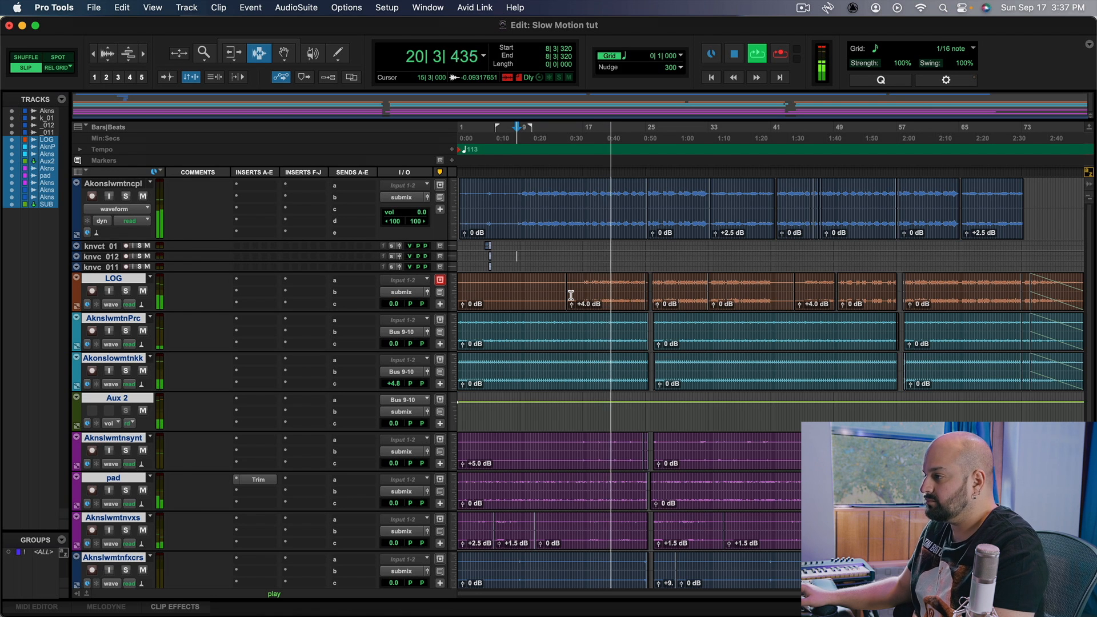
- Stop playback and select a section of the Akonslwmtncpl vocal clip from about bar 11 to bar 22
key("space")
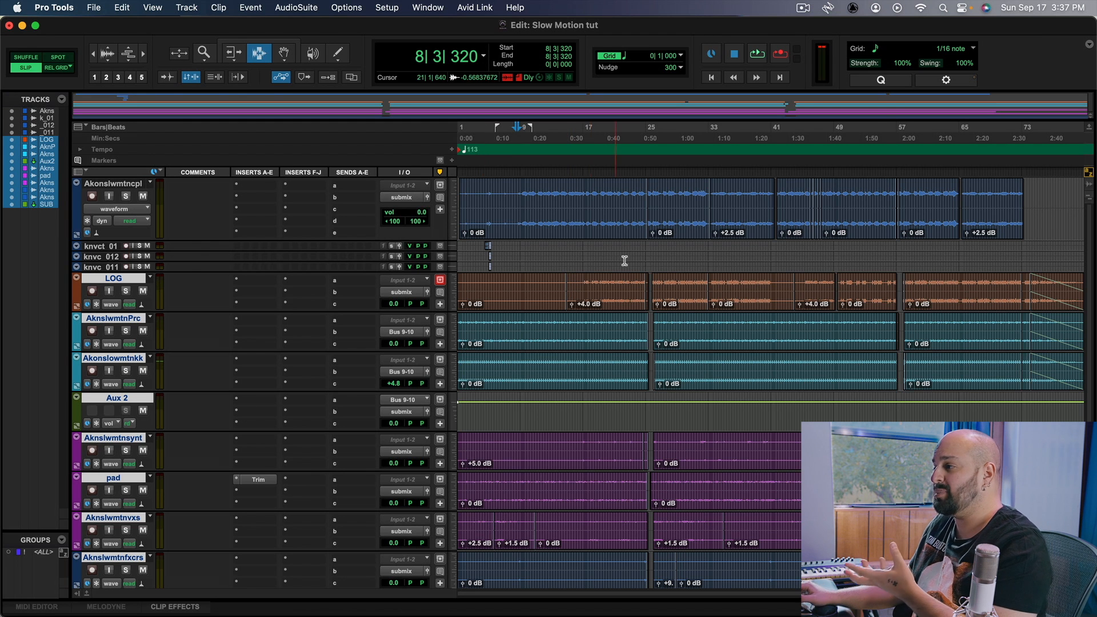
left_click_drag(541, 200, 605, 203)
left_click(625, 206, "shift")
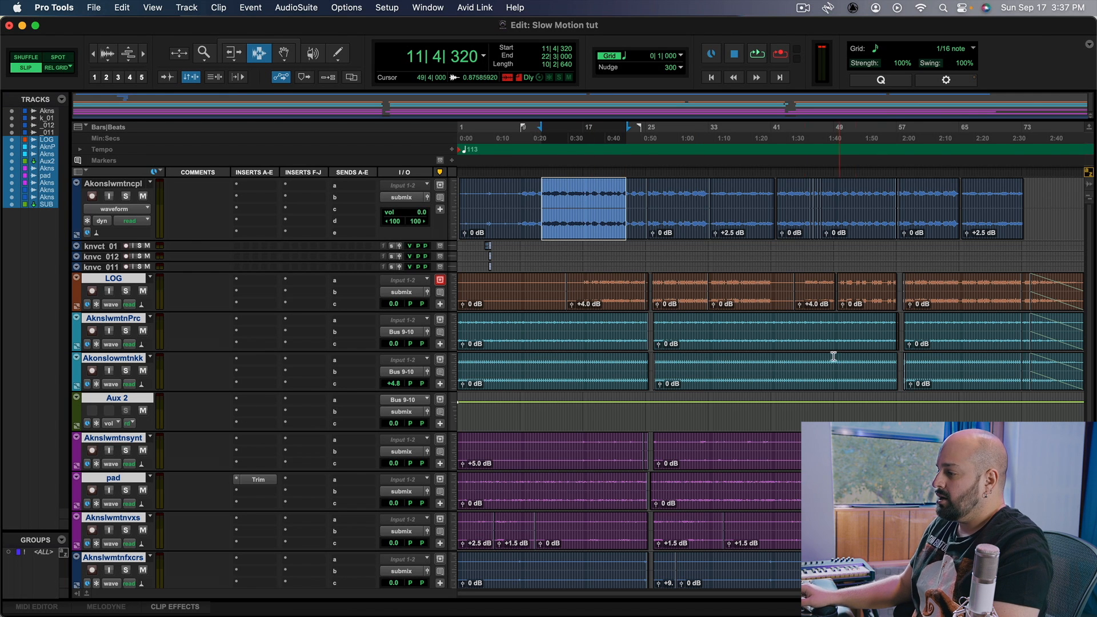
- Clear the current track selection and mute every track from Akonslwmtncpl down through AknslwmtnPrc
scroll(643, 311, "down", 3)
scroll(646, 312, "down", 1)
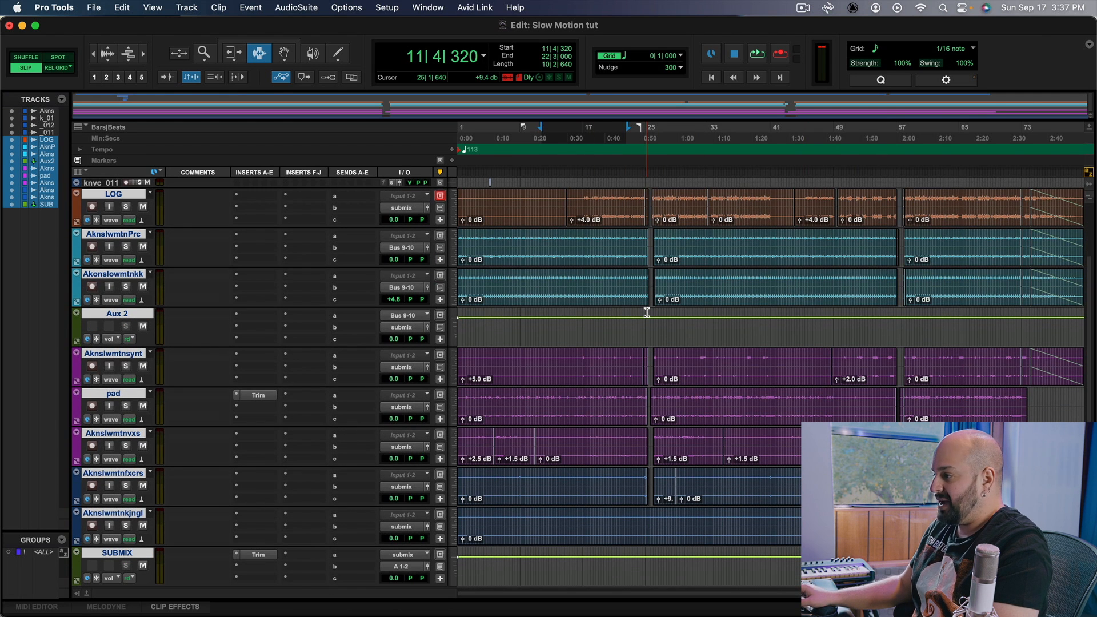
left_click(537, 289)
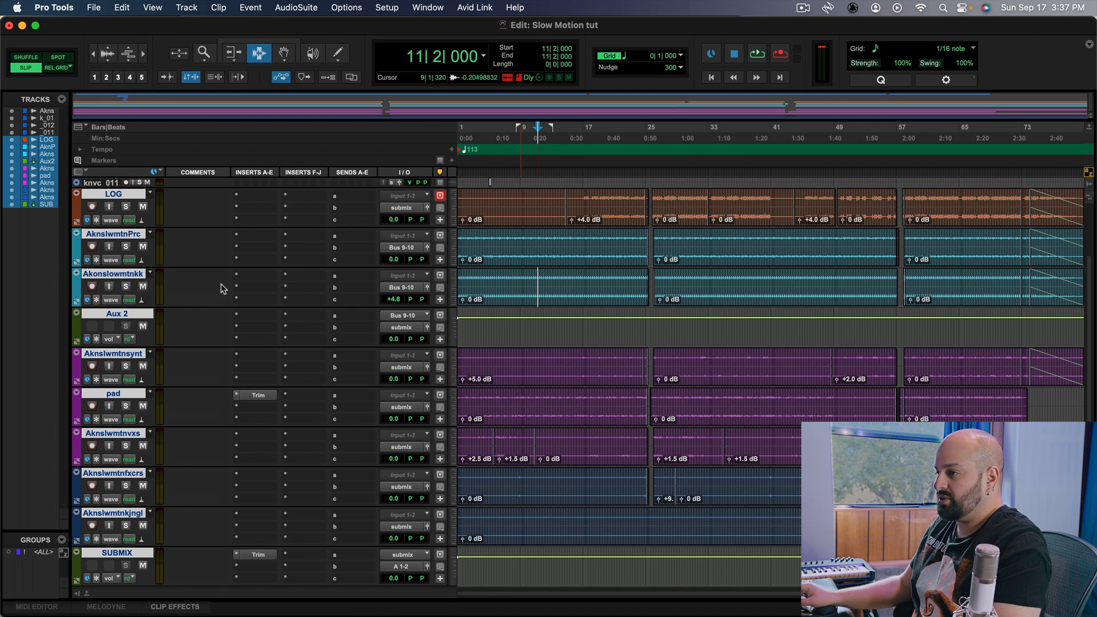
left_click(102, 275, "alt")
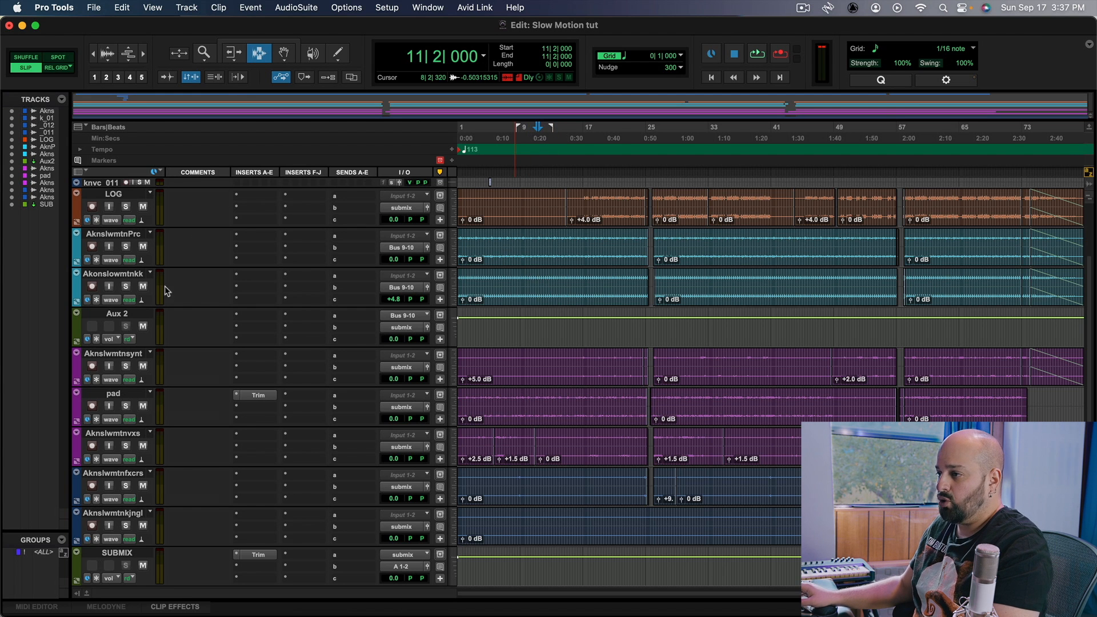
left_click(130, 234)
scroll(130, 229, "up", 4)
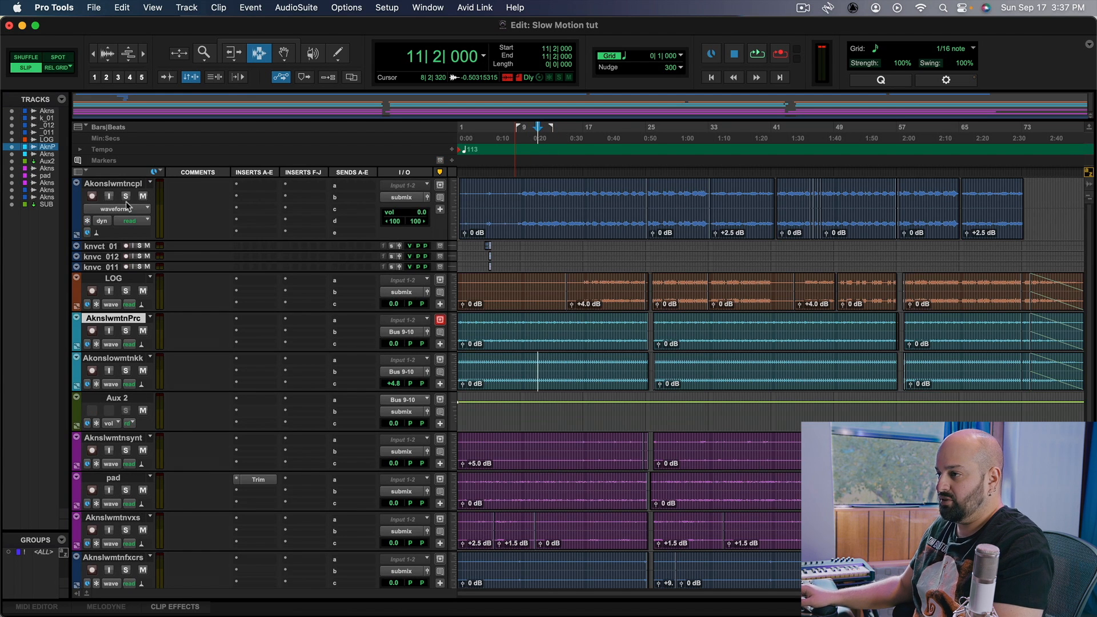
left_click(127, 189, "shift")
left_click(143, 195, "alt+shift")
- Mute the tracks from Aknslwmtnsynt down through Aknslwmtnkjngl, leaving the kick and aux tracks unmuted
scroll(177, 271, "down", 3)
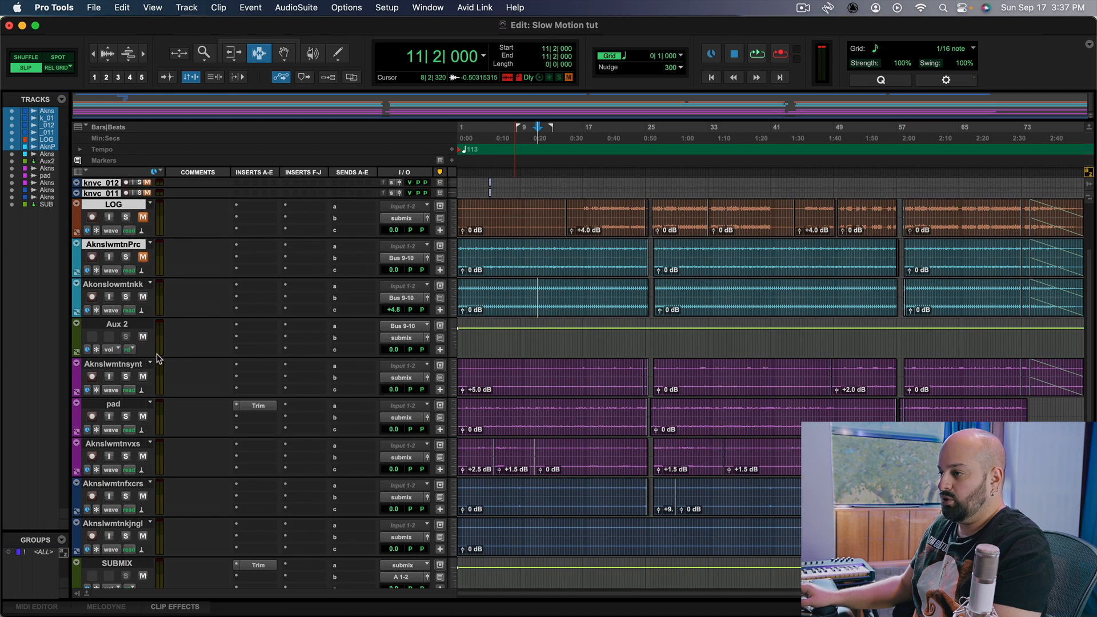
left_click(130, 366)
scroll(140, 400, "down", 3)
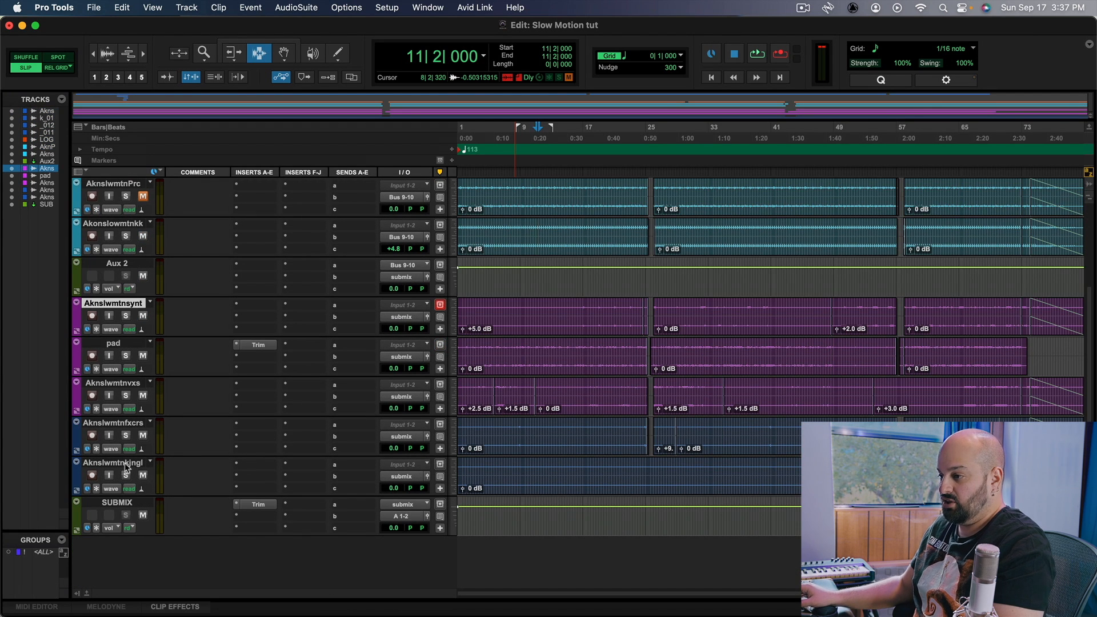
left_click(126, 469, "shift")
left_click(143, 435, "alt+shift")
- Play the isolated Akonslowmtnkk kick track from about bar 8, and stop playback after listening
scroll(540, 440, "up", 5)
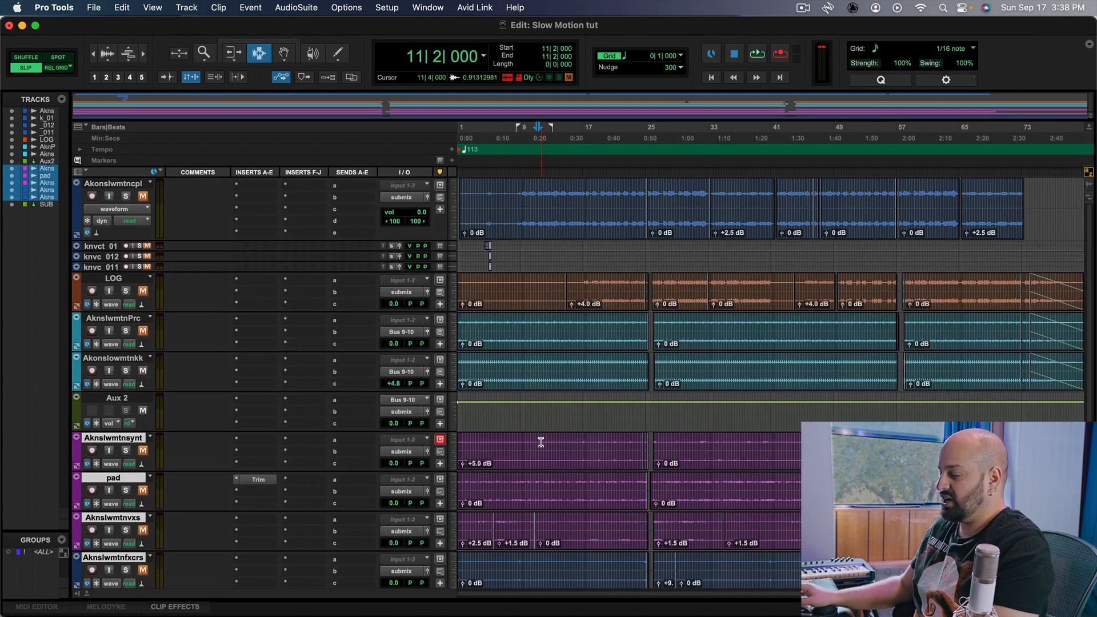
left_click(519, 376)
key("space")
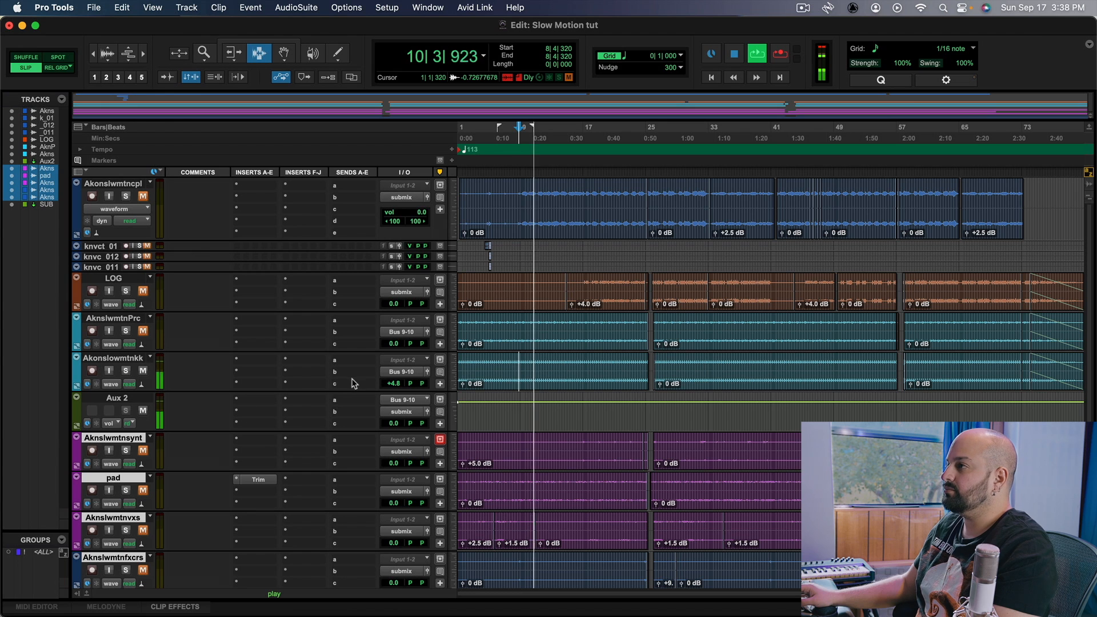
key("space")
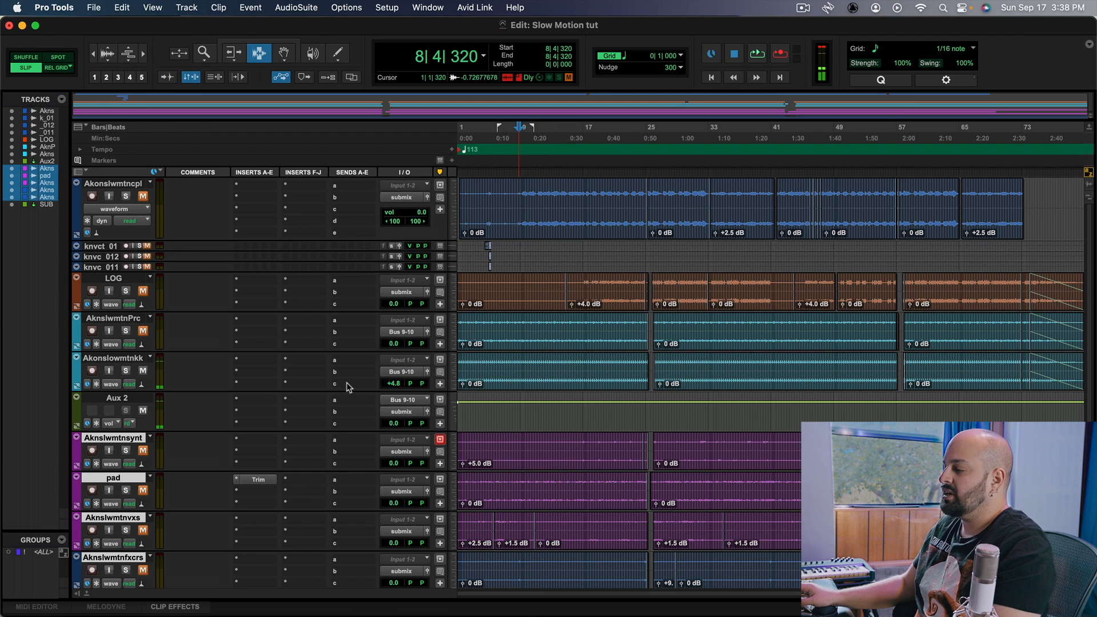
- Insert Trim in the Akonslowmtnkk kick track's slot F with +4.9 dB gain, and reset the track volume to 0.0
left_click(303, 367)
left_click(327, 340)
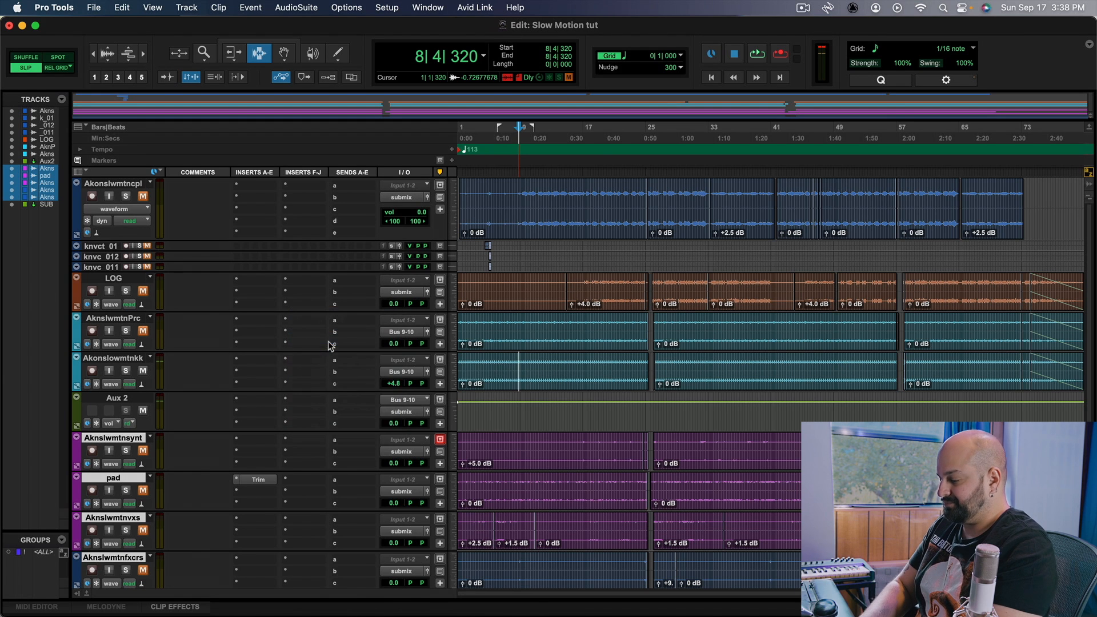
type("trim")
key("Return")
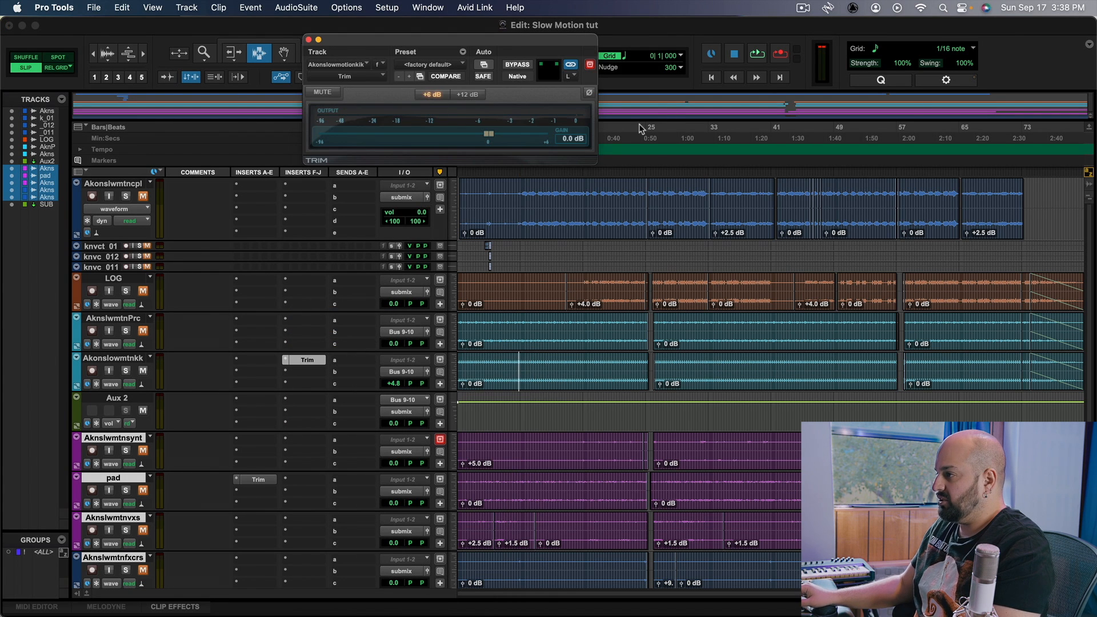
left_click_drag(491, 140, 532, 143)
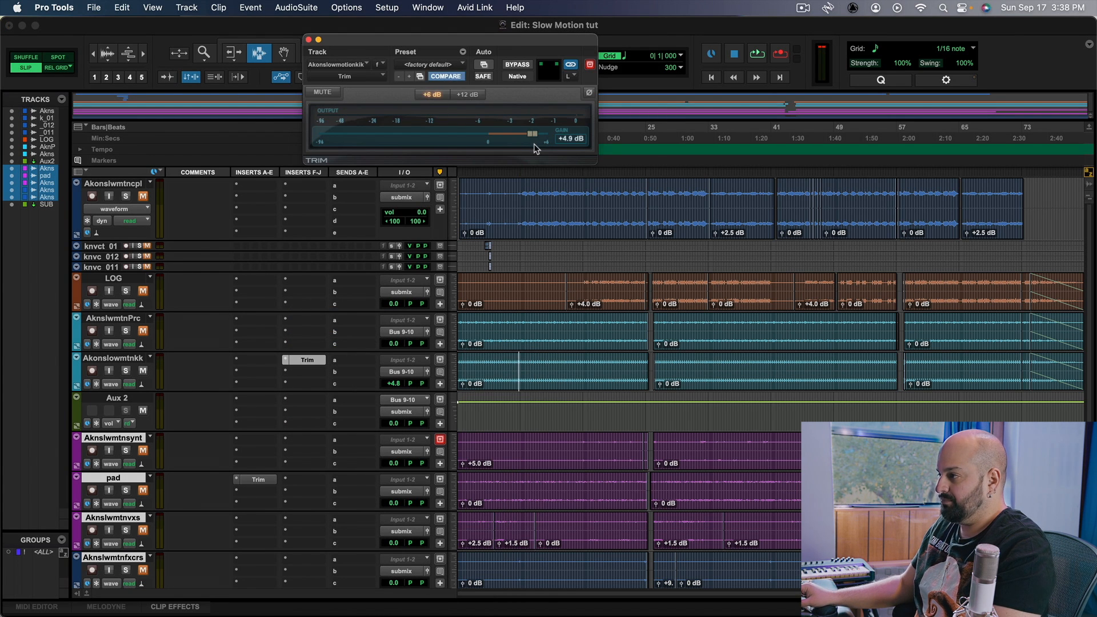
left_click(390, 389)
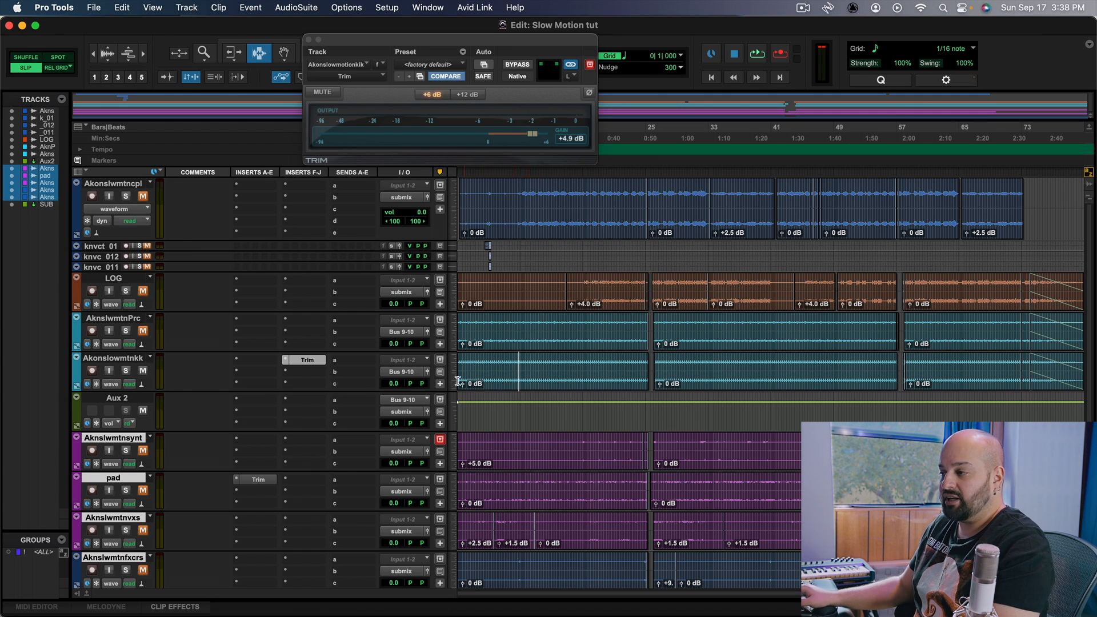
- Insert the stereo Analog Obsession TuPRE plug-in in the kick track's first insert slot
left_click(252, 358)
mouse_move(269, 362)
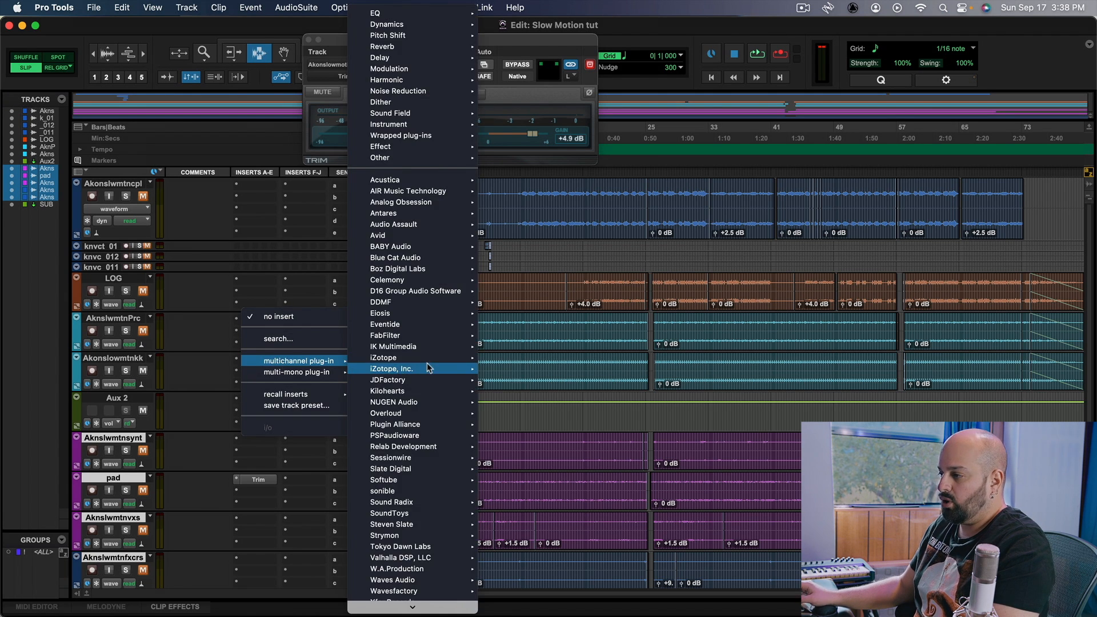
mouse_move(415, 202)
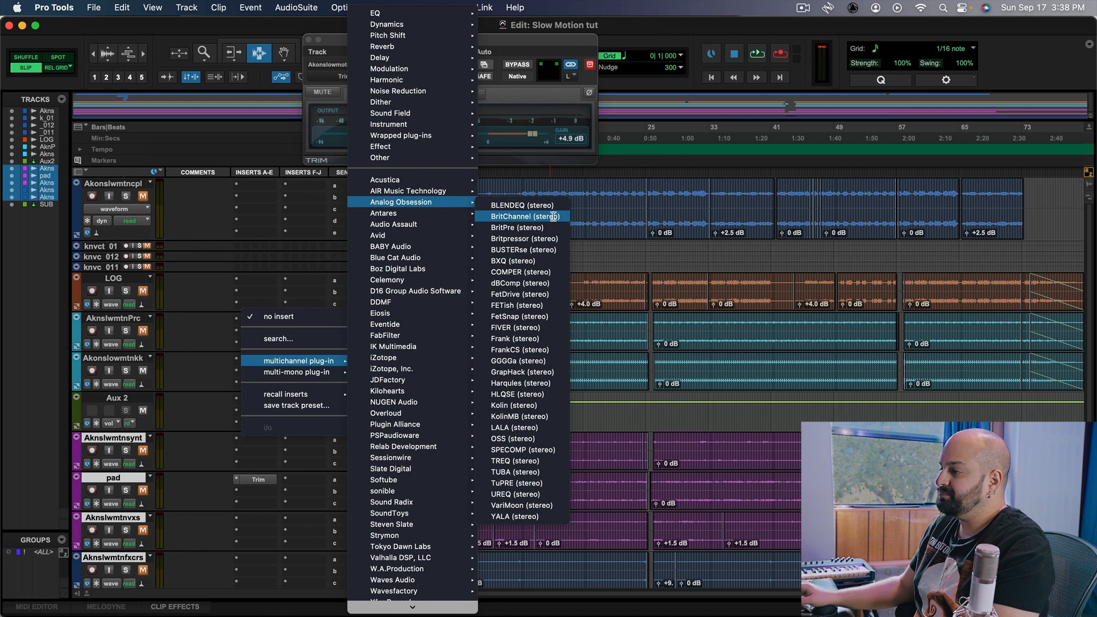
left_click(517, 483)
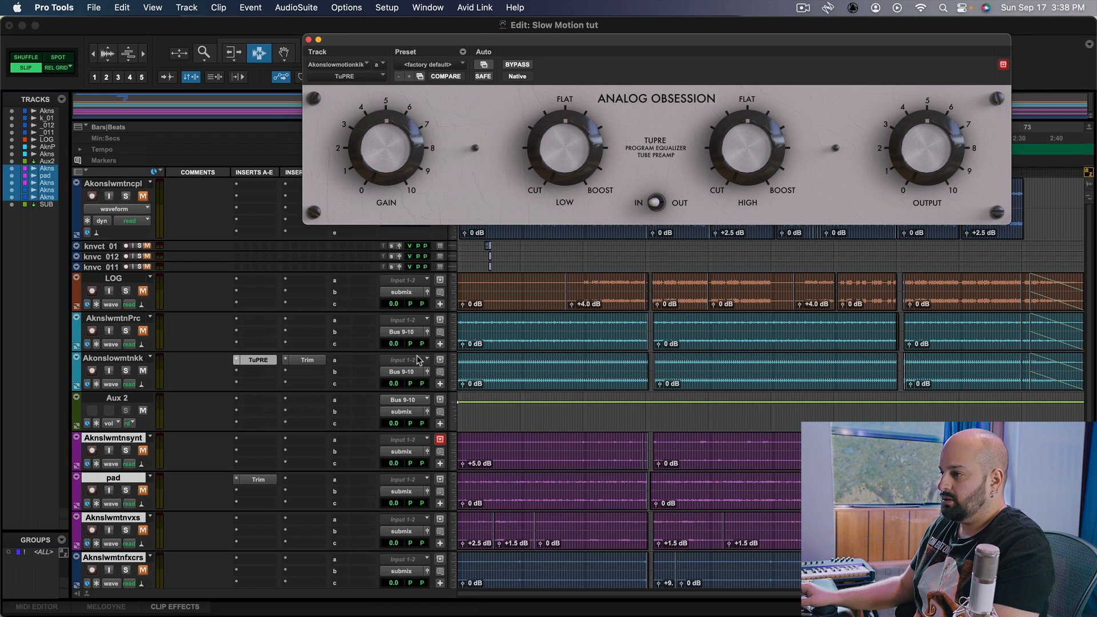
- Insert the stereo Analog Obsession FETish plug-in in the kick track's second insert slot
left_click(256, 371)
mouse_move(258, 376)
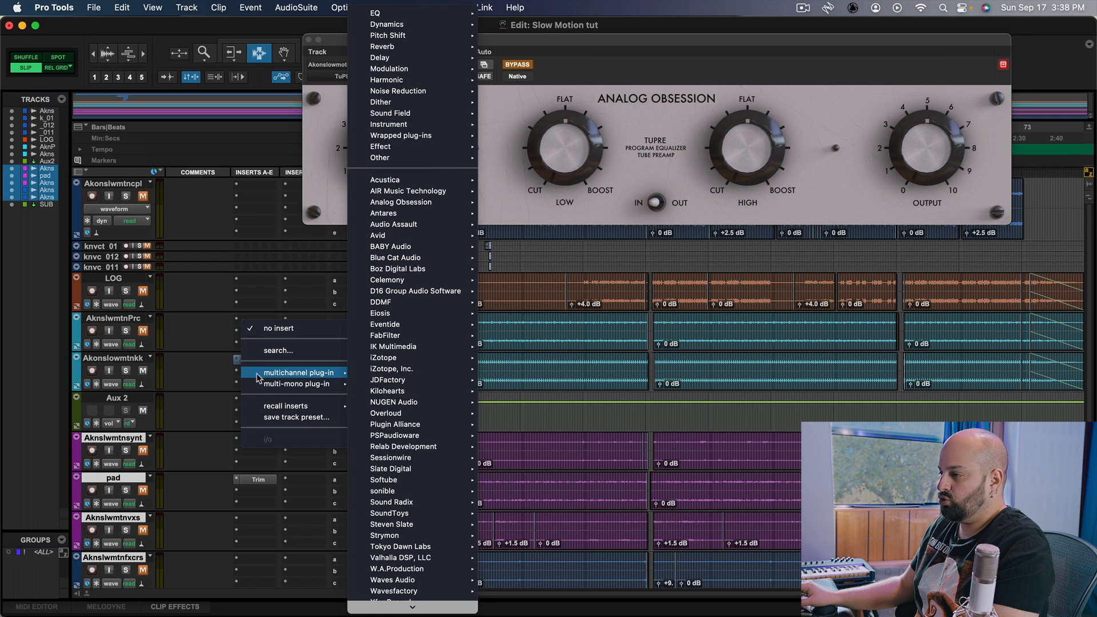
mouse_move(417, 202)
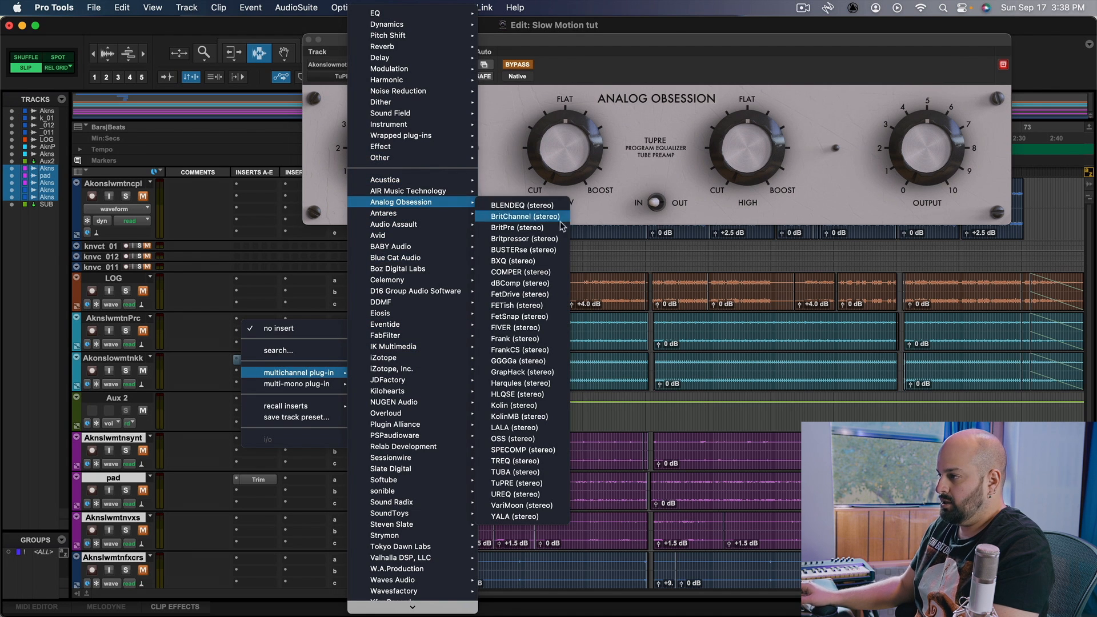
left_click(527, 304)
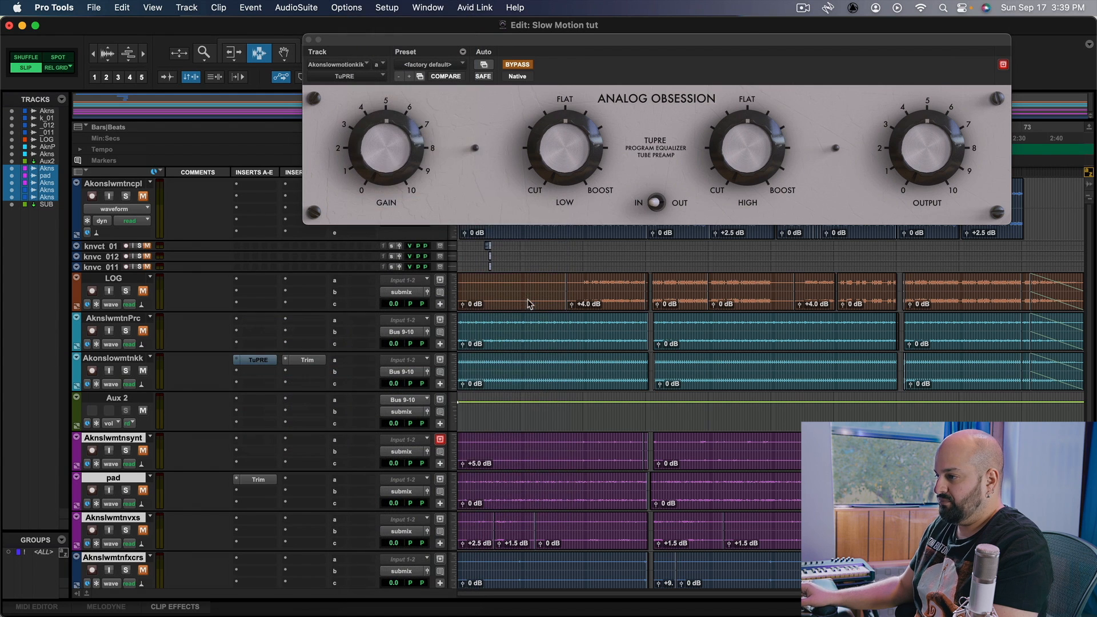
- Replace FETish in the kick track's second insert slot with the stereo FetDrive plug-in and bypass it
left_click(238, 374)
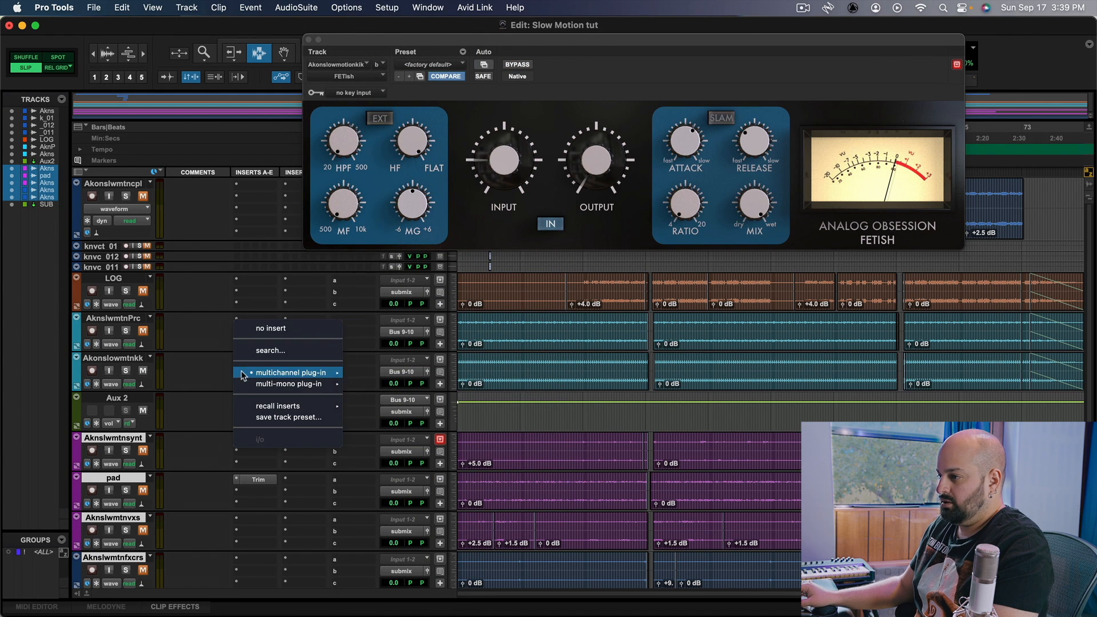
mouse_move(291, 372)
mouse_move(399, 202)
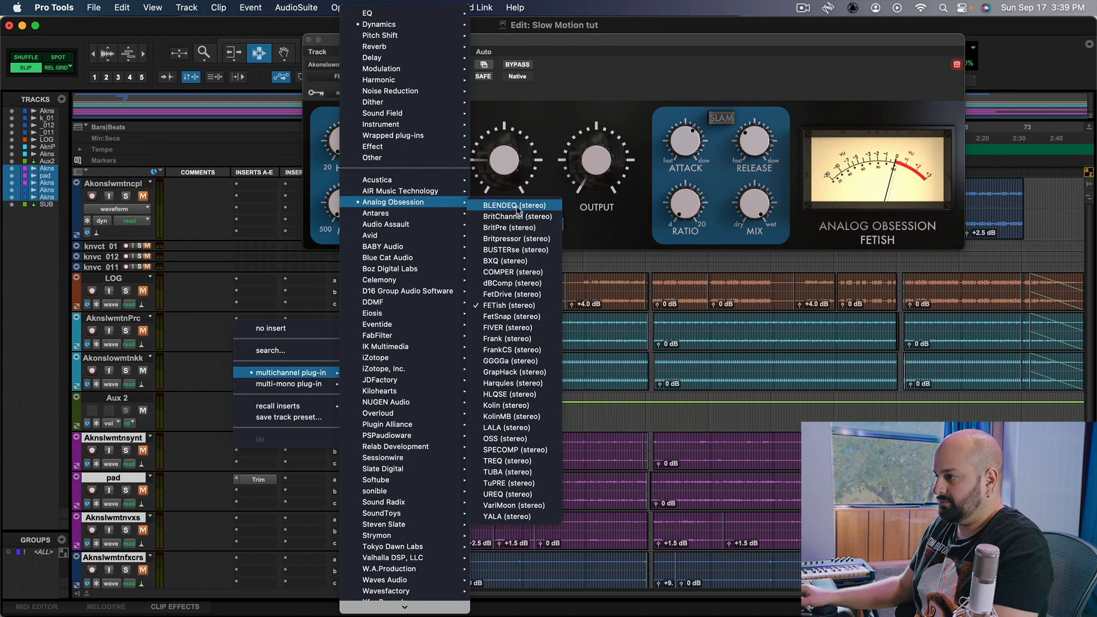
left_click(511, 294)
left_click(255, 372, "super")
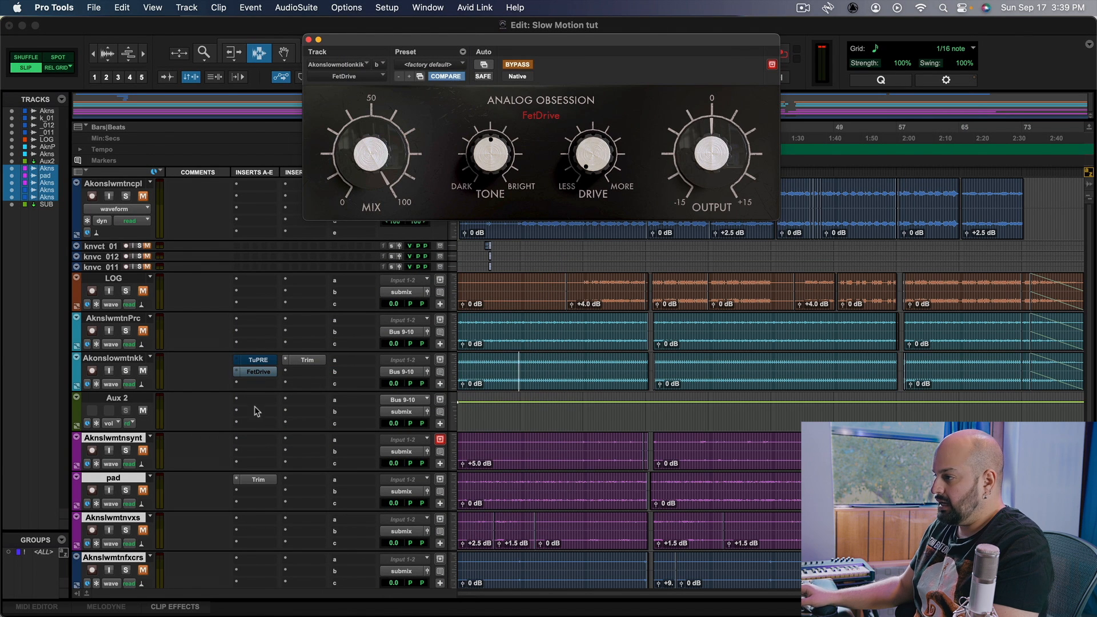
- Insert the stereo Blue Cat's PatchWork plug-in in the kick track's third insert slot
left_click(246, 387)
mouse_move(244, 383)
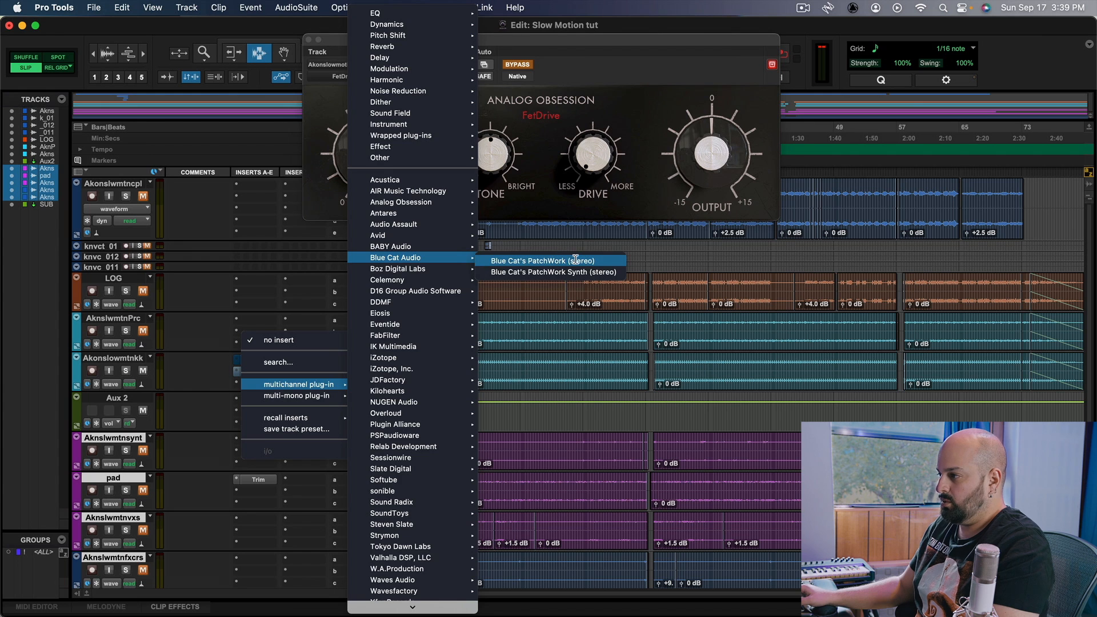
left_click(576, 261)
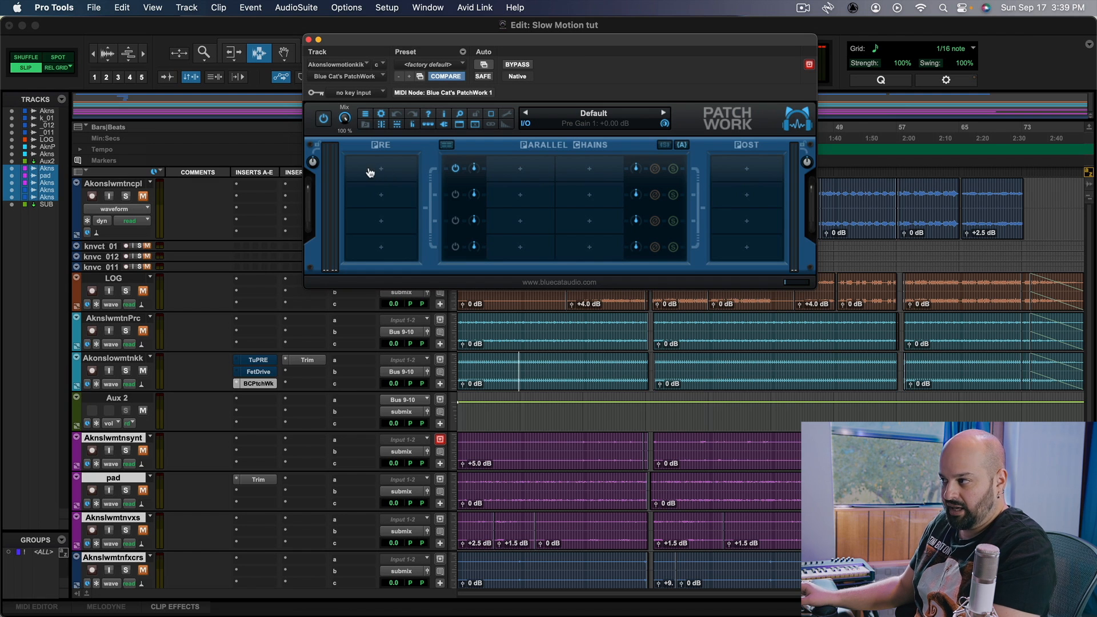
- Load MPReq.vst3 into PatchWork's first PRE slot and close both plug-in windows
left_click(380, 167)
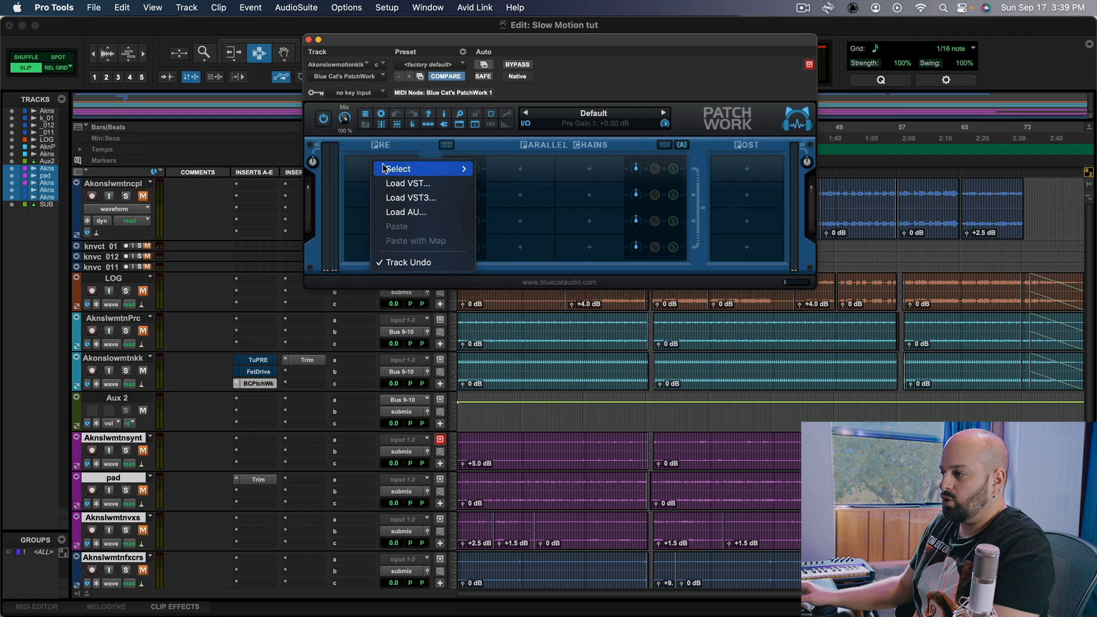
left_click(434, 198)
scroll(426, 247, "down", 20)
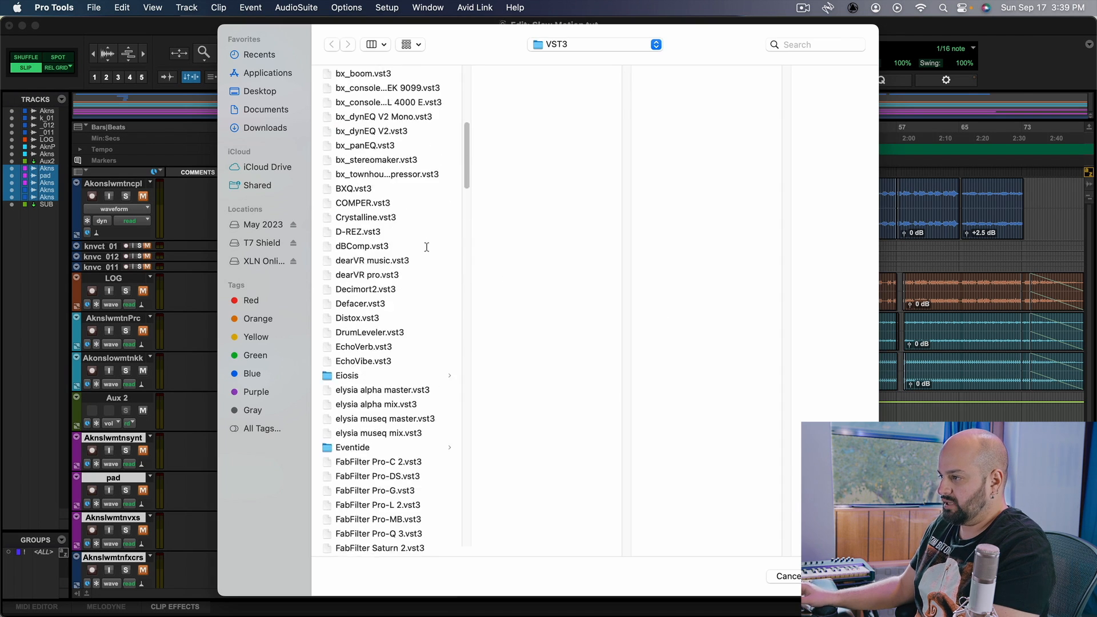
scroll(427, 247, "up", 10)
scroll(427, 247, "up", 5)
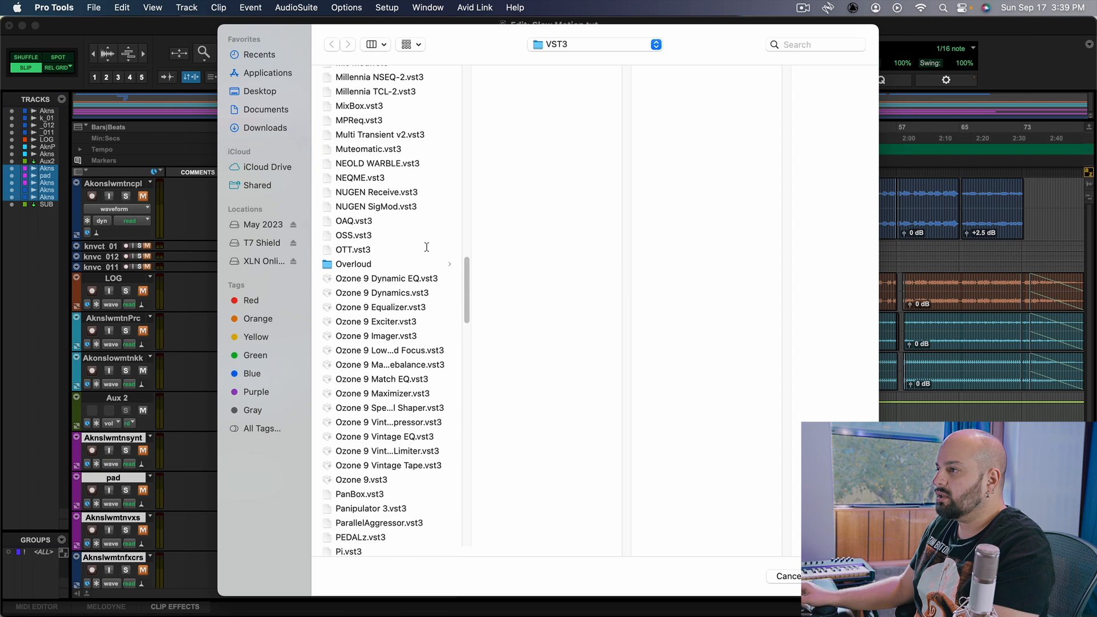
left_click(350, 133)
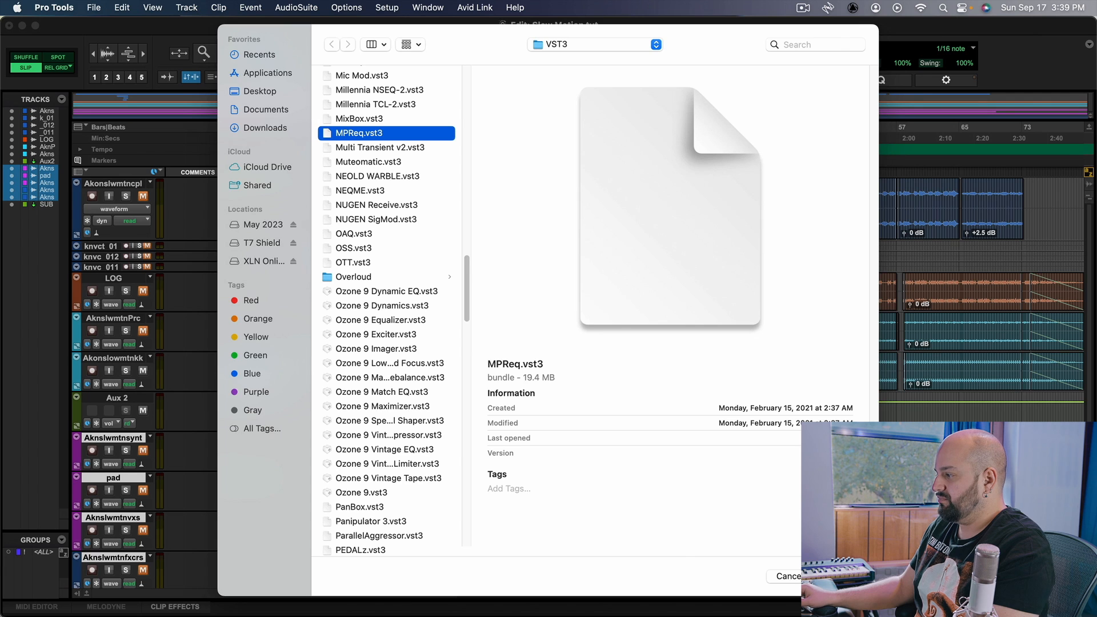
left_click(843, 576)
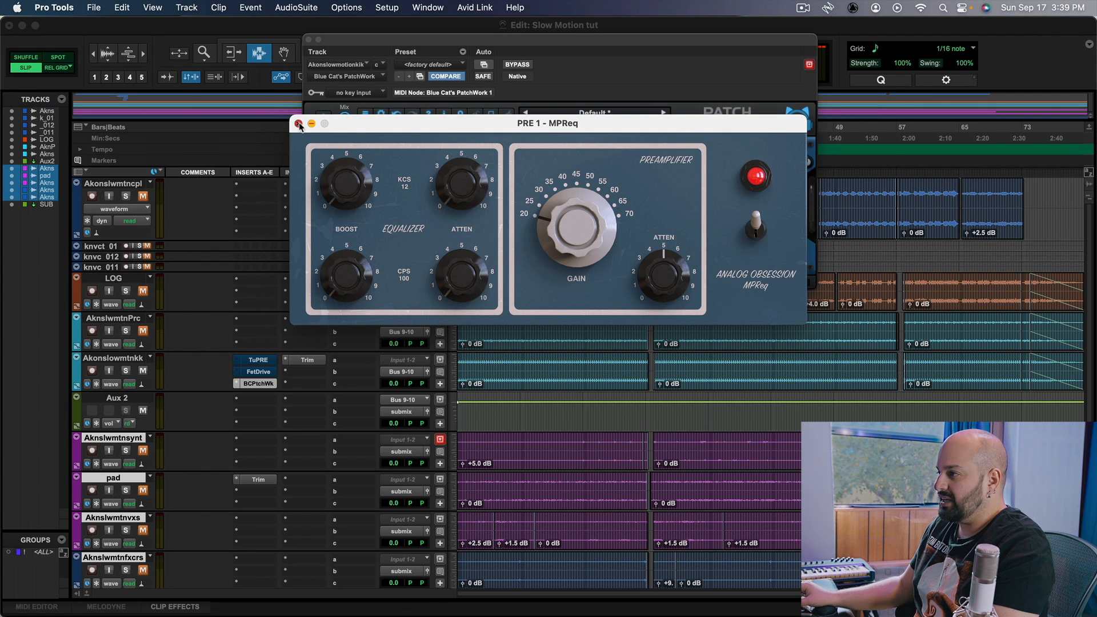
left_click(297, 123)
left_click(308, 40)
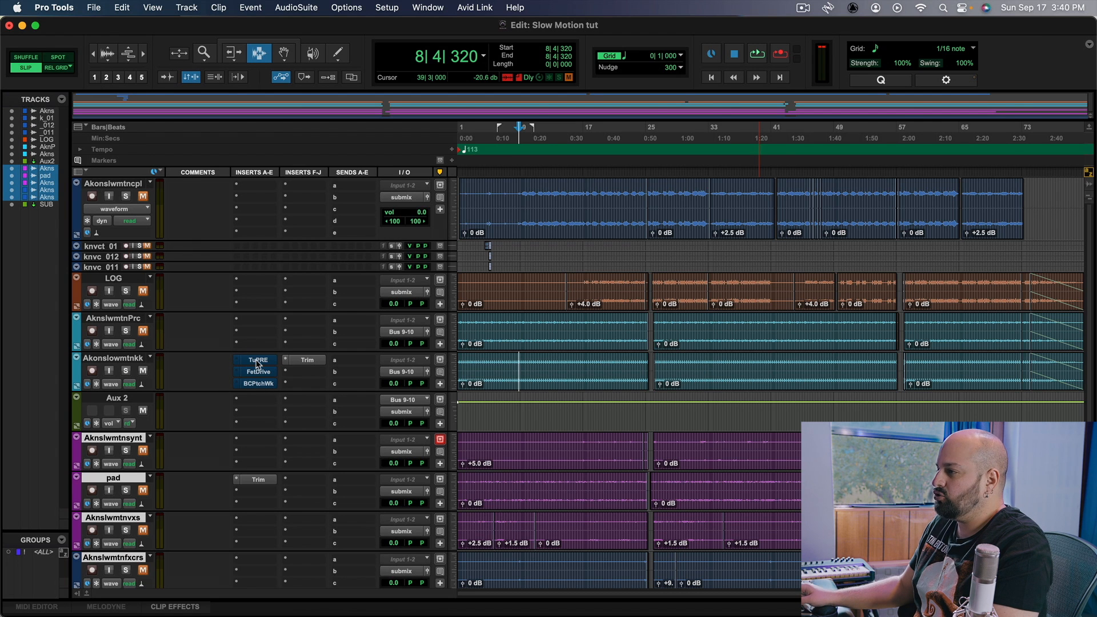
- Open TuPRE on the kick track, take it out of bypass during playback, and raise its gain to about 8
left_click(258, 361)
key("space")
left_click(519, 66)
left_click_drag(386, 149, 385, 111)
left_click_drag(377, 174, 376, 176)
key("space")
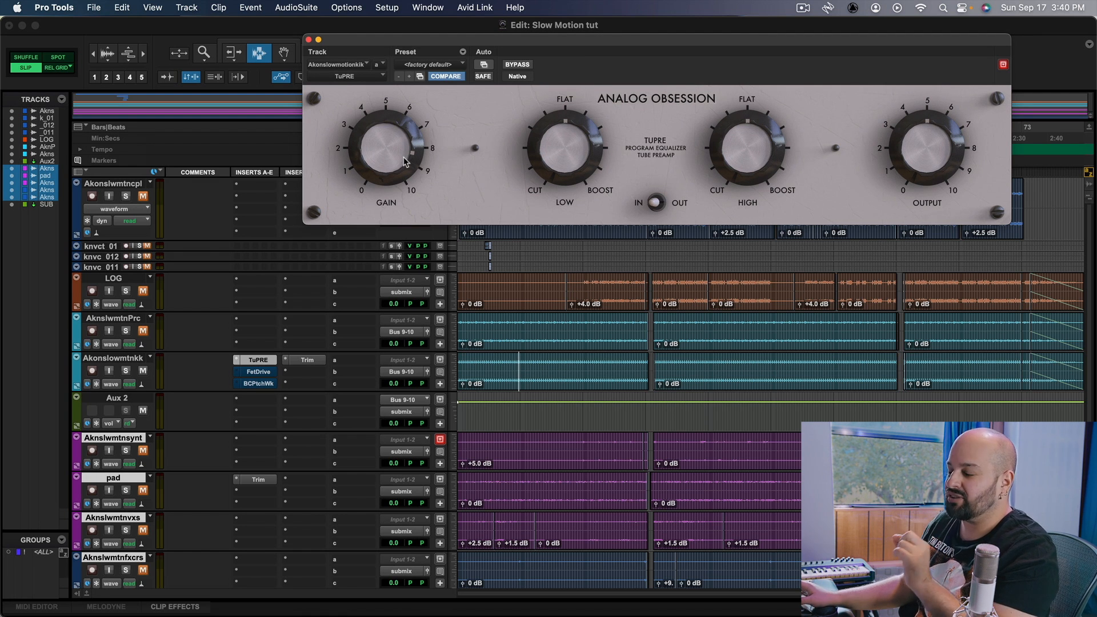
- Play the kick again, readjust TuPRE's gain, and compare the sound with the plug-in bypassed and active
key("space")
left_click_drag(386, 148, 387, 171)
left_click(524, 65)
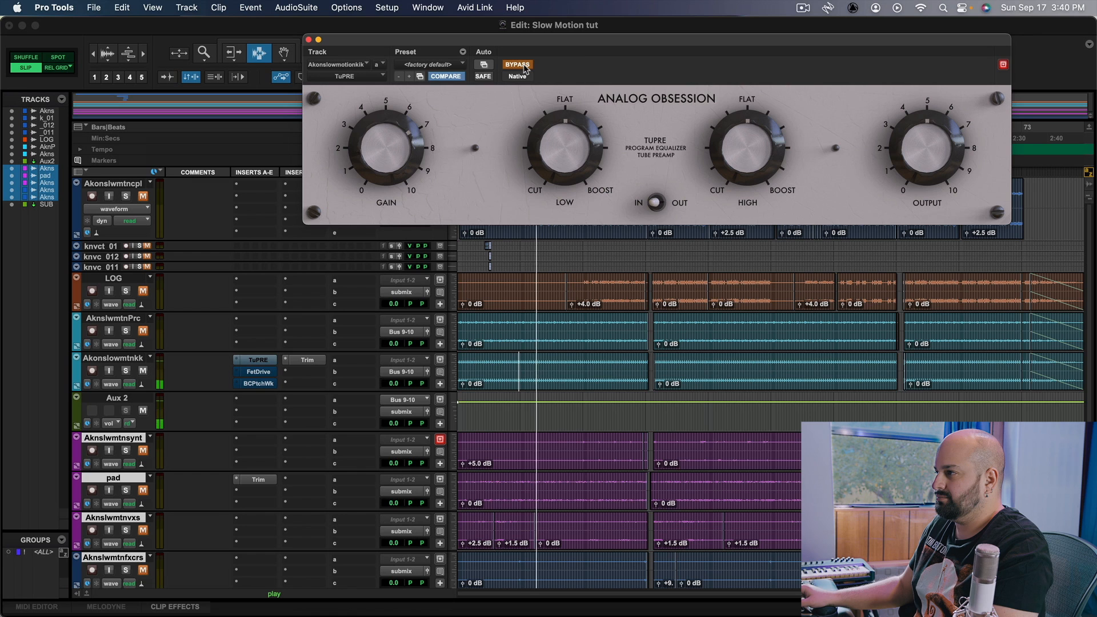
left_click(524, 65)
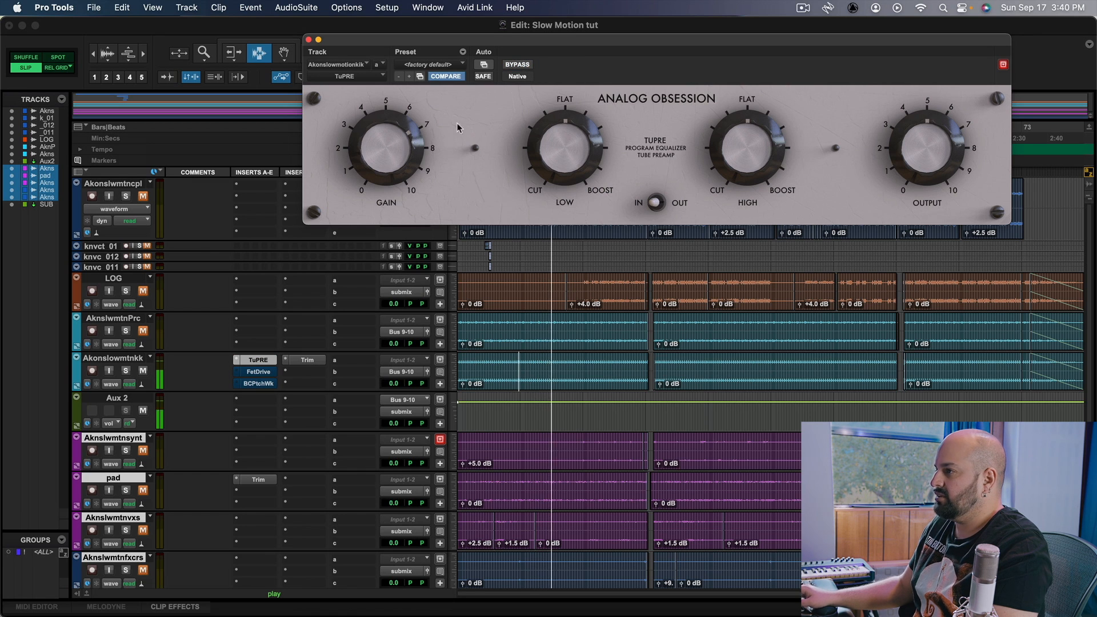
- Switch the kick track from TuPRE to an active FetDrive and raise FetDrive's drive to about 13 dB during playback
left_click(308, 40)
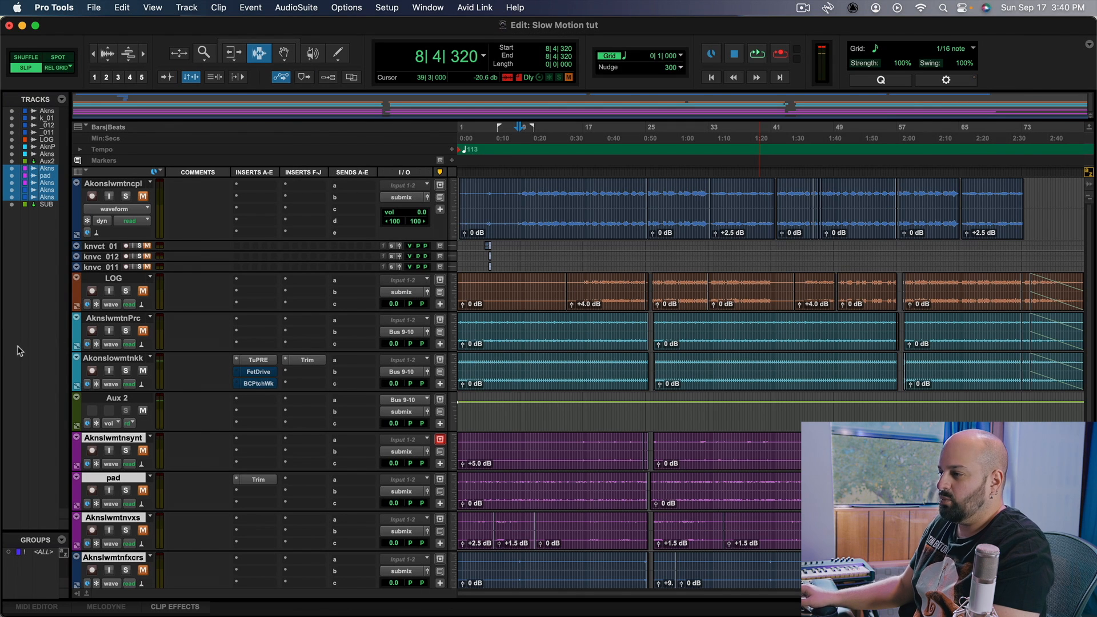
left_click(254, 373)
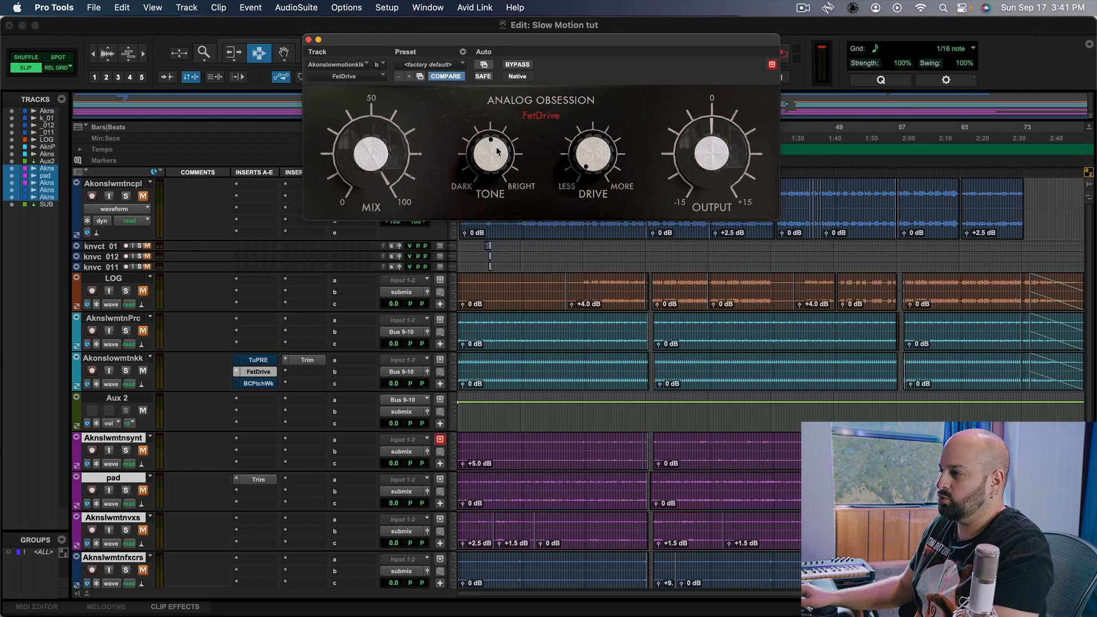
key("space")
left_click_drag(586, 166, 586, 129)
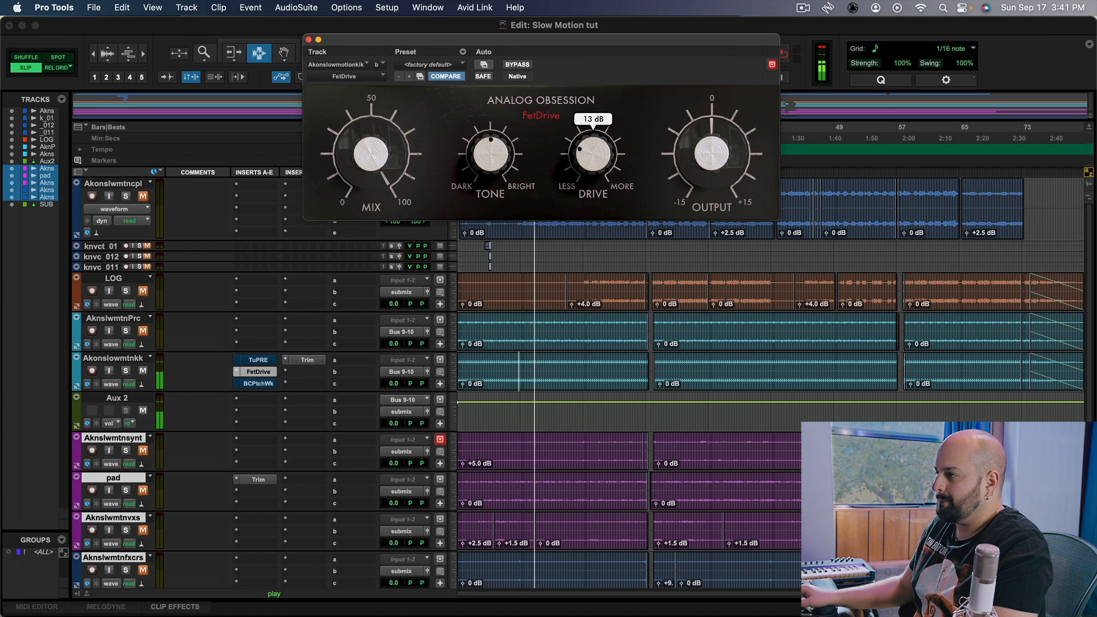
- Turn FetDrive's tone slightly toward dark while comparing the kick with it bypassed and active, and close its window
left_click(512, 65)
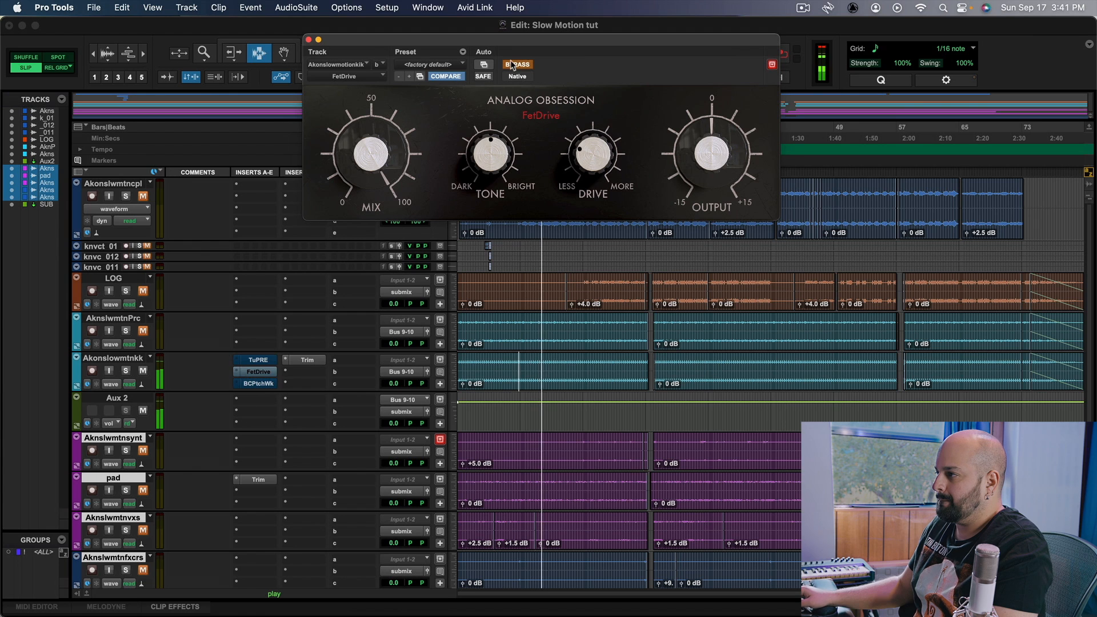
left_click(512, 66)
left_click_drag(502, 181, 501, 196)
left_click(525, 66)
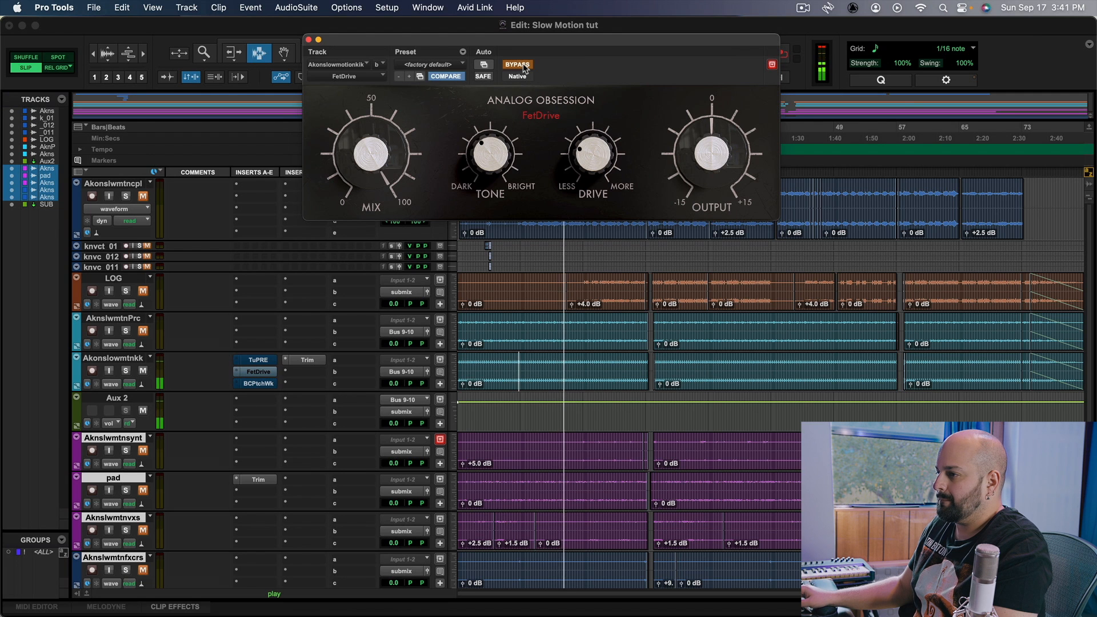
left_click(524, 65)
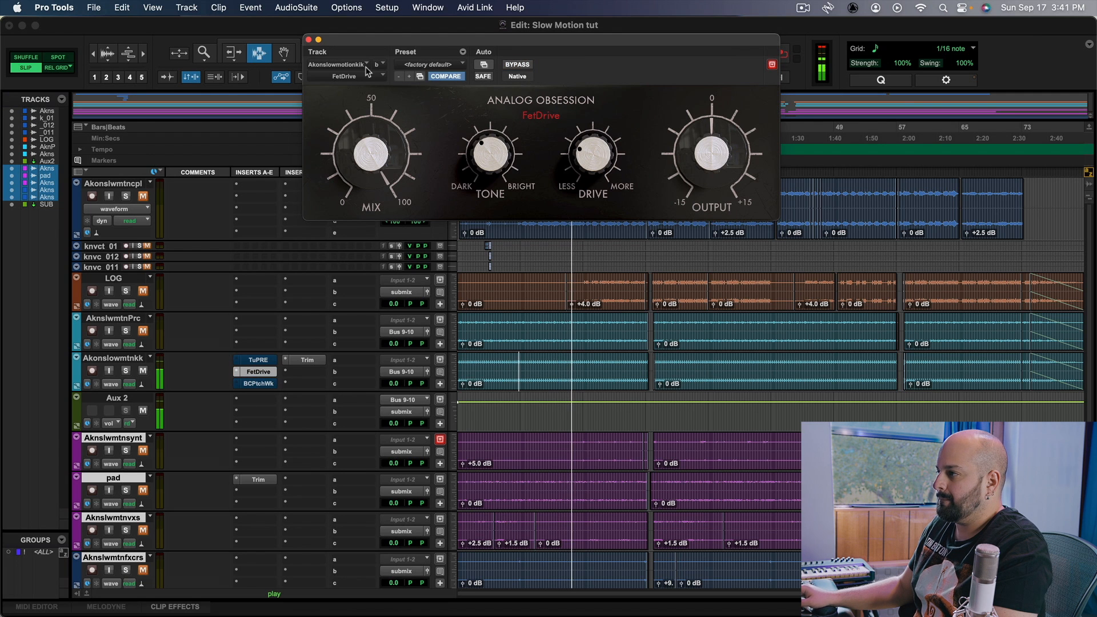
left_click(309, 40)
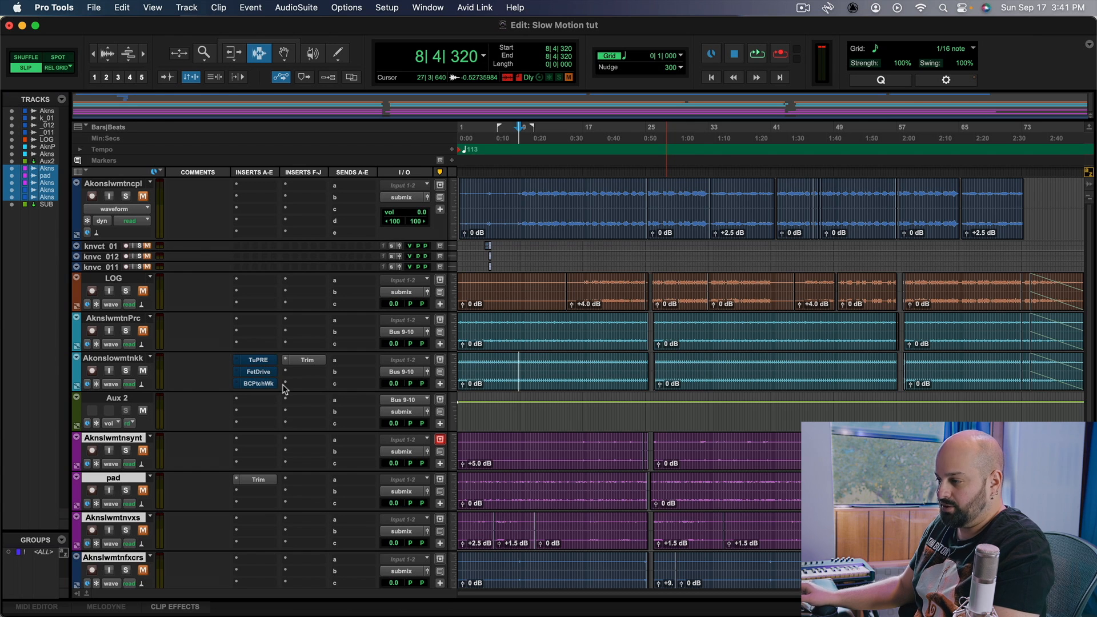
- Open MPReq's editor from PatchWork on the kick track and bypass the Trim plug-in
left_click(257, 384)
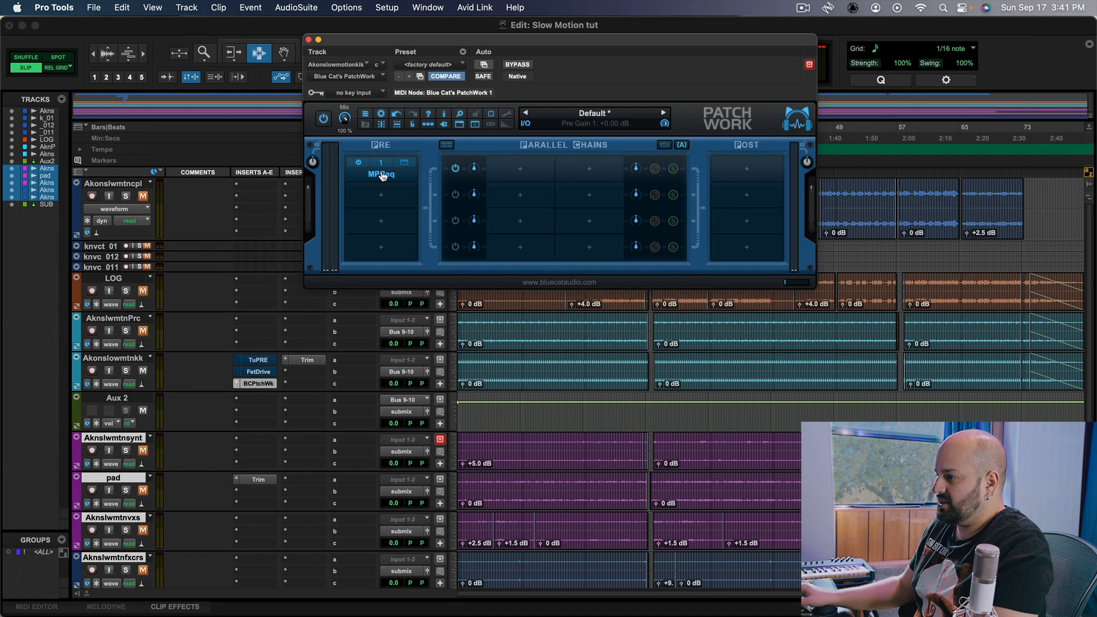
right_click(372, 173)
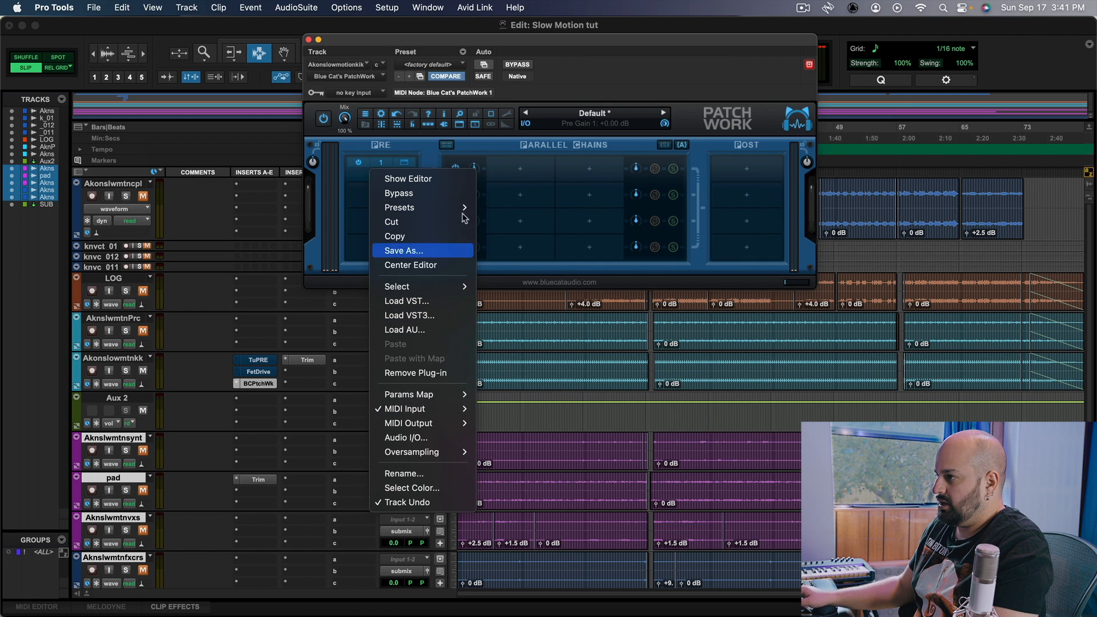
left_click(350, 195)
left_click(408, 163)
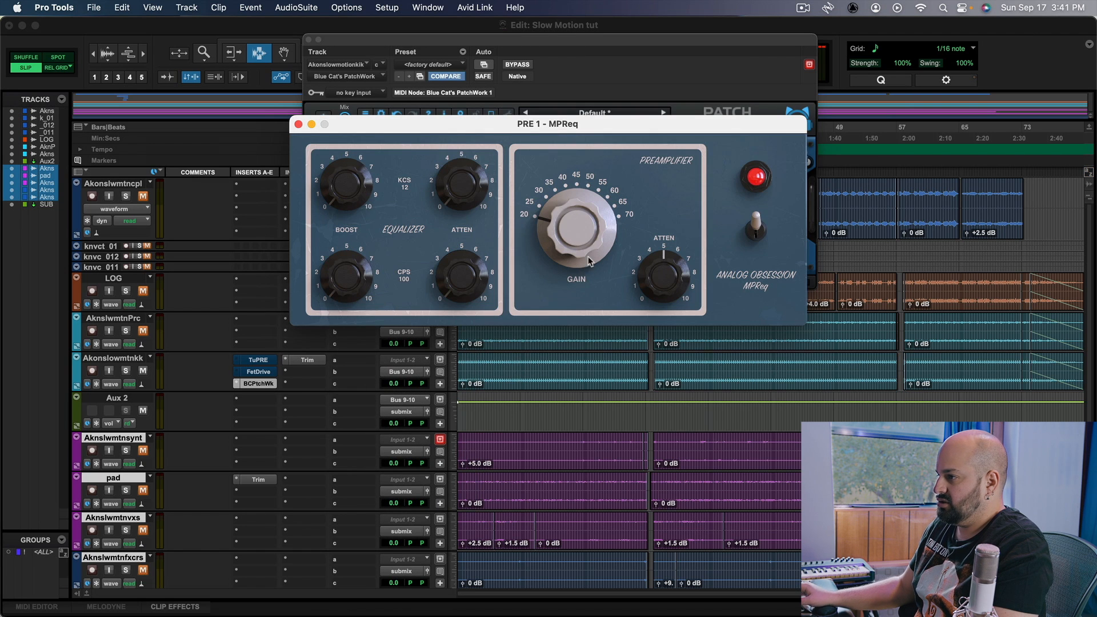
left_click(308, 360)
- Play the kick, raise MPReq's 100 CPS boost to about 3.0, and compare PatchWork against Trim alone
key("space")
left_click_drag(343, 292, 350, 227)
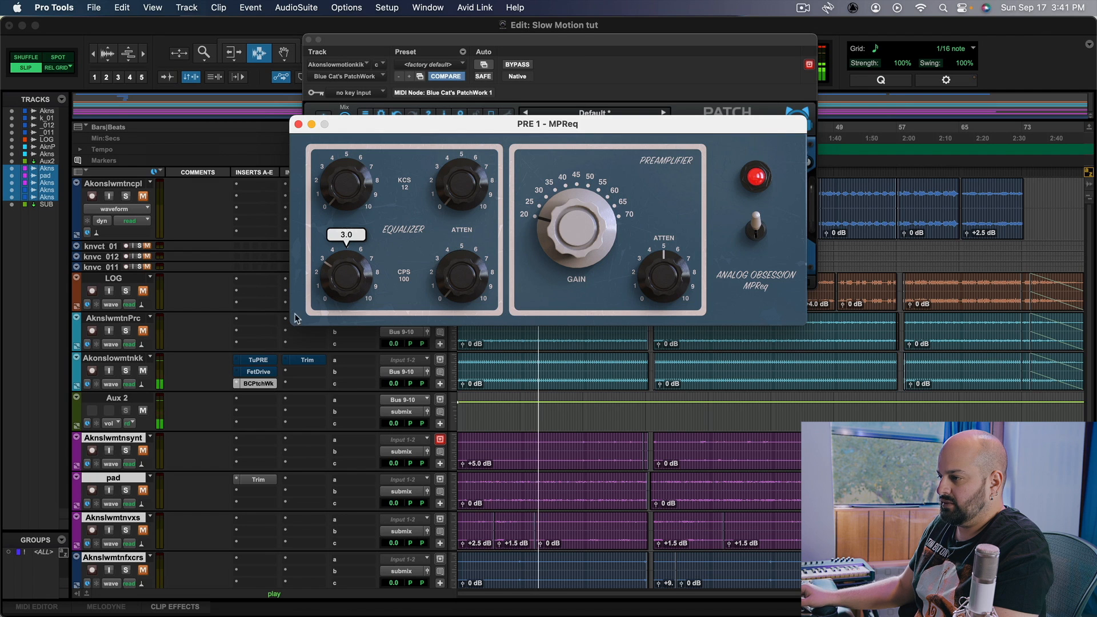
left_click(260, 383, "super")
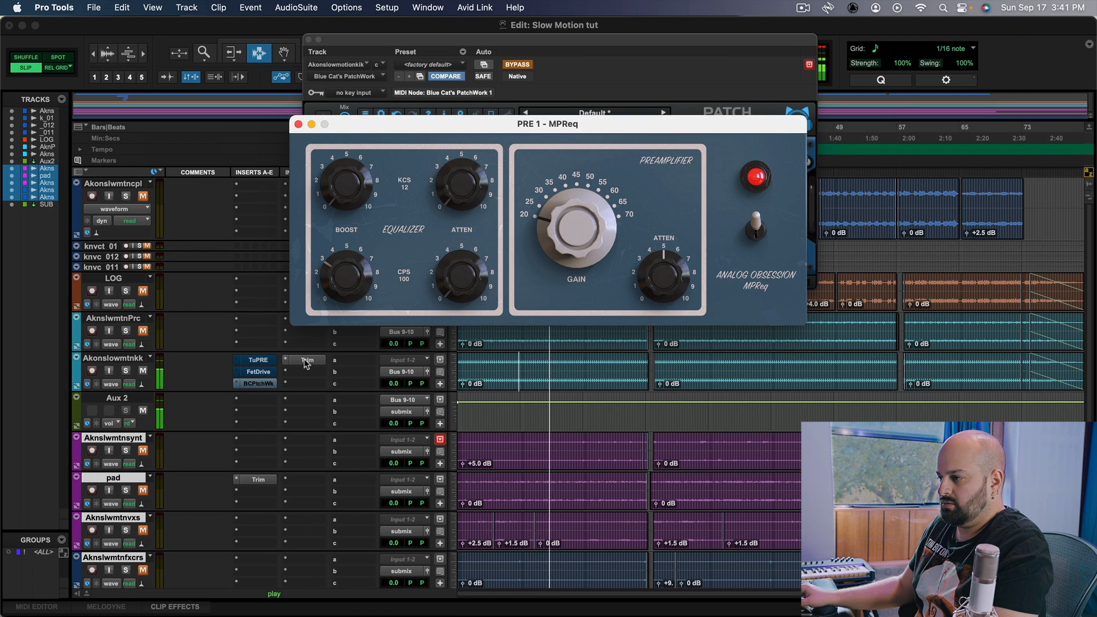
left_click(306, 360, "super")
left_click(275, 381, "super")
left_click_drag(346, 288, 358, 273)
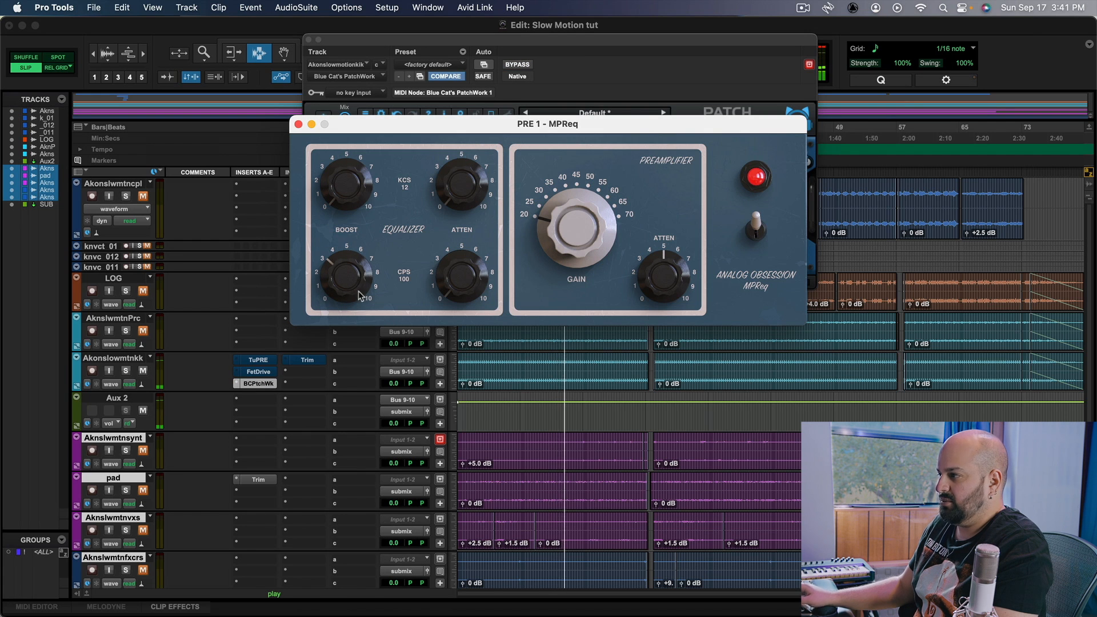
key("space")
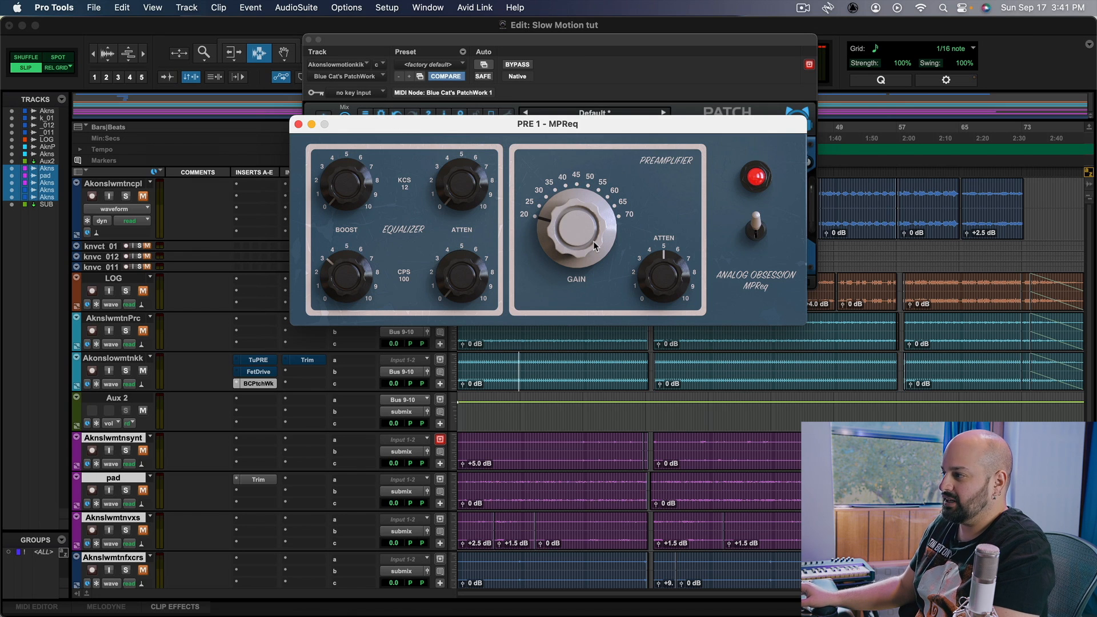
- Raise MPReq's preamplifier gain to about 45 during playback and close both the MPReq and PatchWork windows
key("space")
left_click_drag(555, 248, 600, 3)
left_click_drag(576, 234, 575, 298)
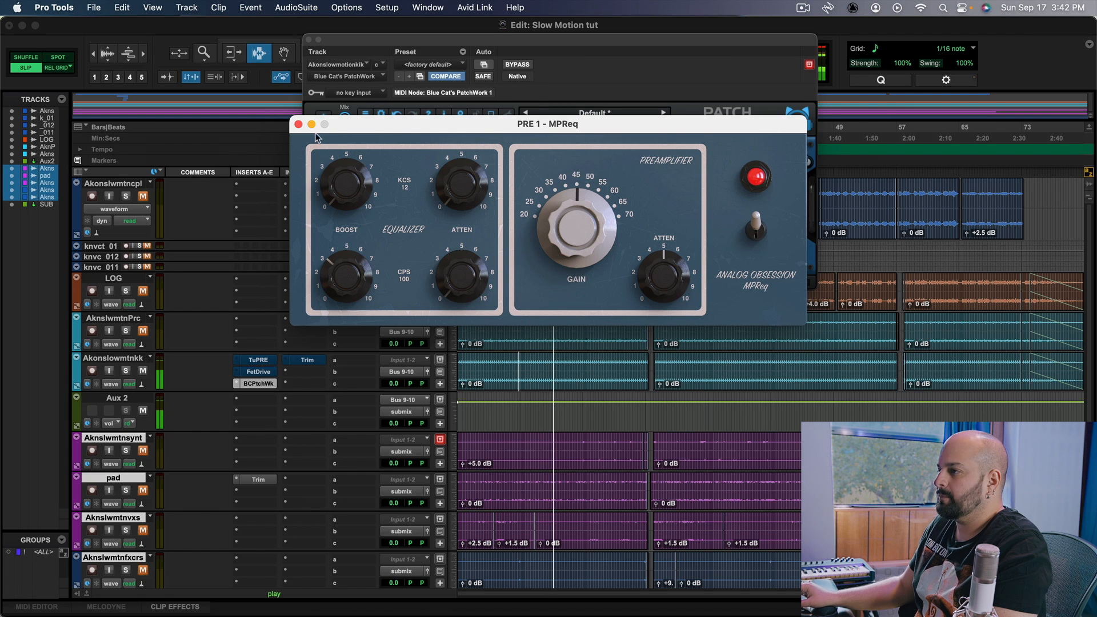
left_click(298, 124)
left_click(309, 40)
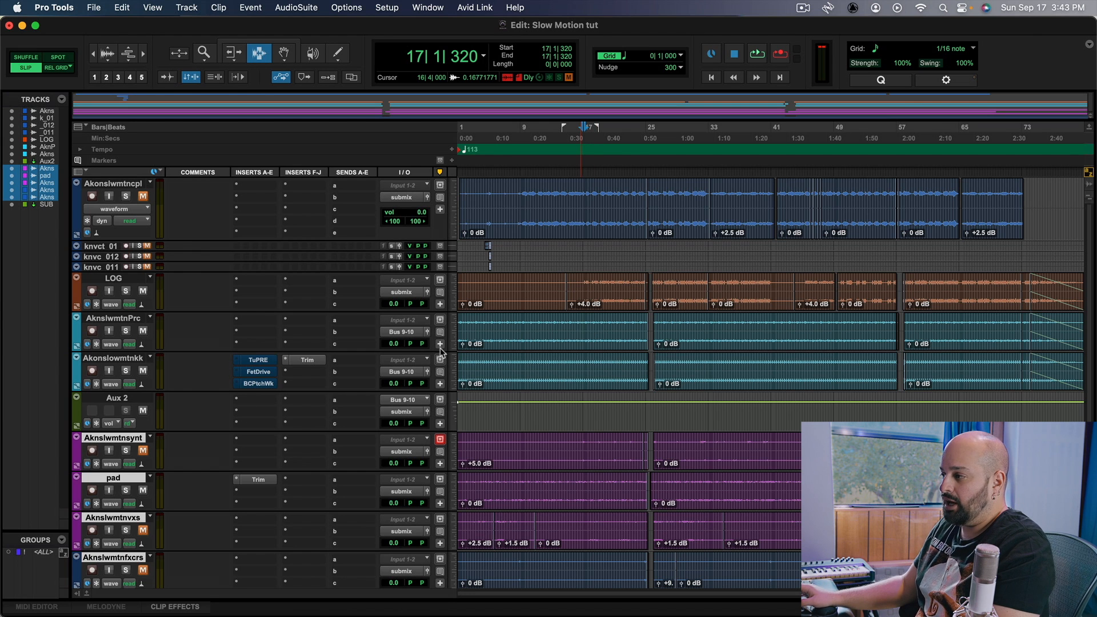
- Compare the kick in the mix with the preamps bypassed, with only TuPRE active, and with only FetDrive active
key("space")
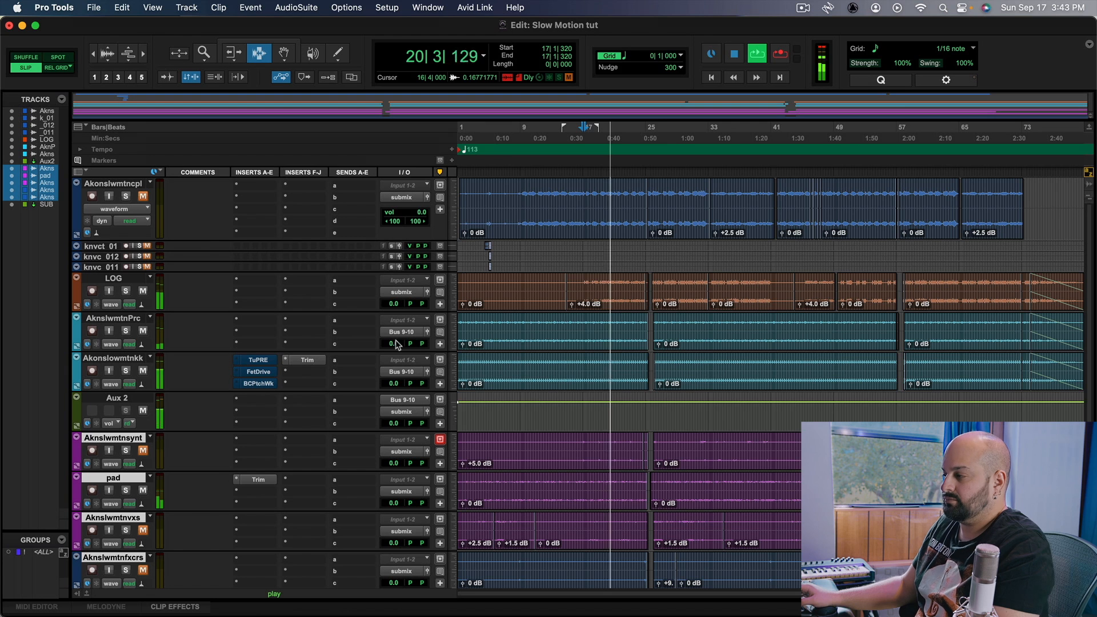
key("space")
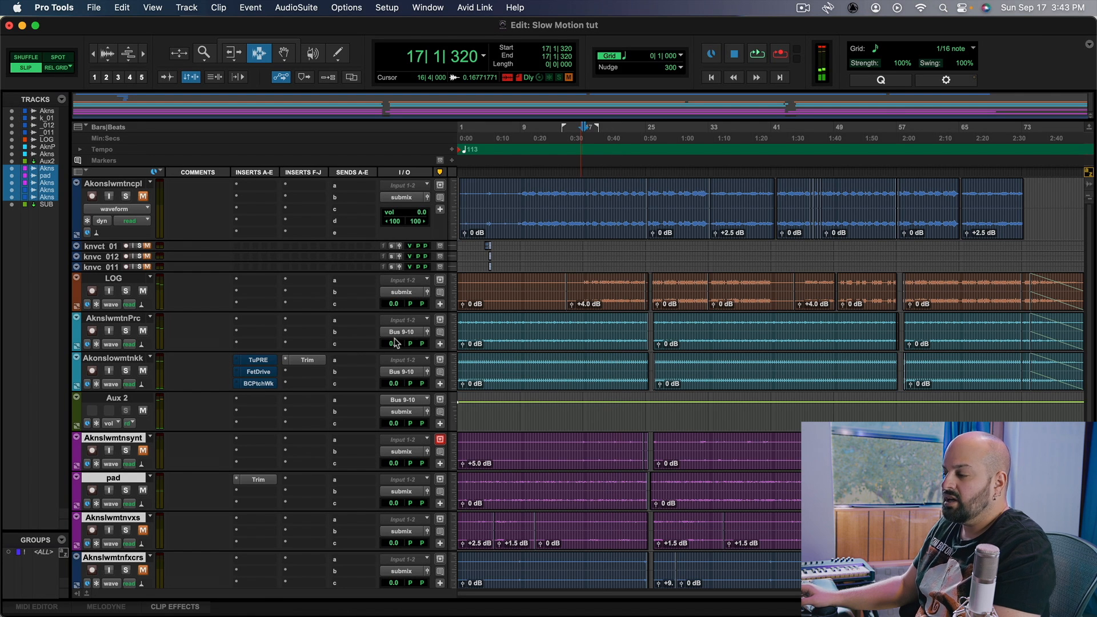
left_click(253, 359, "super")
key("space")
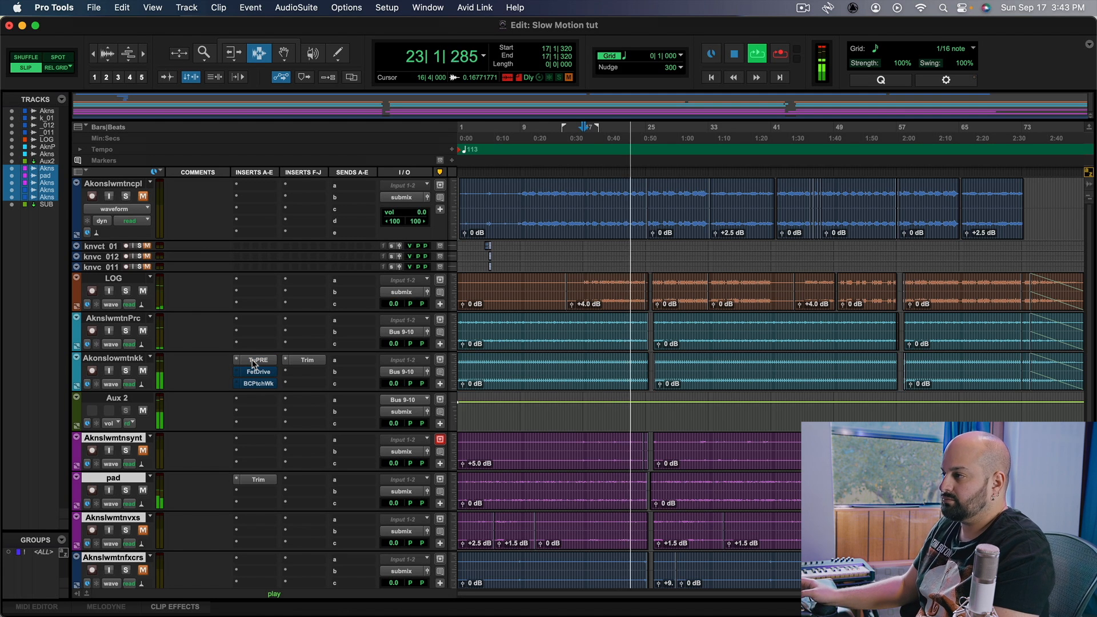
key("space")
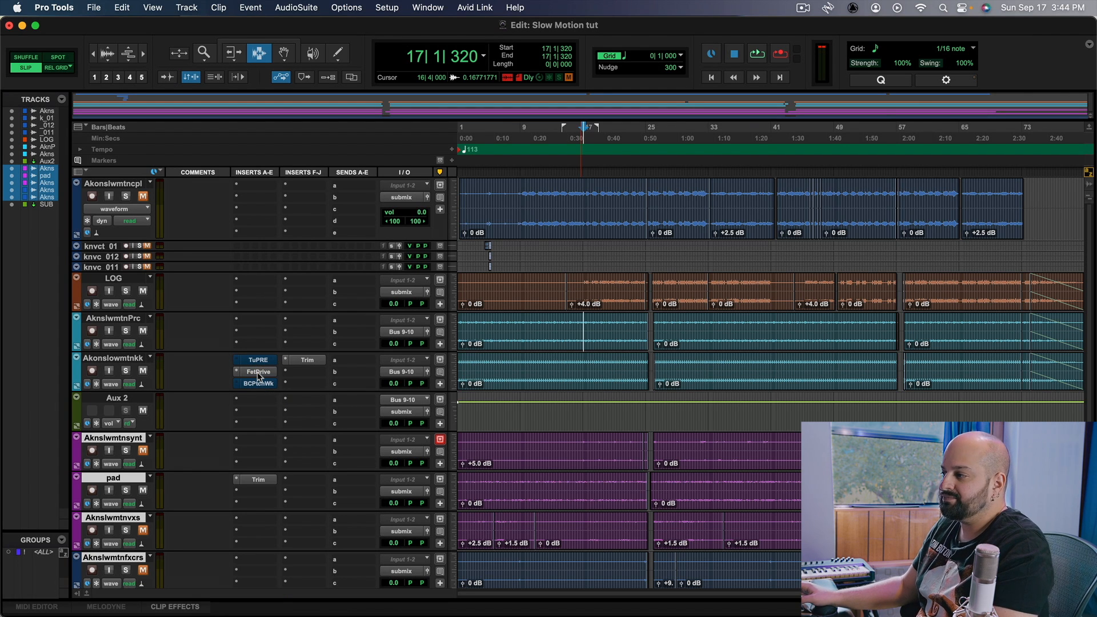
key("space")
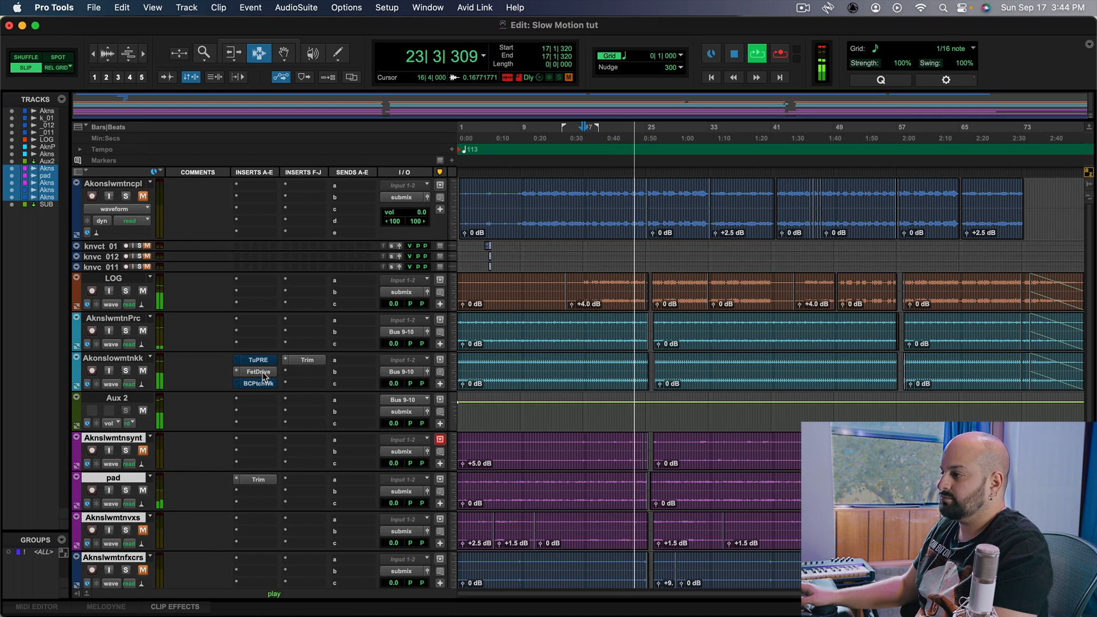
key("space")
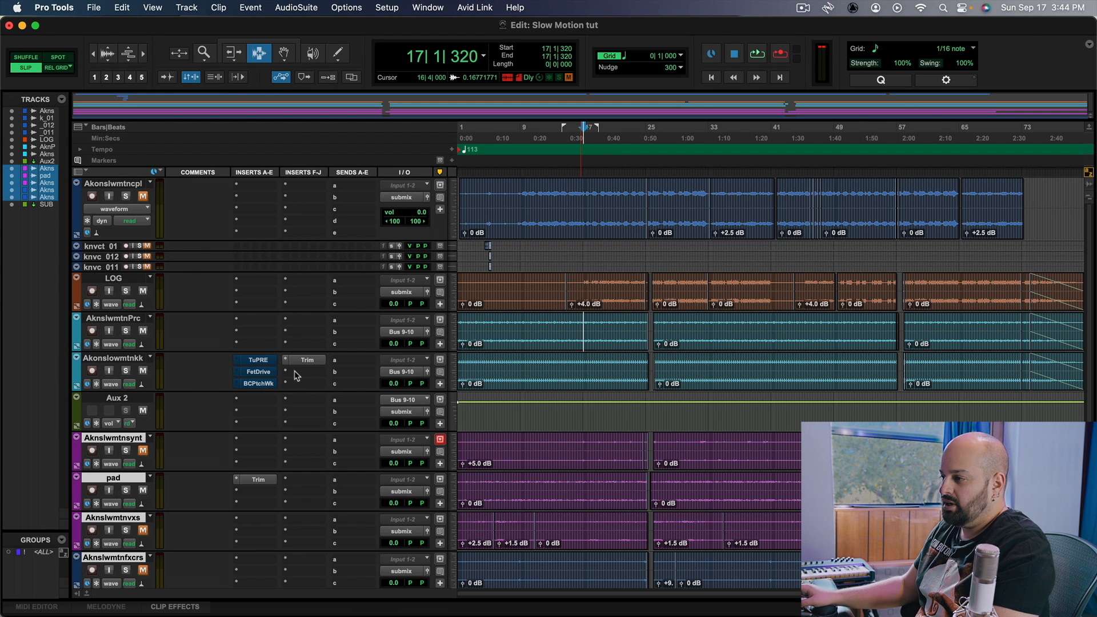
- Open MPReq's editor from PatchWork on the kick track and listen to it active in the mix
left_click(258, 383)
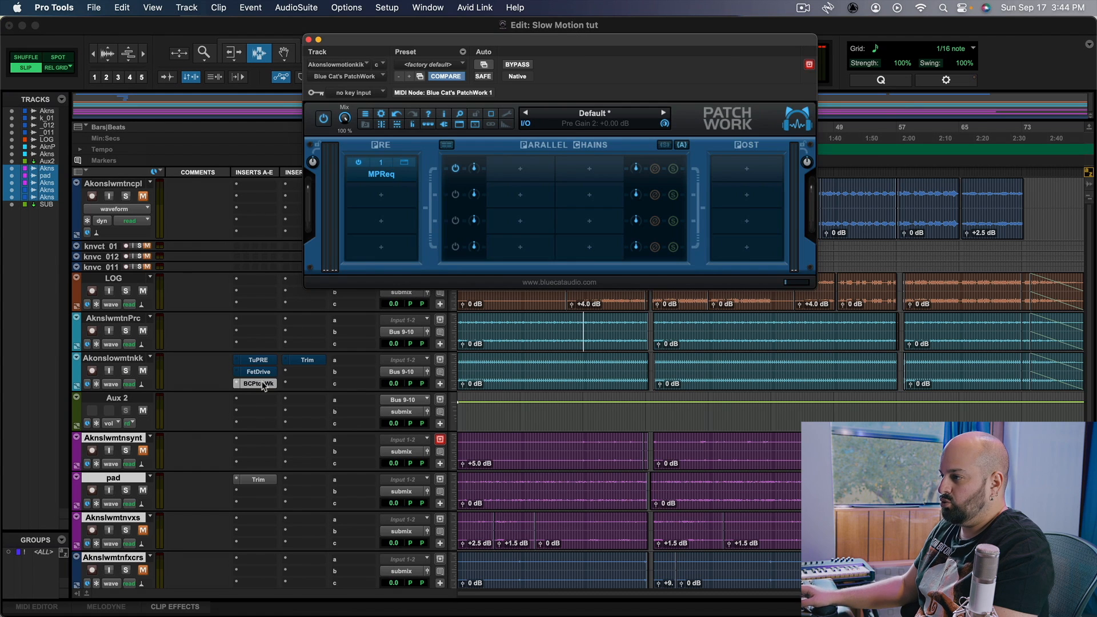
right_click(392, 172)
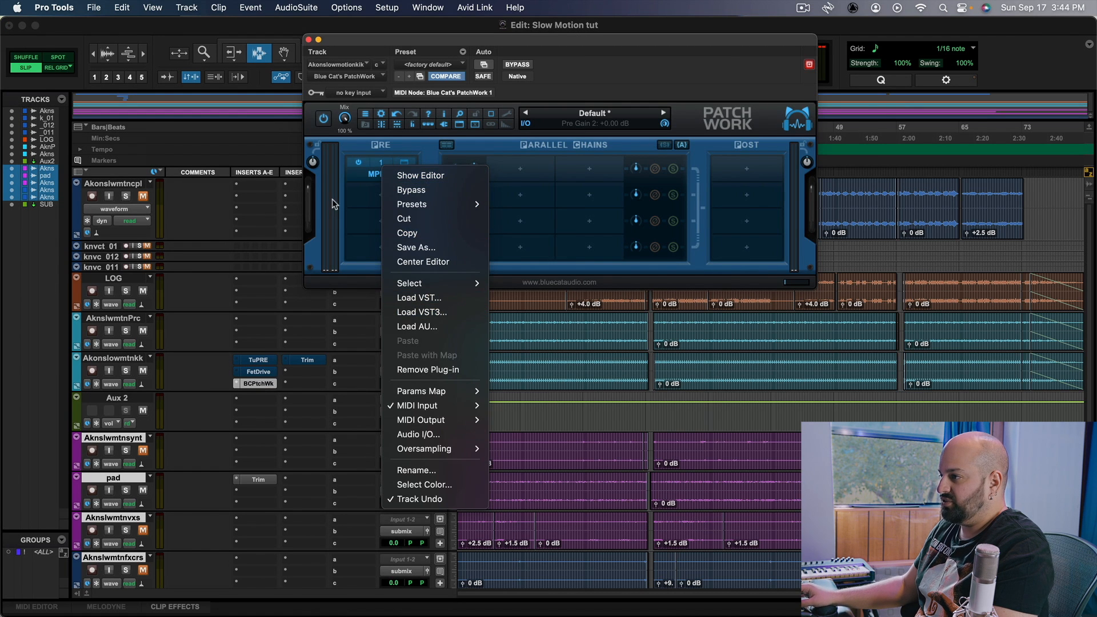
left_click(419, 176)
key("space")
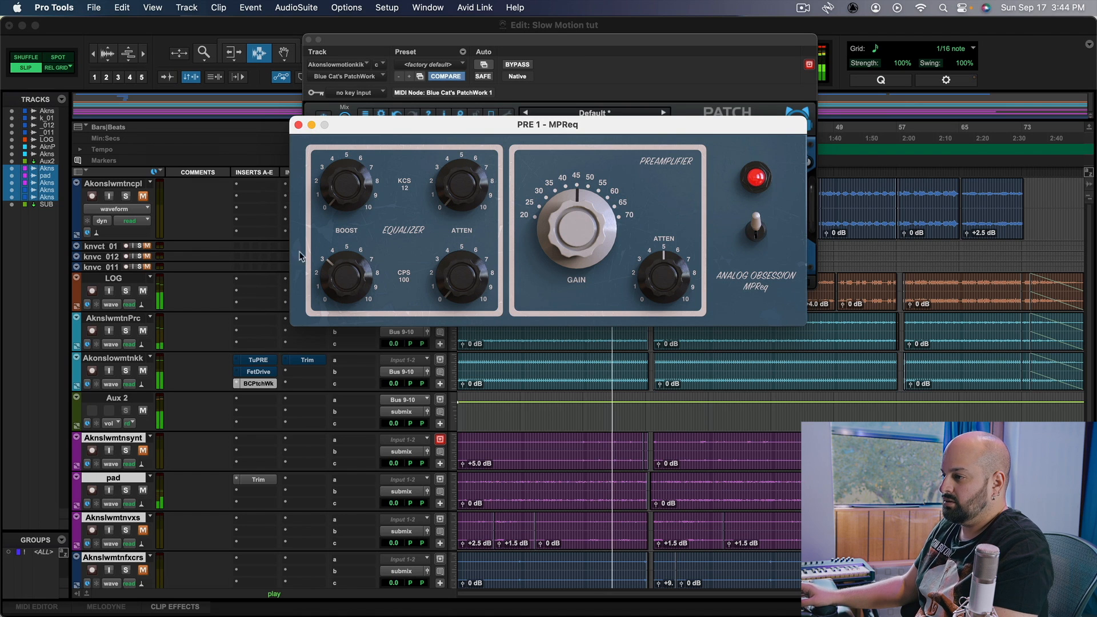
- Compare the mix with PatchWork bypassed and Trim active against the reverse, and close both plug-in windows
left_click(263, 383, "super")
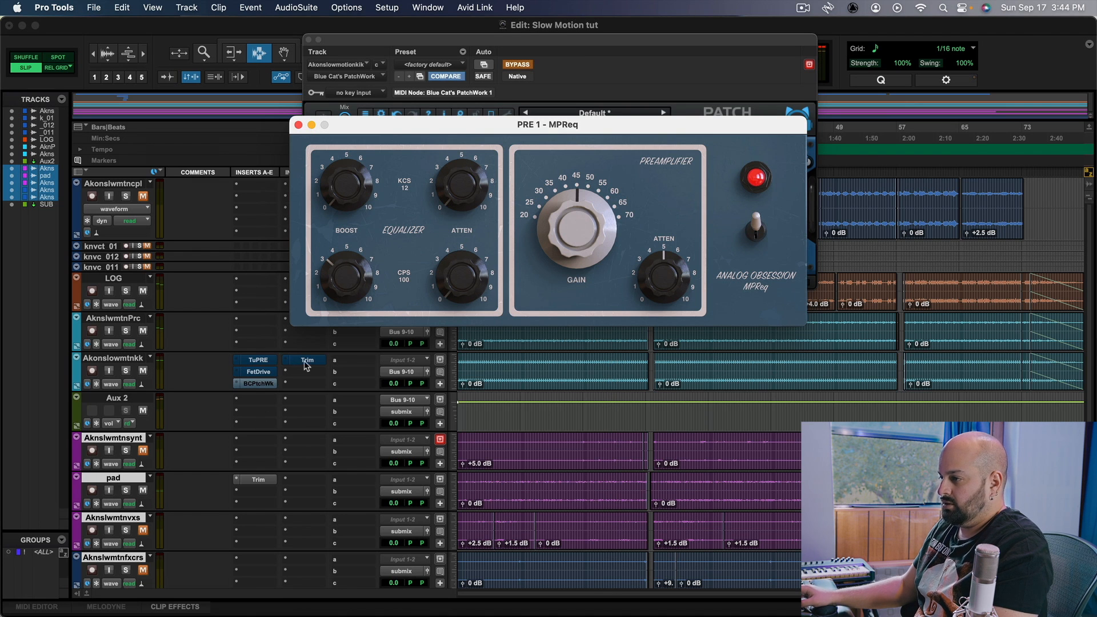
left_click(306, 361, "super")
key("space")
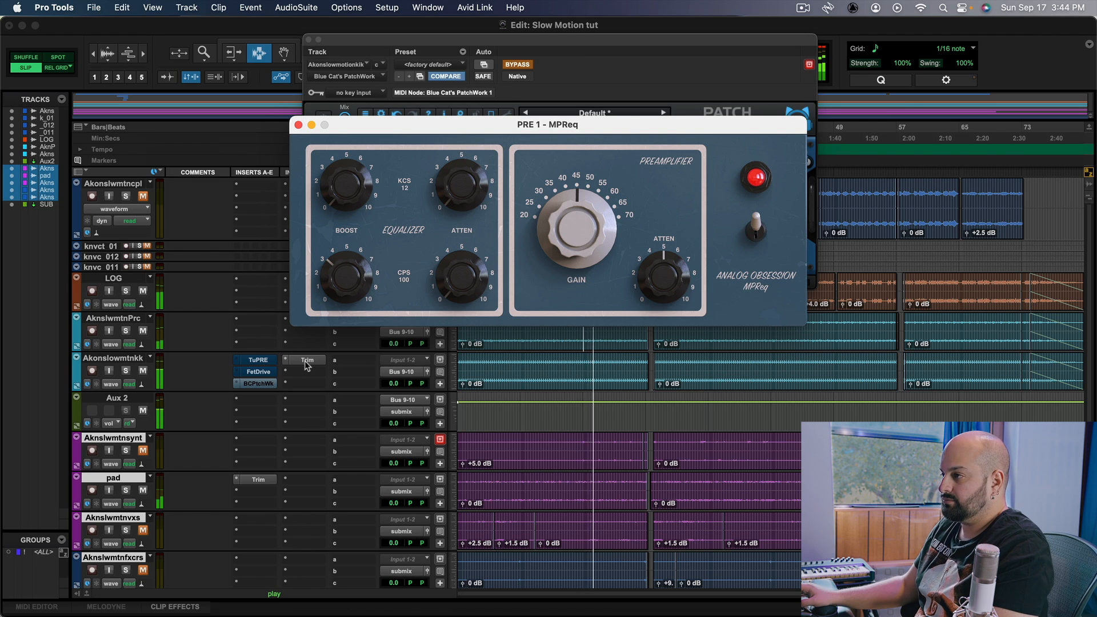
left_click(306, 362, "super")
left_click(254, 384, "super")
key("space")
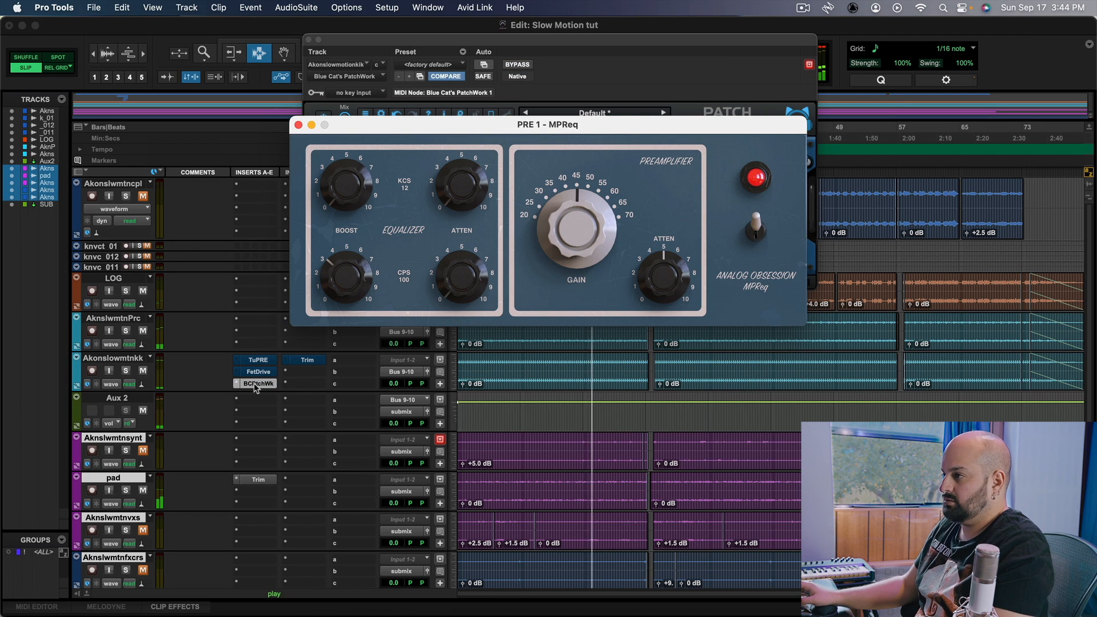
left_click(298, 125)
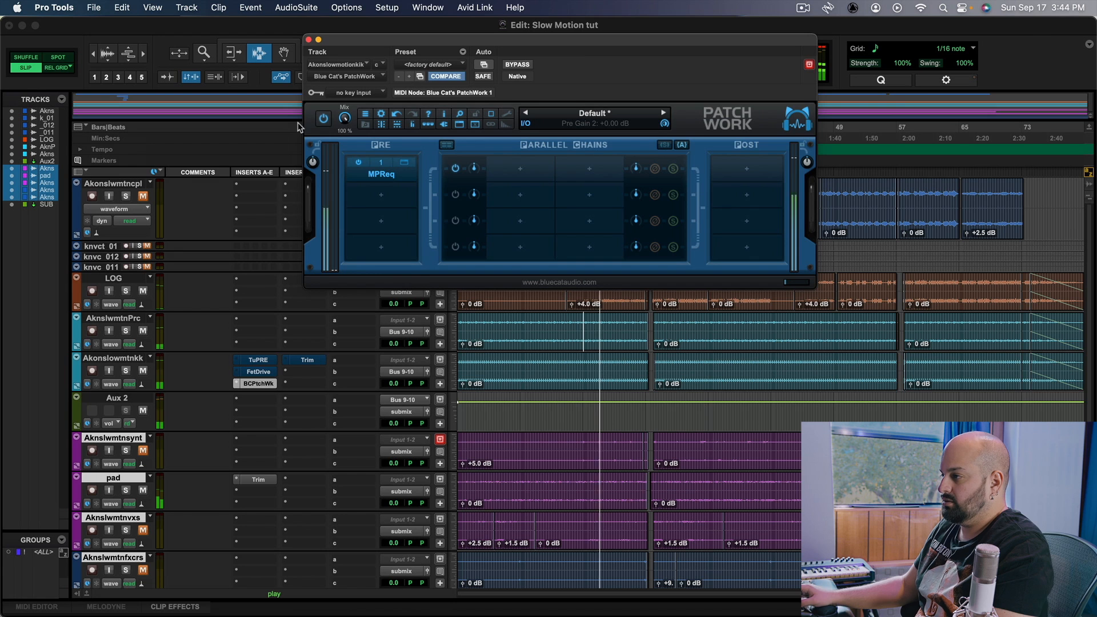
key("super+w")
key("space")
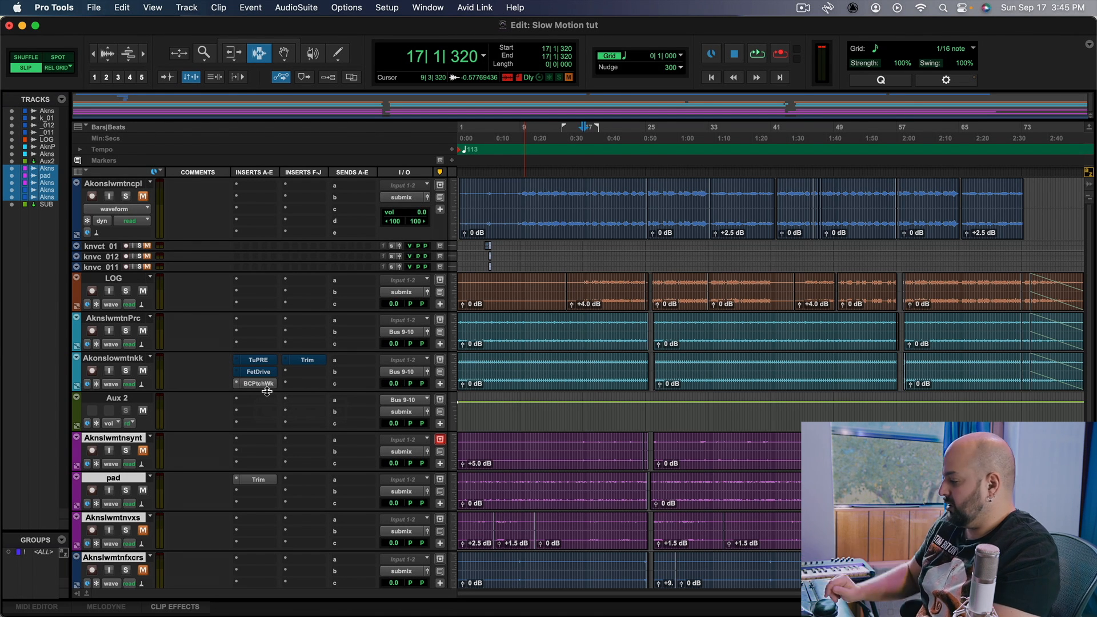
- Reactivate Trim with PatchWork bypassed on the kick track, and open TuPRE and take it out of bypass during playback
left_click(307, 359, "super")
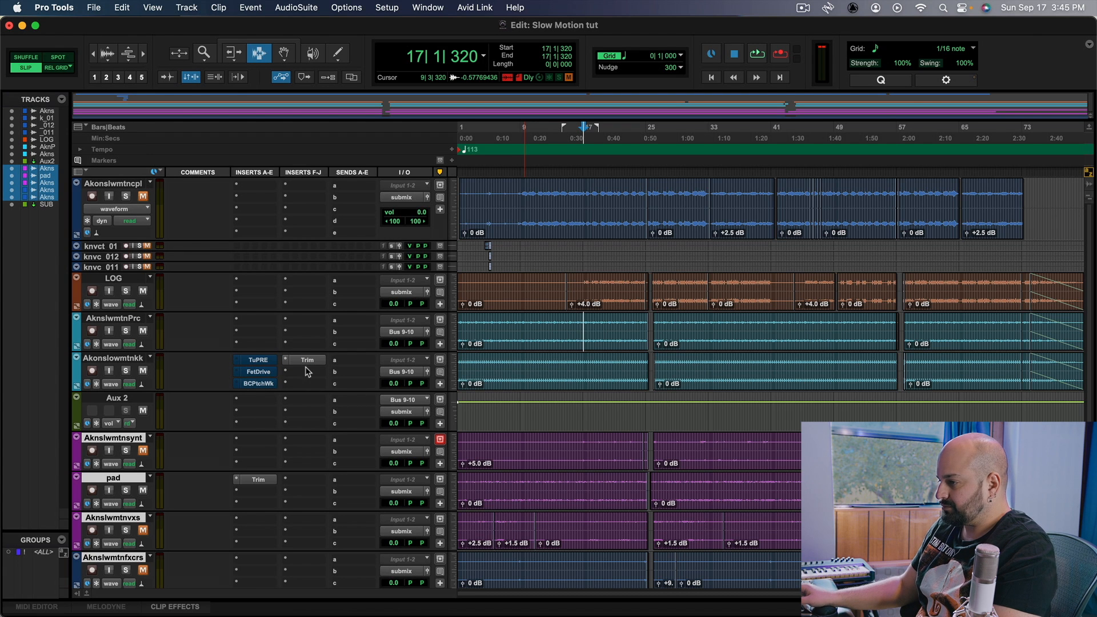
left_click(260, 363)
key("space")
left_click(523, 65)
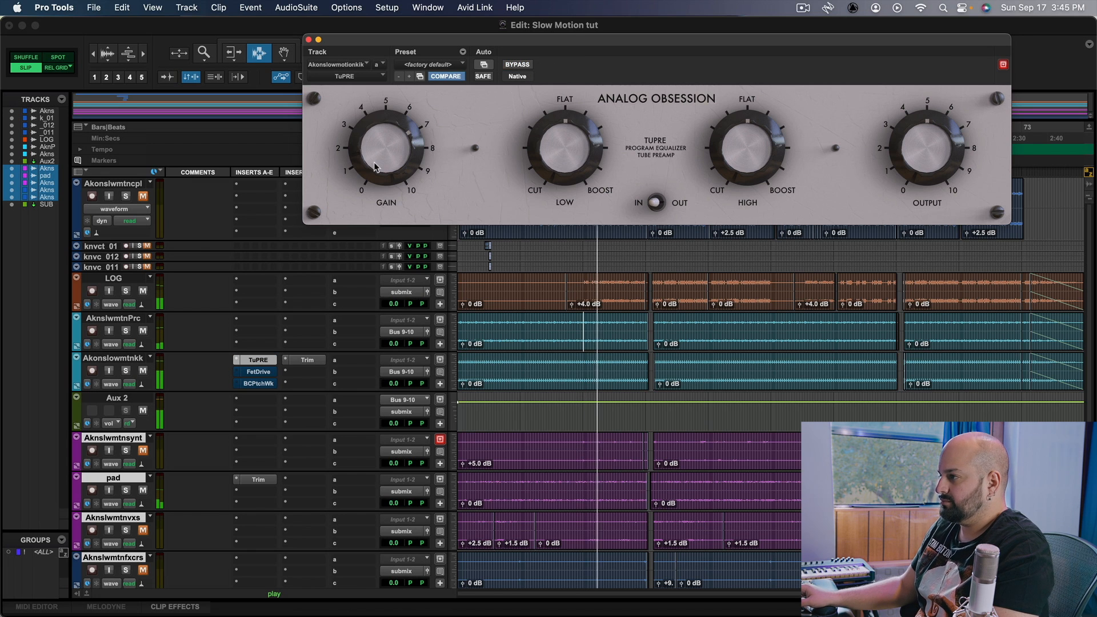
- Boost TuPRE's low band to about 0.9 and fine-tune its gain while the mix plays
left_click_drag(564, 150, 564, 142)
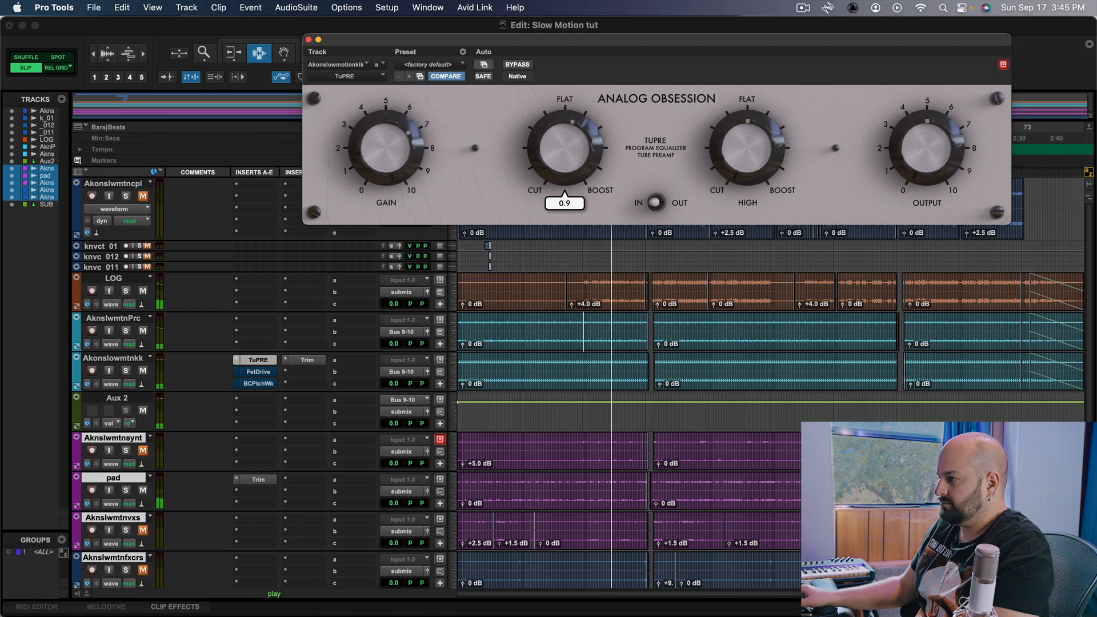
left_click_drag(565, 142, 564, 161)
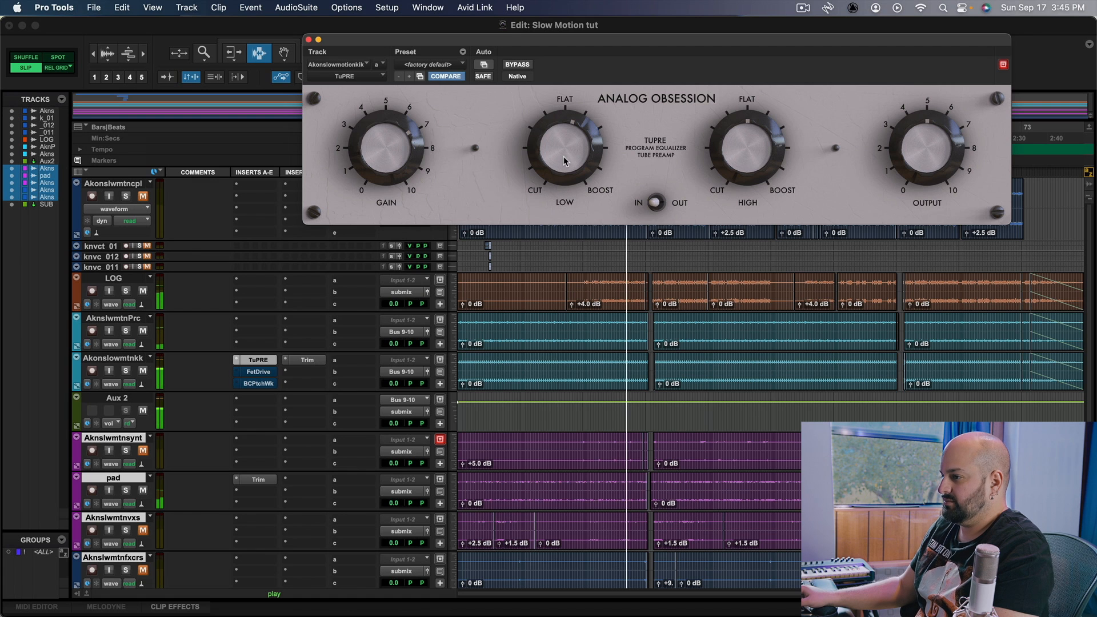
left_click_drag(383, 141, 383, 134)
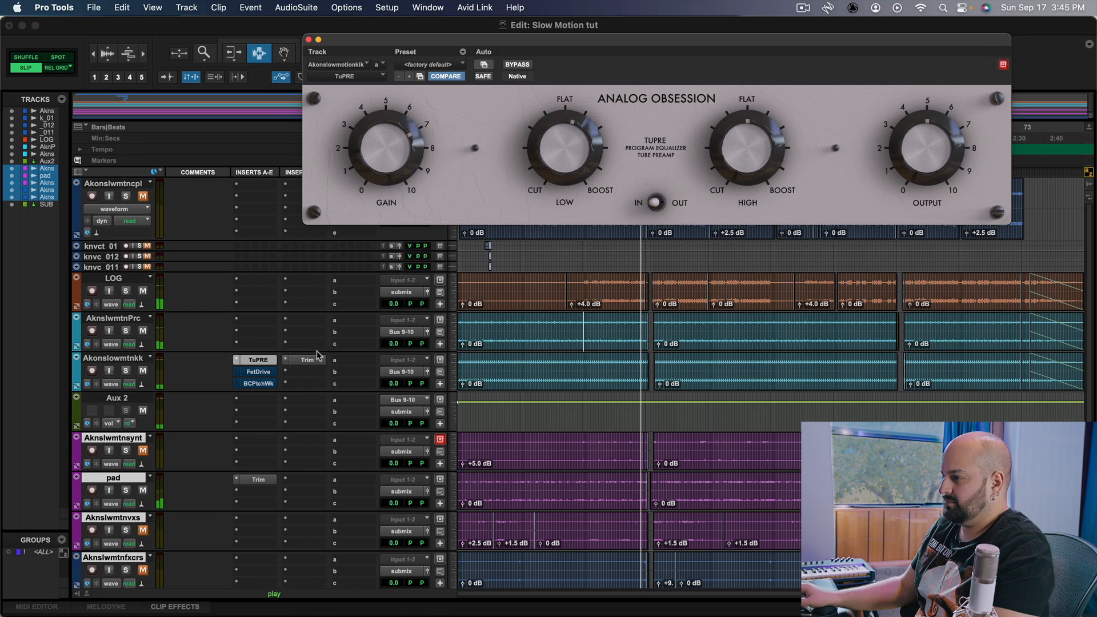
- Fine-tune TuPRE's output level while comparing the kick with TuPRE active and bypassed in the mix, and close its window
left_click_drag(917, 131, 918, 136)
left_click(528, 67)
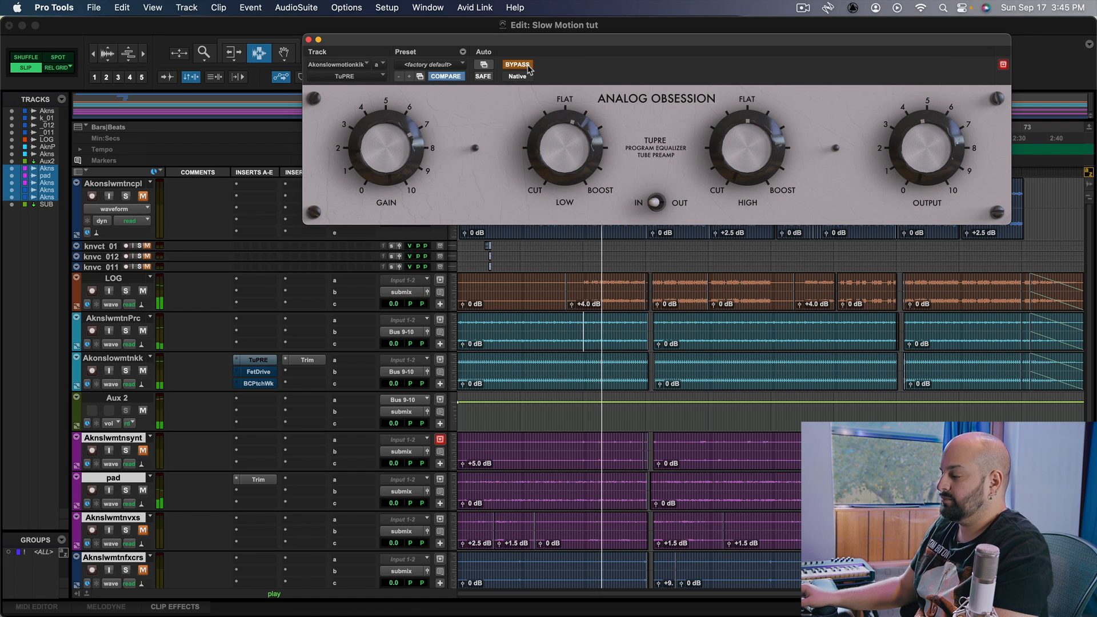
left_click(528, 67)
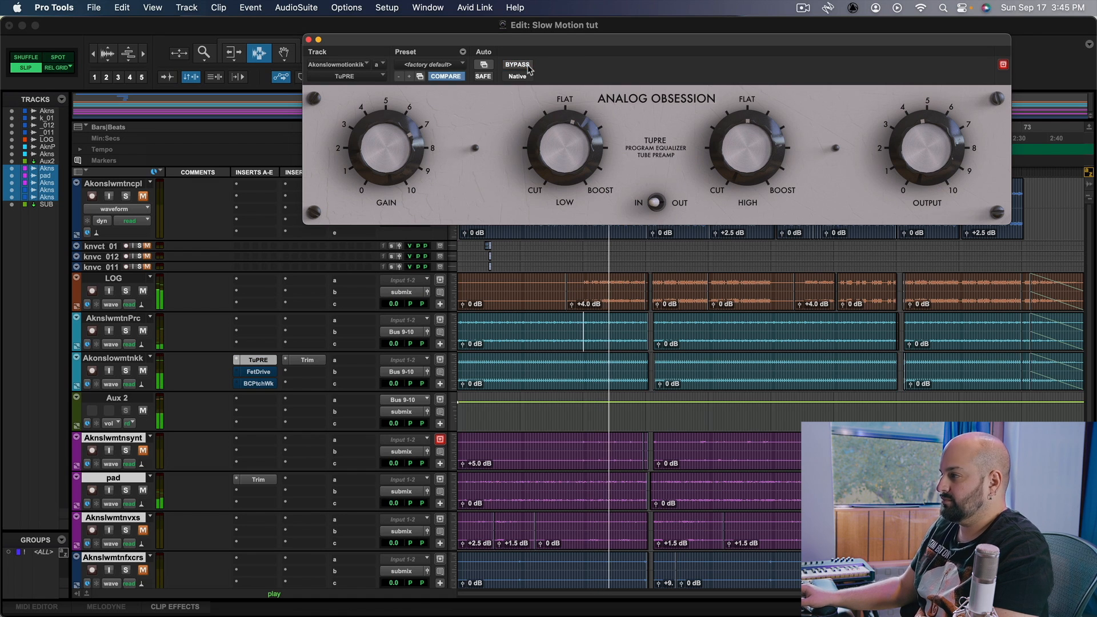
left_click_drag(961, 159, 930, 163)
left_click(532, 65)
left_click(532, 65)
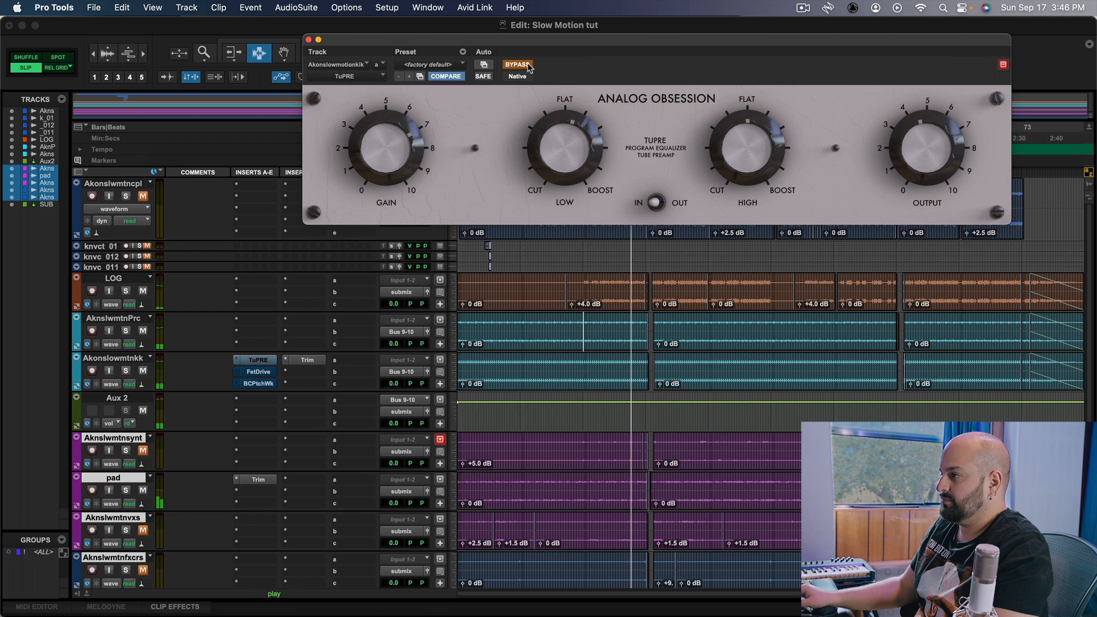
left_click(307, 39)
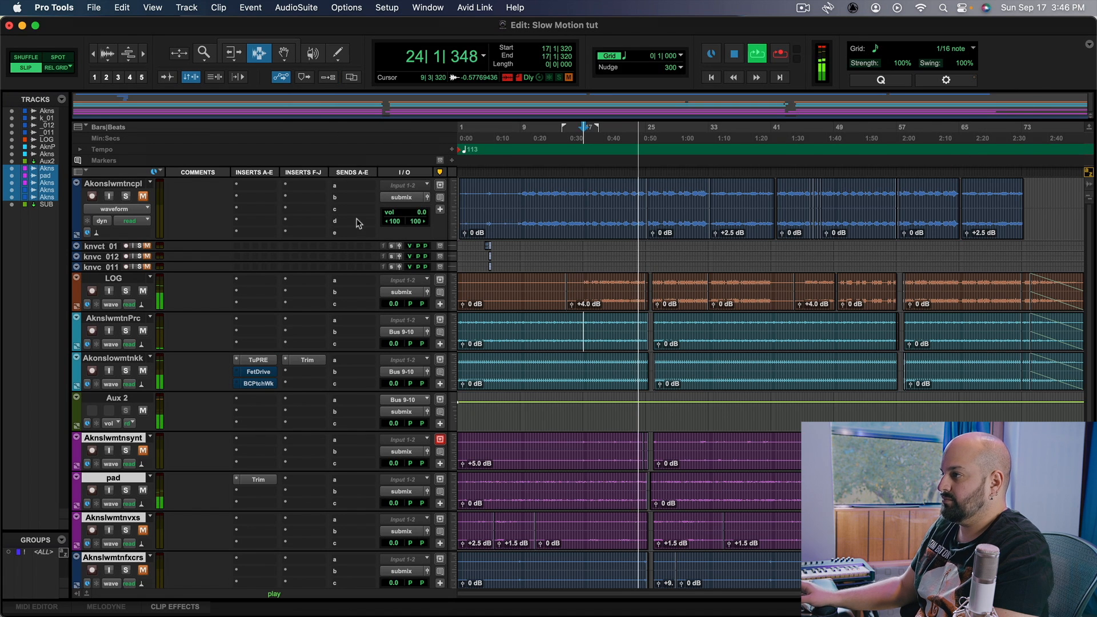
- Play the mix again with TuPRE active on the kick track, and bypass TuPRE and Trim
key("space")
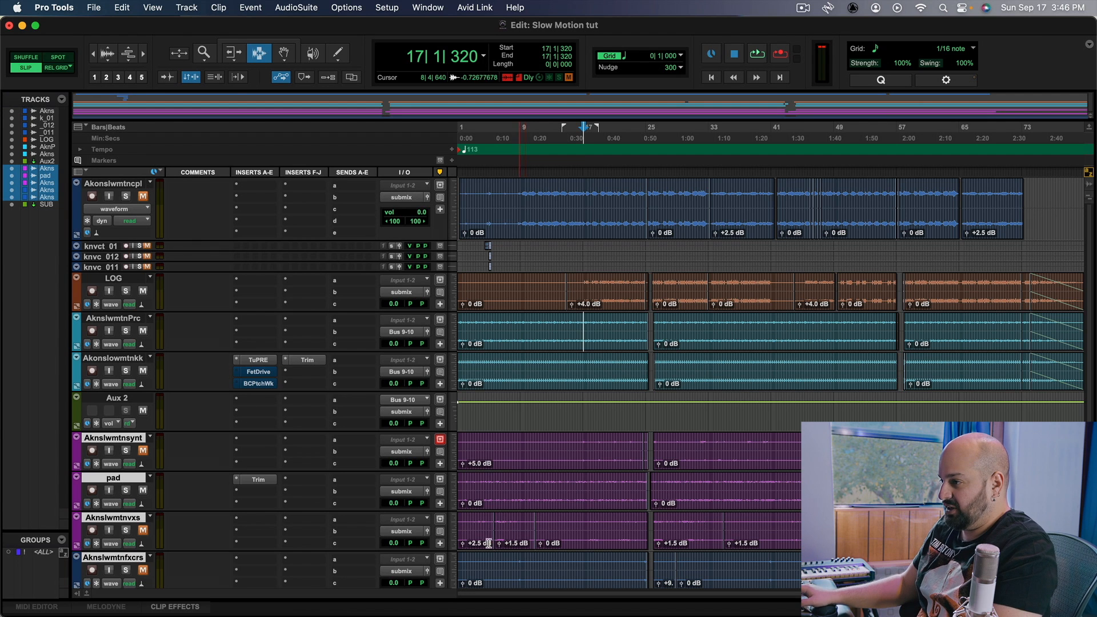
key("space")
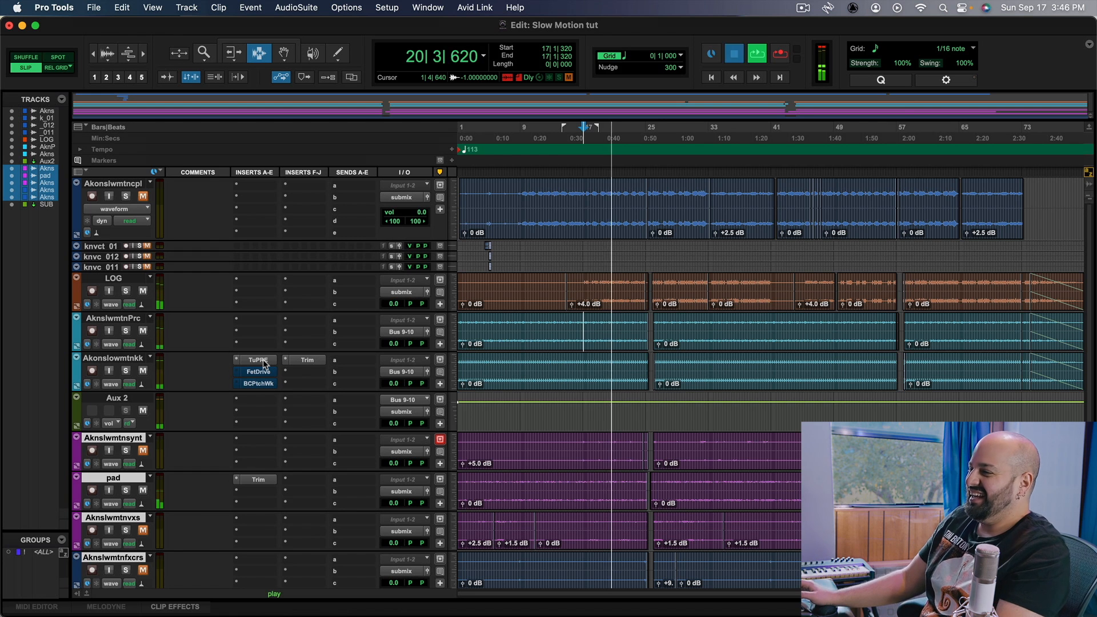
key("space")
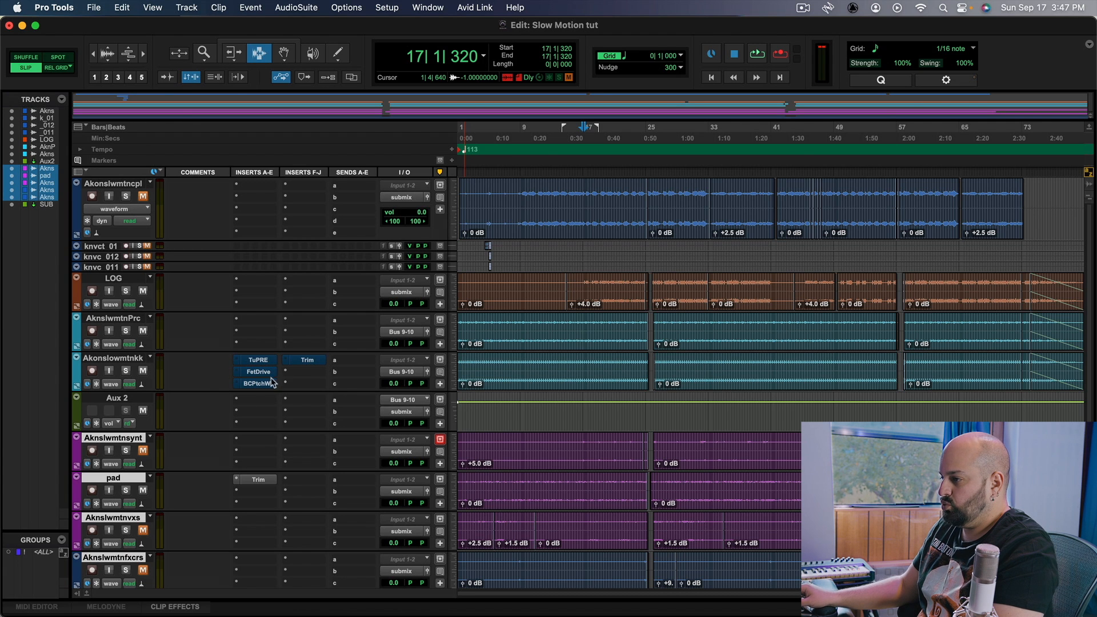
- Check the active PatchWork insert holding MPReq on the kick track, play the mix through it and close its window
left_click(272, 383)
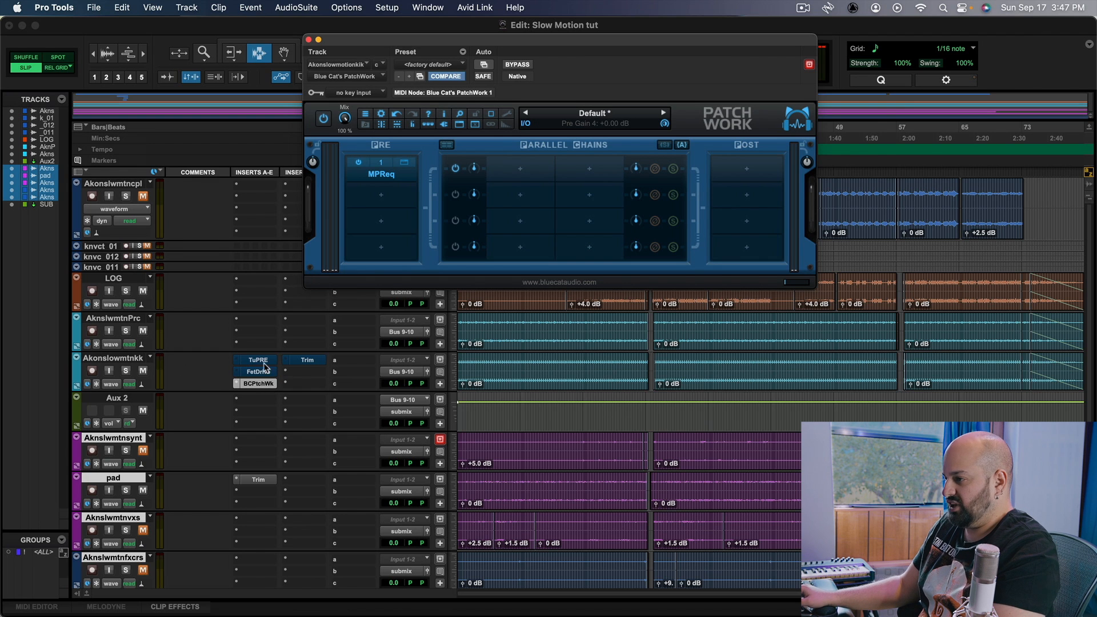
key("space")
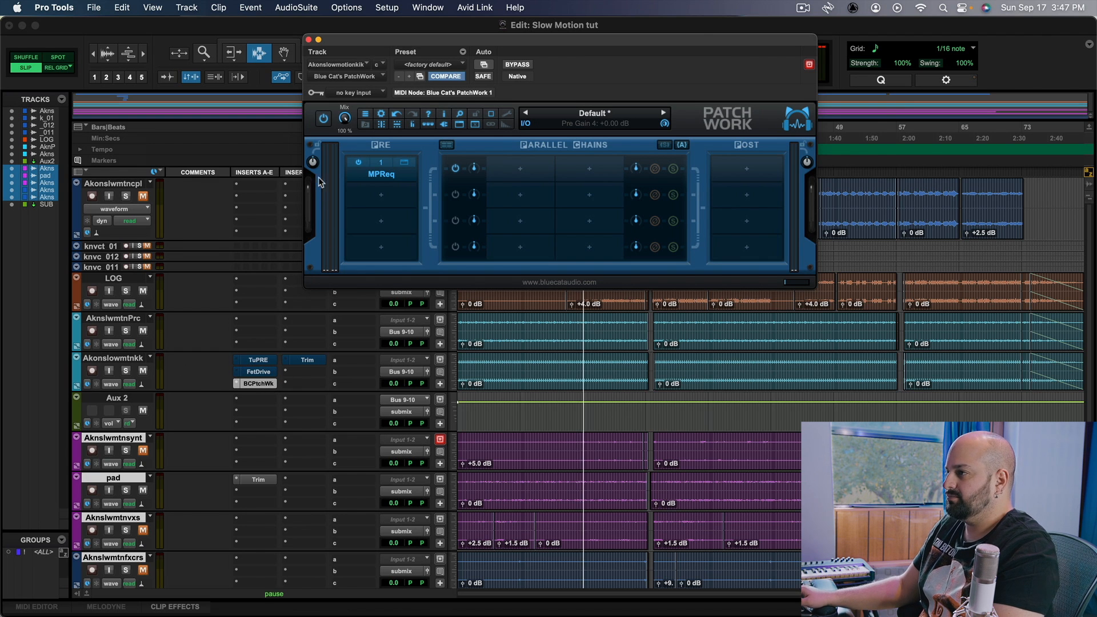
left_click(254, 383)
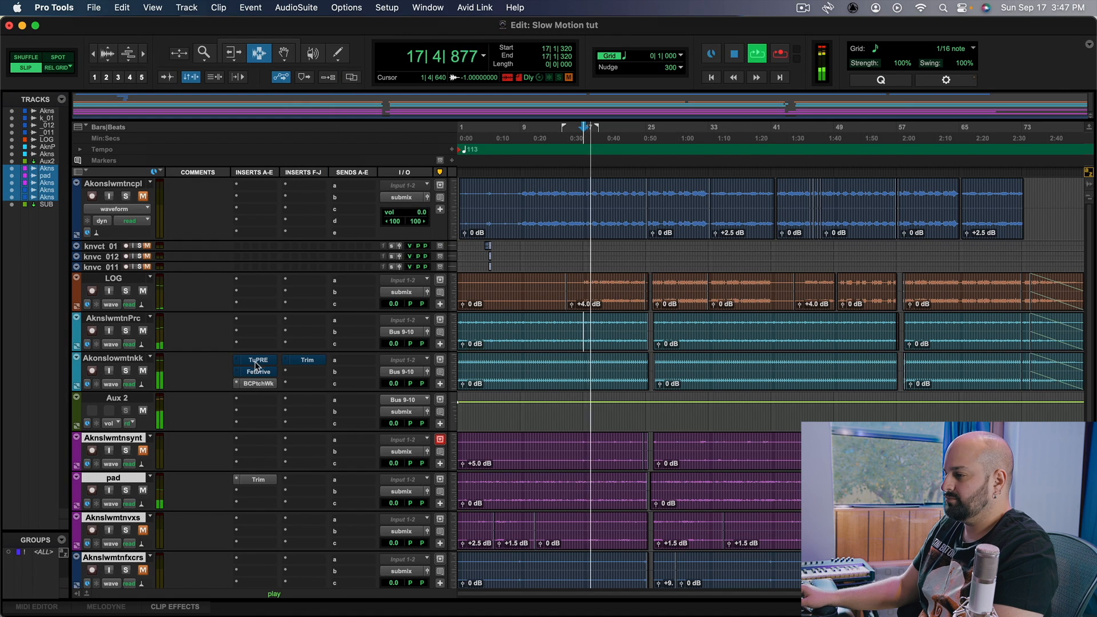
- Move TuPRE after PatchWork into the slot below Trim on the kick track, and set its low band to flat
left_click_drag(257, 362, 307, 374)
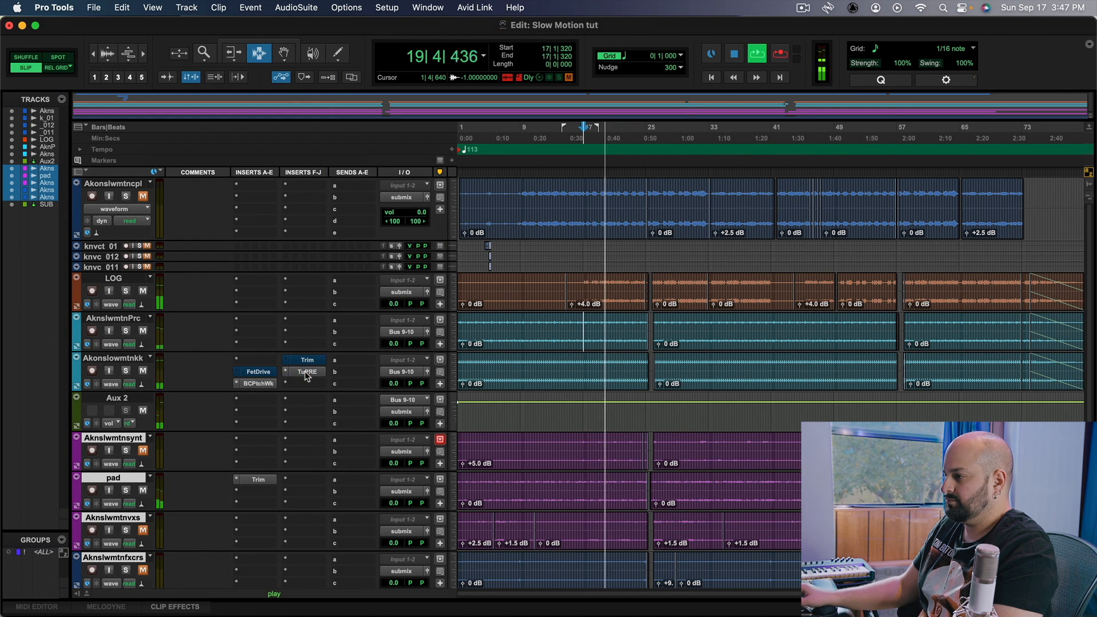
left_click(307, 372)
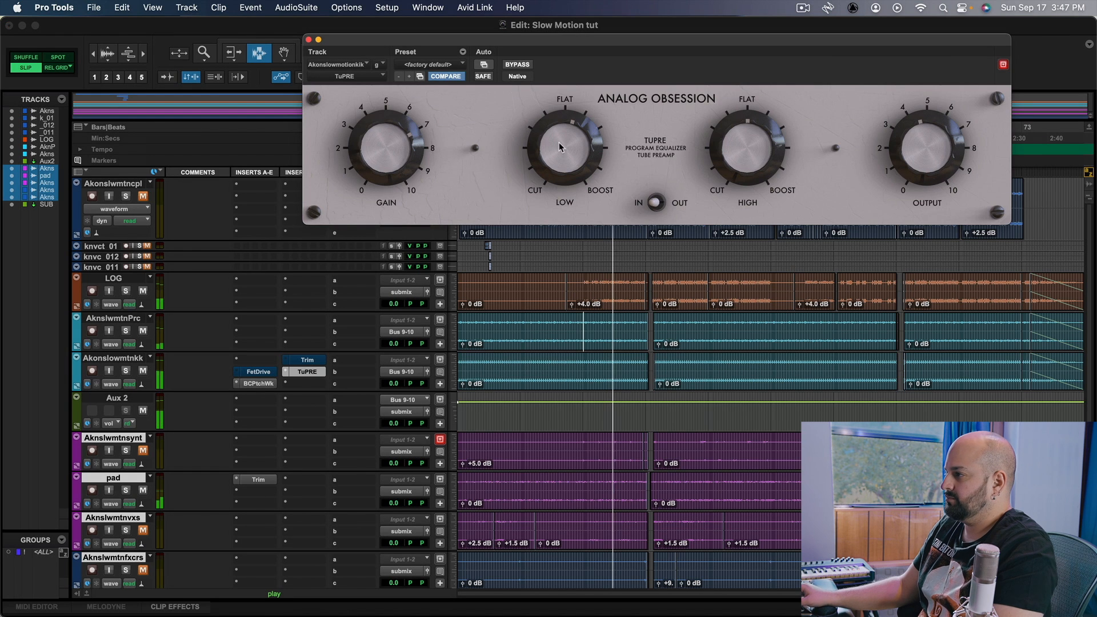
left_click_drag(417, 138, 416, 139)
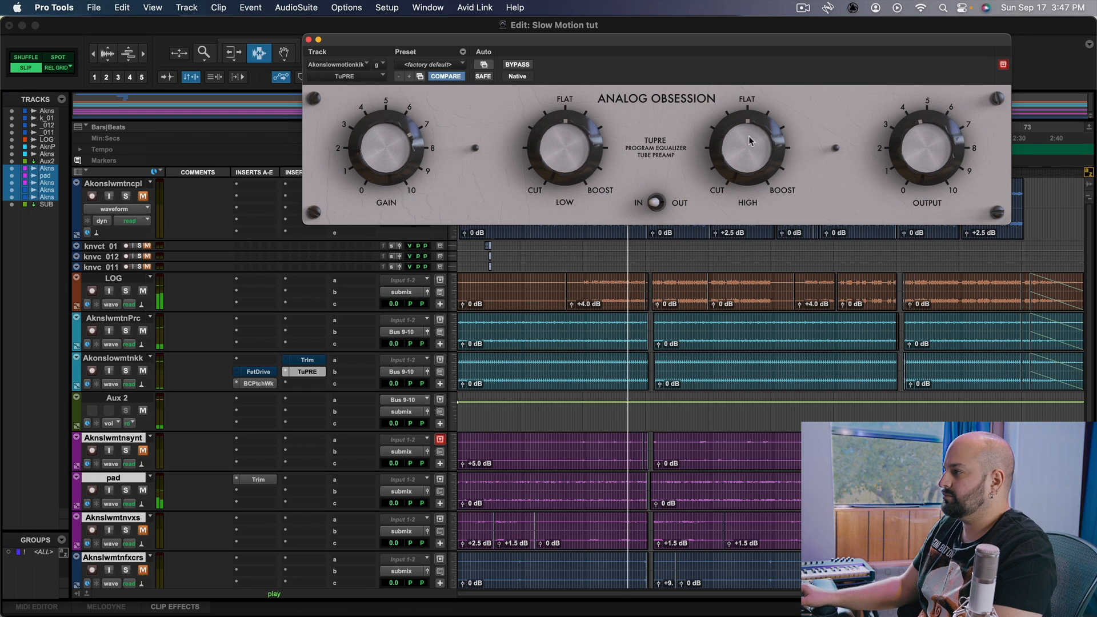
- Compare the kick in the mix with TuPRE bypassed and active, with its low band flat
left_click(523, 65)
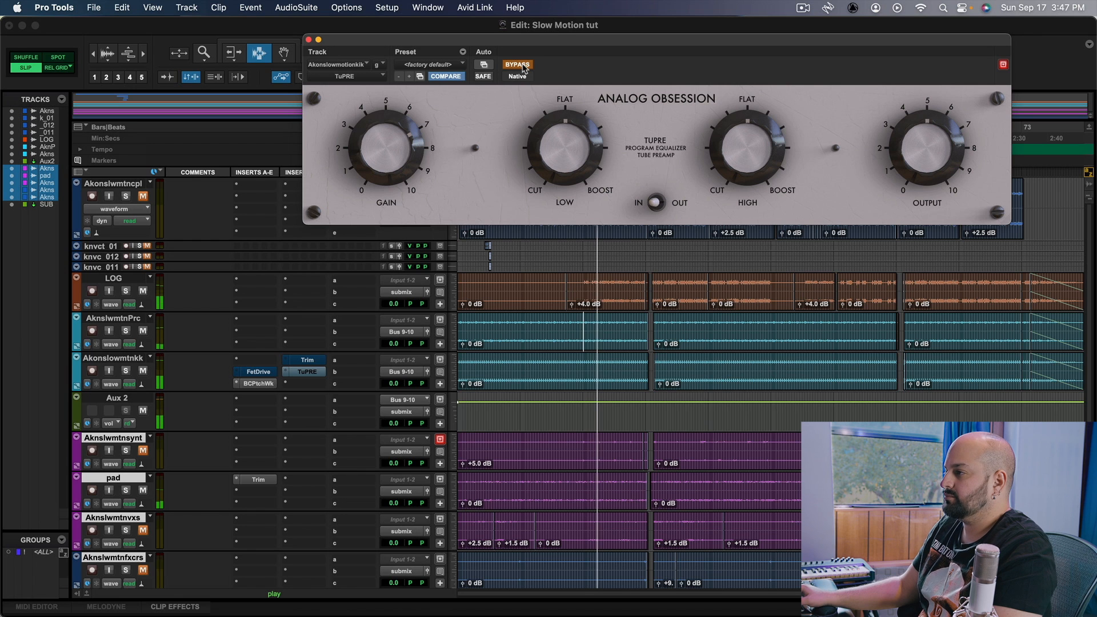
left_click(523, 66)
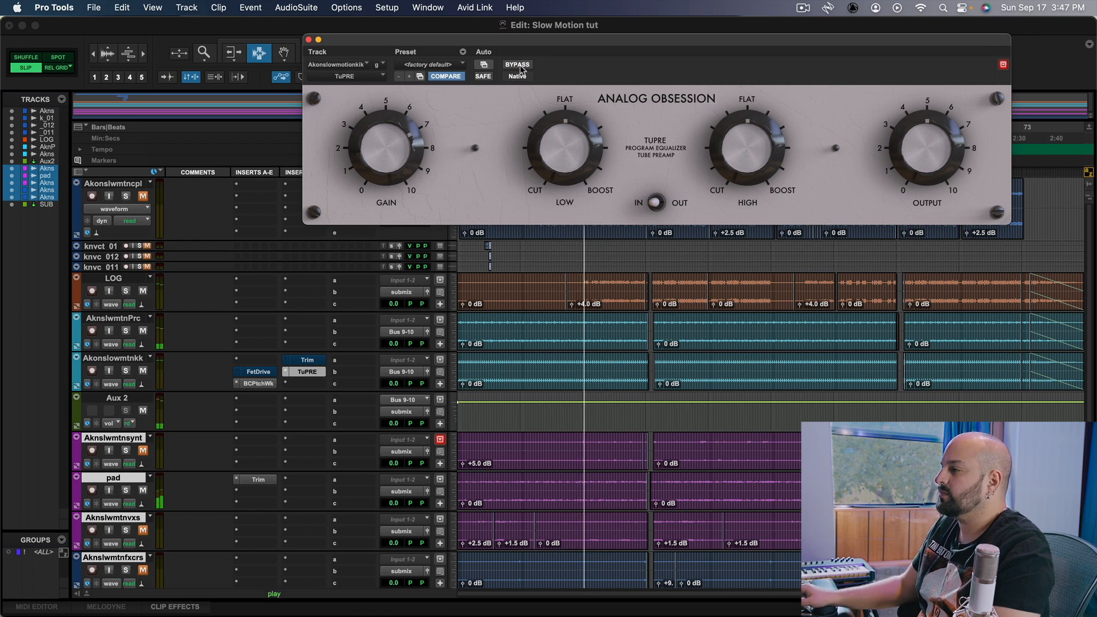
left_click(517, 64)
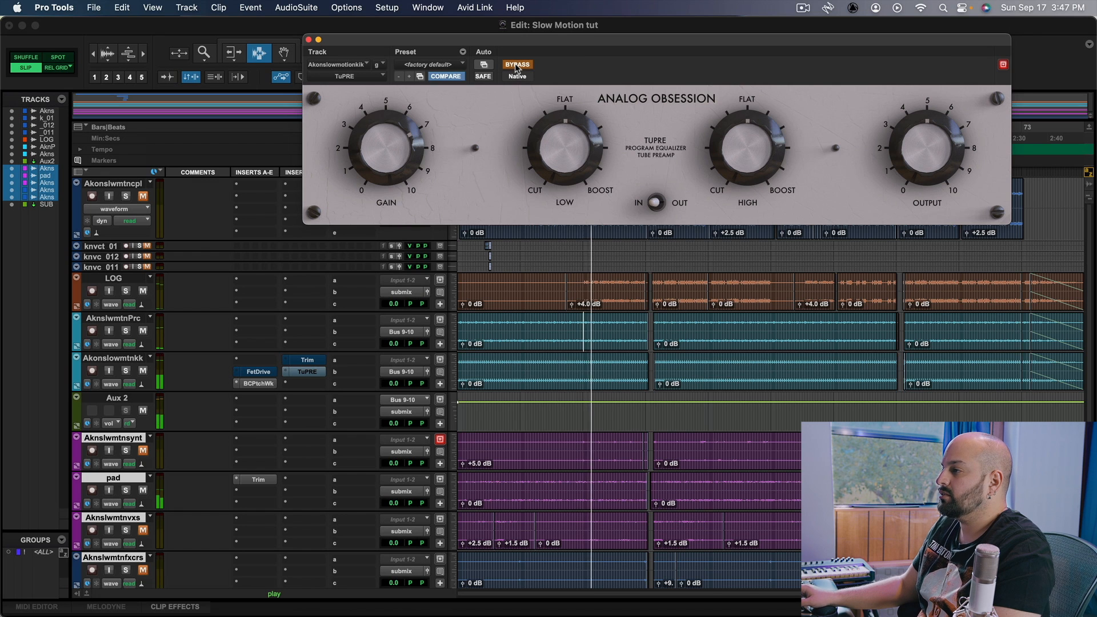
left_click(516, 64)
- Boost TuPRE's low band slightly, compare it against bypass in the mix, and close the plug-in window
left_click_drag(555, 142, 556, 140)
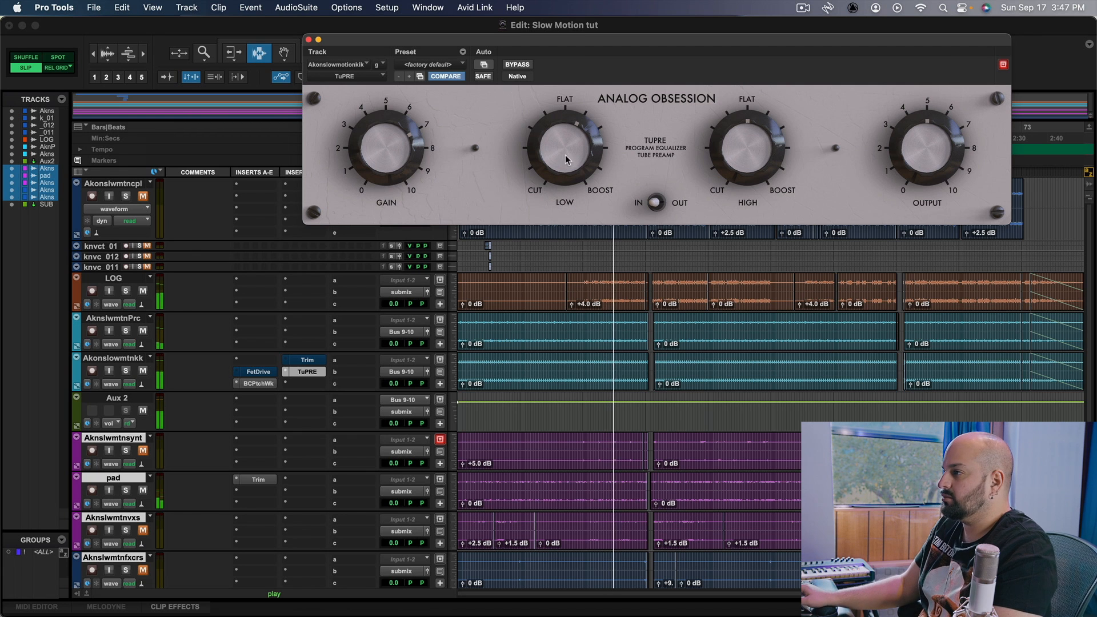
left_click(517, 65)
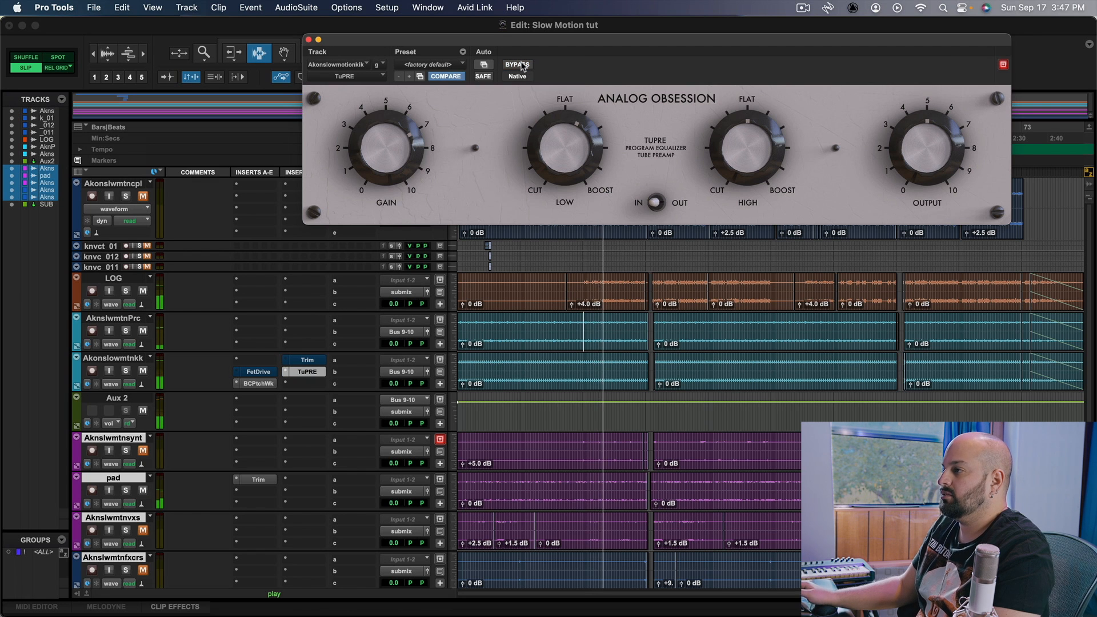
left_click(522, 66)
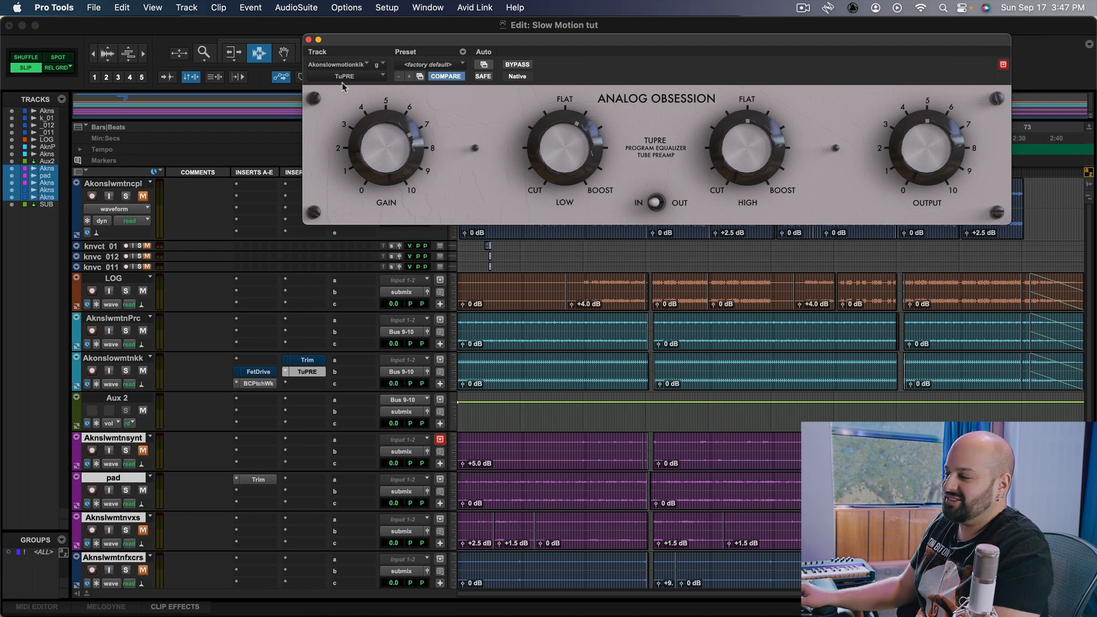
left_click(307, 39)
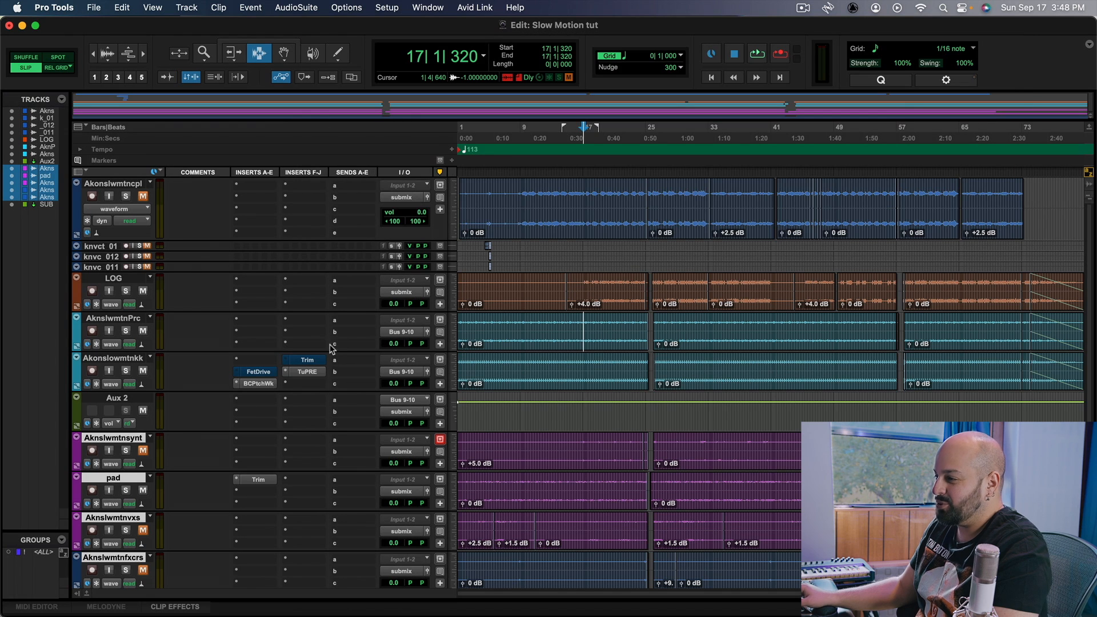
- Commit the kick track up to the PatchWork insert offline, hiding the source track and making it inactive
right_click(255, 384)
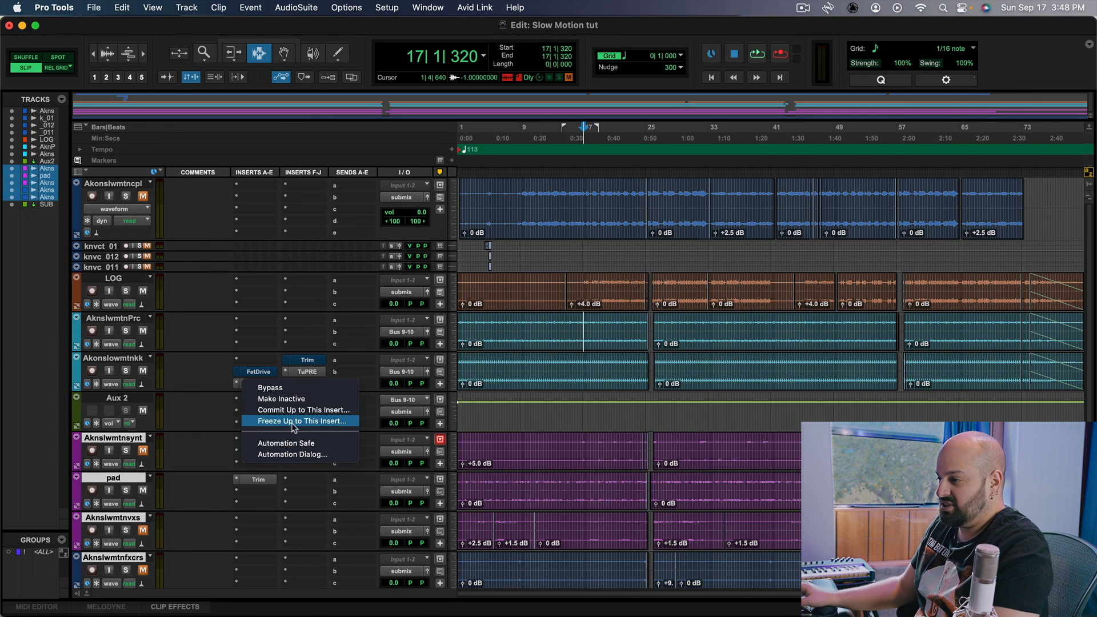
left_click(279, 410)
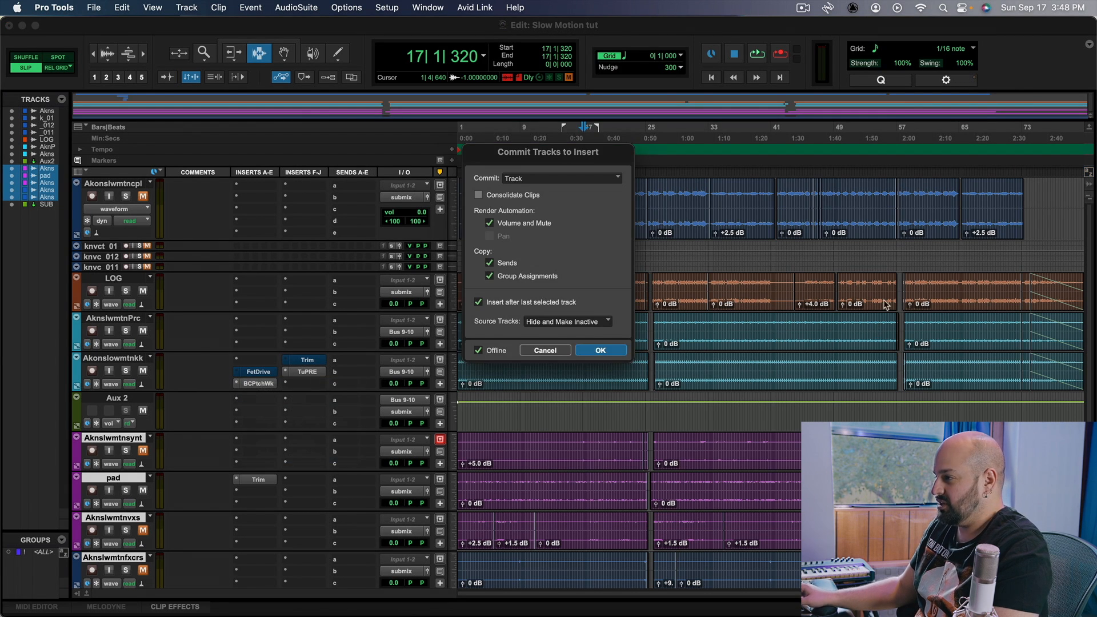
left_click(600, 350)
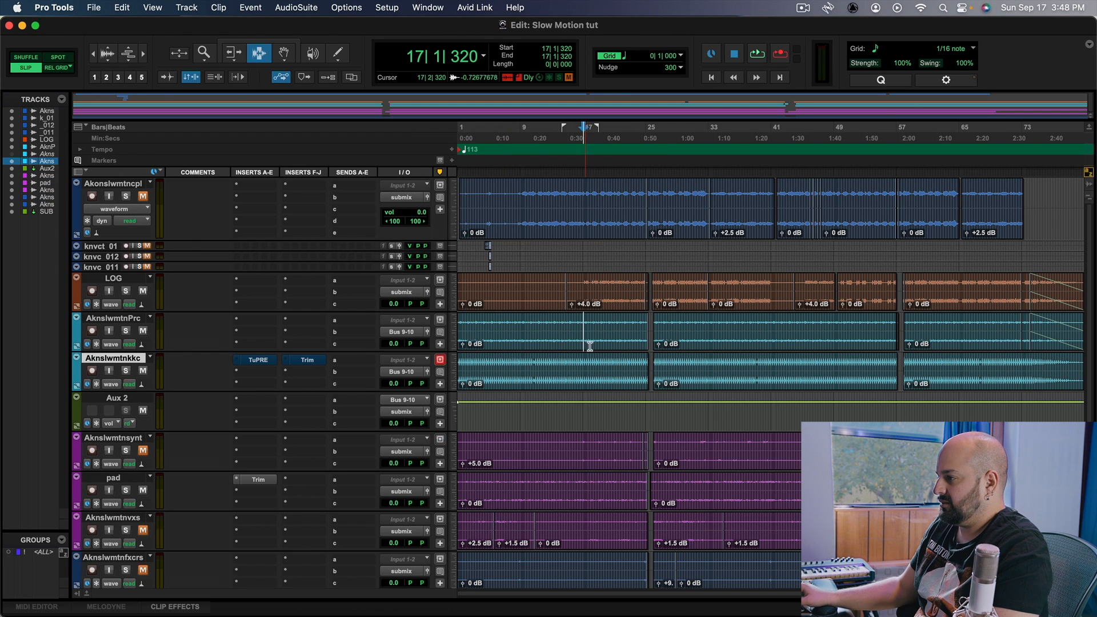
- Take TuPRE out of bypass on the committed kick track and play the mix from around bar 9
left_click(525, 388)
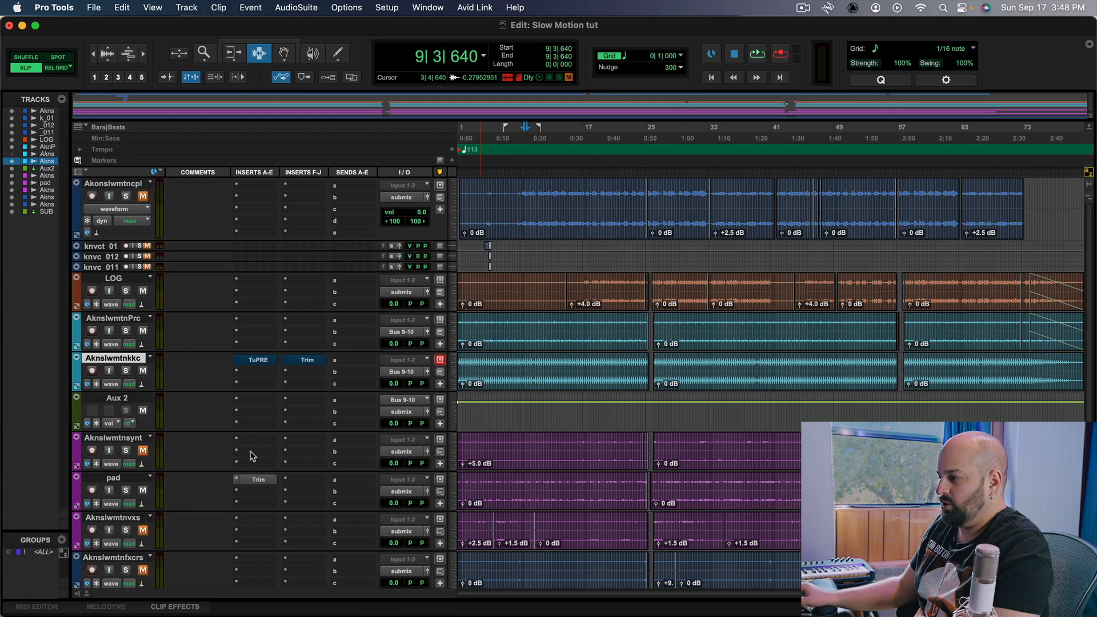
left_click(255, 361, "super")
key("space")
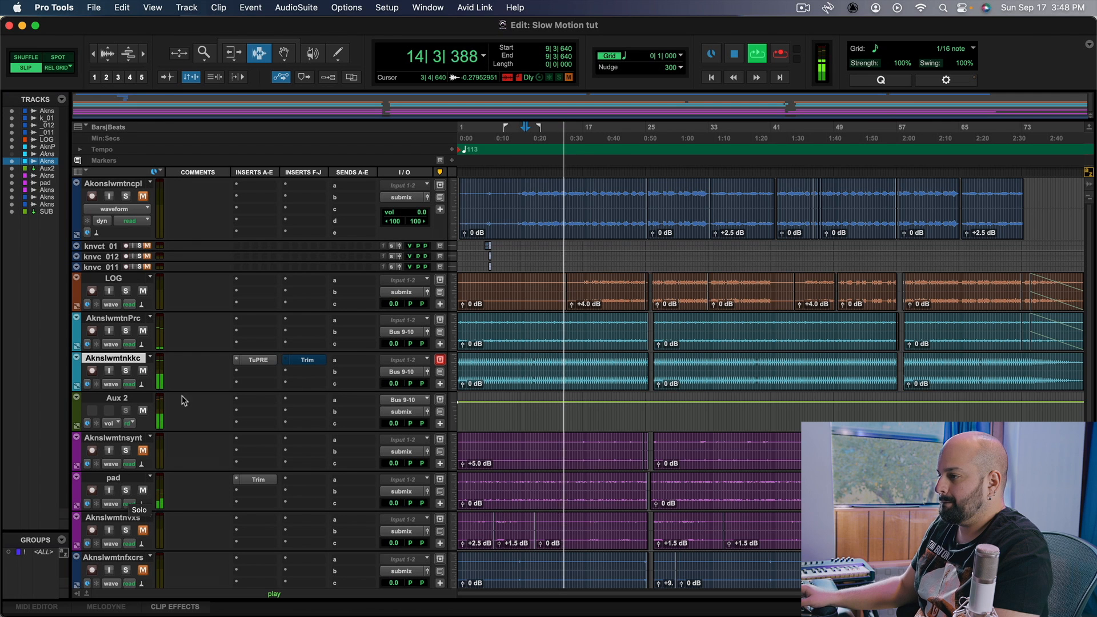
- Set TuPRE's gain to about 6.3 on the committed kick and ease its low boost during playback, and close its window
left_click(258, 359)
mouse_move(386, 193)
left_click_drag(378, 140, 378, 139)
key("space")
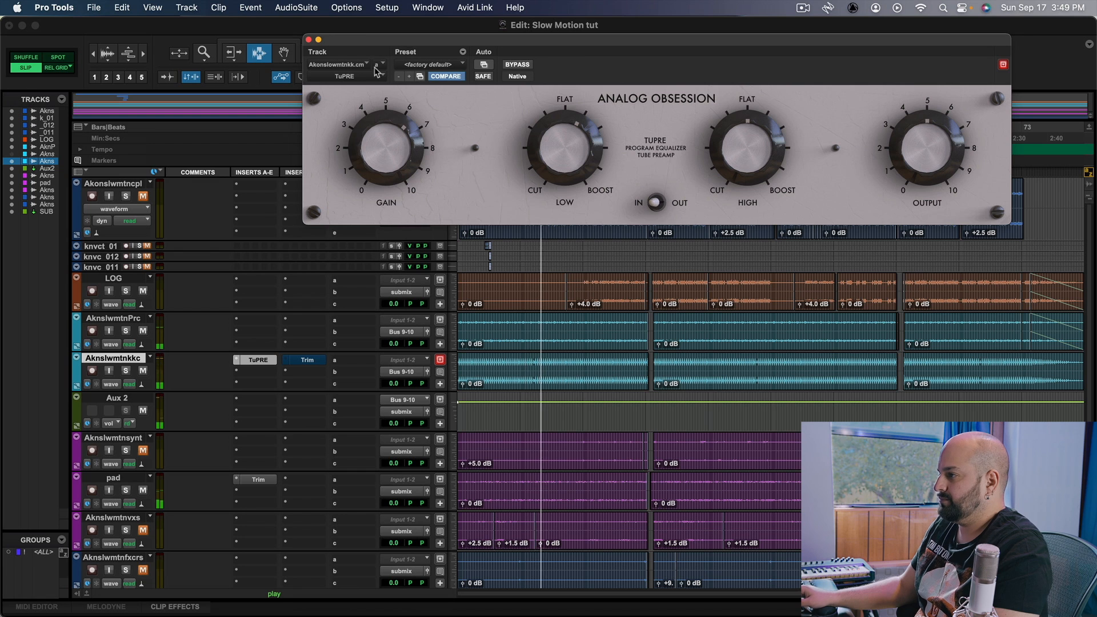
mouse_move(564, 149)
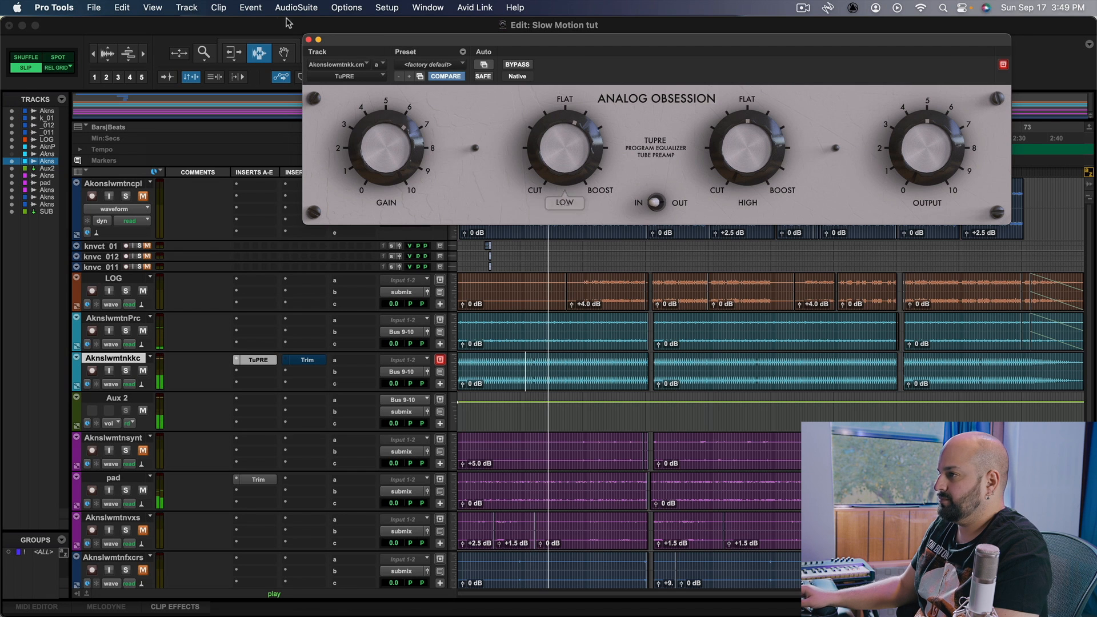
left_click(309, 39)
key("space")
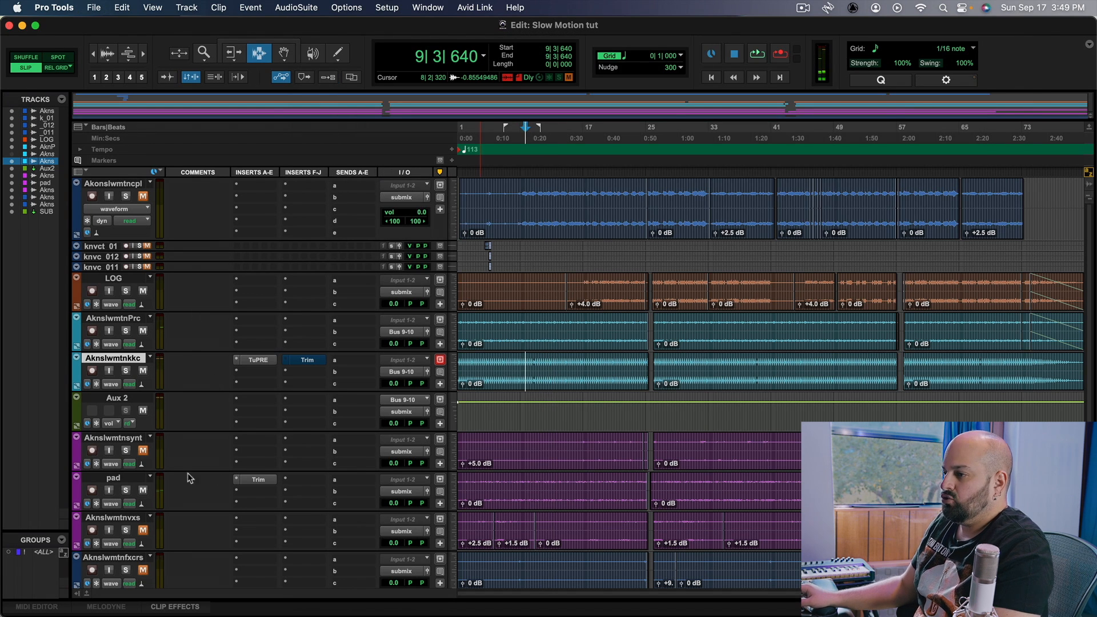
- Solo the pad track and listen to it on its own
left_click(129, 490)
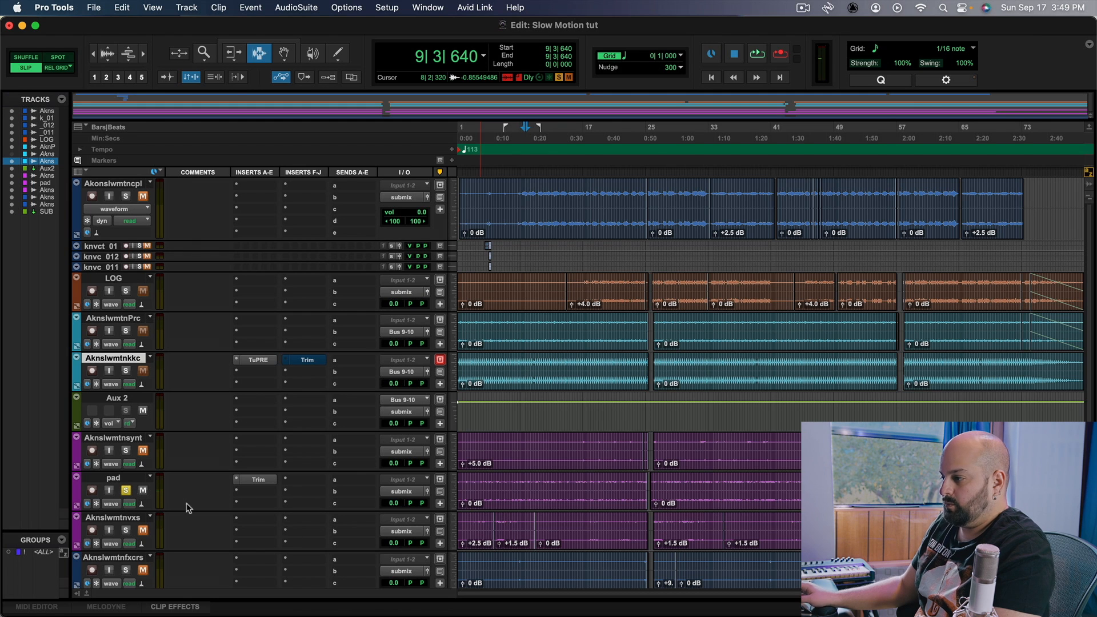
key("space")
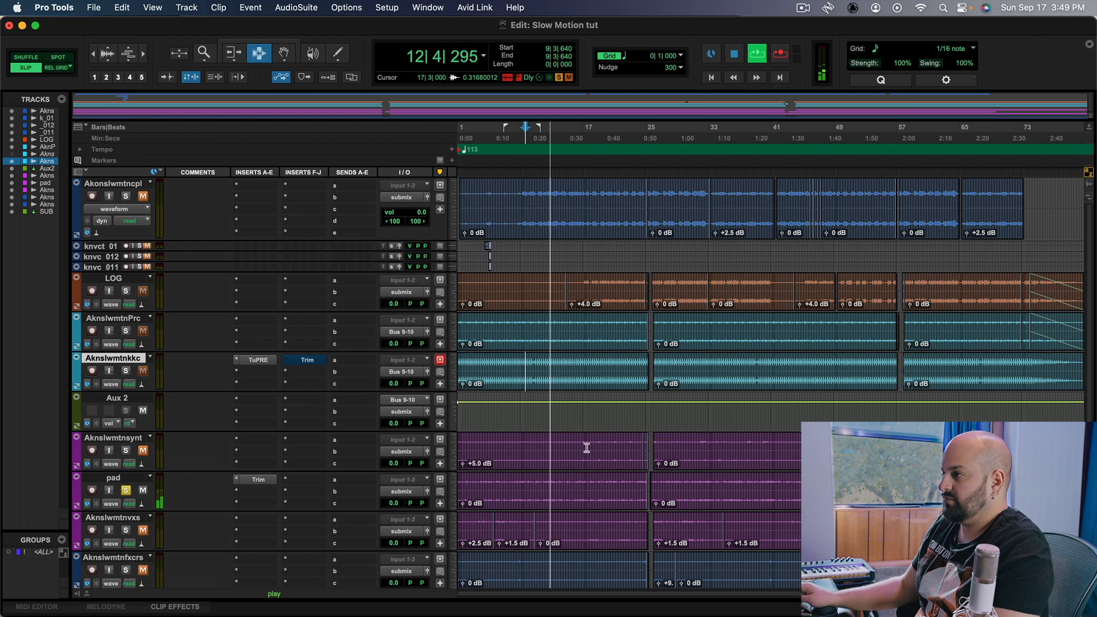
key("space")
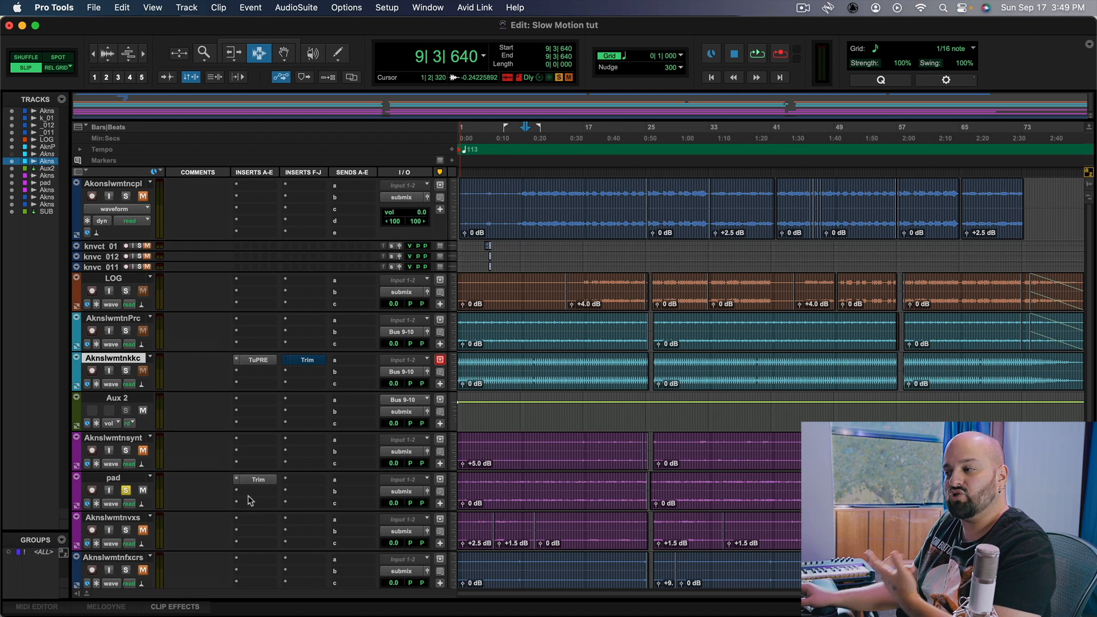
- Insert Analog Obsession's stereo Harqules equalizer after Trim on the pad track and move its window lower on screen
left_click(249, 498)
mouse_move(298, 492)
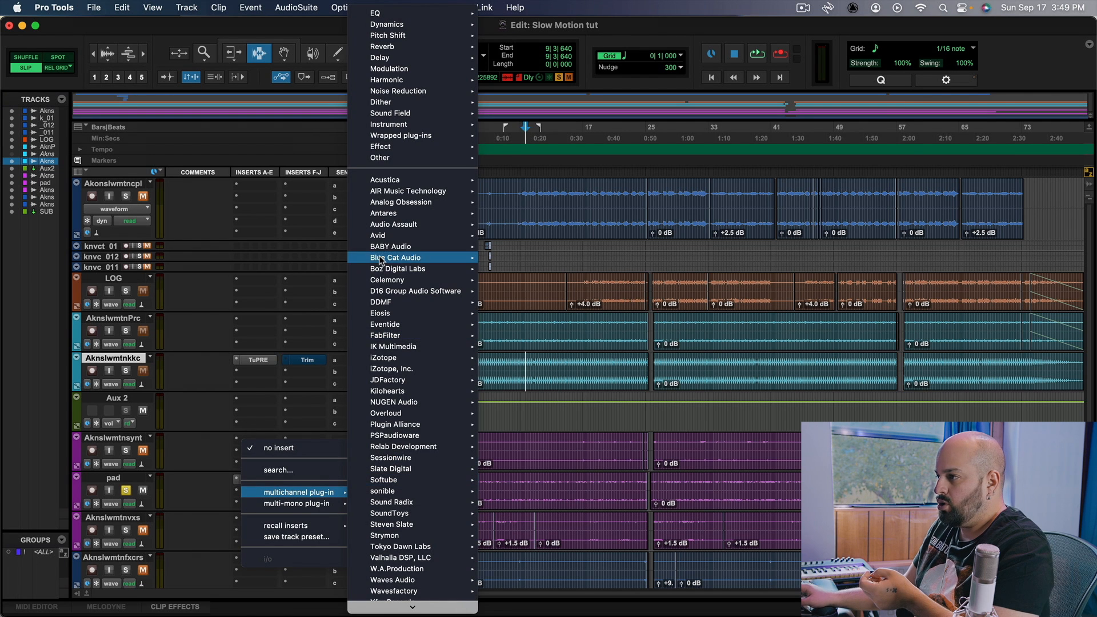
mouse_move(422, 202)
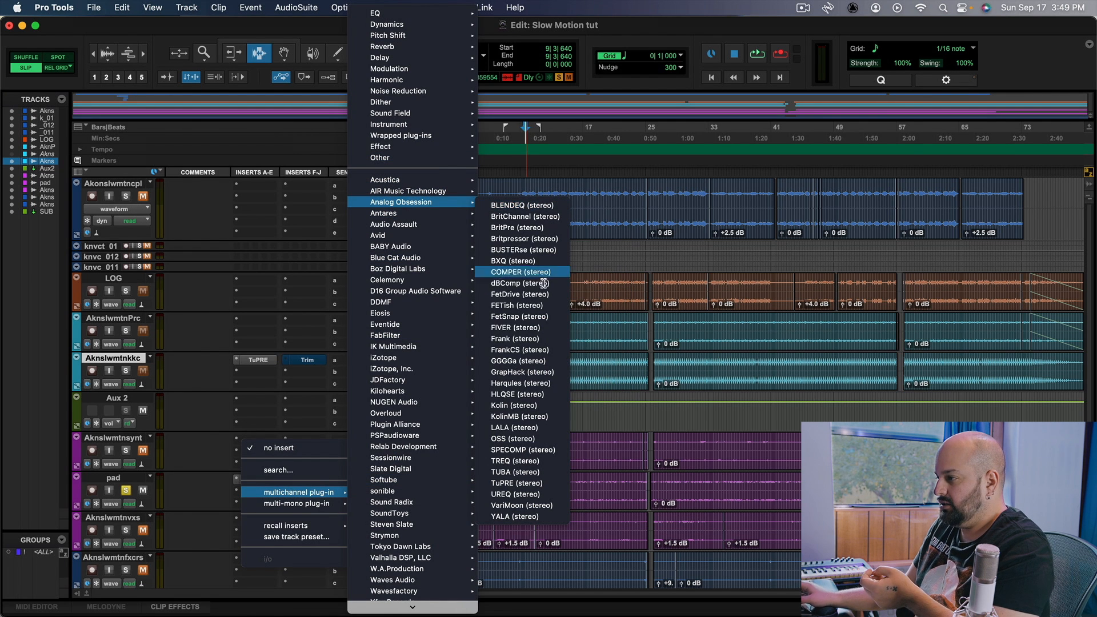
left_click(519, 383)
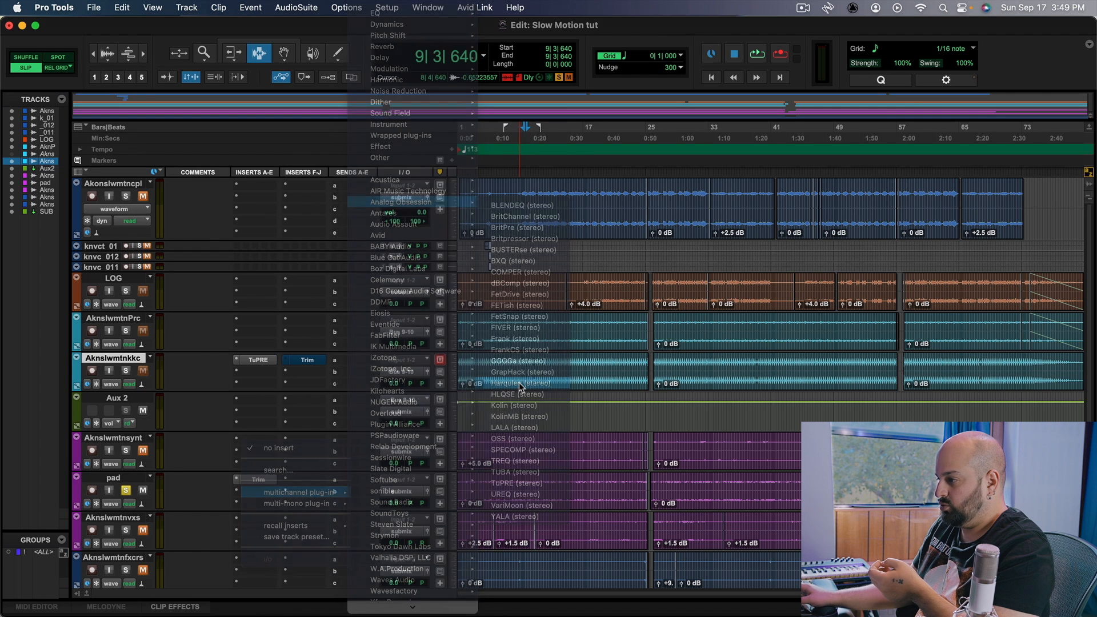
left_click_drag(416, 46, 434, 142)
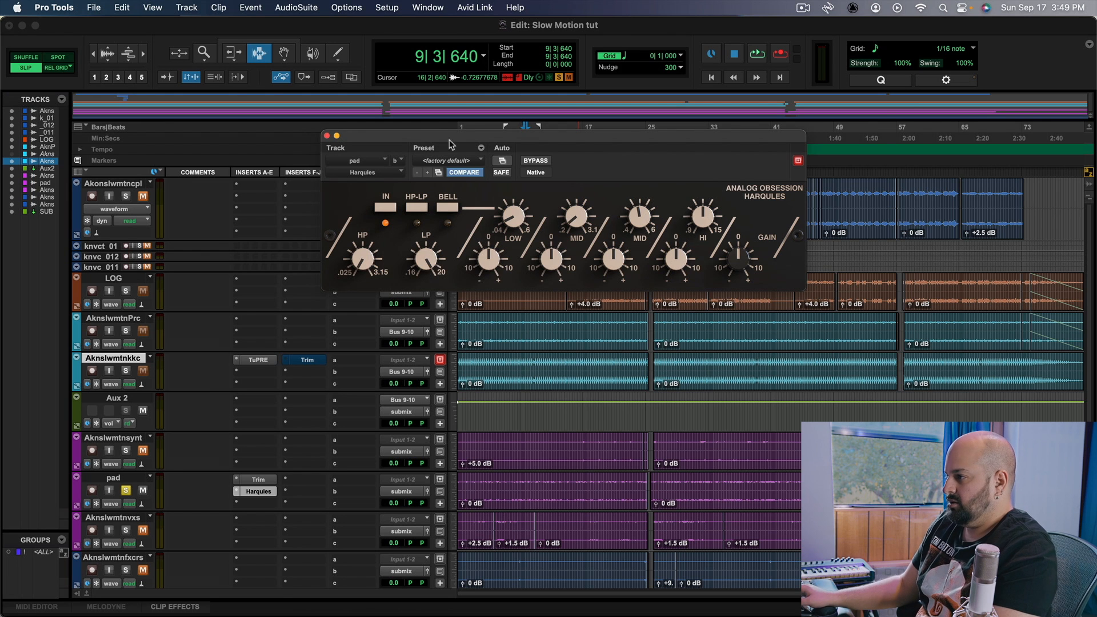
- Cut the low band in the pad's Harqules and set its output gain to about 0.7 dB while the soloed pad plays
key("space")
left_click_drag(516, 218, 516, 223)
left_click_drag(489, 260, 489, 329)
left_click_drag(514, 218, 513, 224)
left_click_drag(488, 259, 514, 212)
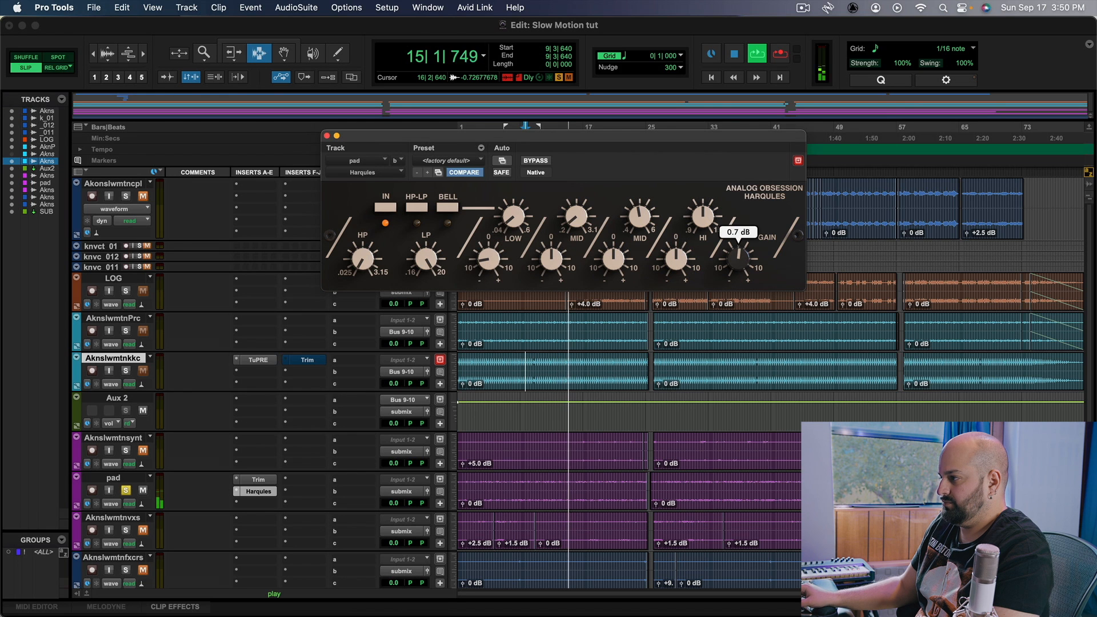
- Compare the soloed pad with Harqules bypassed and active, and stop playback
left_click(536, 160)
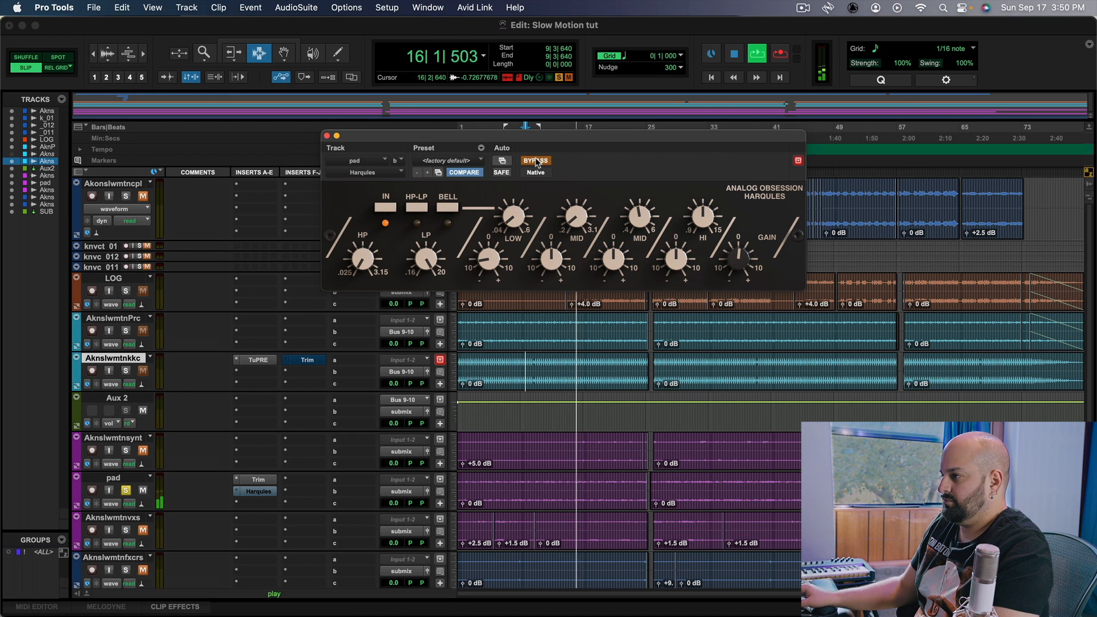
left_click(535, 160)
key("space")
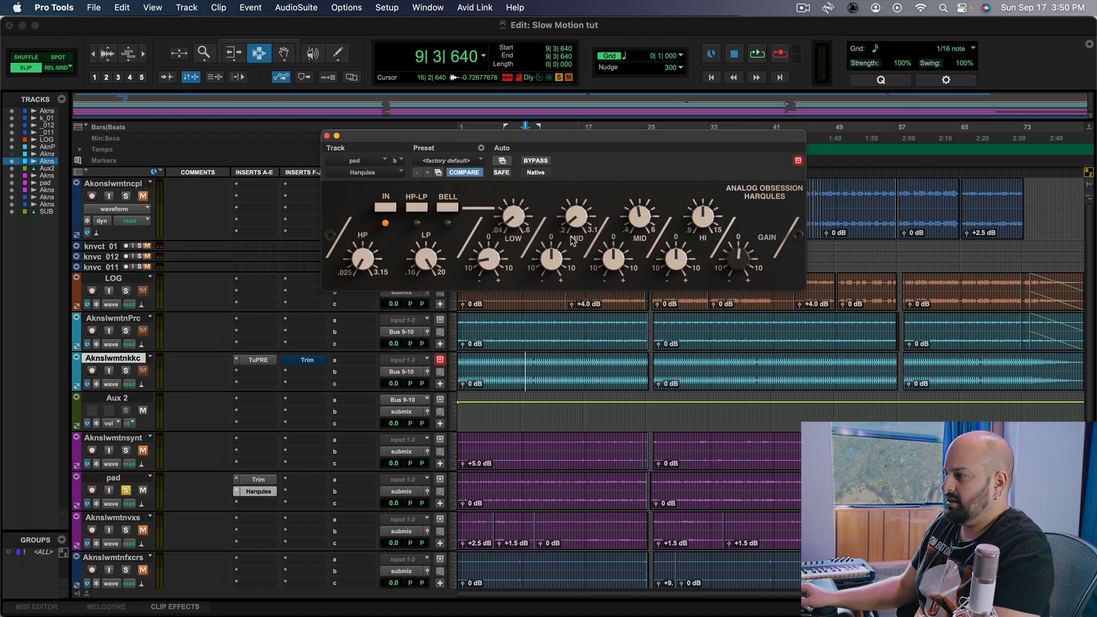
- Boost the gain of Harqules' lower mid band on the pad during playback, and stop the transport
left_click(582, 224)
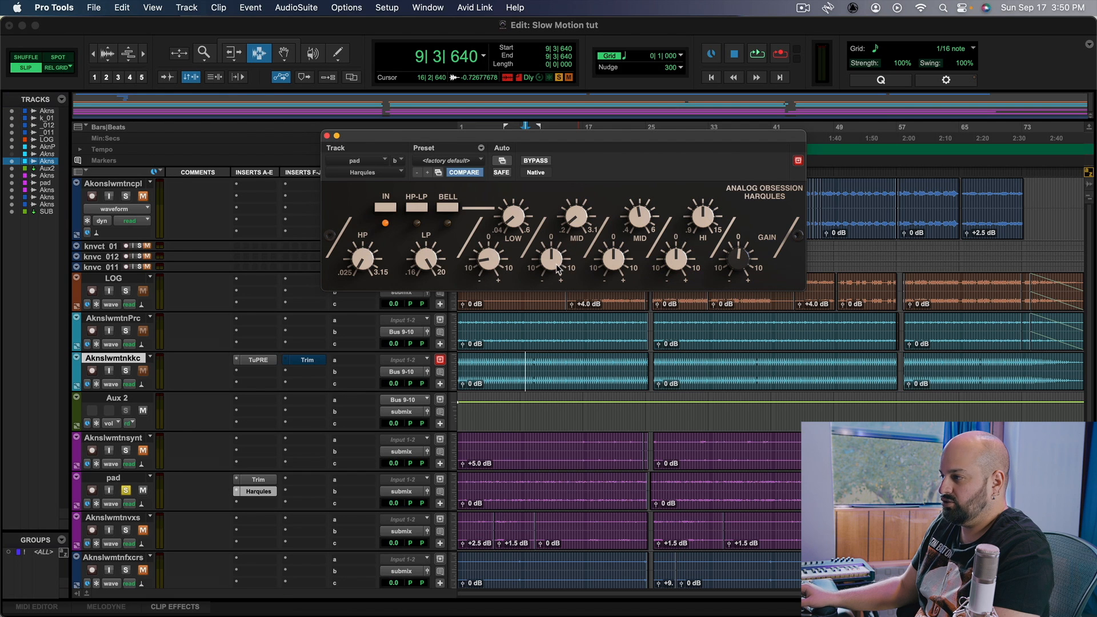
key("space")
mouse_move(560, 275)
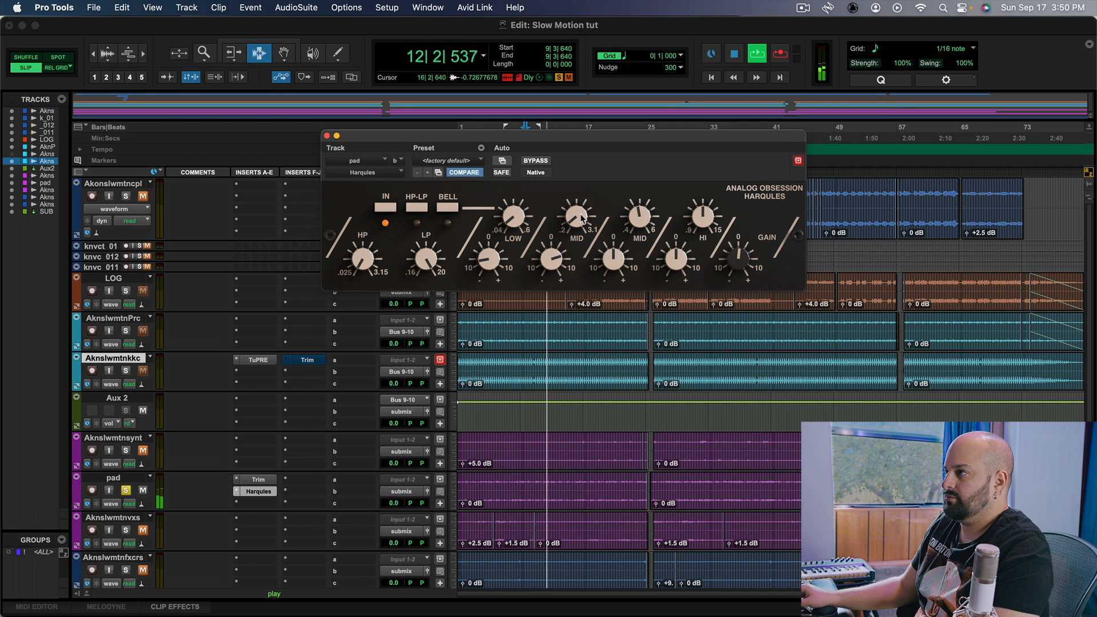
key("space")
mouse_move(581, 219)
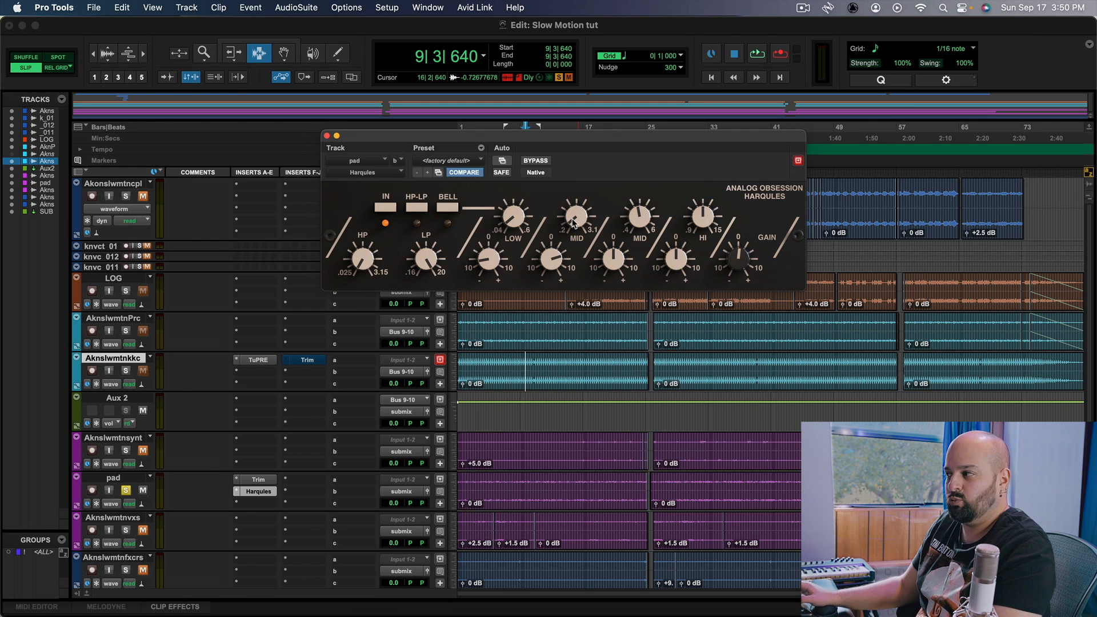
- Sweep the pad's lower mid frequency from about 0.27 kHz upward over repeated playback, and bring it back down
key("space")
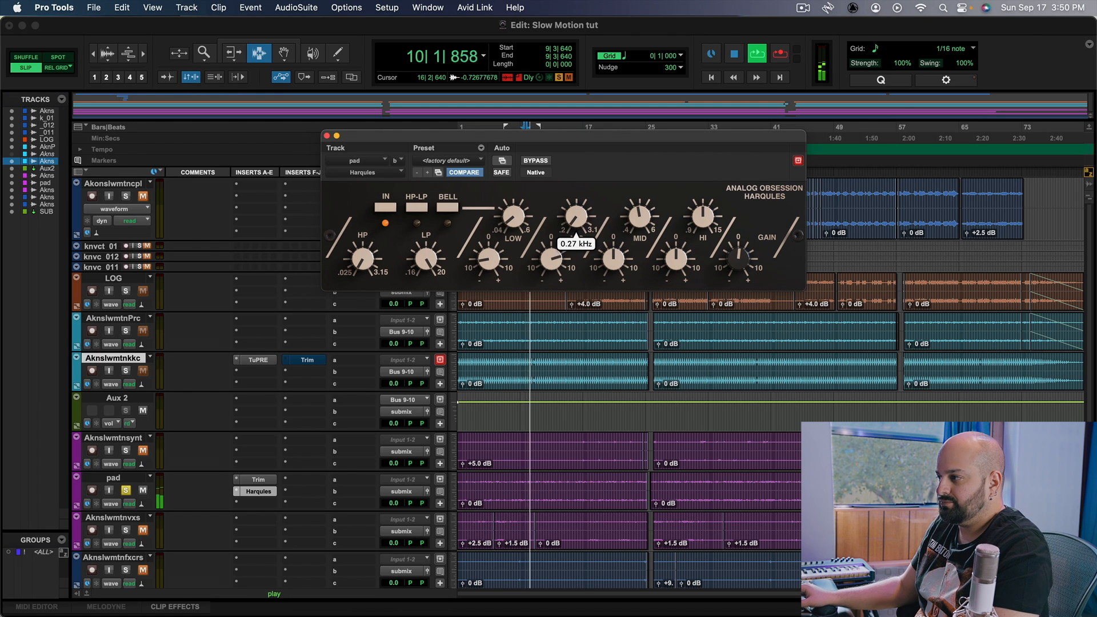
left_click_drag(579, 221, 579, 218)
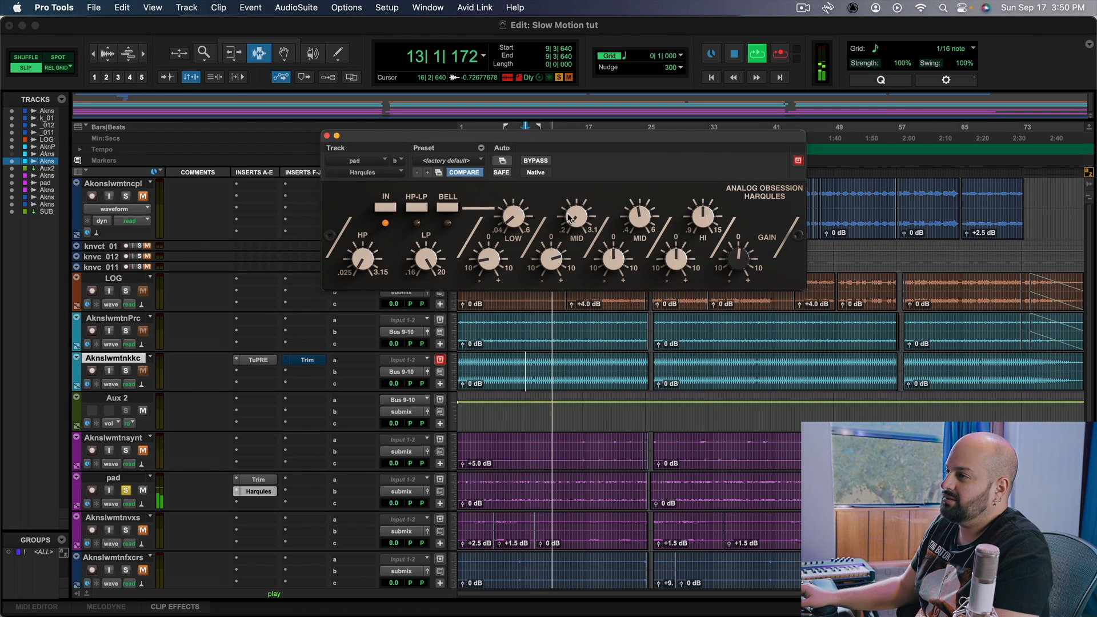
key("space")
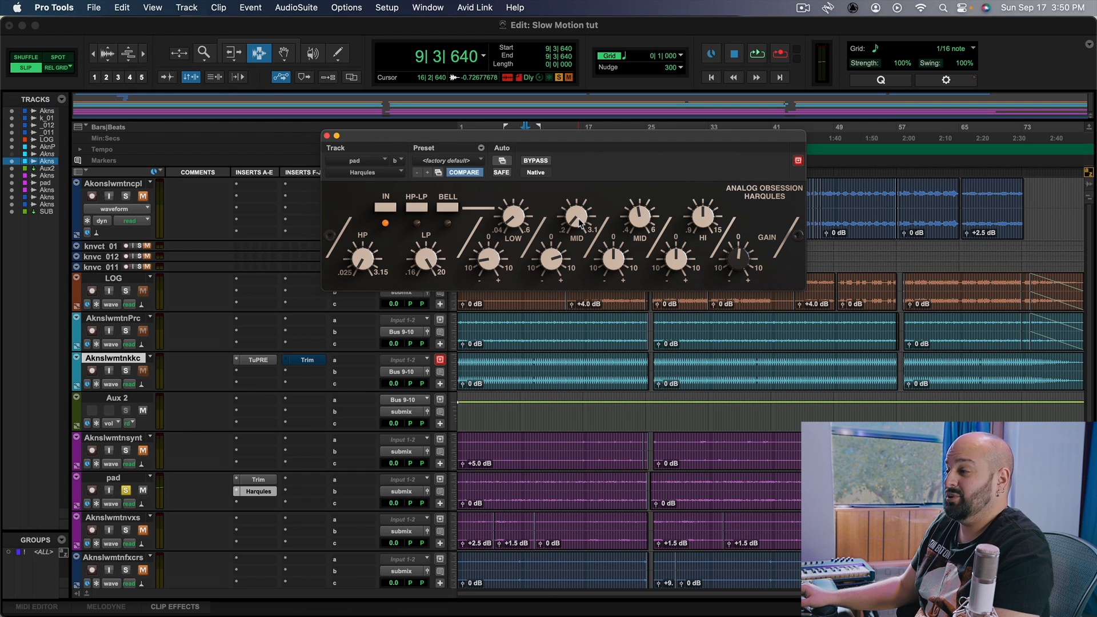
key("space")
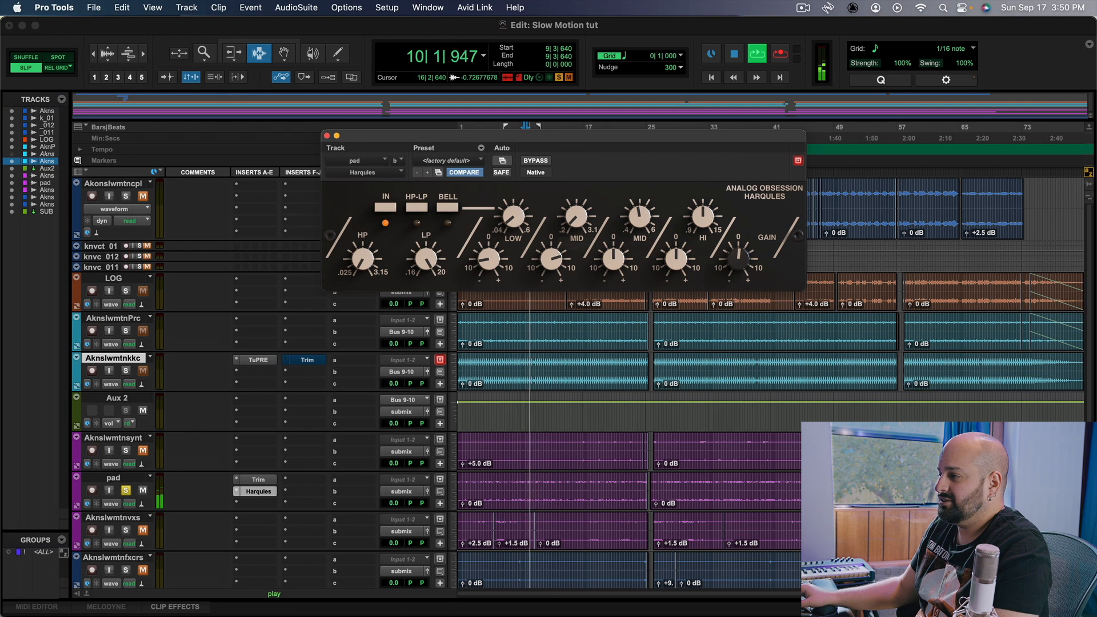
mouse_move(578, 222)
left_click_drag(576, 218, 577, 212)
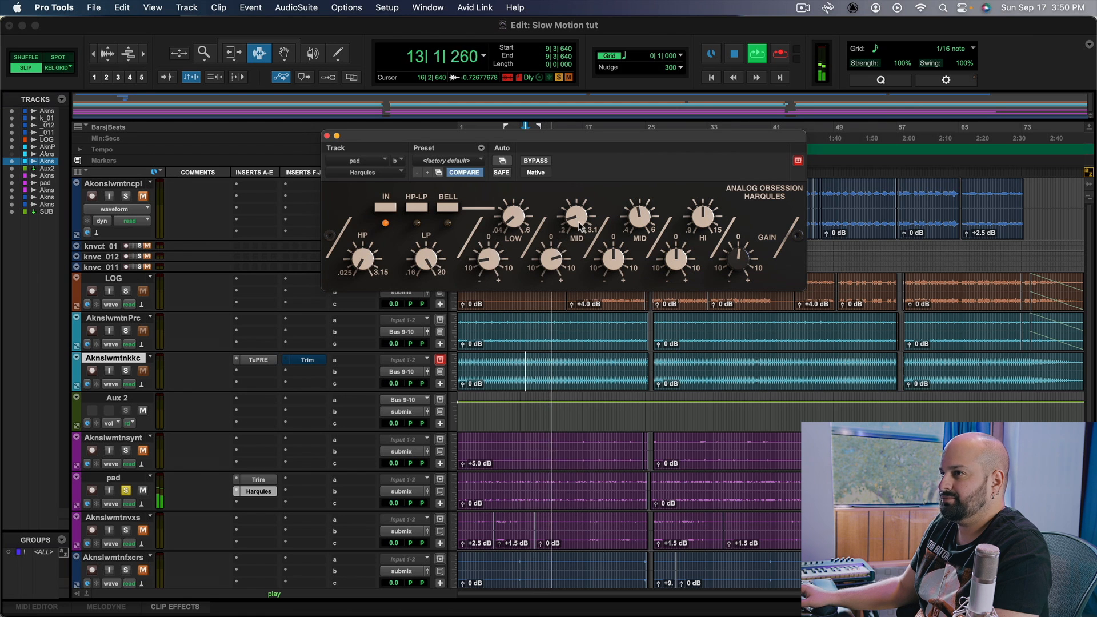
key("space")
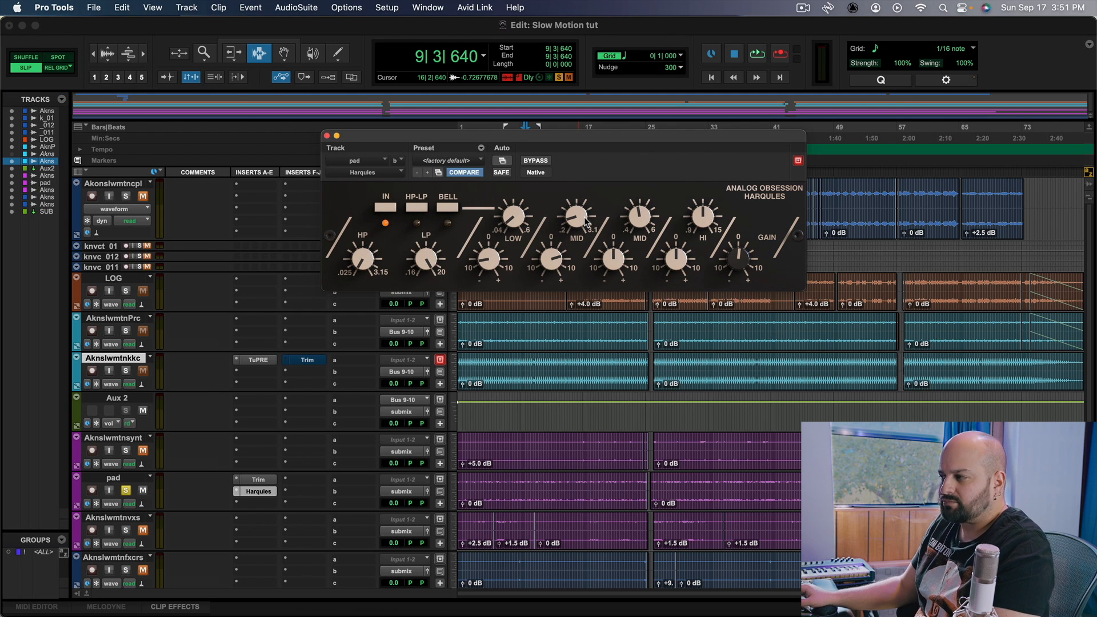
left_click_drag(587, 217, 588, 226)
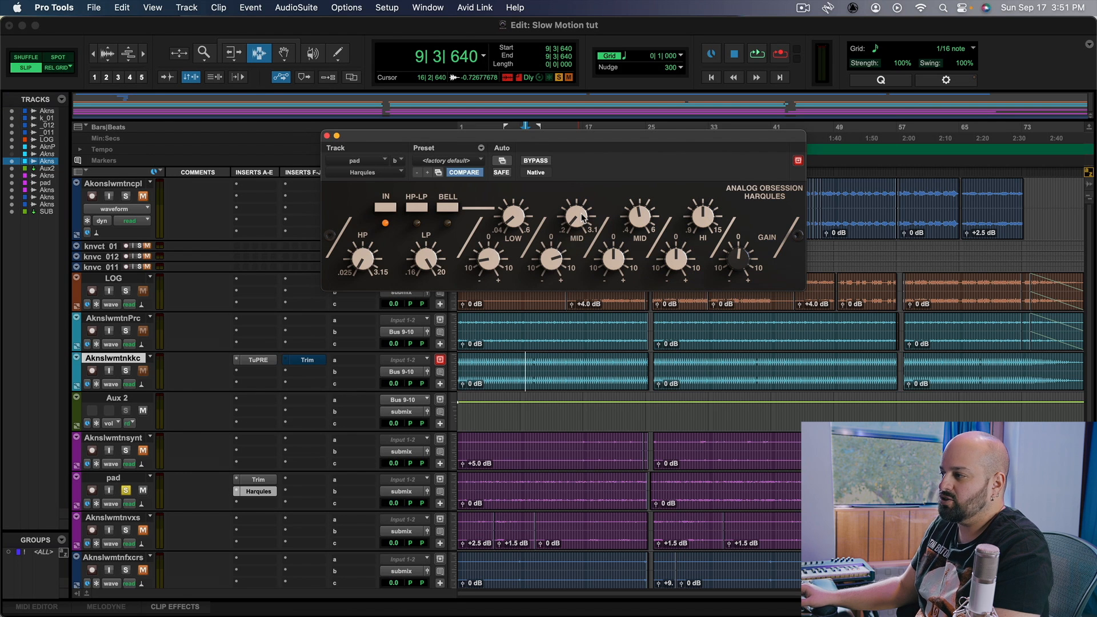
- Fine-tune the lower mid frequency on the playing pad and ease that band's boost slightly
key("space")
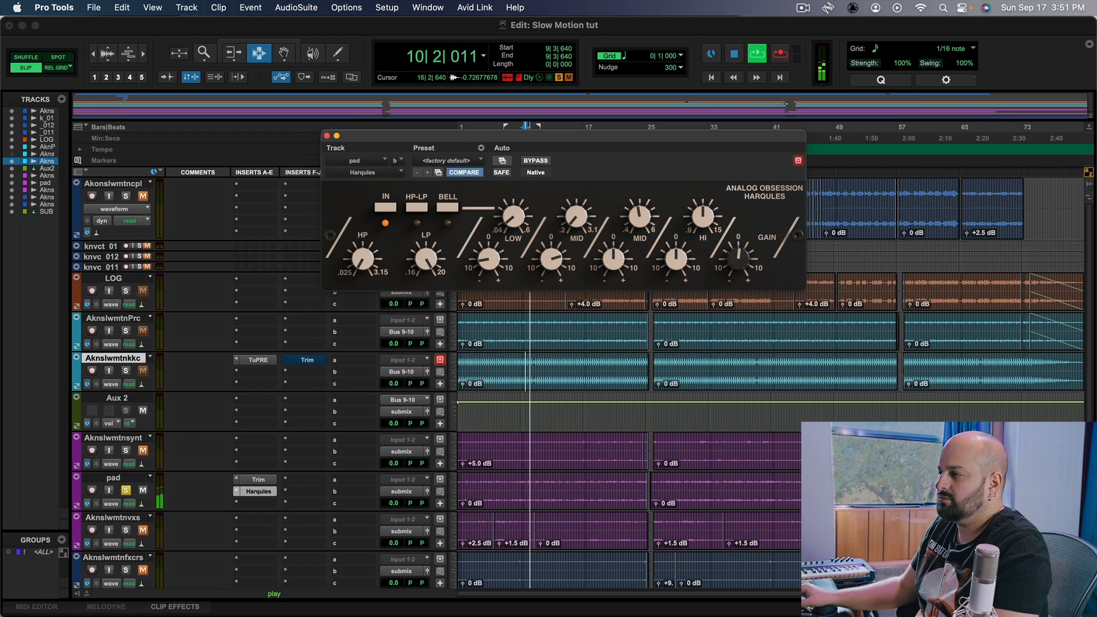
left_click_drag(569, 214, 570, 213)
left_click_drag(552, 258, 551, 260)
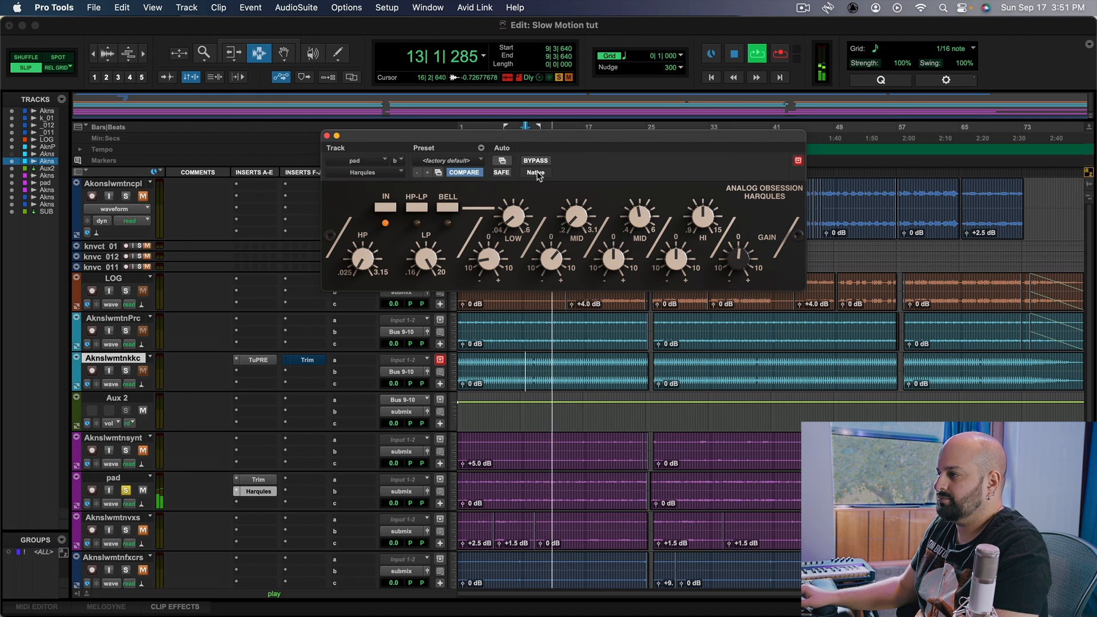
- Check the finished pad EQ against the bypassed signal in solo, and stop playback
left_click(540, 162)
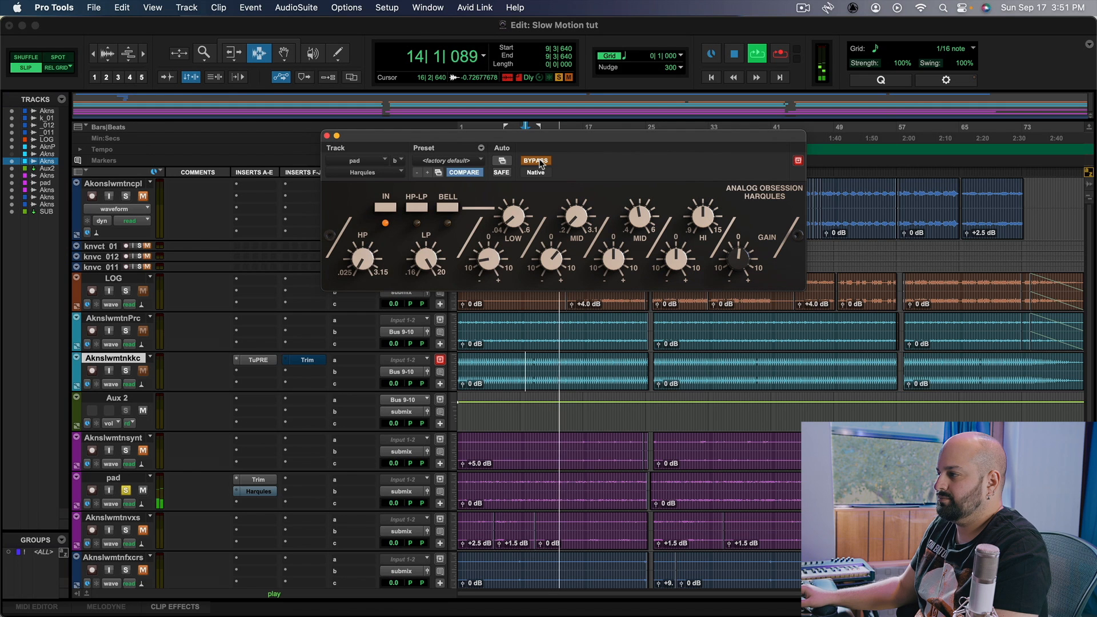
left_click(540, 162)
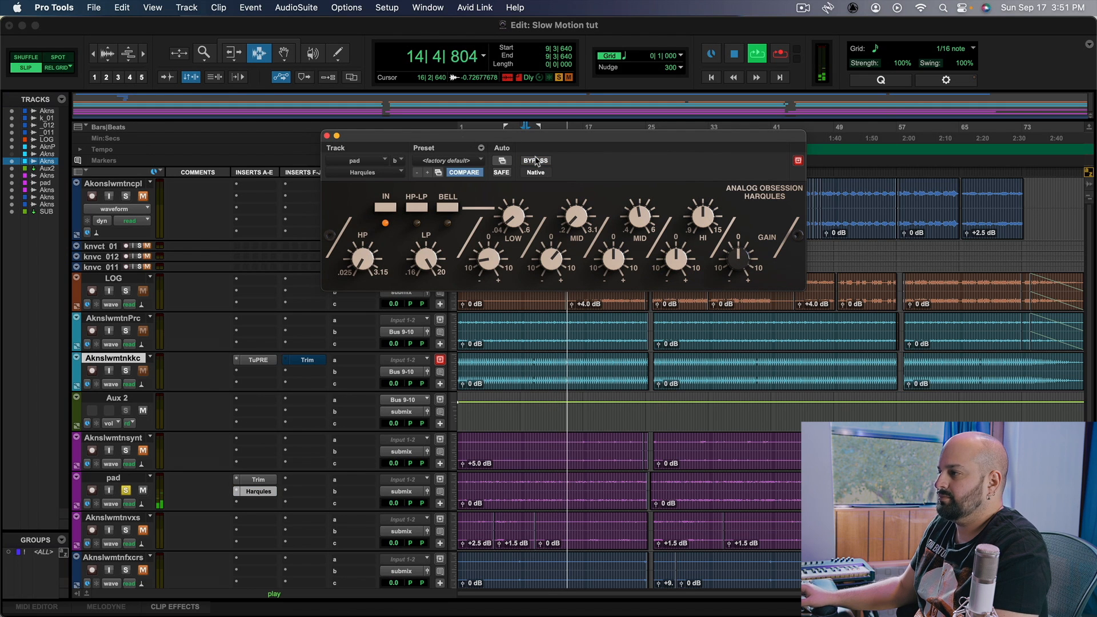
key("space")
- Unsolo the pad and compare Harqules bypassed and active within the full mix
left_click(127, 492)
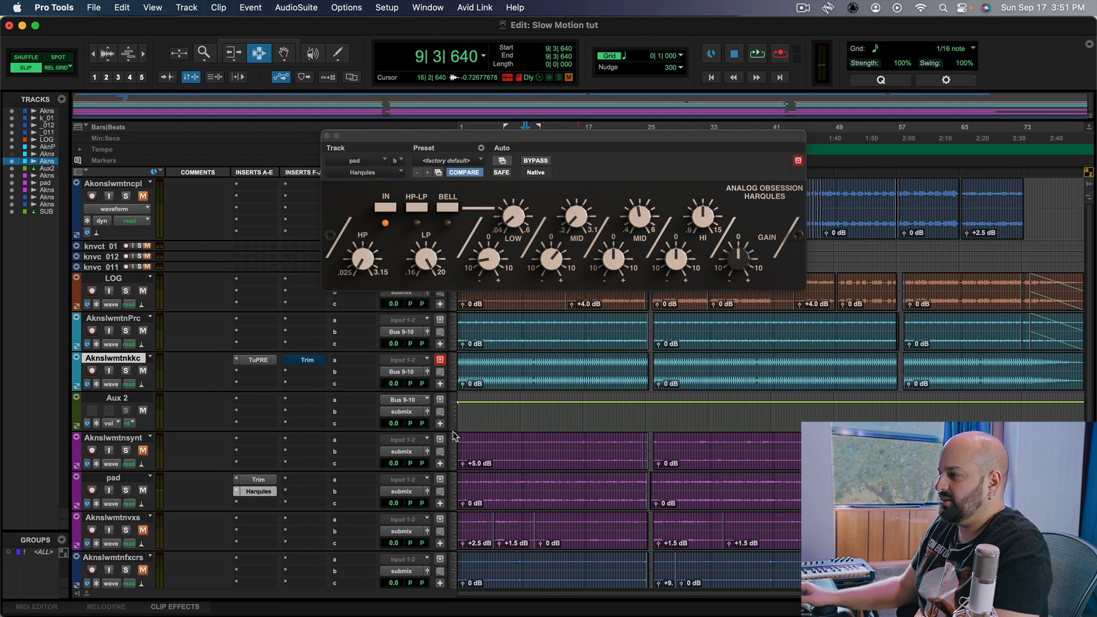
key("space")
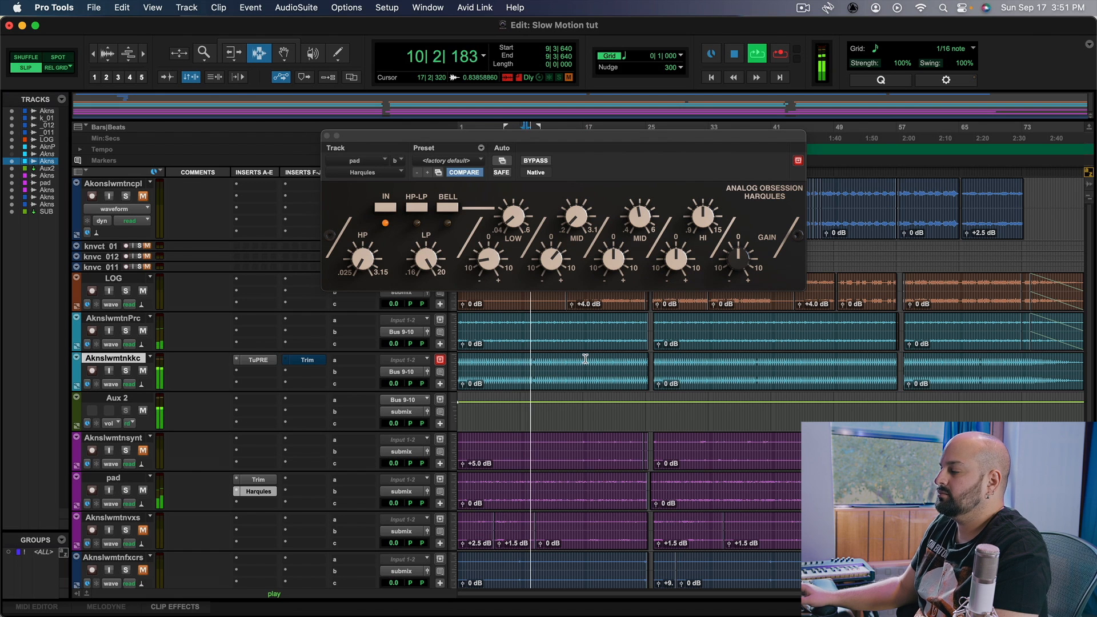
left_click(537, 161)
key("space")
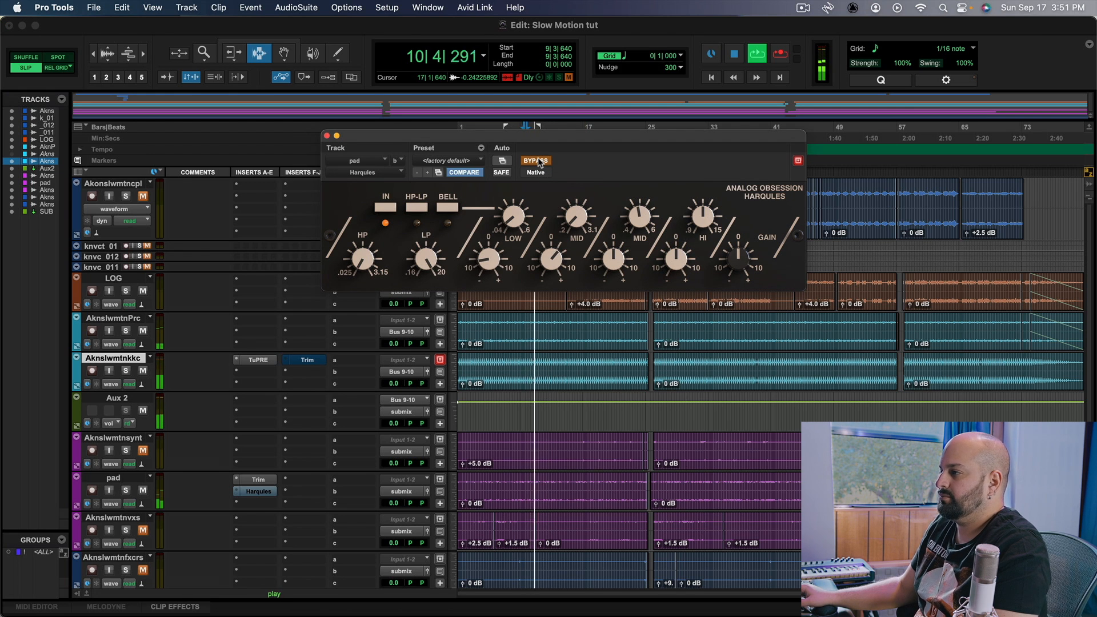
left_click(537, 161)
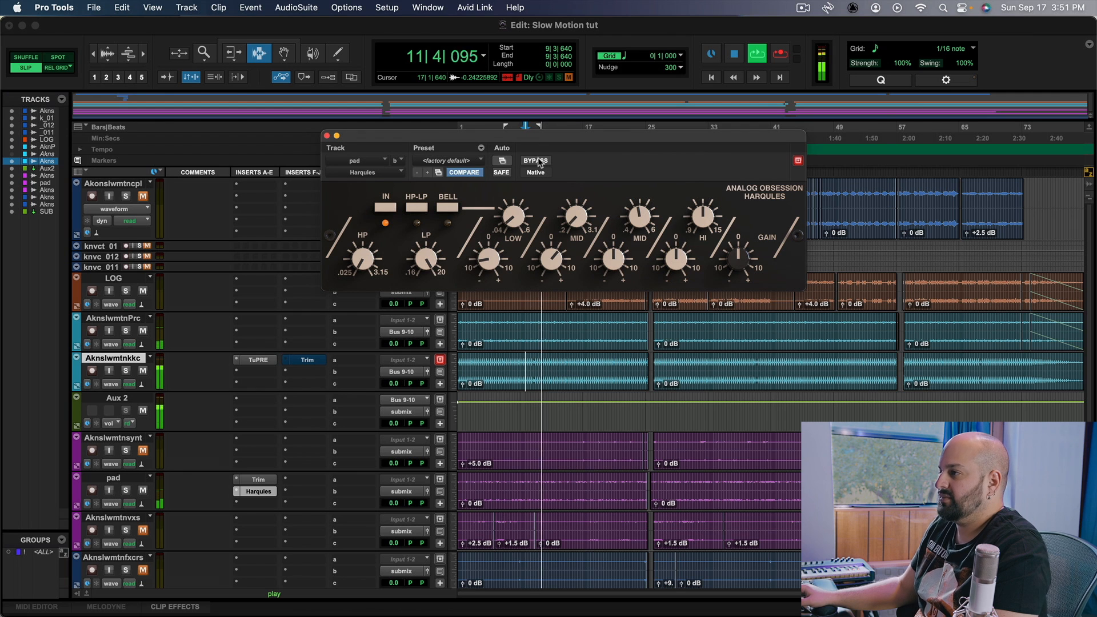
key("space")
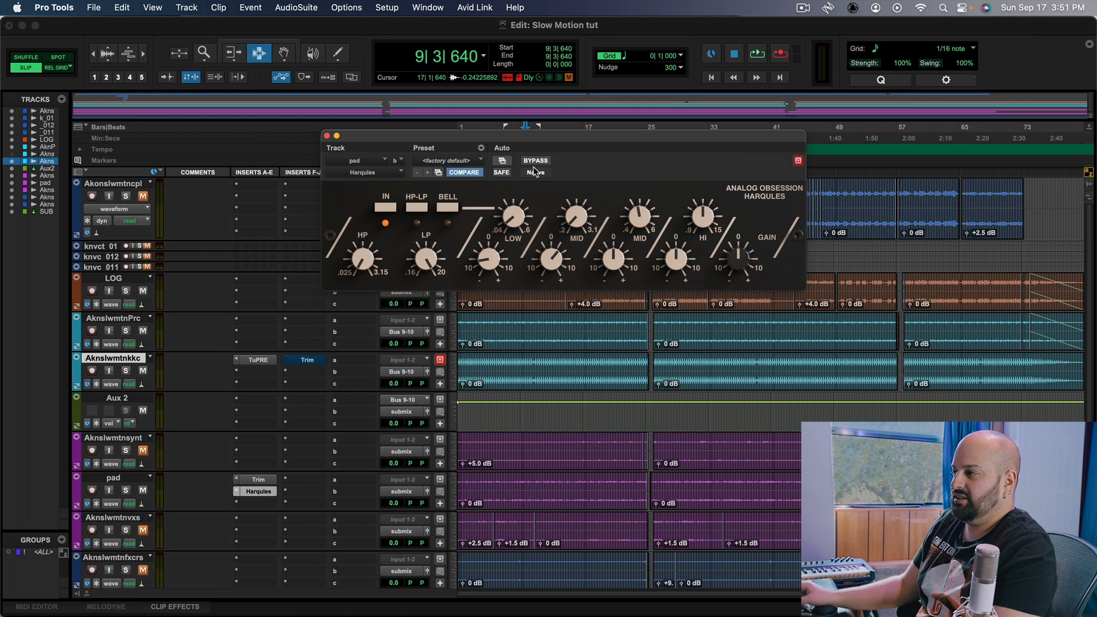
- Play the mix once more with the pad's Harqules active, and close the equalizer's window
key("space")
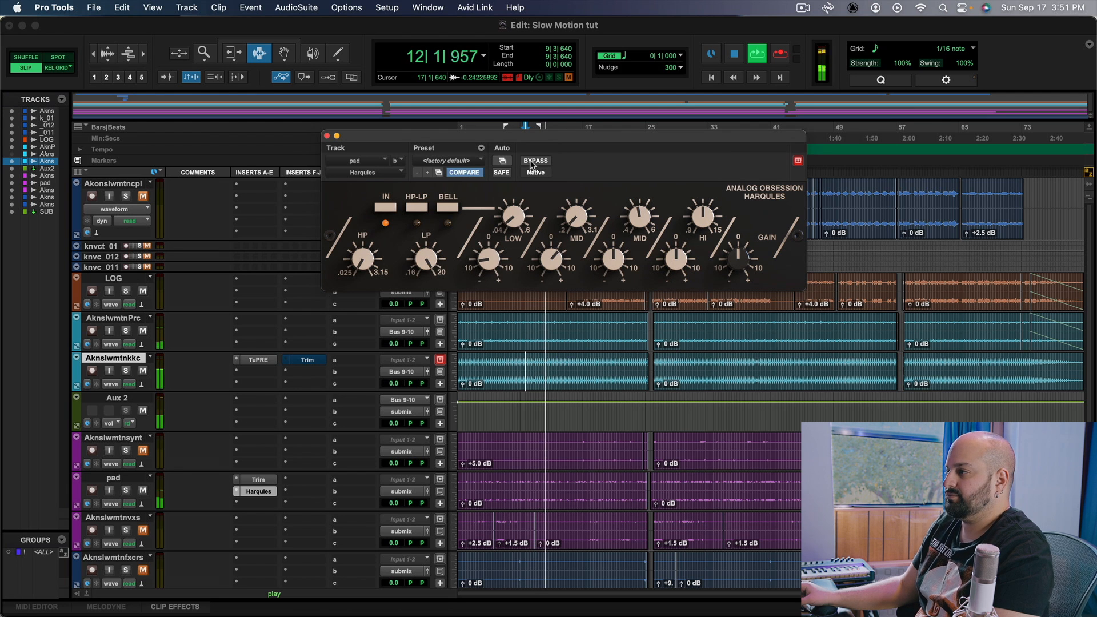
key("space")
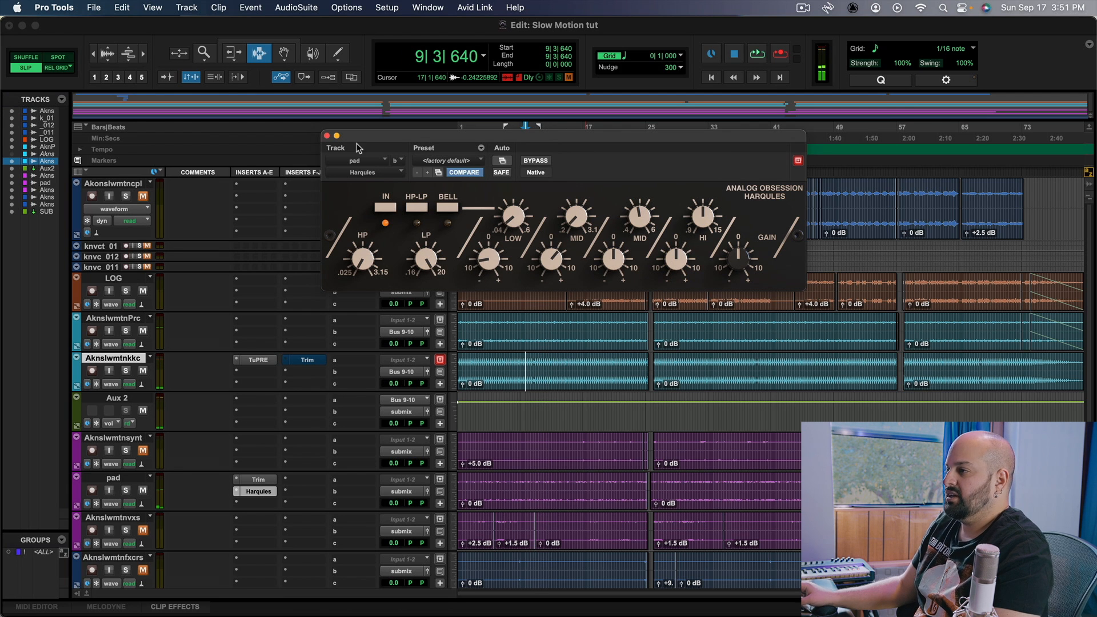
left_click(326, 136)
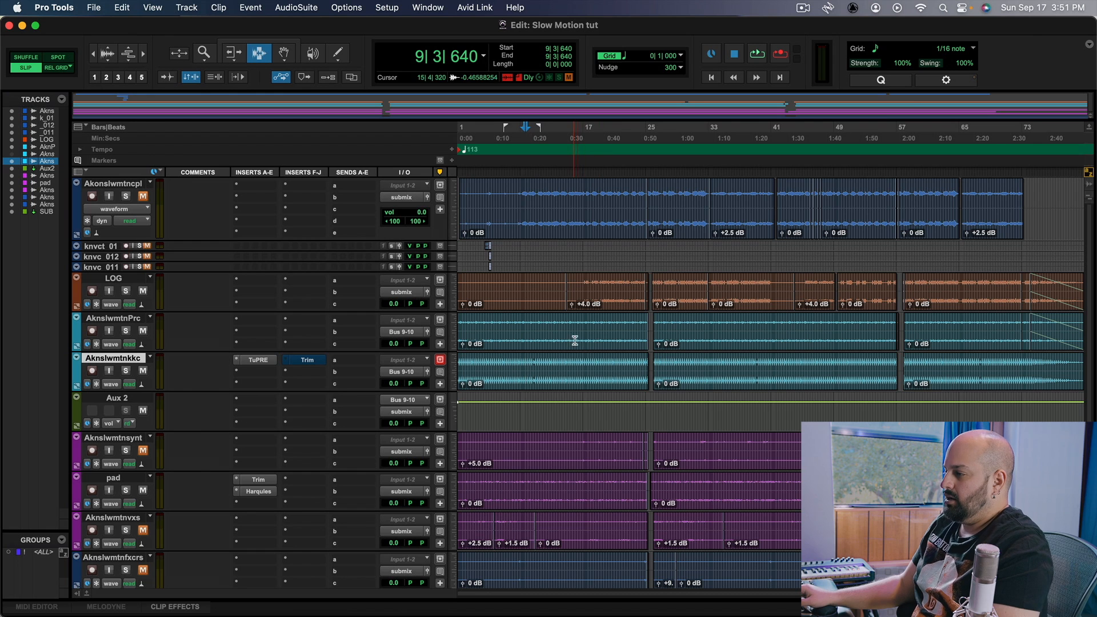
- Play the mix from about bar 9, solo the AknslwmtnPrc percussion track during playback and stop
left_click(535, 334)
left_click(521, 333)
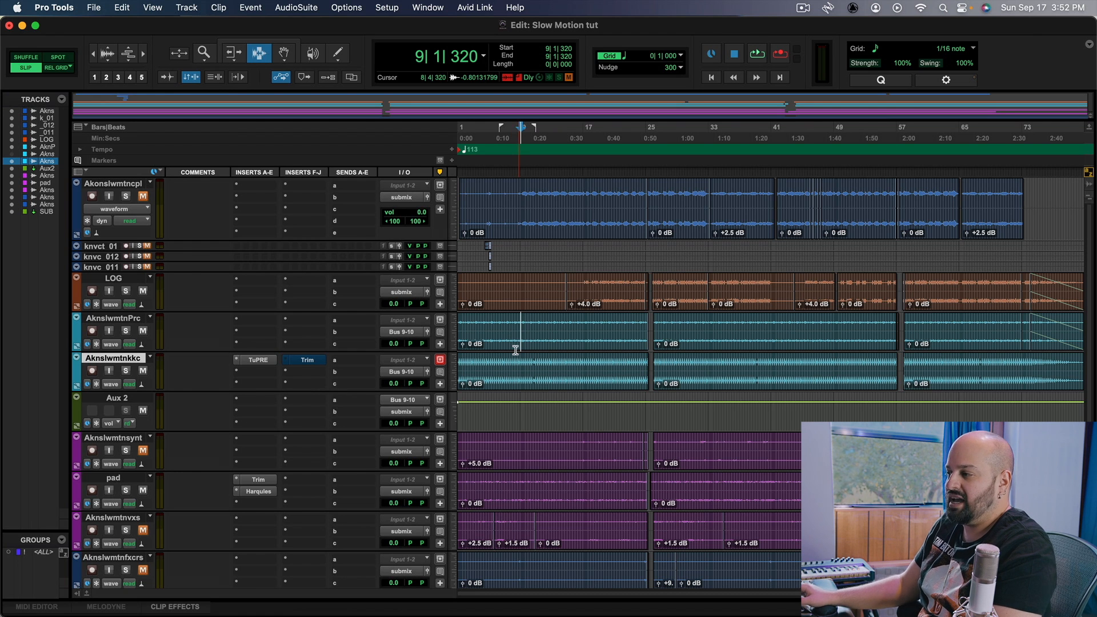
key("space")
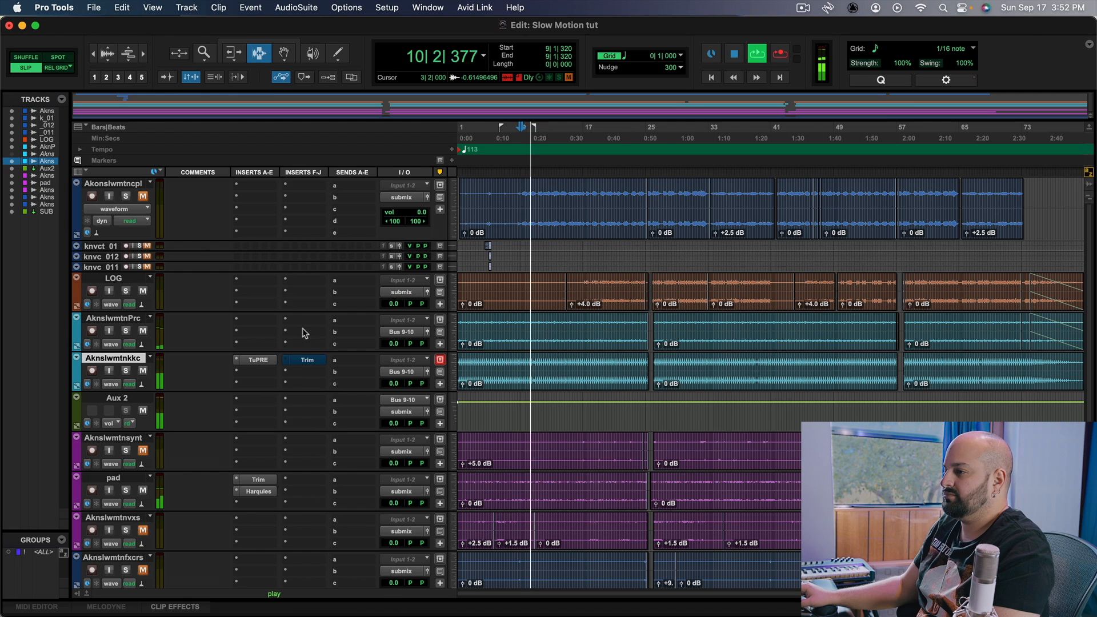
left_click(126, 331)
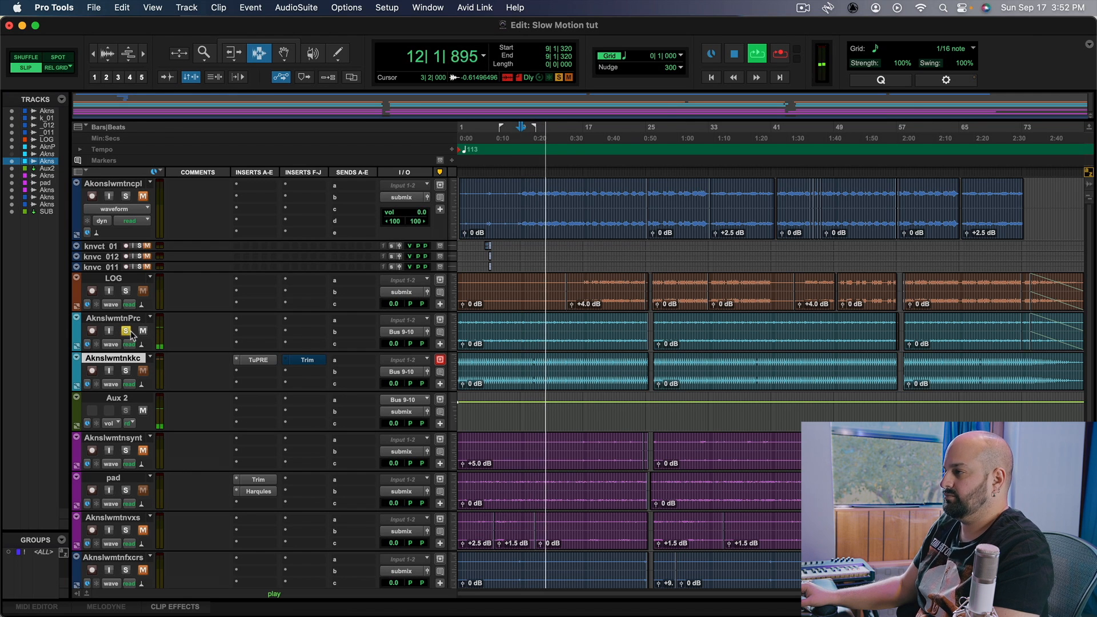
key("space")
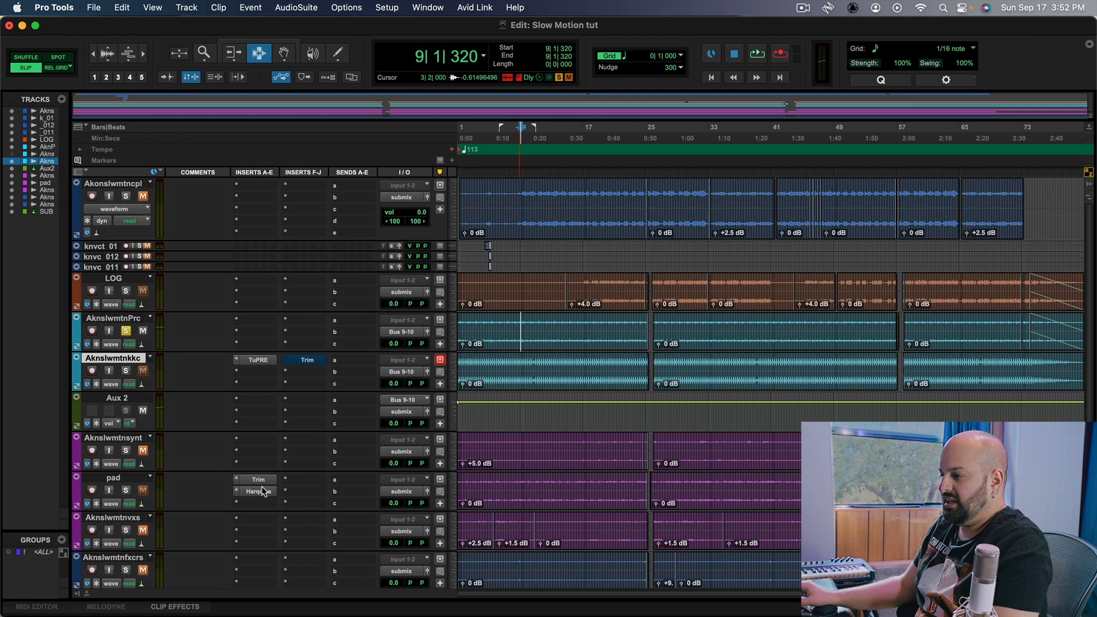
- Copy Harqules from the pad to the first insert of AknslwmtnPrc, and open the copy with its low gain reset to 0
left_click_drag(260, 492, 256, 333)
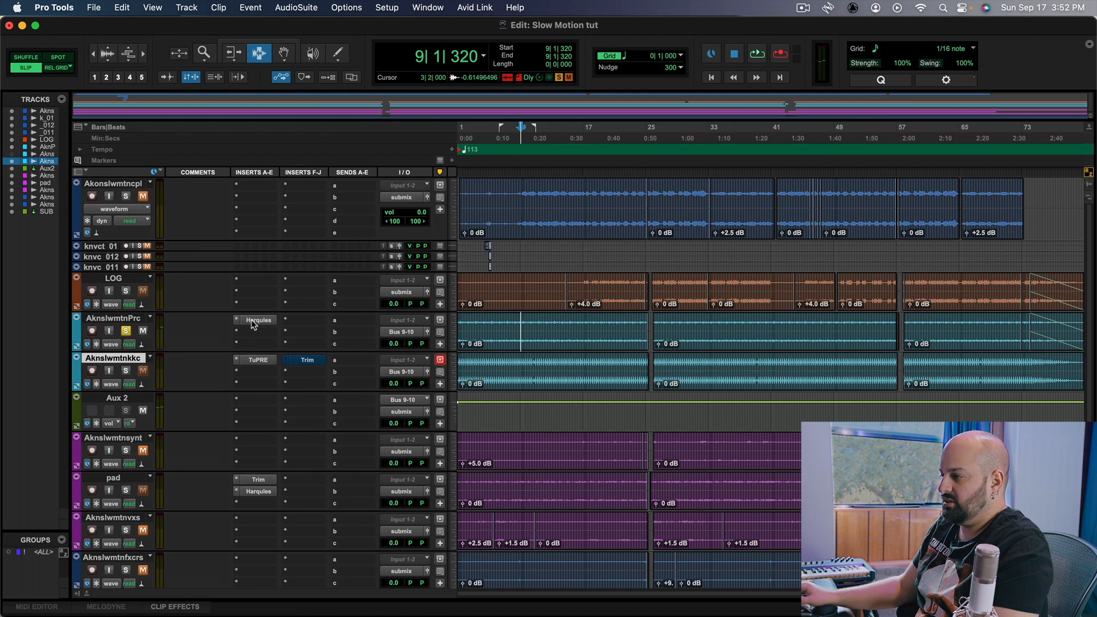
left_click(253, 323)
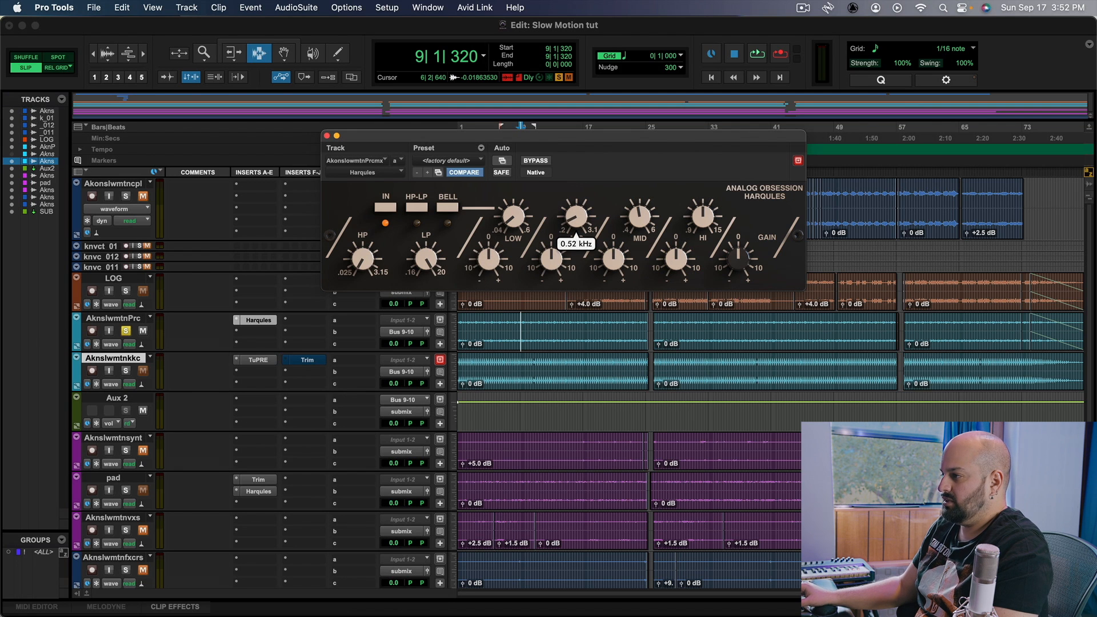
- Boost the lower mid band on the soloed percussion, raise its frequency above 0.52 kHz and lower the upper mid frequency
key("space")
left_click_drag(557, 268, 575, 208)
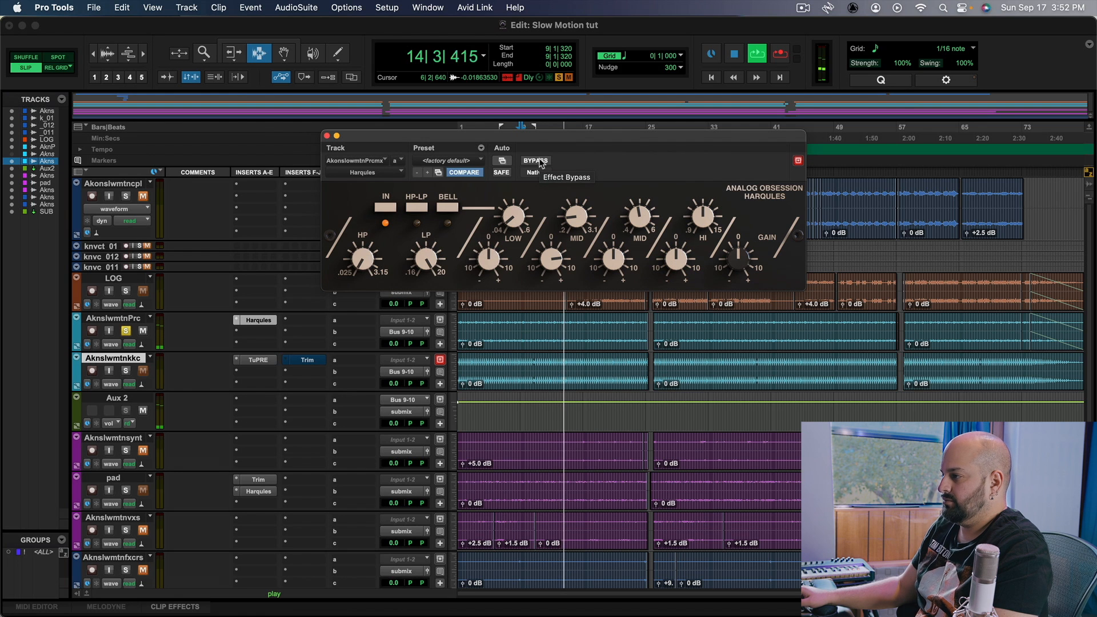
left_click_drag(639, 216, 638, 230)
key("space")
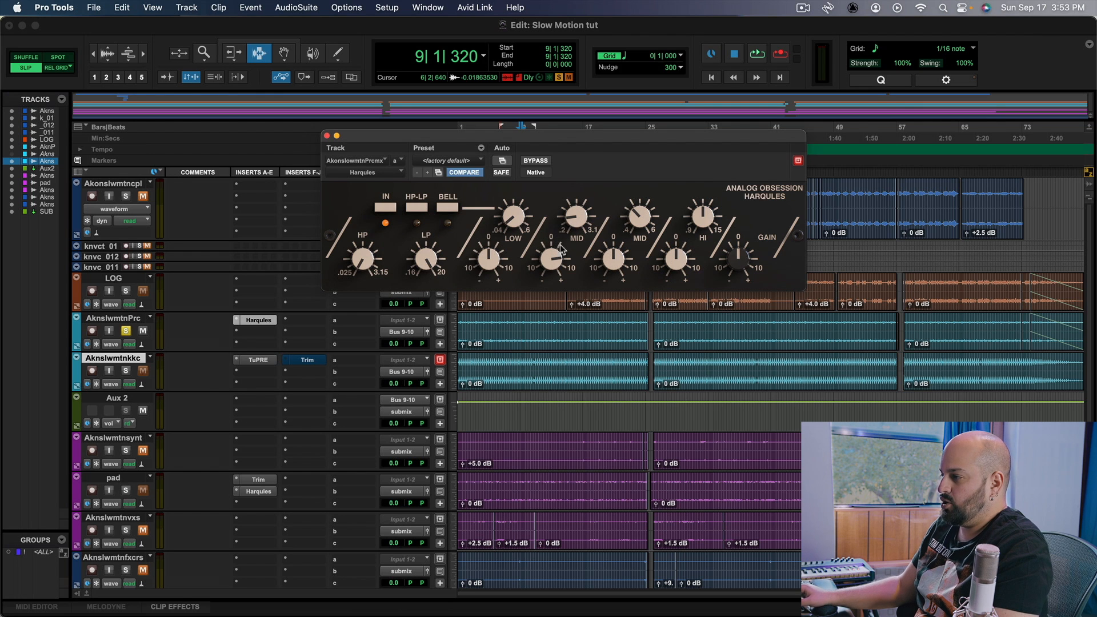
- Ease the percussion's lower mid boost during playback and set the upper mid frequency to about 1.76 kHz
key("space")
left_click_drag(549, 257, 549, 257)
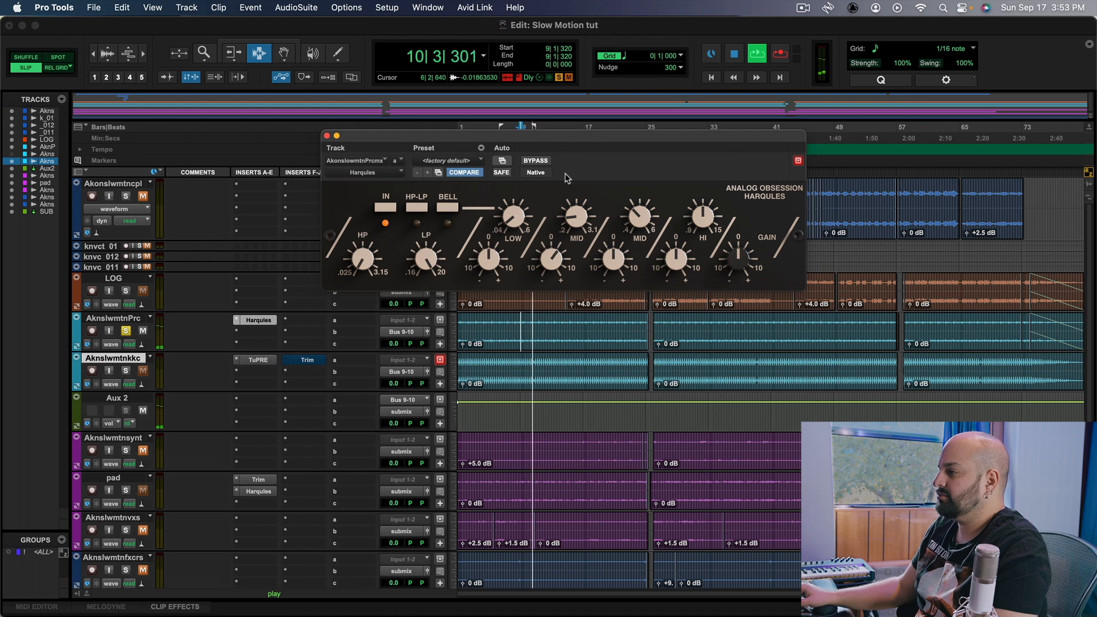
key("space")
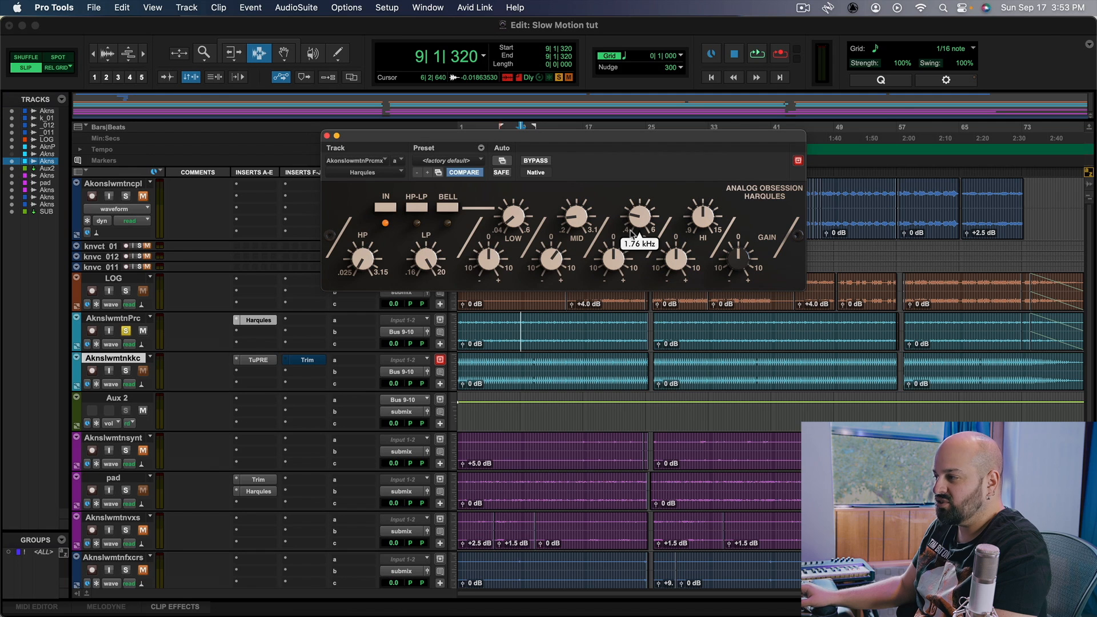
- Boost the soloed percussion's upper mid band about 3.5 dB at about 2.16 kHz in Harqules, adjusting it during playback
key("space")
left_click_drag(613, 260, 613, 212)
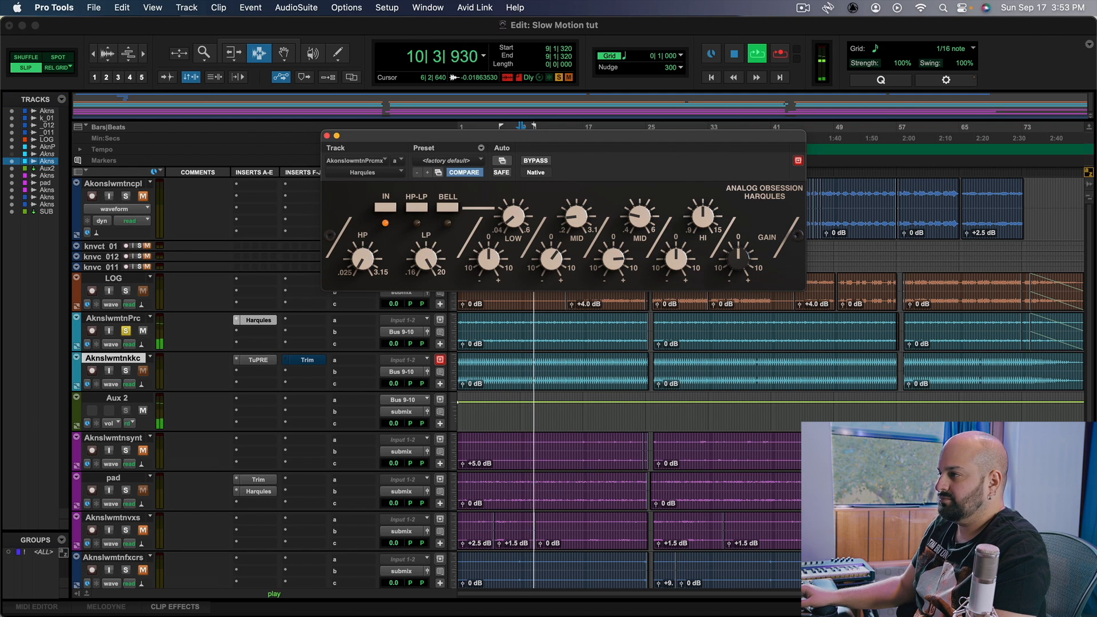
left_click_drag(639, 218, 639, 201)
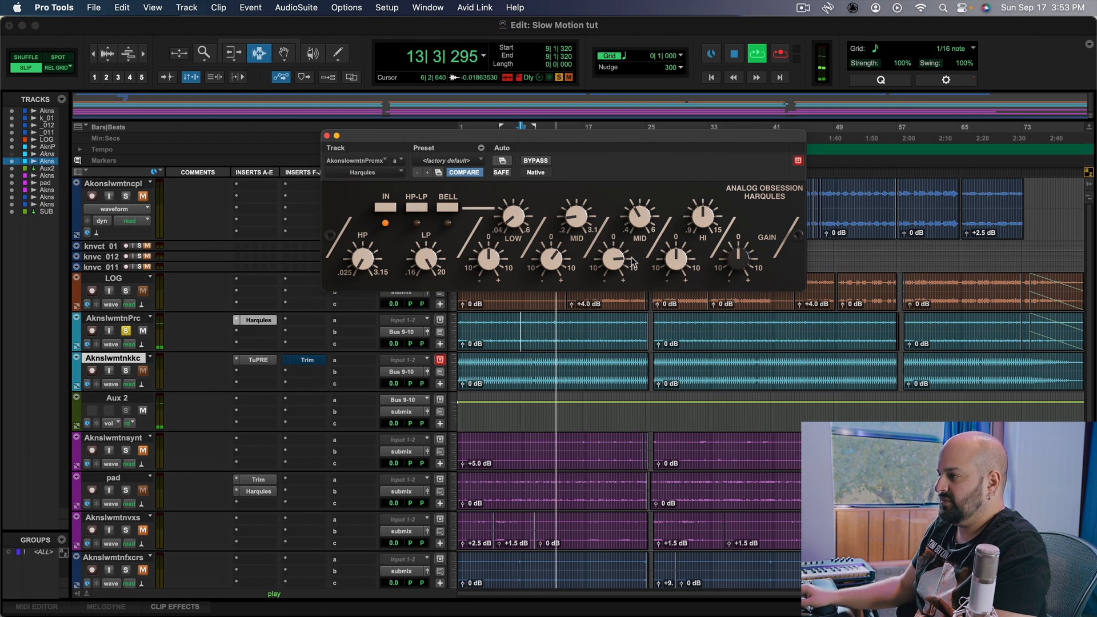
key("space")
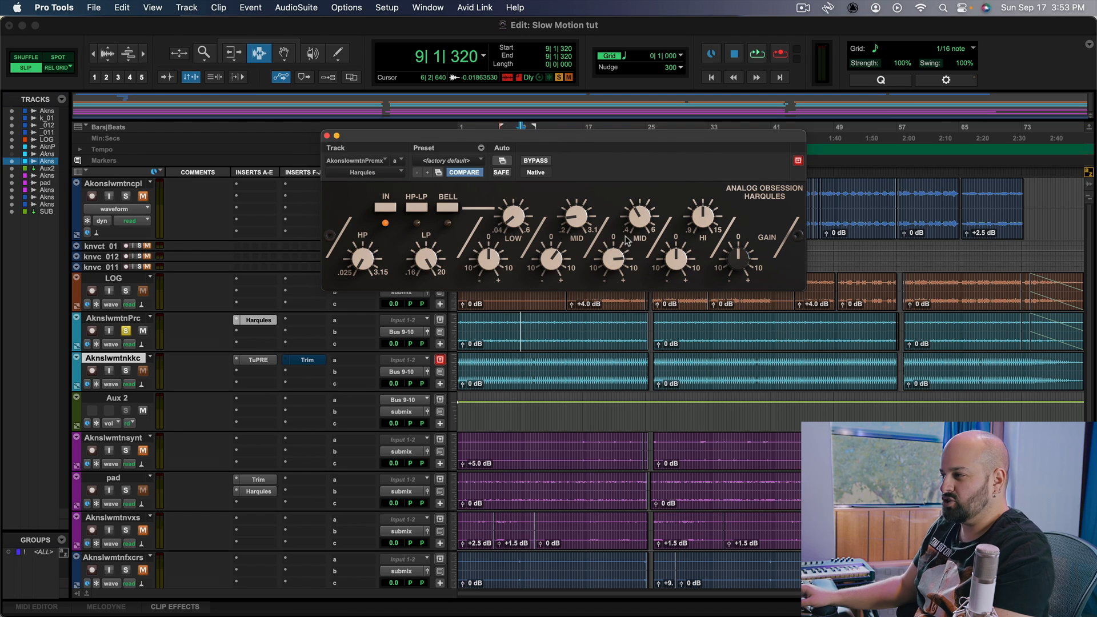
key("space")
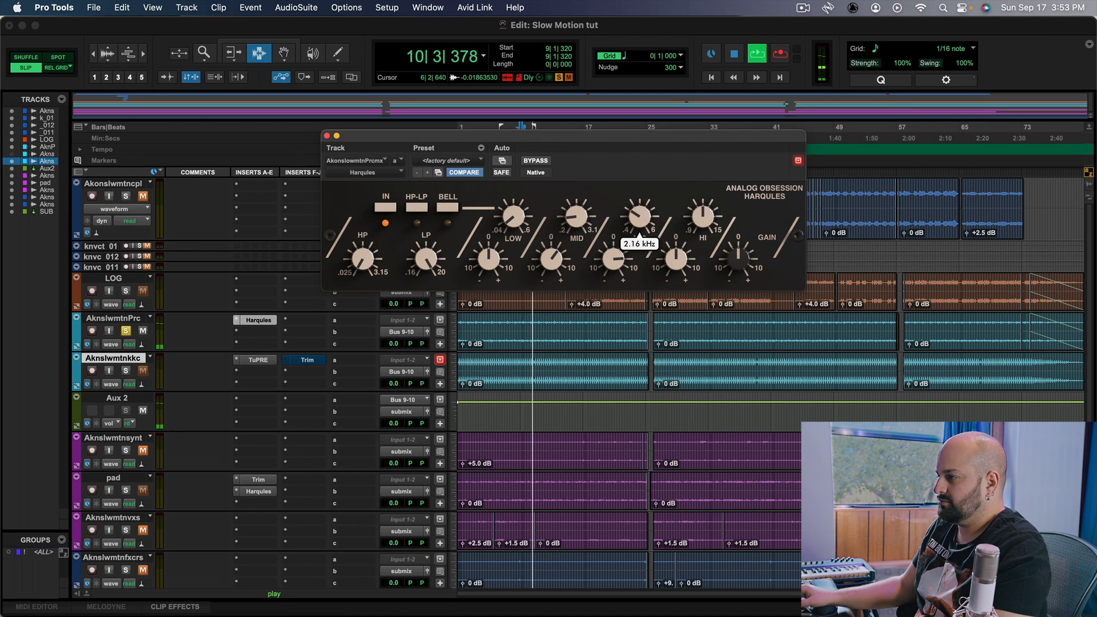
left_click_drag(614, 259, 543, 203)
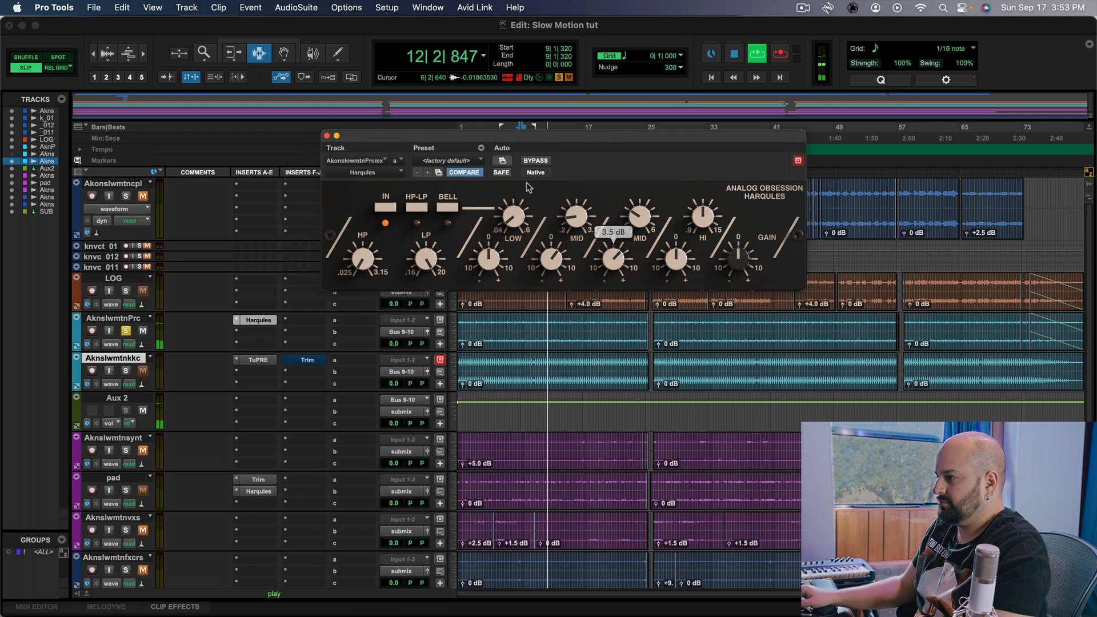
- Unsolo the percussion and, with the full mix playing, set its upper mid band to about 2.62 kHz with a 2.5 dB boost
key("space")
left_click(123, 334)
key("space")
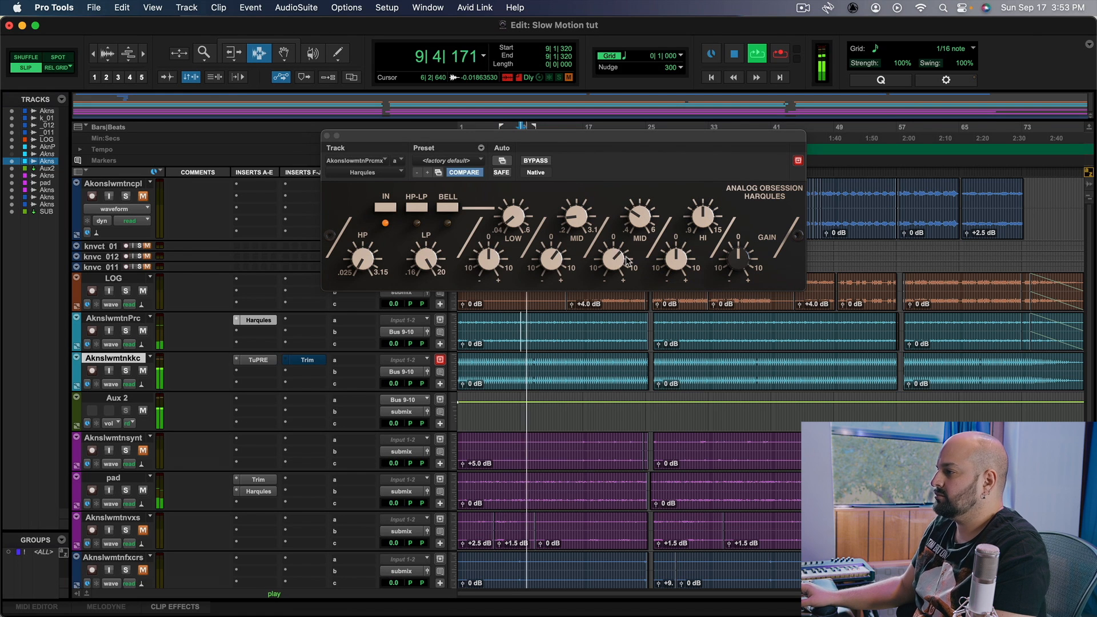
left_click_drag(639, 216, 639, 224)
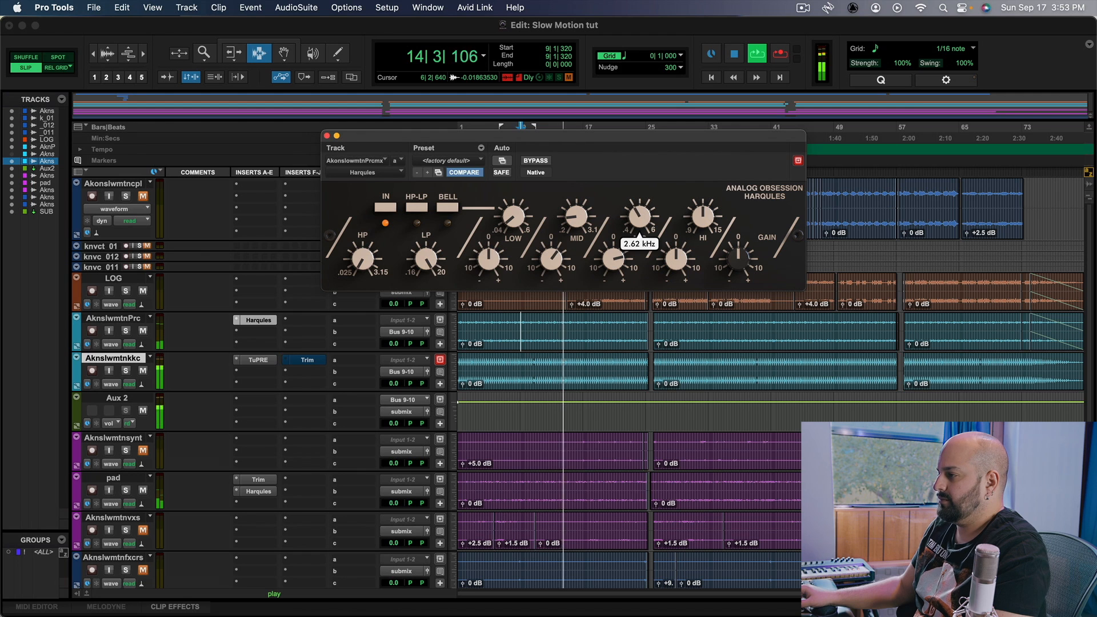
key("space")
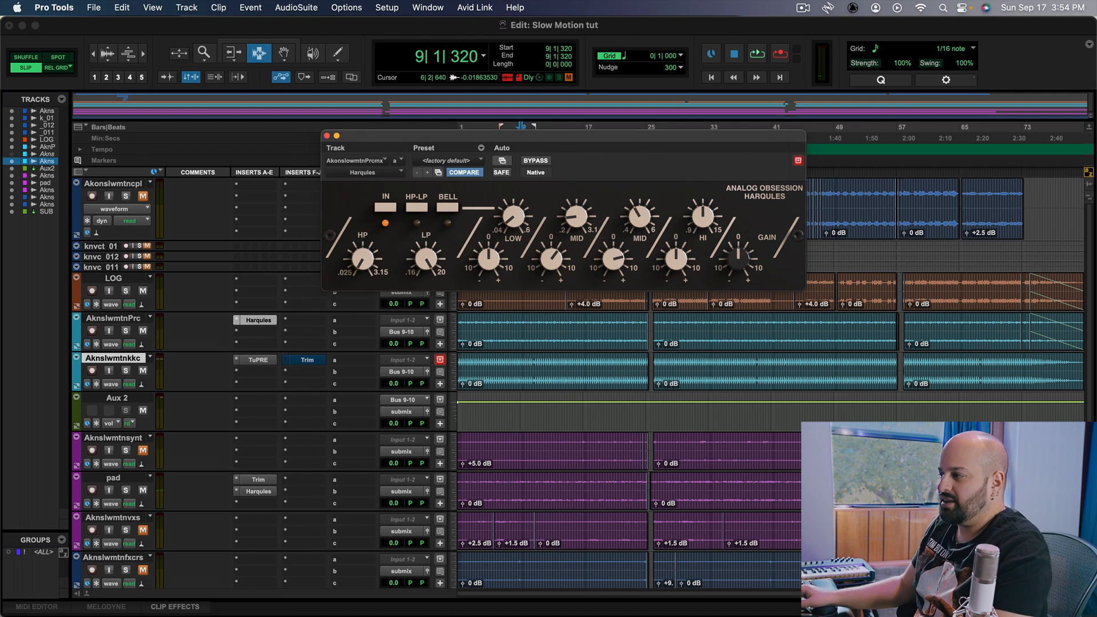
key("space")
left_click_drag(614, 261, 614, 267)
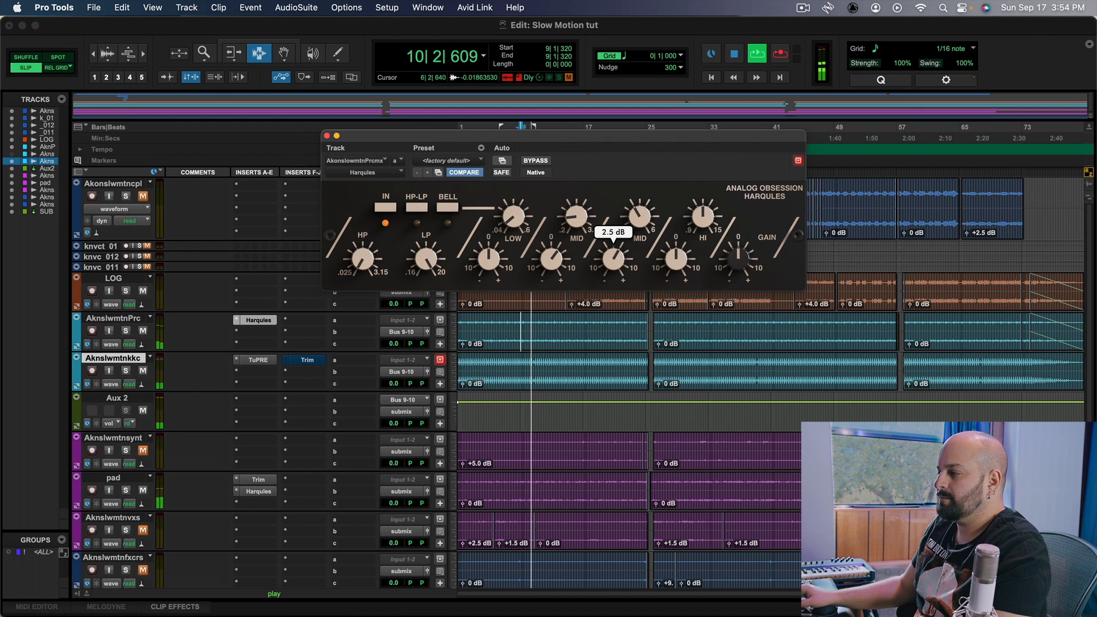
- Compare the percussion with Harqules bypassed and active during playback, close the plug-in and stop
left_click(537, 161)
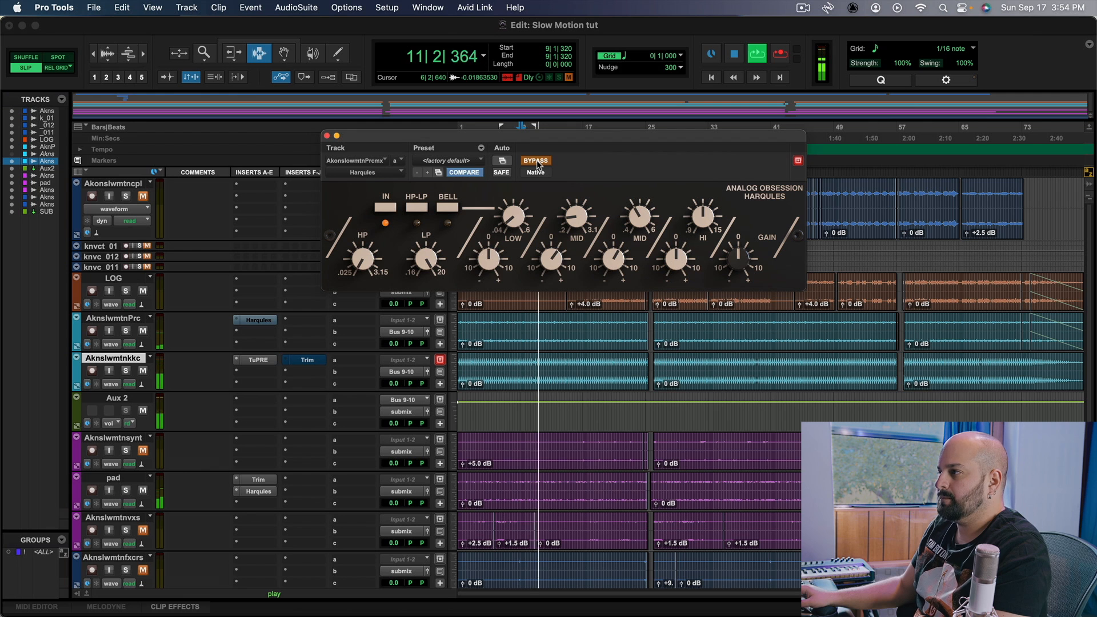
left_click(537, 162)
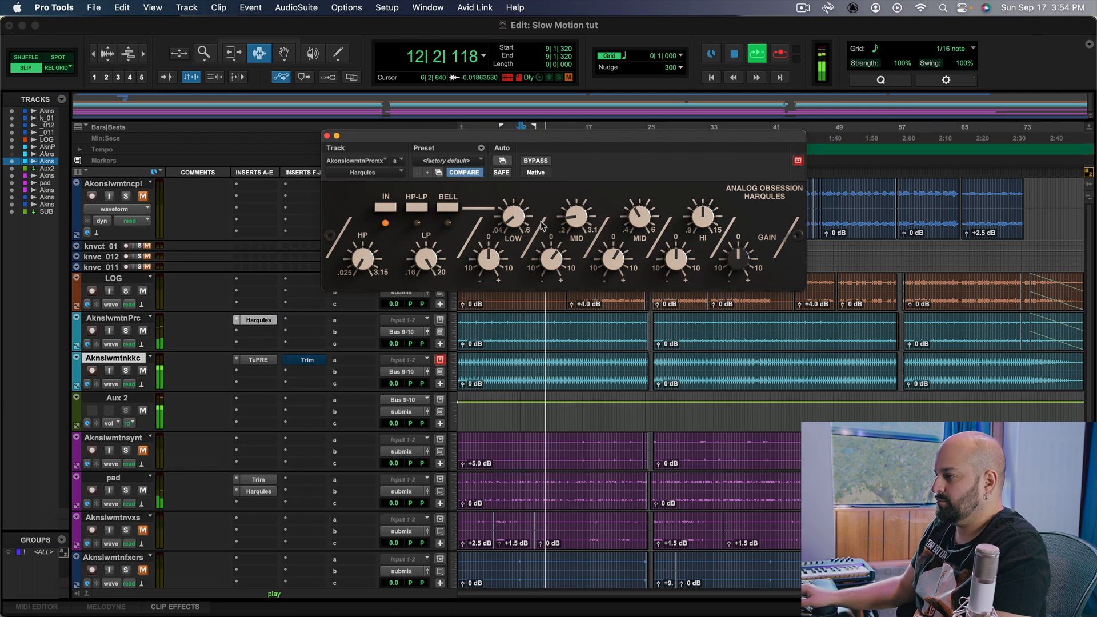
left_click(327, 135)
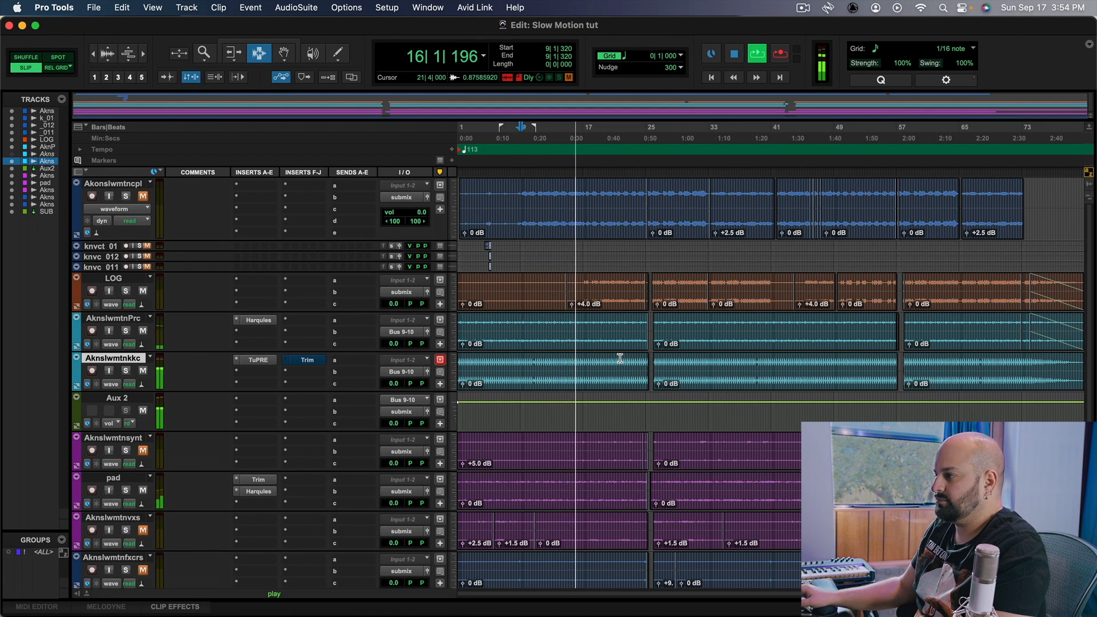
key("space")
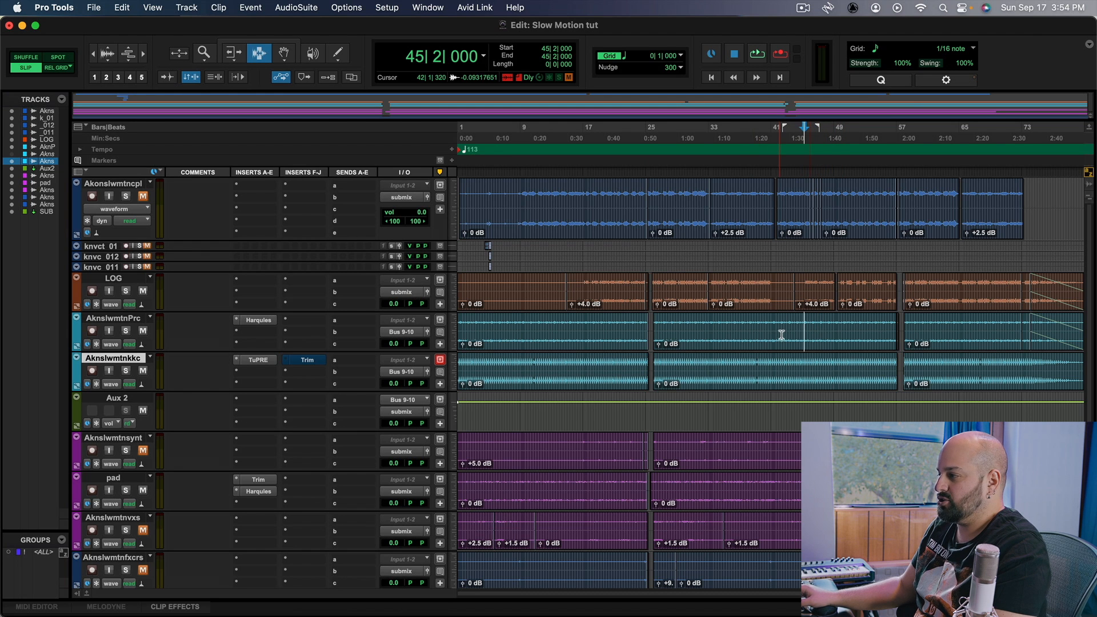
- Play the mix from about bar 45, solo the LOG track during playback and stop
key("space")
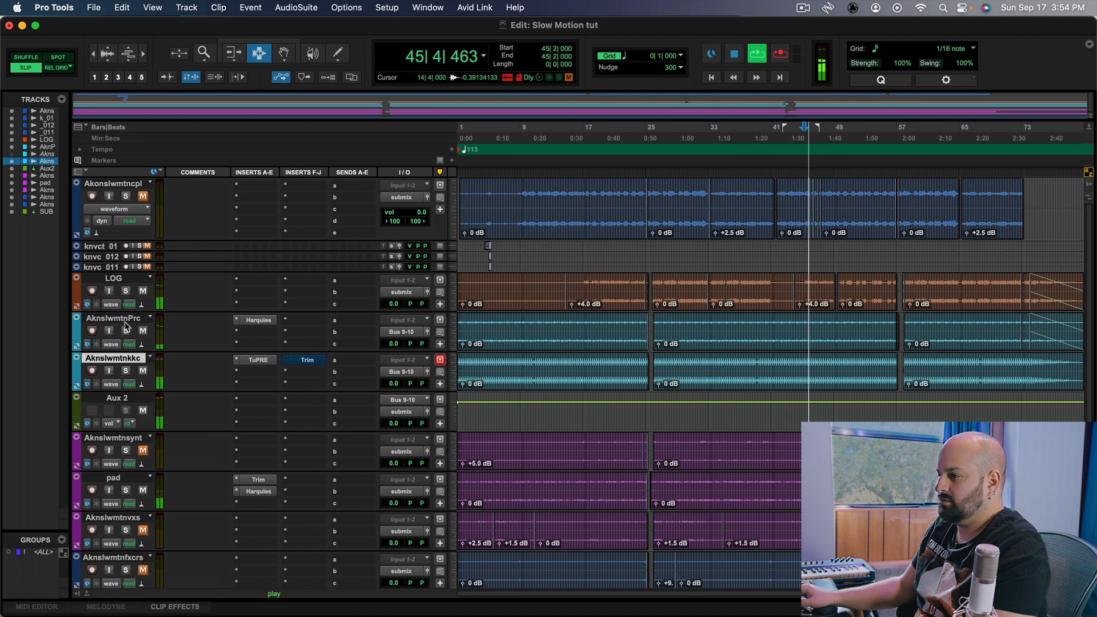
left_click(126, 292)
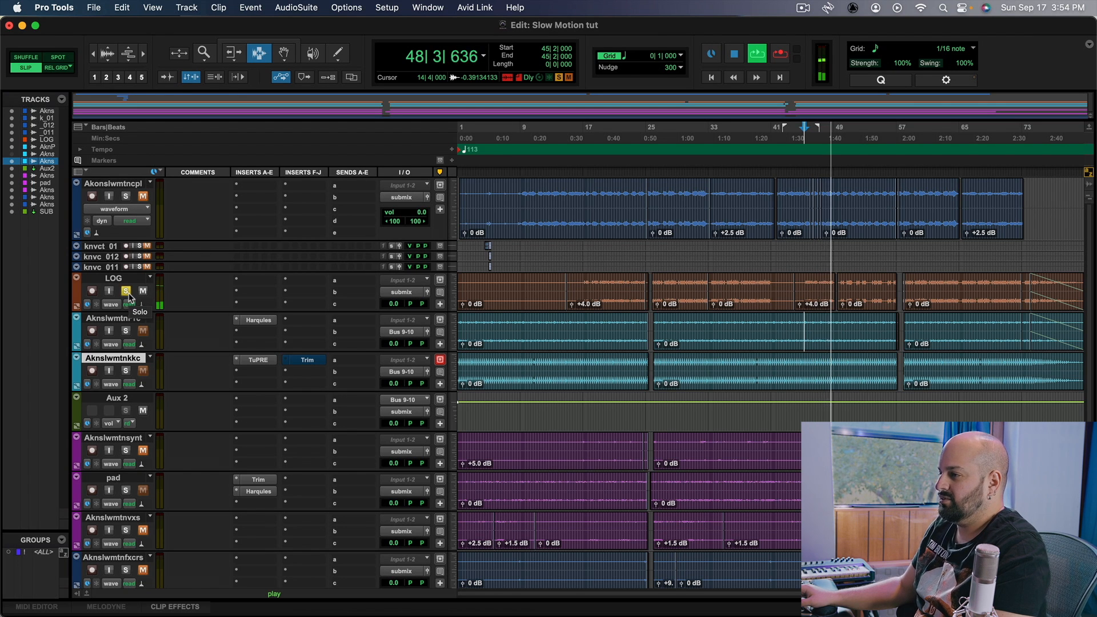
key("space")
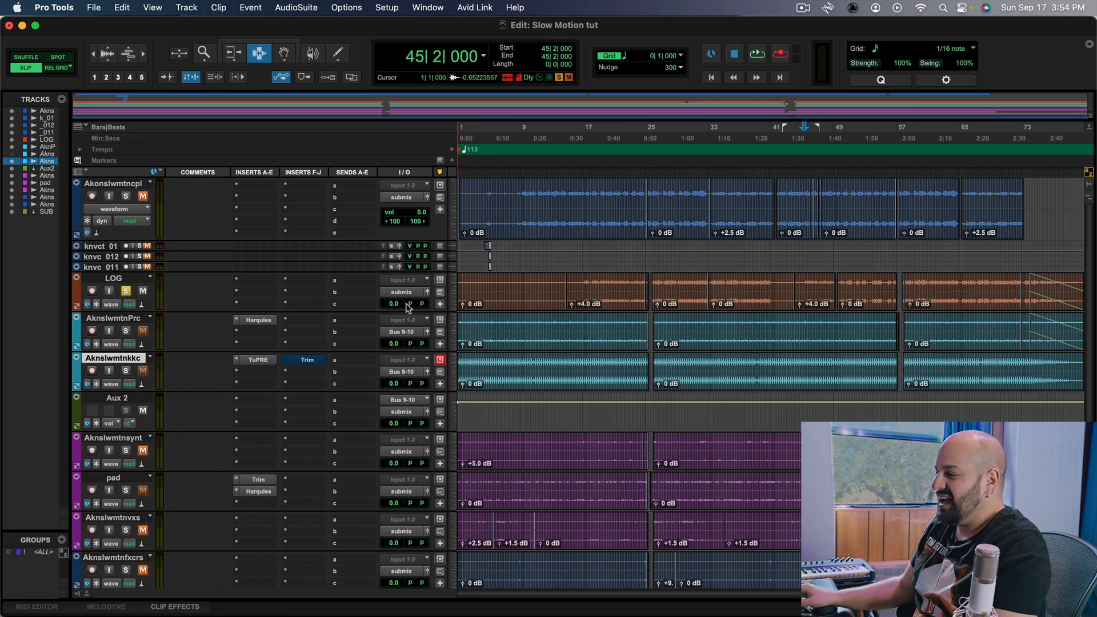
- Enlarge the LOG track, insert Trim in its first insert slot and close the plug-in window
left_click_drag(342, 311, 348, 330)
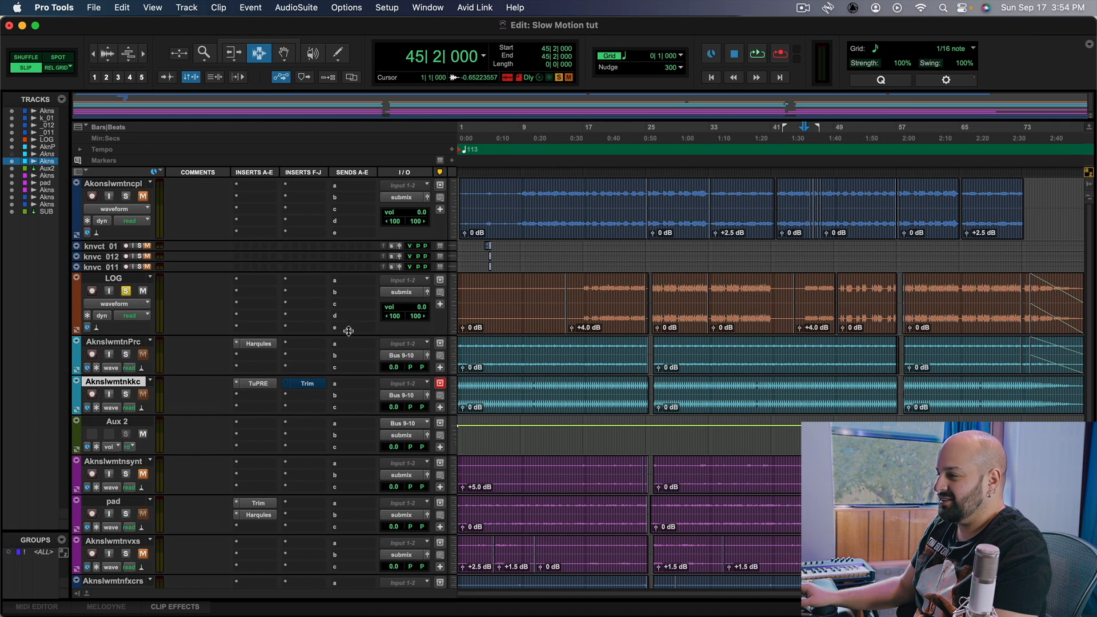
left_click(248, 283)
type("trim")
key("Return")
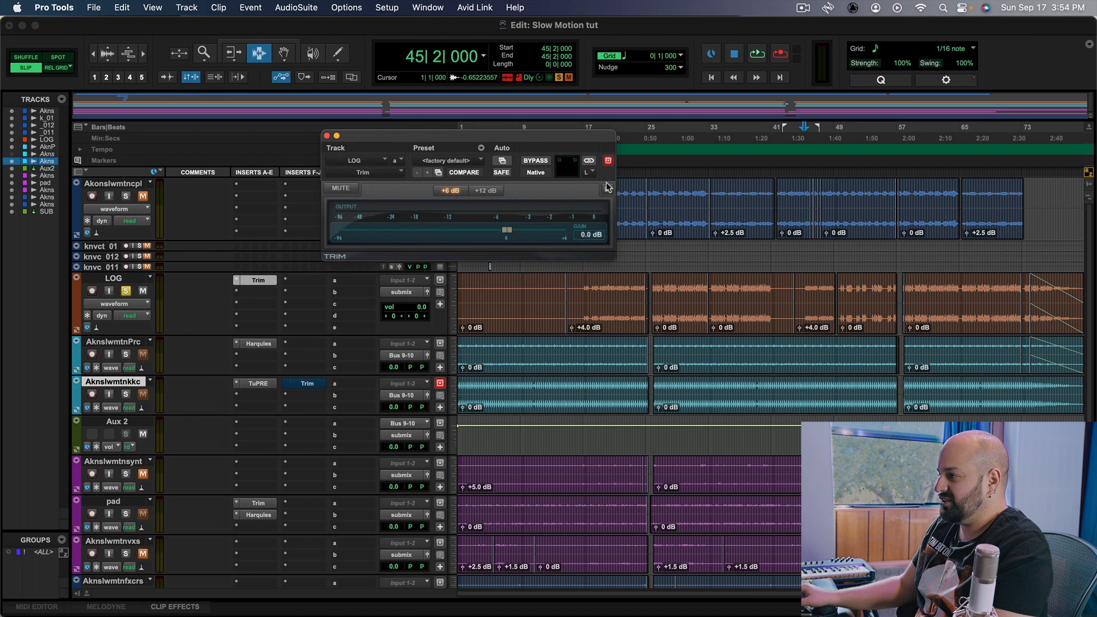
left_click(326, 135)
- Find FabFilter Pro-Q 3 by searching the plug-ins and insert it on the SUBMIX track
scroll(380, 362, "down", 5)
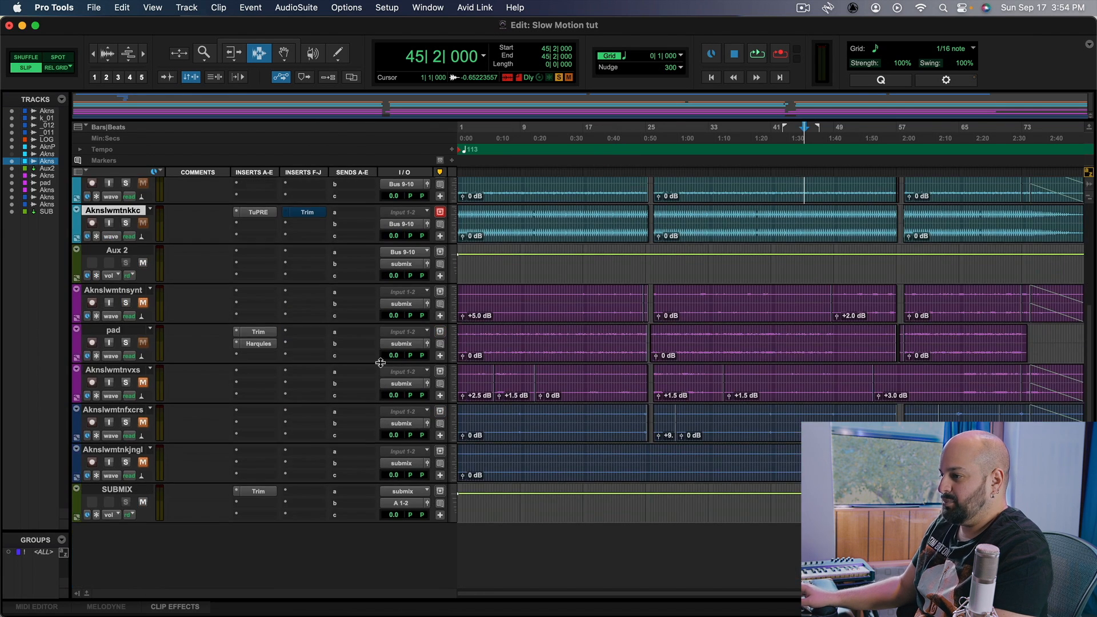
left_click(298, 501)
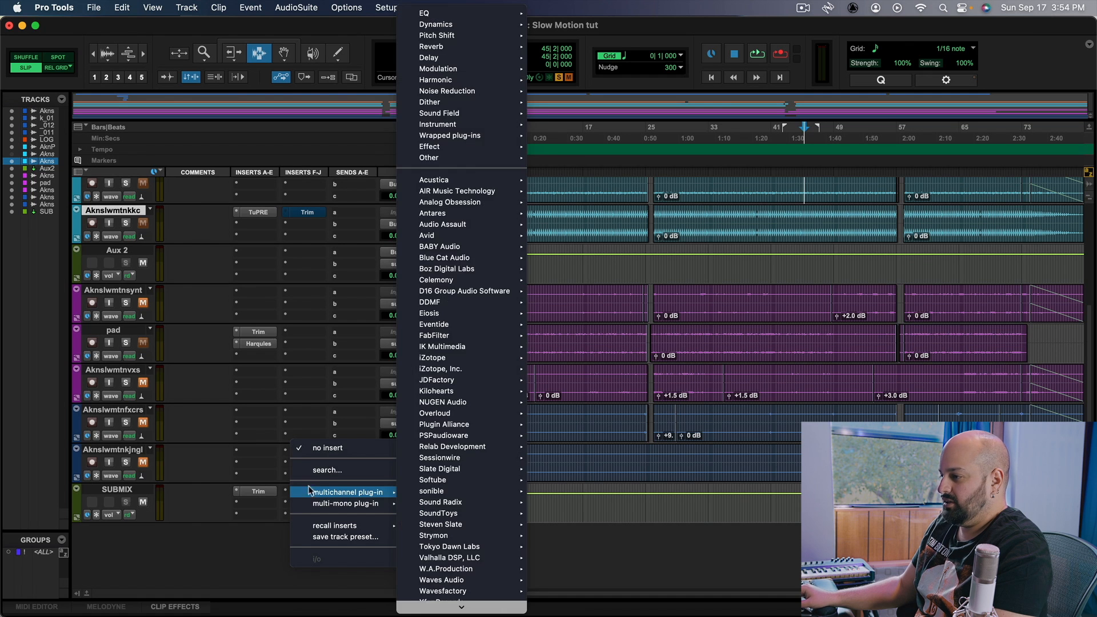
type("favb")
key("BackSpace")
type("bil")
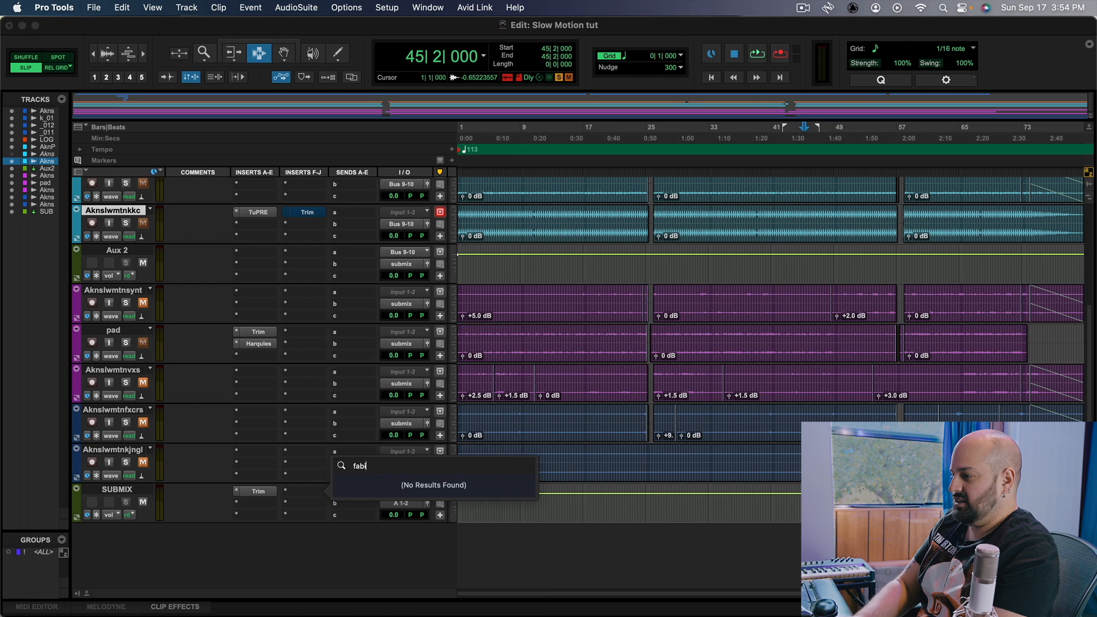
key("BackSpace")
type("filter")
key("Down")
key("Down")
key("Down")
key("Down")
key("Down")
key("Down")
key("Down")
key("Down")
key("Down")
key("Down")
key("Return")
- Audition a Pro-Q 3 bell boost of about 6 dB near 74 Hz on the submix, bypass the band and stop playback
key("space")
left_click_drag(465, 330, 468, 281)
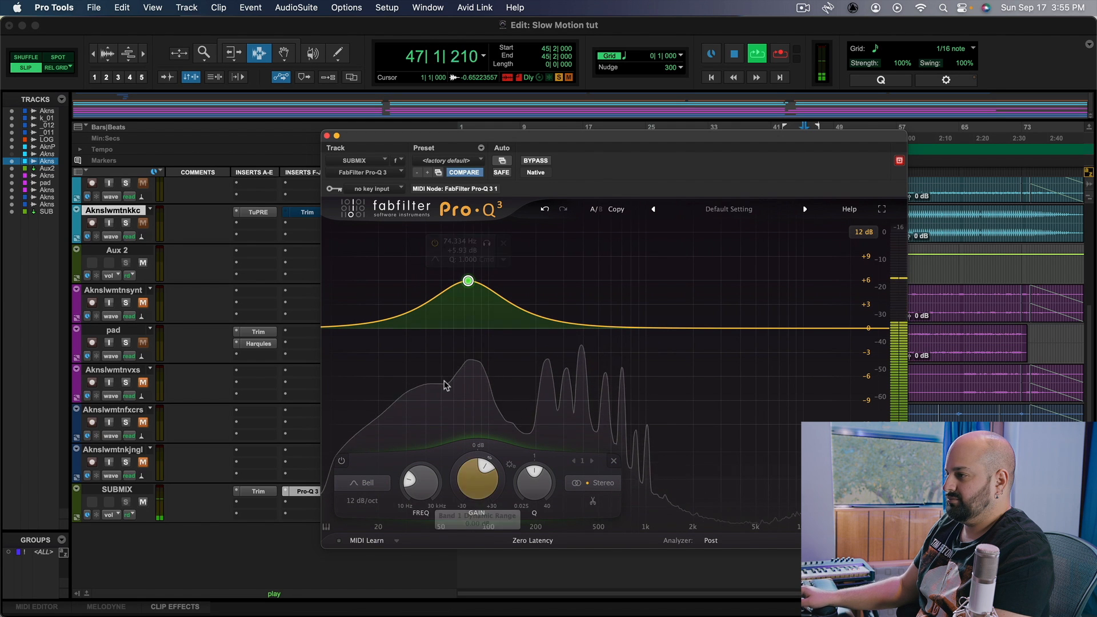
left_click(342, 461)
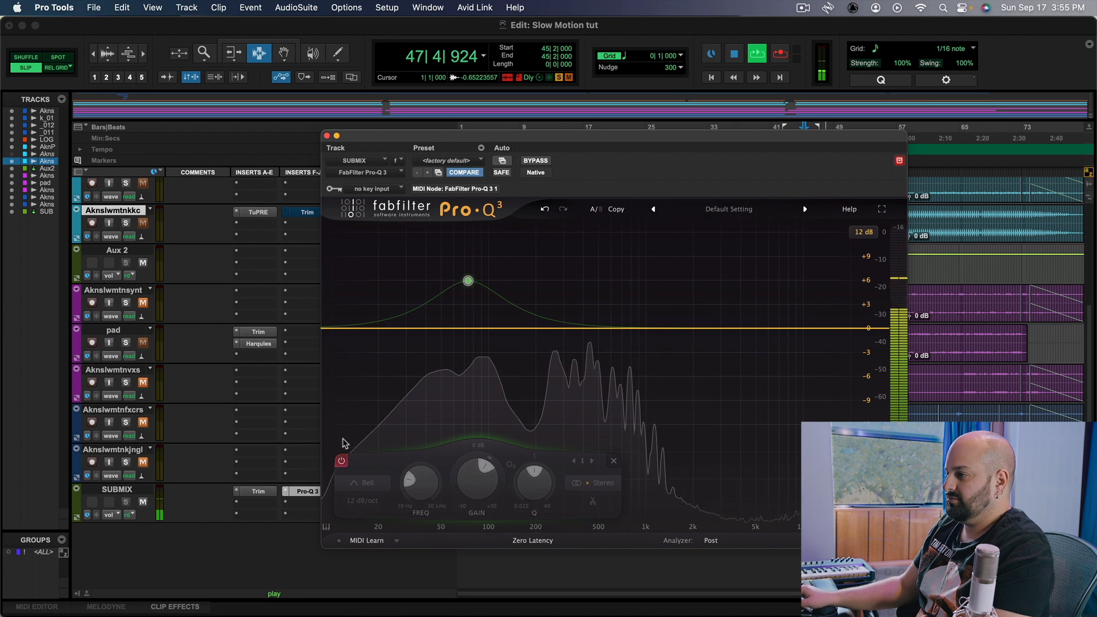
key("space")
- Close Pro-Q 3 and remove it from the SUBMIX track
left_click(327, 135)
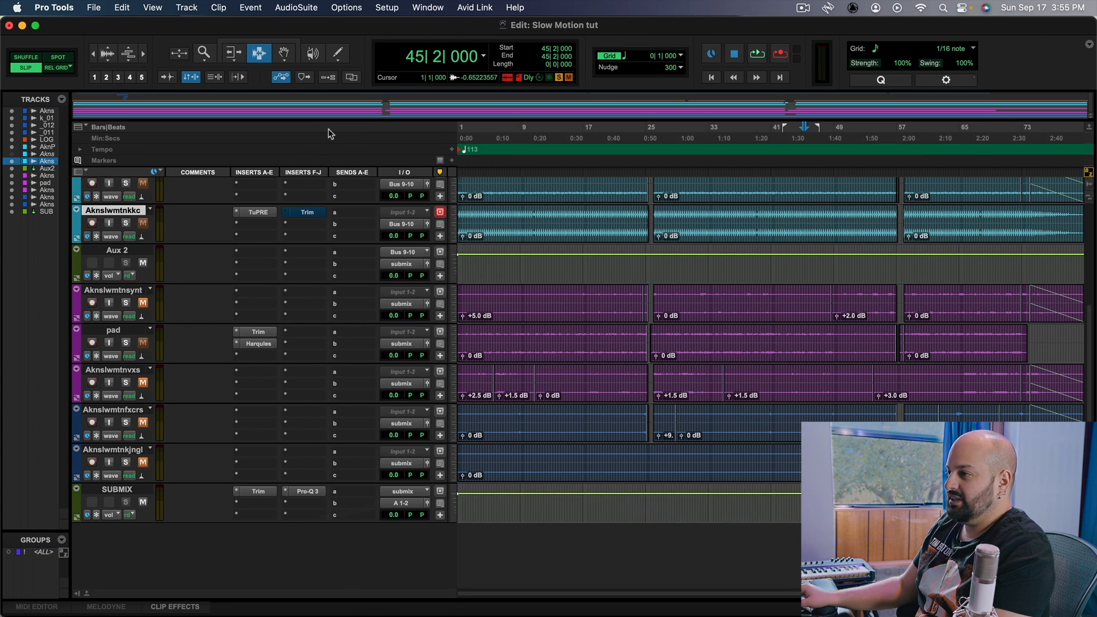
left_click(287, 494)
left_click(309, 451)
- Bypass Trim on the LOG track, pan its two channels hard left and right at 100, and briefly play it
scroll(481, 442, "up", 5)
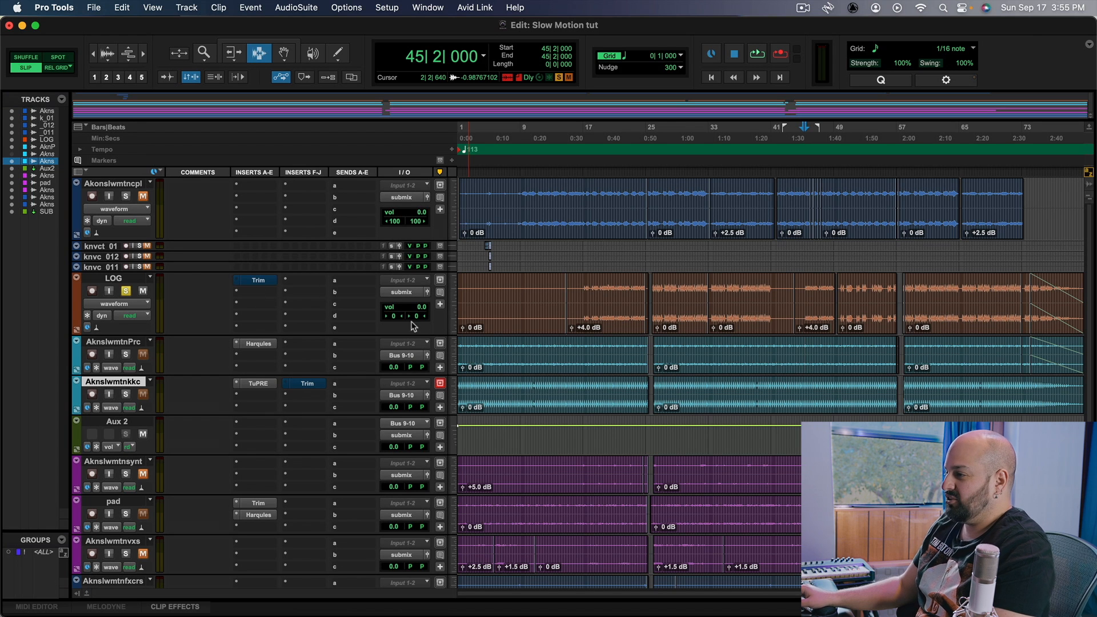
left_click_drag(395, 314, 451, 318)
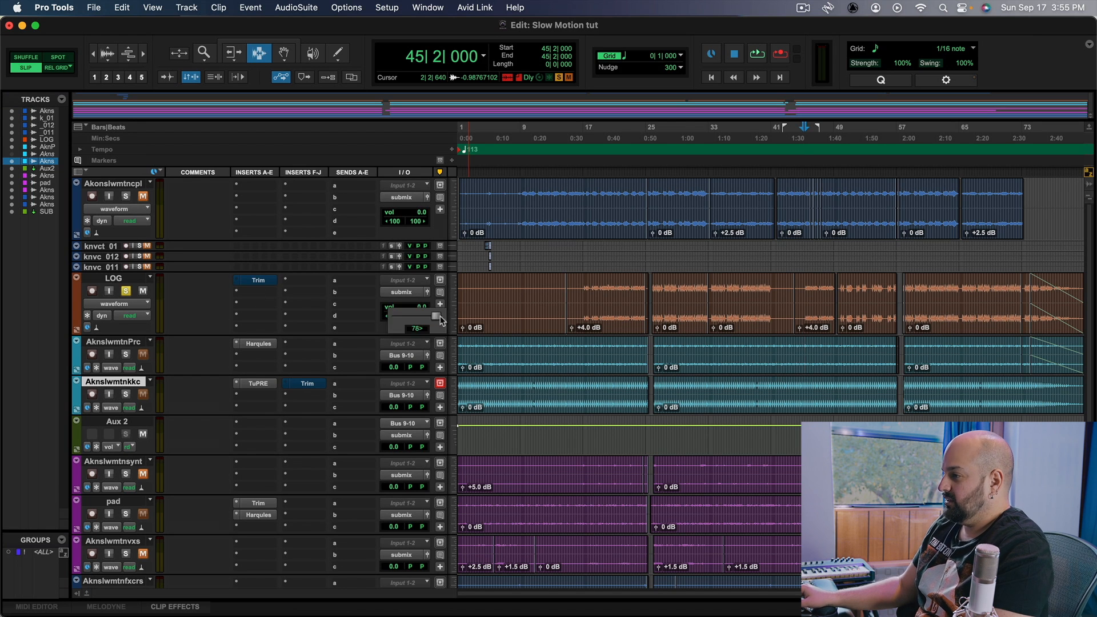
key("space")
key("space")
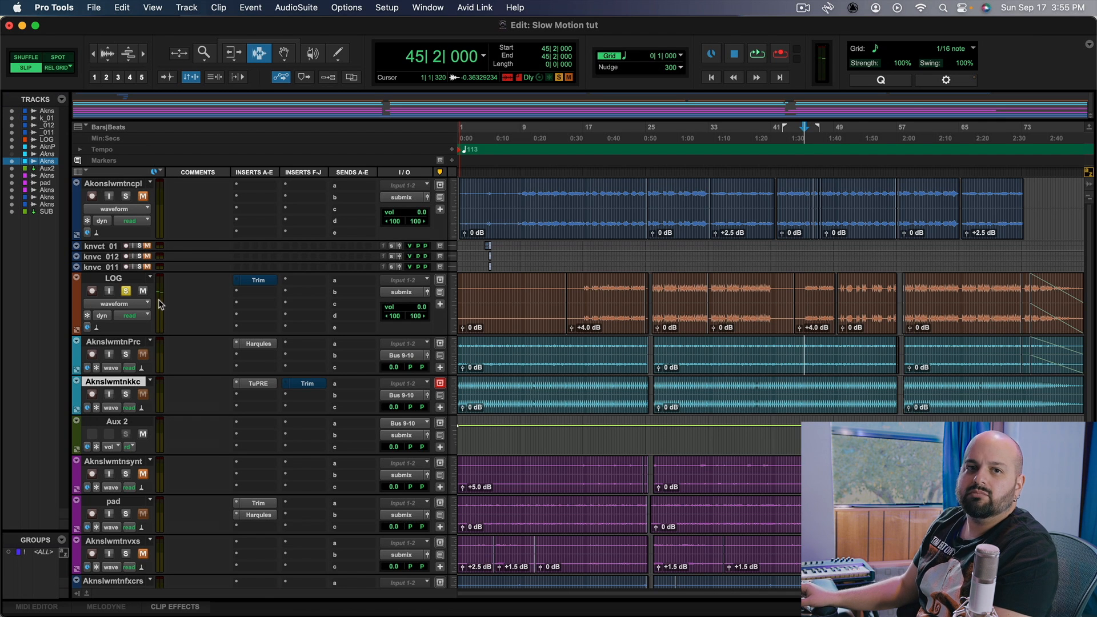
- Unsolo LOG and listen to the full mix from bar 45 and again from about bar 26
key("space")
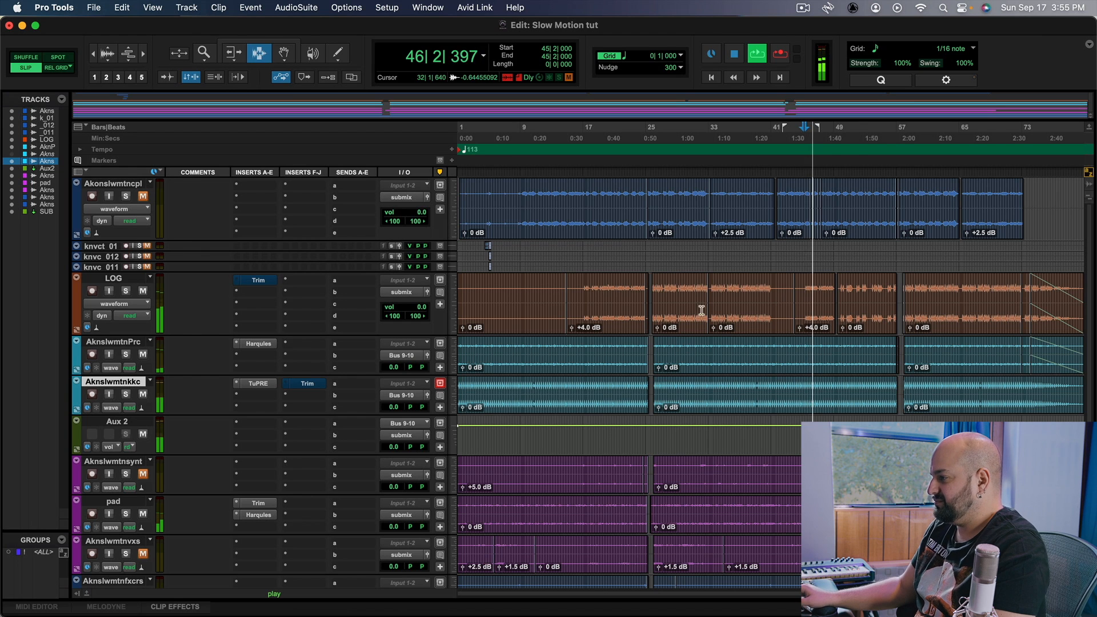
left_click(660, 302)
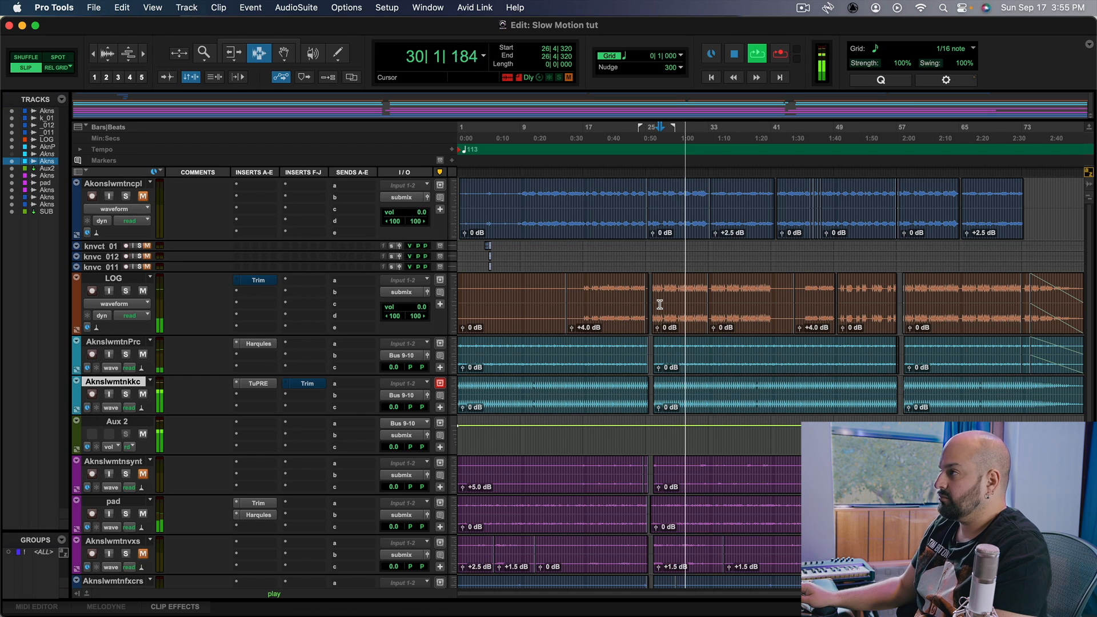
key("space")
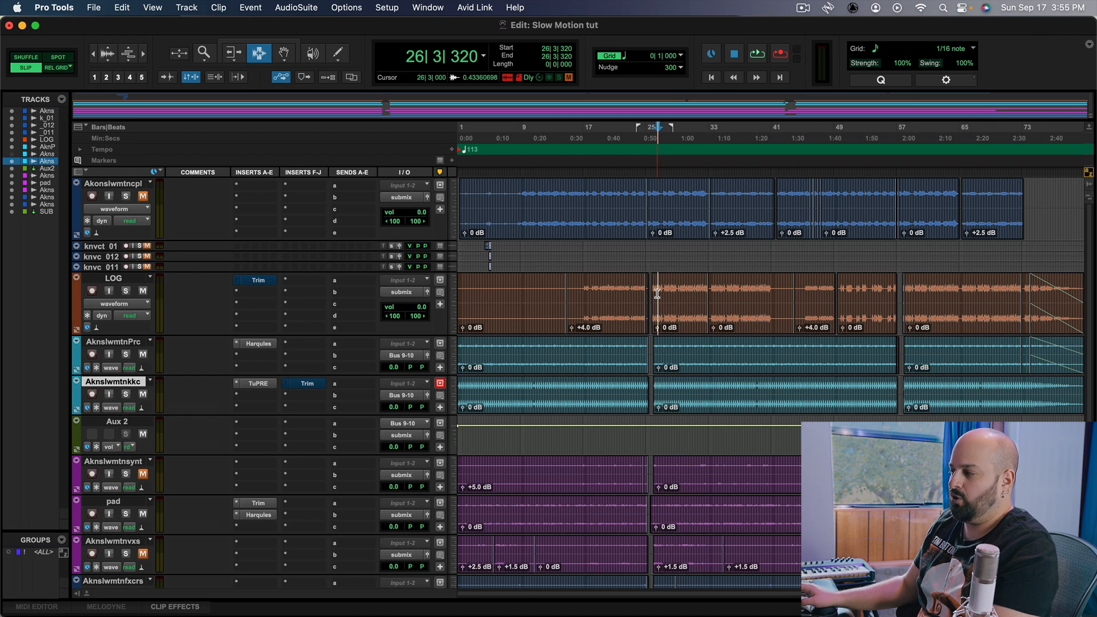
key("space")
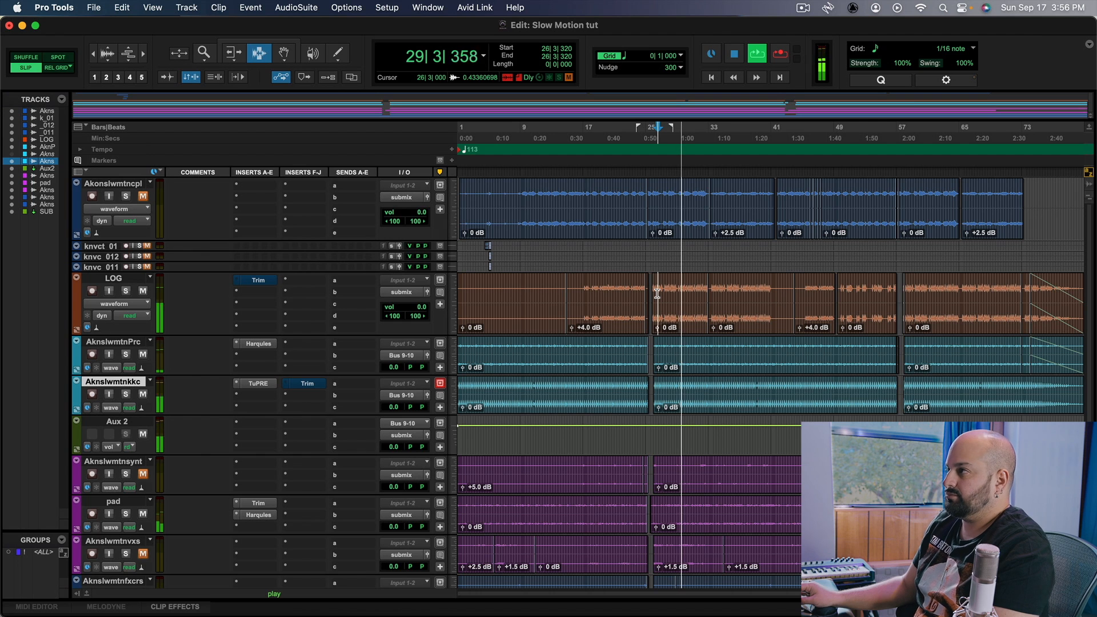
key("space")
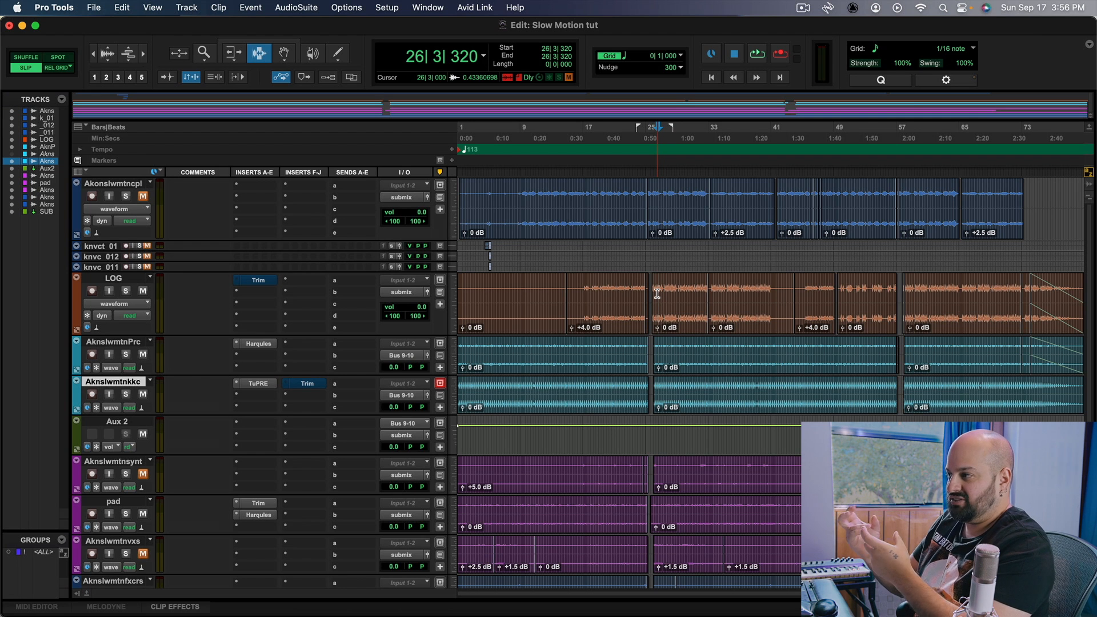
- Insert the stereo OSS limiting amplifier in the LOG track's second insert slot
left_click(247, 294)
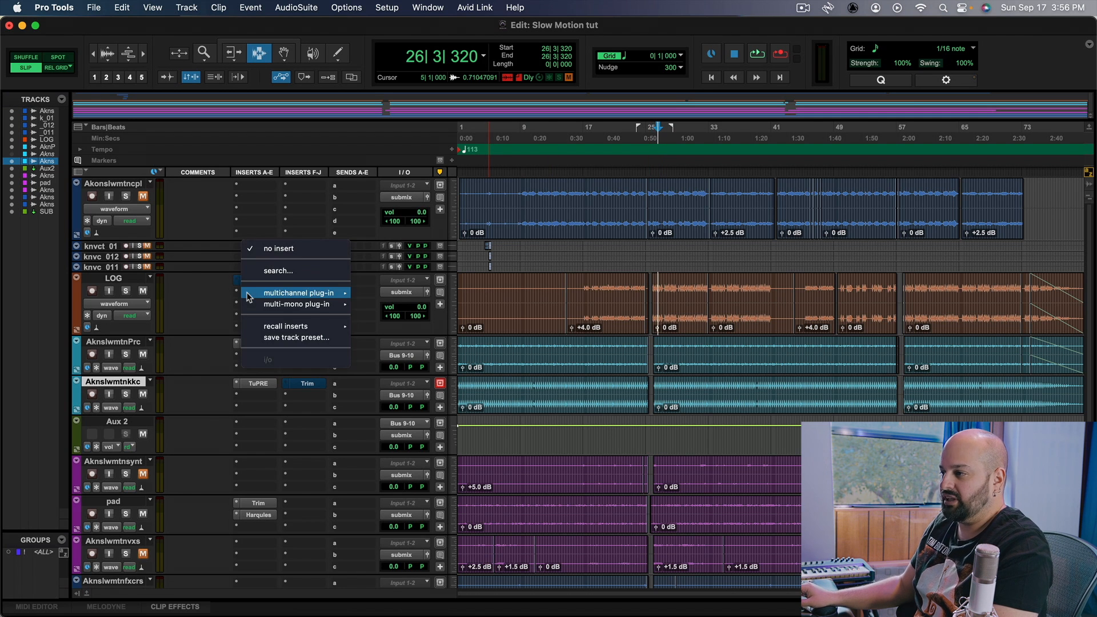
left_click(288, 270)
type("oss")
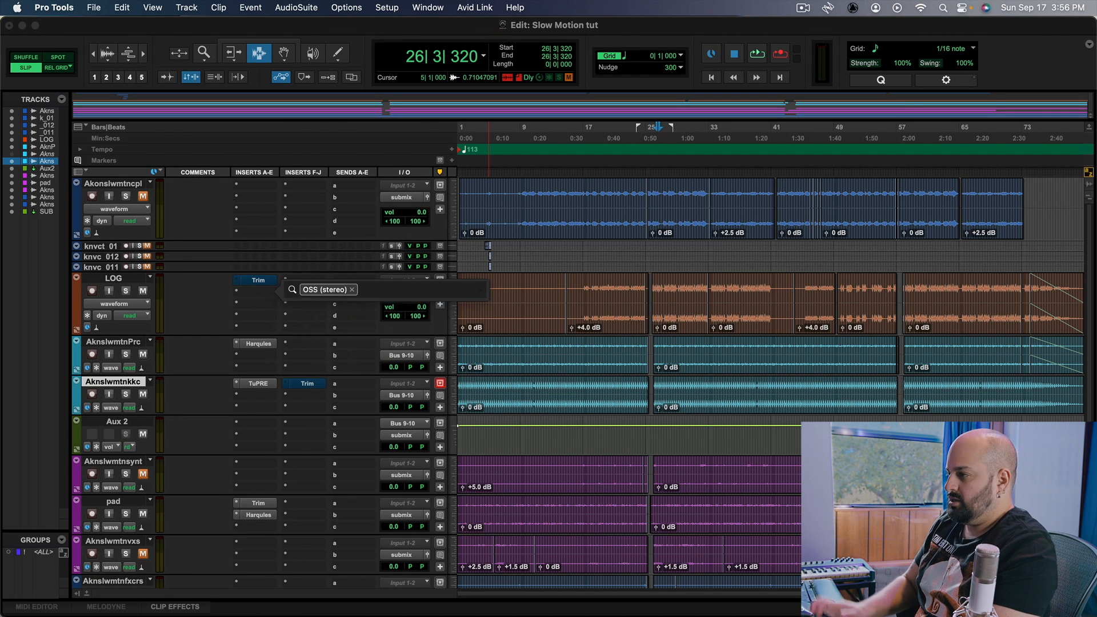
key("Return")
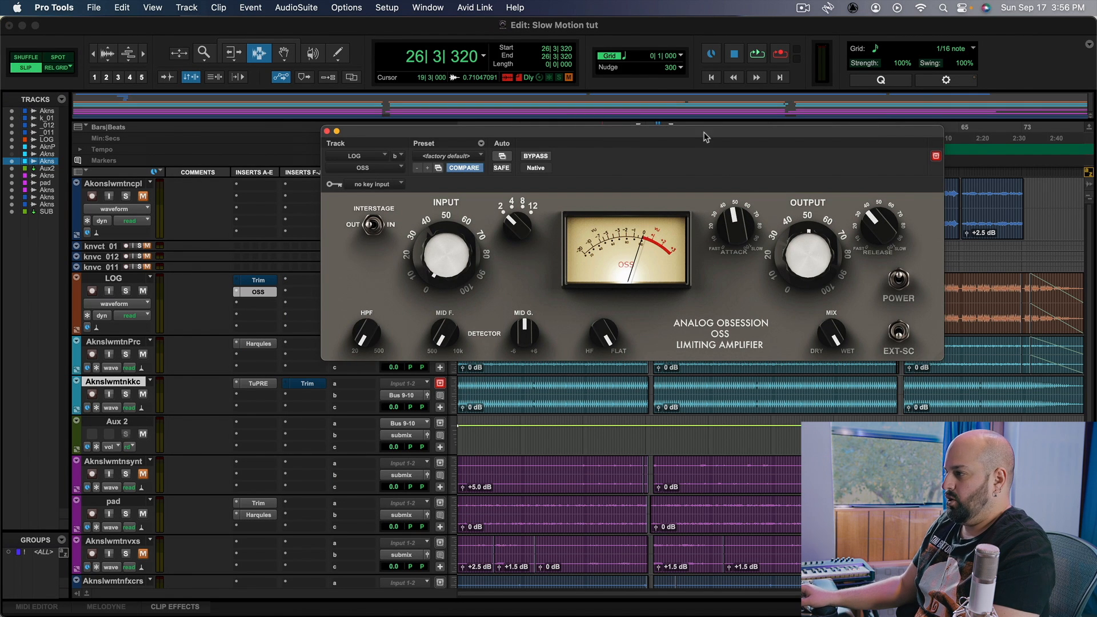
- Set faster attack and release on OSS and raise the detector's MID G. to its maximum of +6
left_click_drag(646, 132, 570, 70)
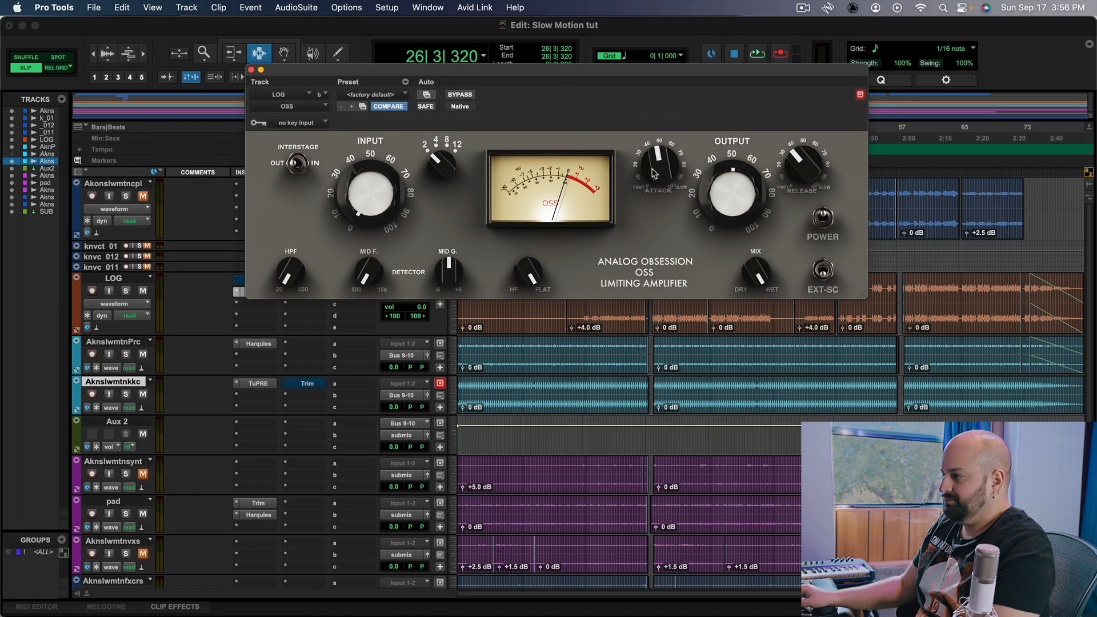
left_click_drag(658, 164, 656, 175)
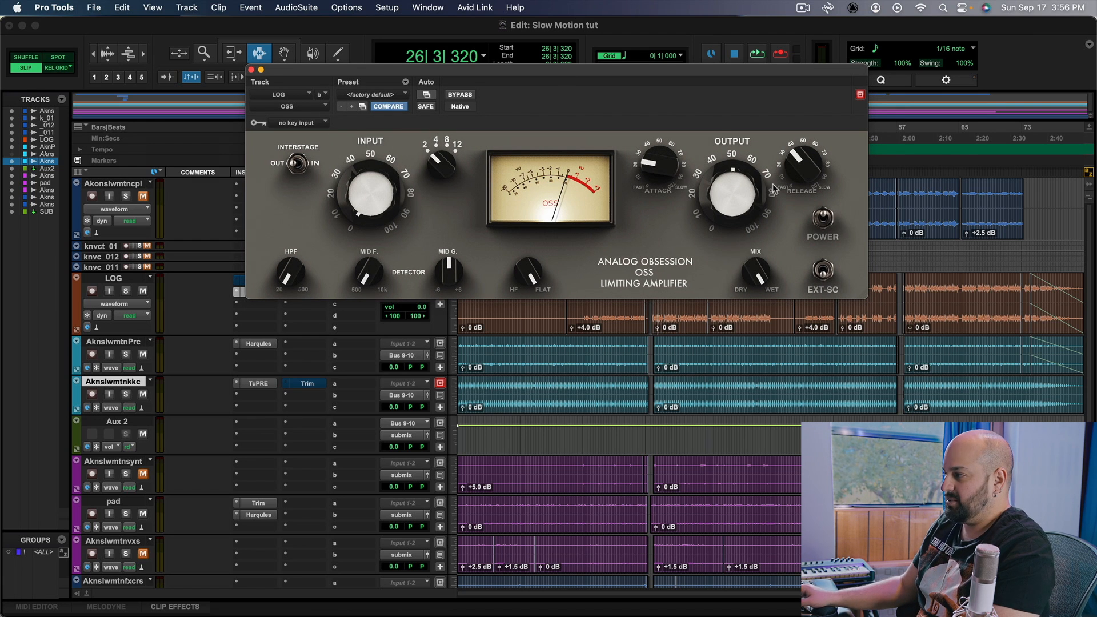
left_click_drag(802, 163, 803, 163)
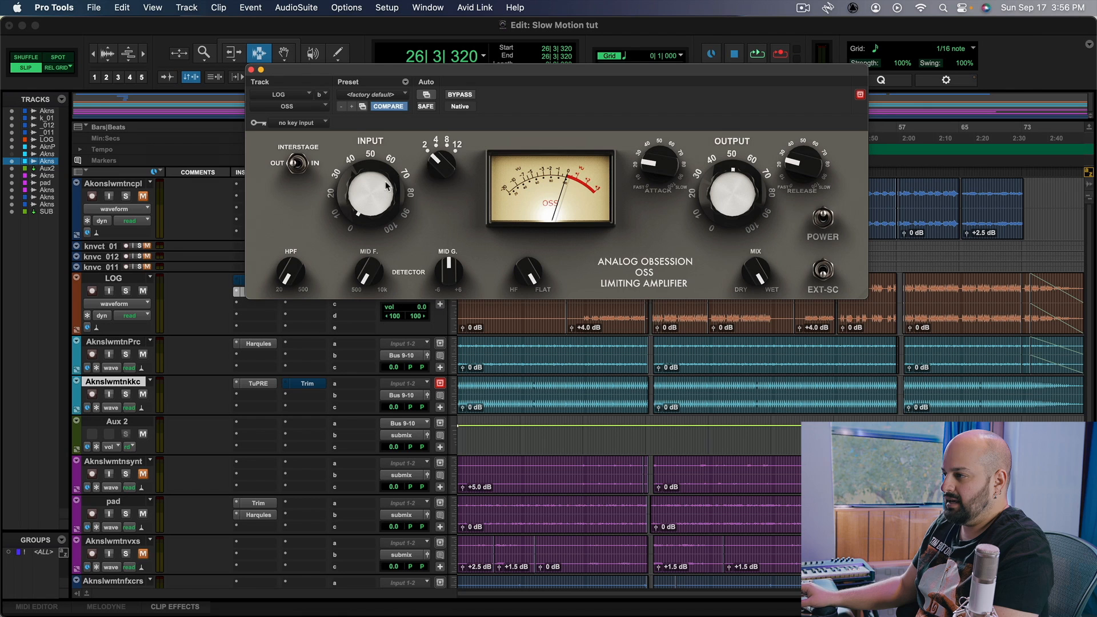
left_click_drag(449, 270, 448, 240)
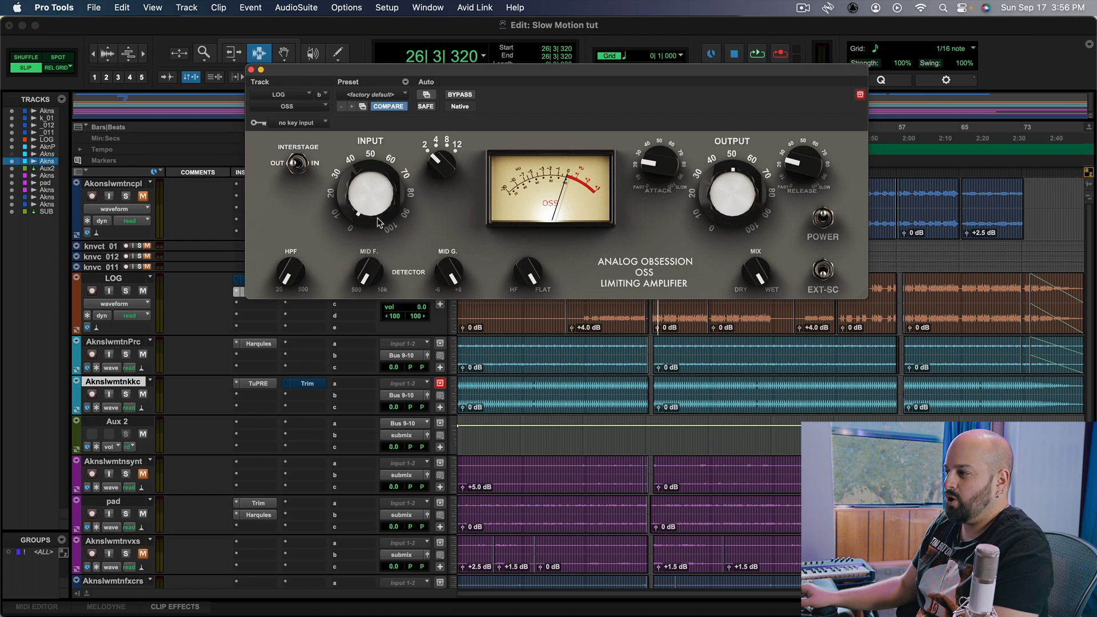
- Play the mix while raising the OSS input to 23 dB and setting the ratio to 4
key("space")
left_click_drag(386, 217, 385, 200)
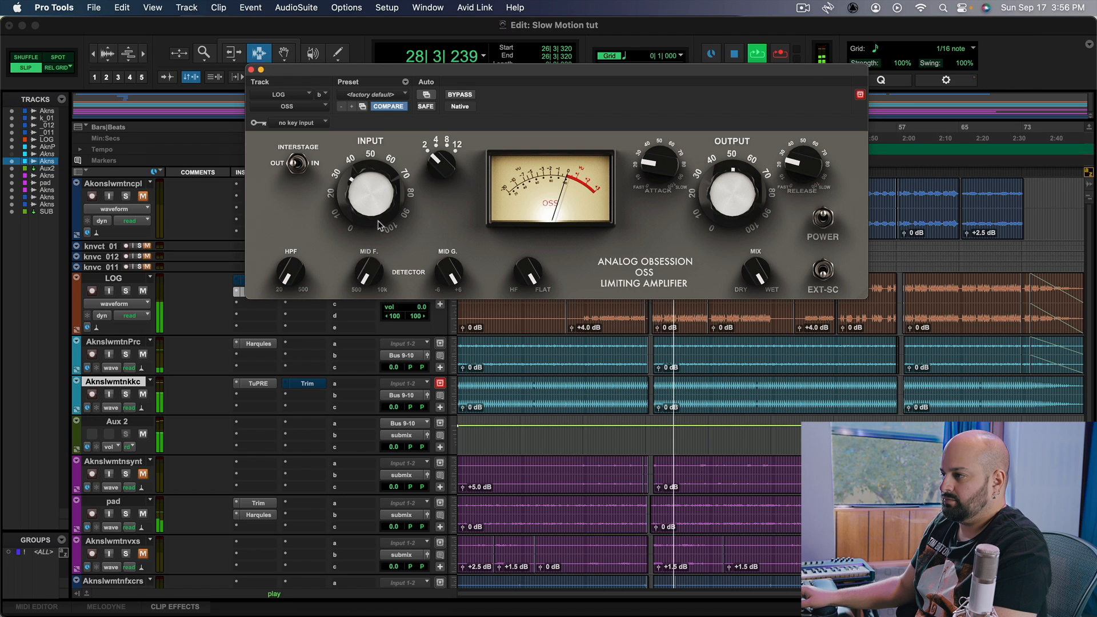
left_click_drag(380, 234, 379, 225)
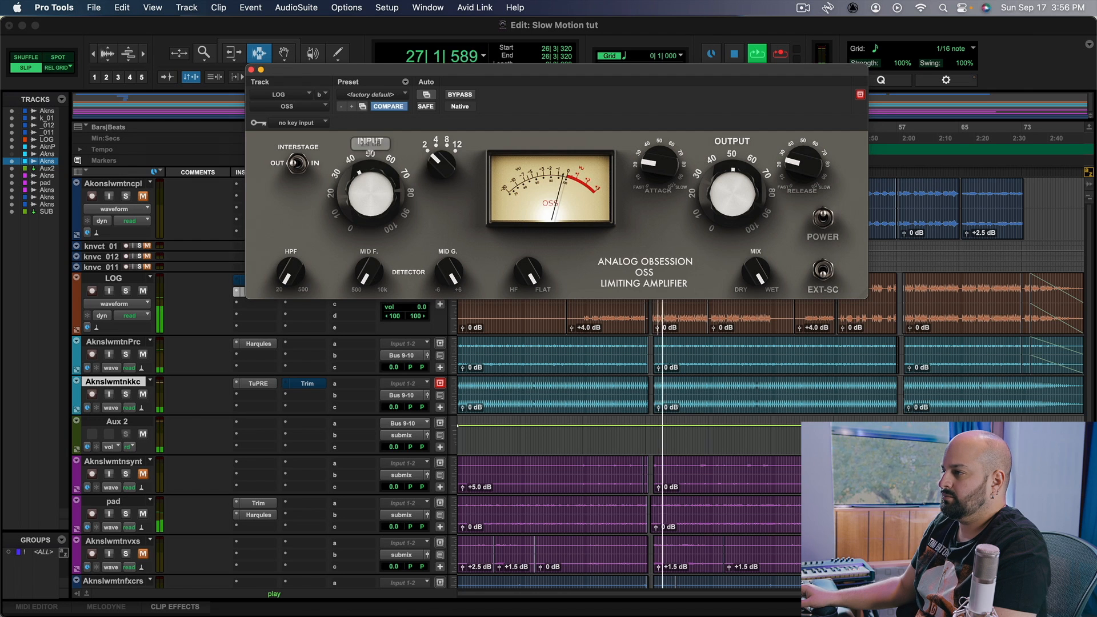
left_click_drag(380, 229, 379, 232)
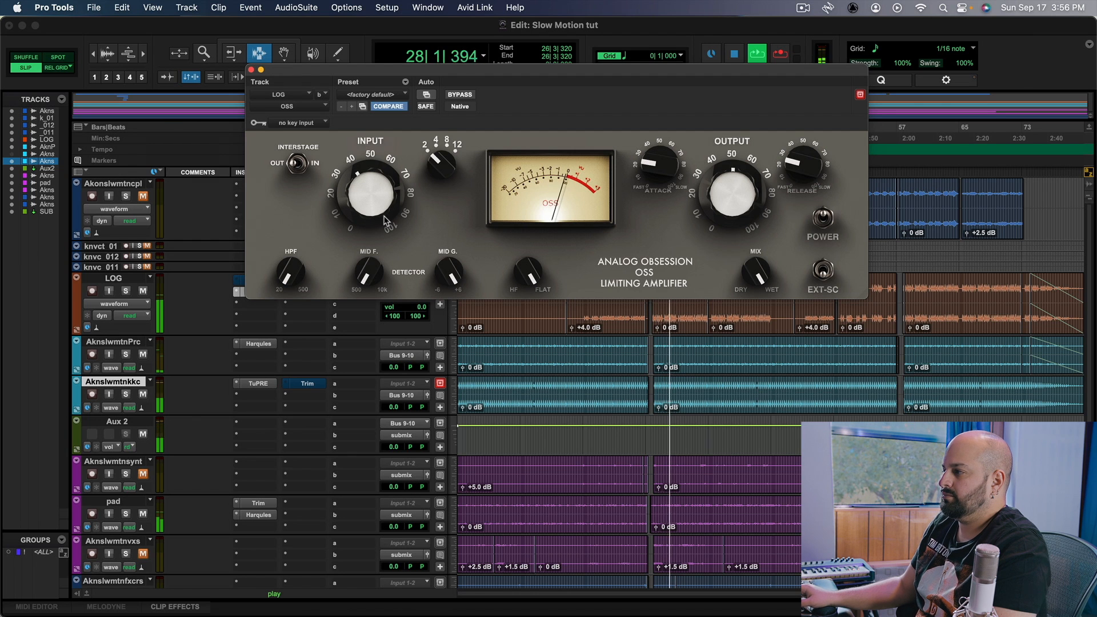
mouse_move(379, 206)
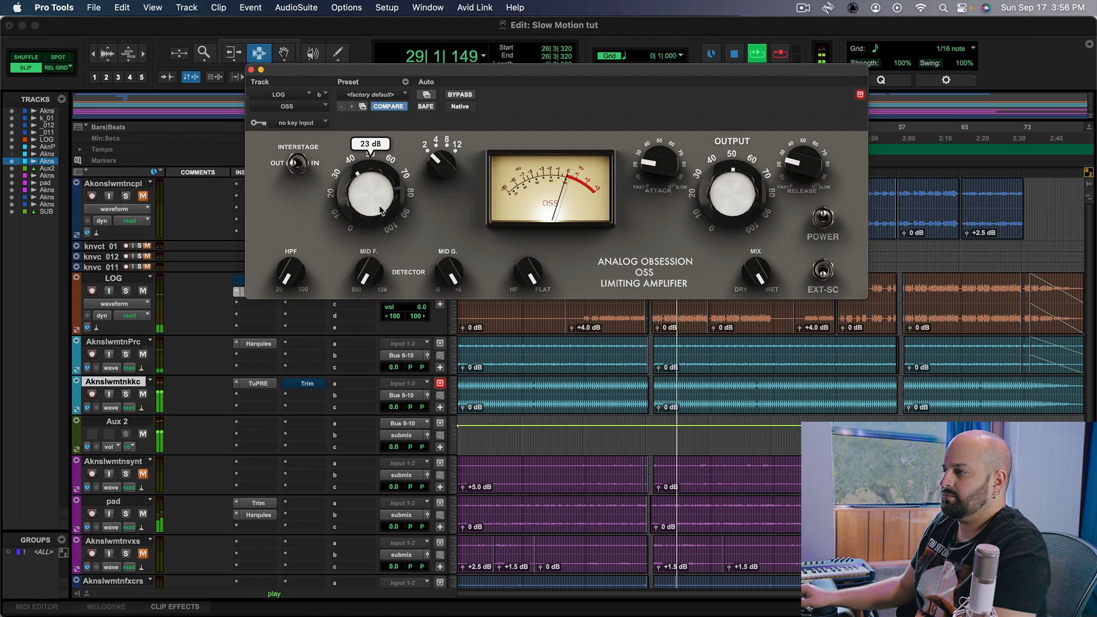
left_click_drag(430, 171, 430, 166)
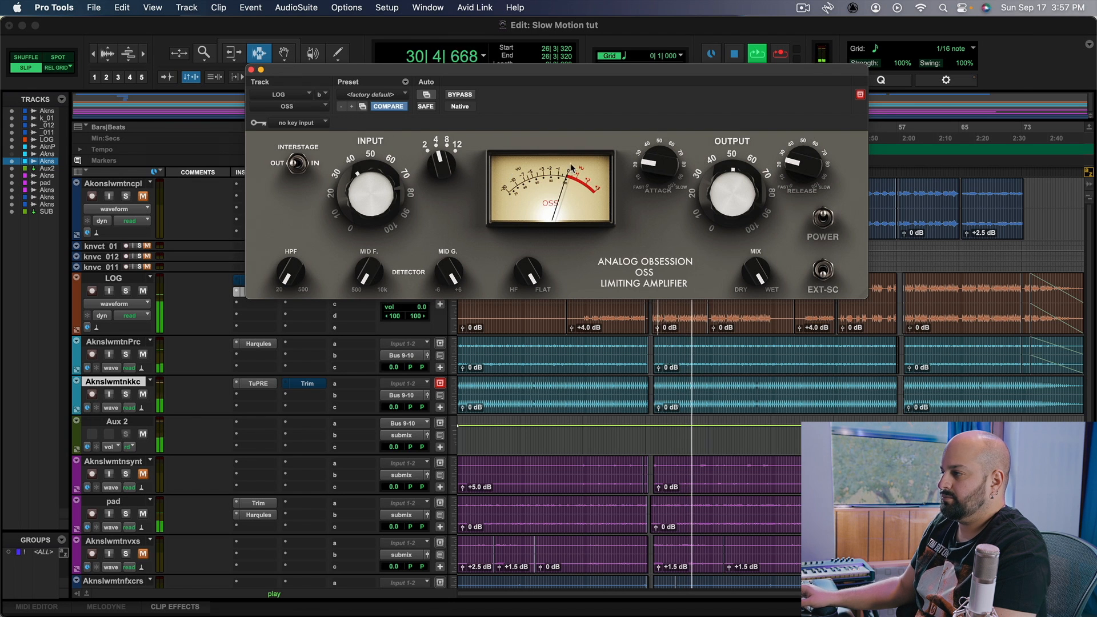
- Raise the OSS output in small increments from 2 dB, comparing the level against the bypassed signal during playback
left_click_drag(730, 196, 730, 189)
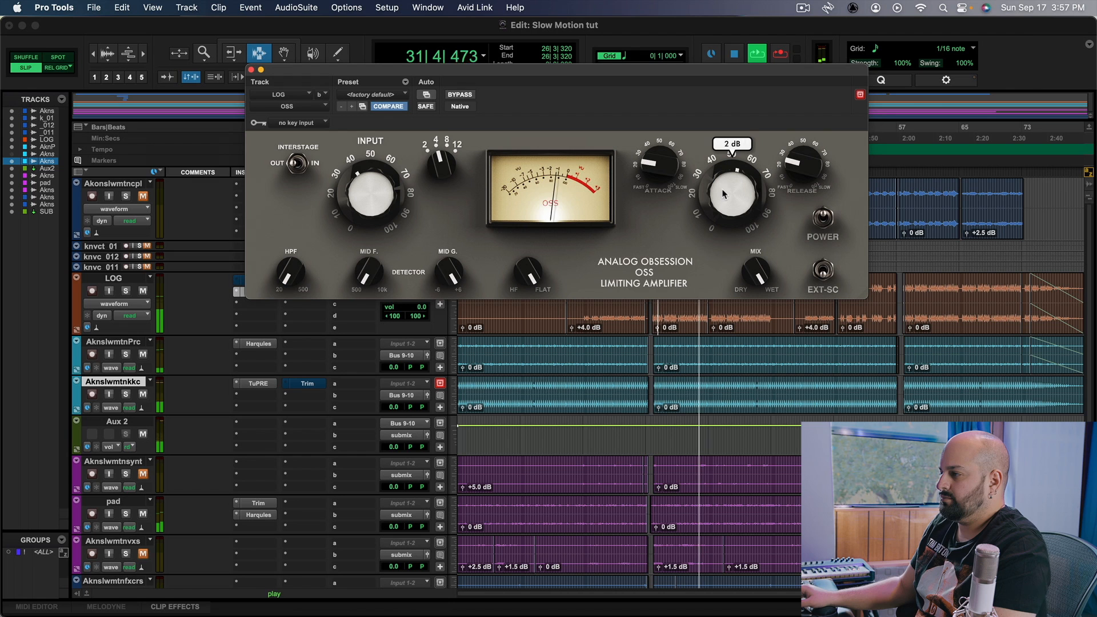
left_click(454, 95)
left_click_drag(732, 194, 731, 188)
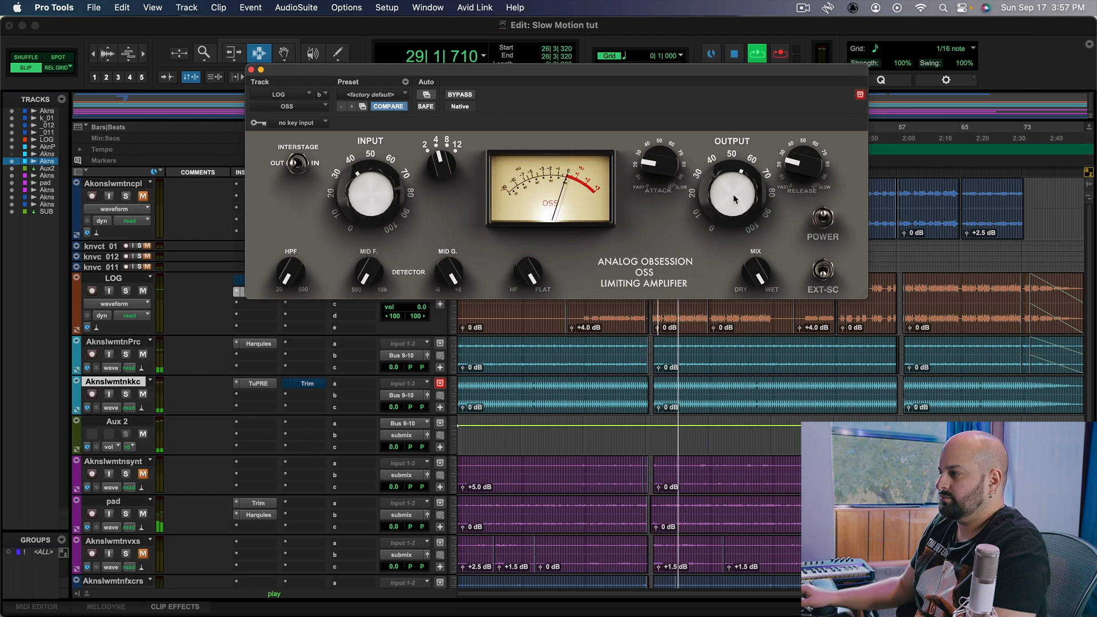
left_click_drag(734, 201, 734, 196)
left_click(466, 98)
left_click_drag(744, 204, 744, 203)
left_click(460, 97)
- Make the OSS attack and release slightly faster and replay the section to check the compression
key("space")
key("space")
left_click_drag(656, 167, 657, 170)
left_click_drag(803, 164, 798, 168)
key("space")
key("space")
left_click_drag(445, 162, 445, 163)
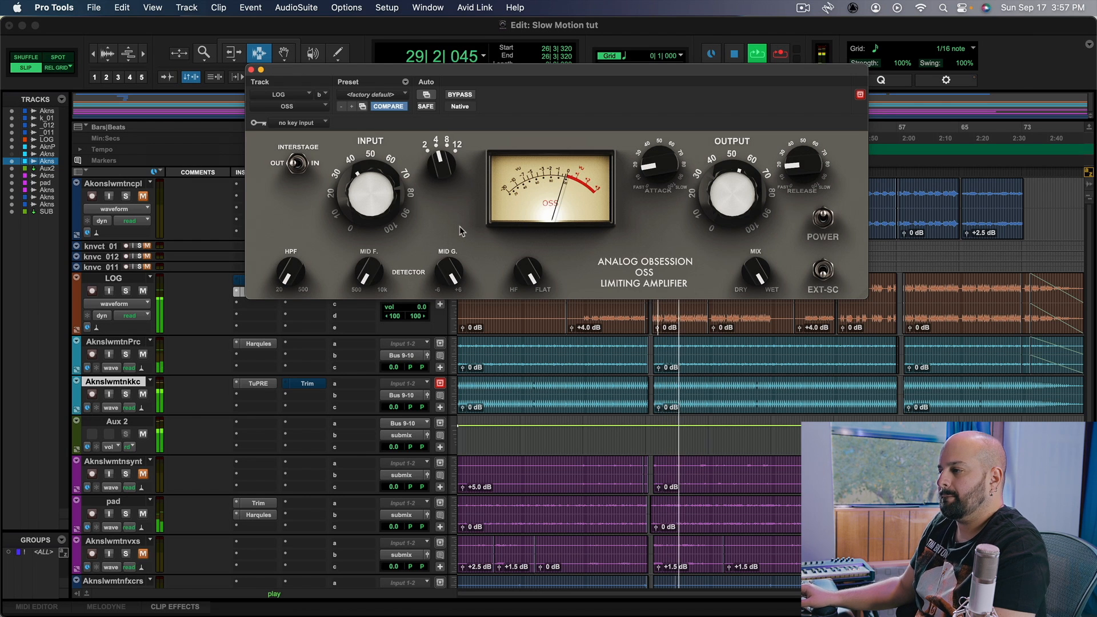
- Compare OSS bypassed and active during playback, and stop the transport
left_click(459, 95)
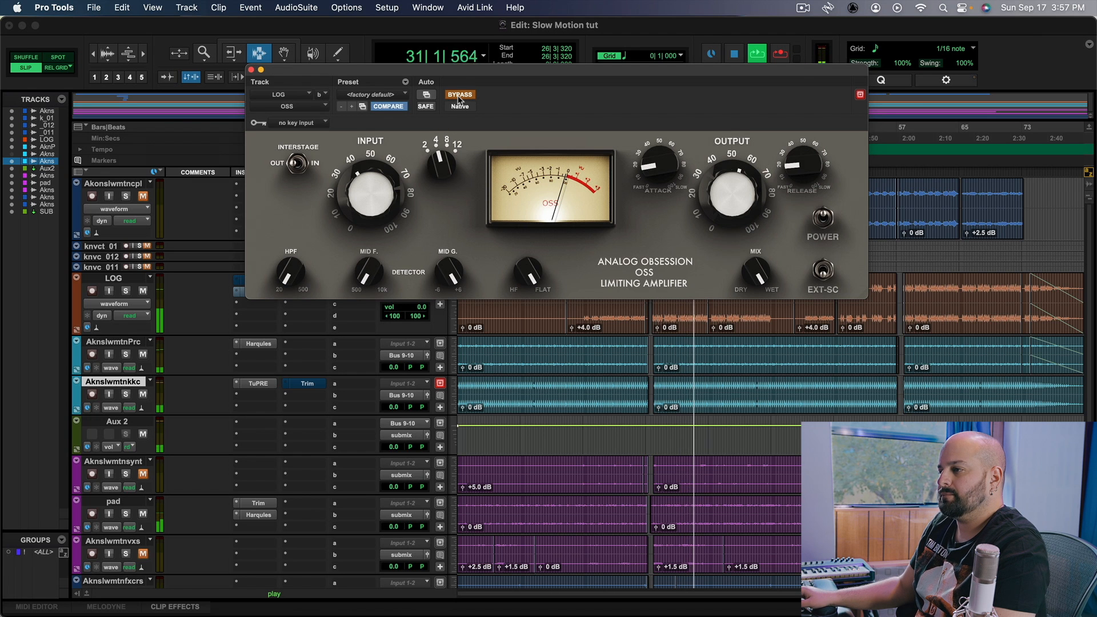
left_click(459, 95)
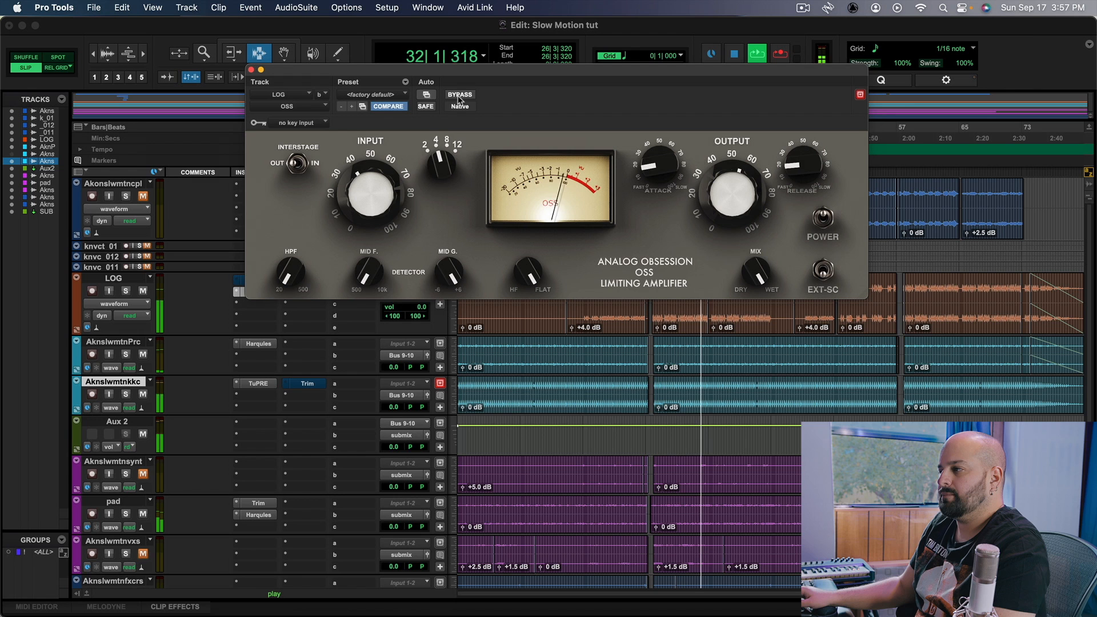
key("space")
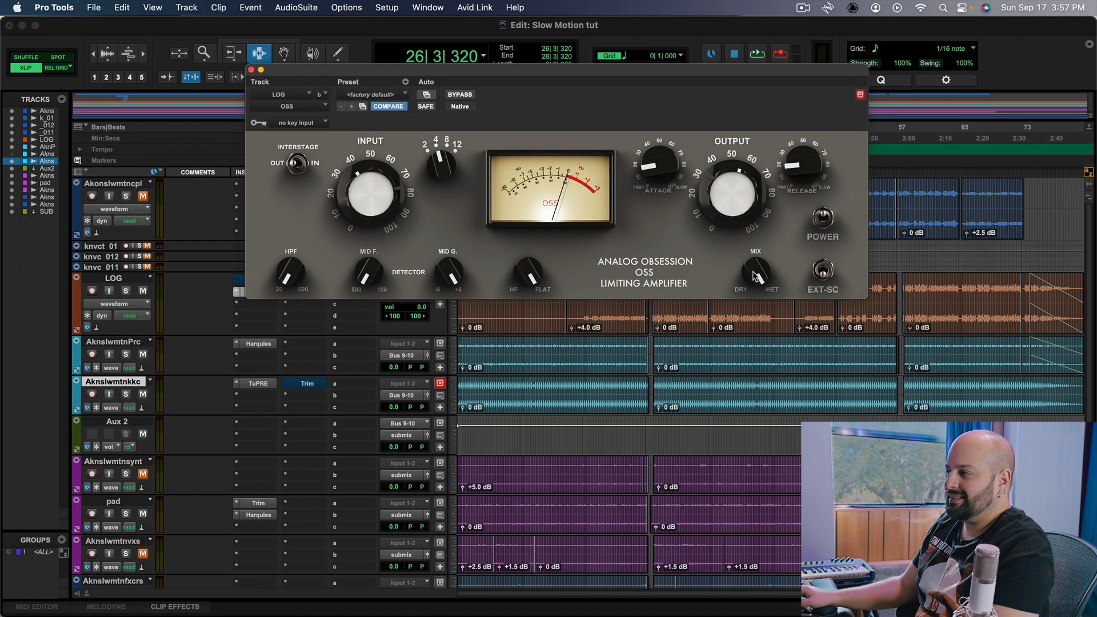
- Set the OSS mix to 66% during playback, compare it with bypass, and close the plug-in
key("space")
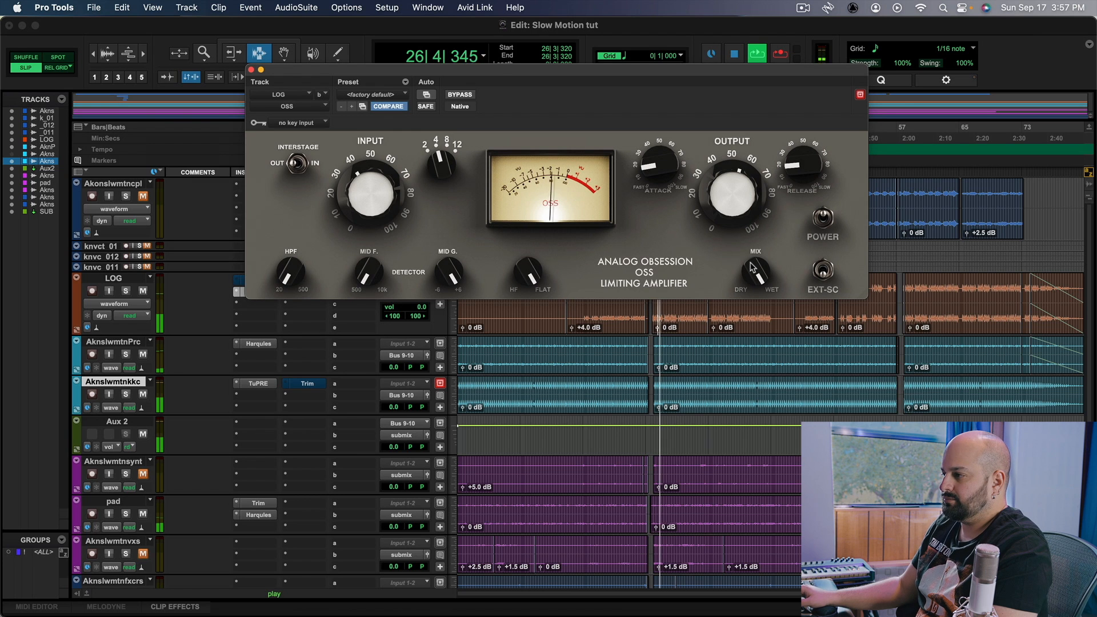
left_click_drag(756, 266, 757, 285)
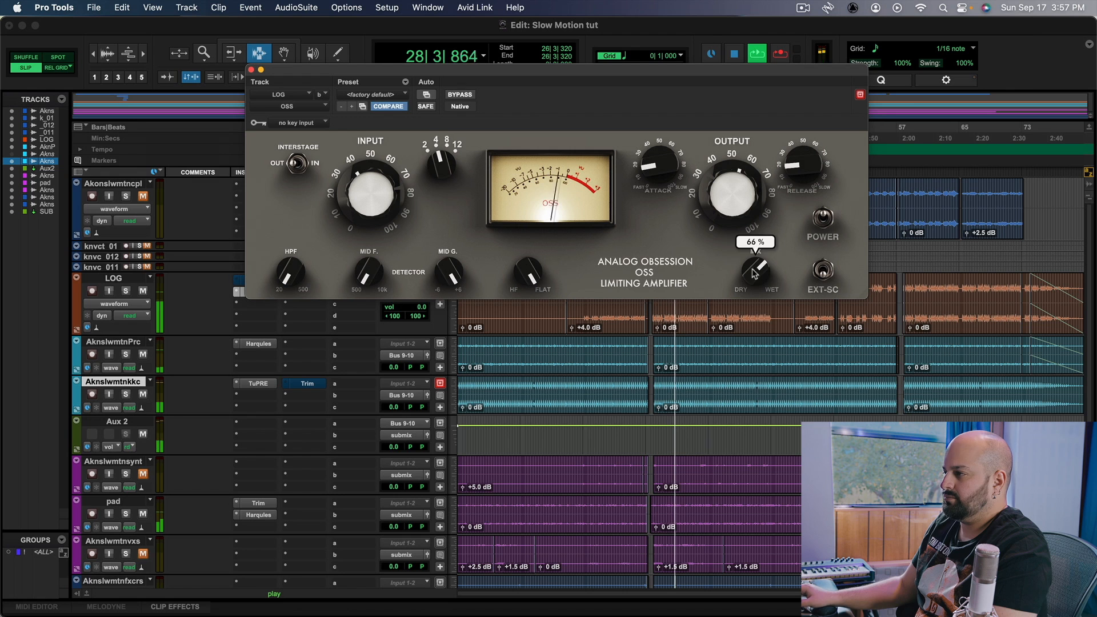
left_click(457, 96)
left_click(457, 96)
left_click(251, 69)
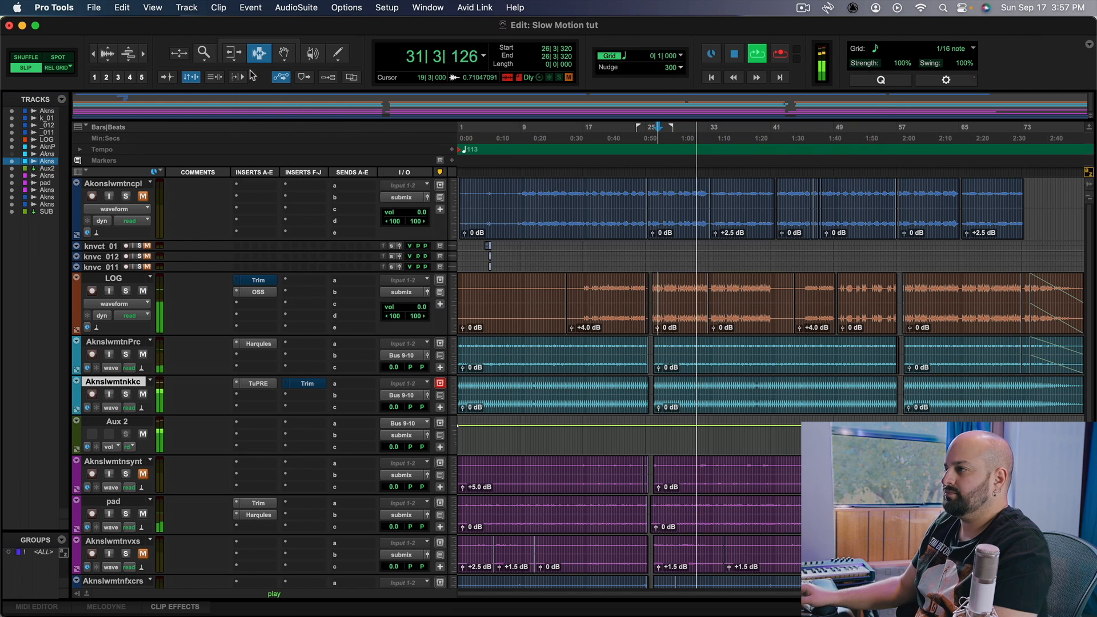
key("space")
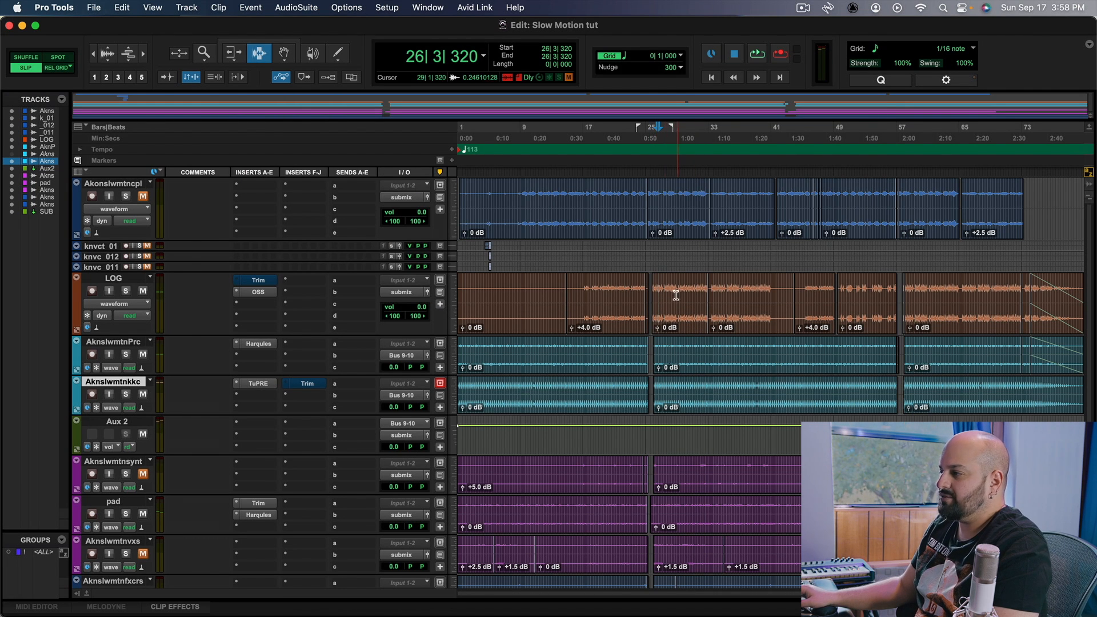
- Bypass OSS on the LOG track and briefly play the mix from 25|4|320
left_click(655, 295)
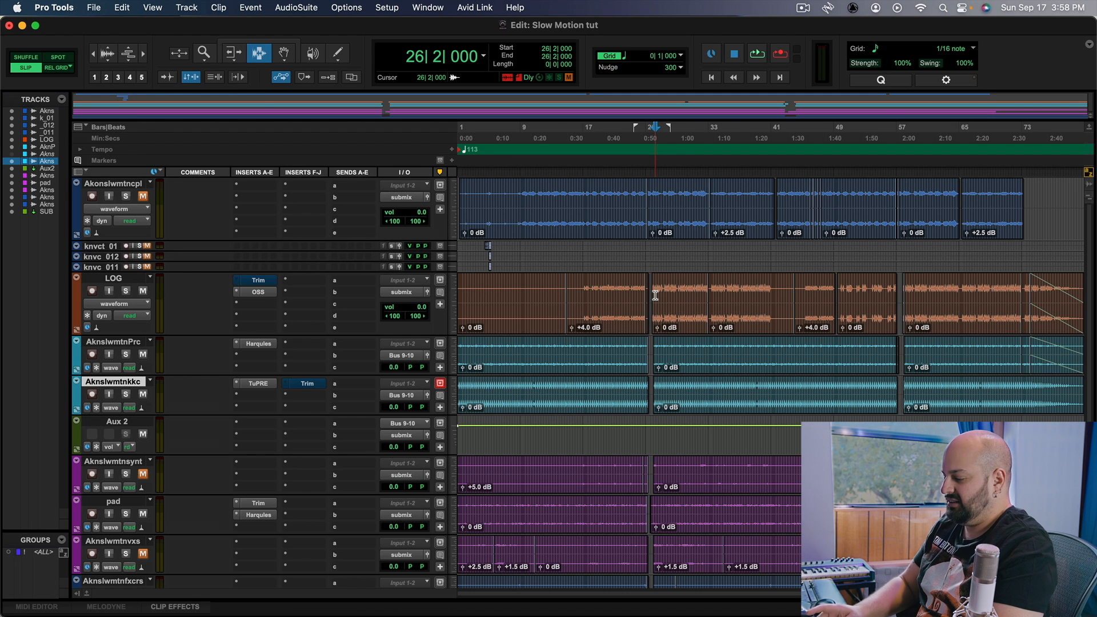
key("super+bracketright")
key("super+bracketright")
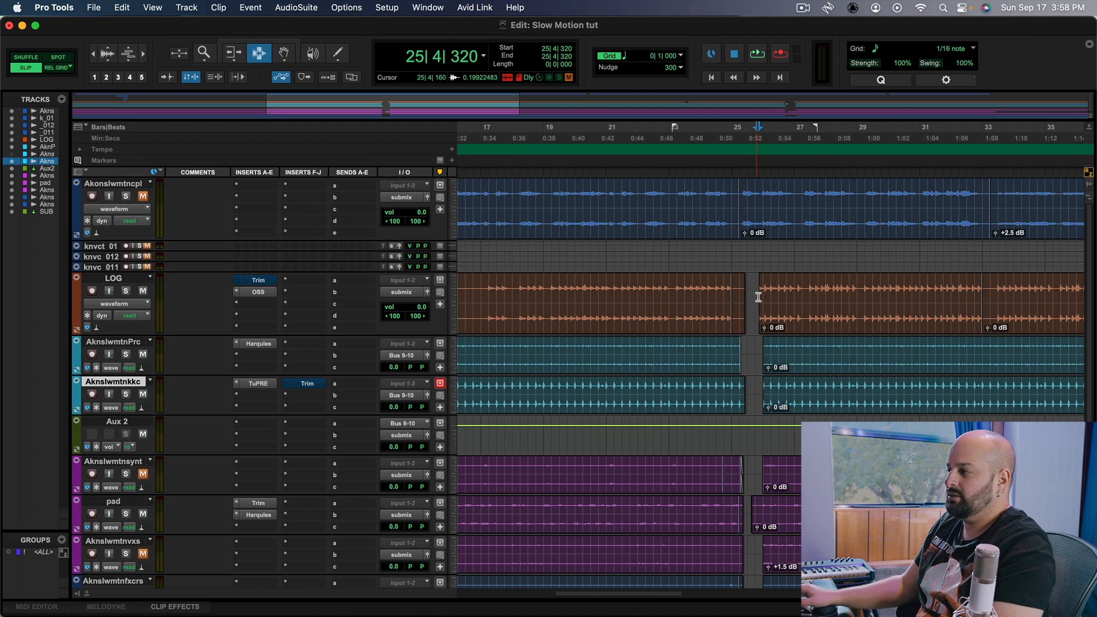
left_click(255, 292, "super")
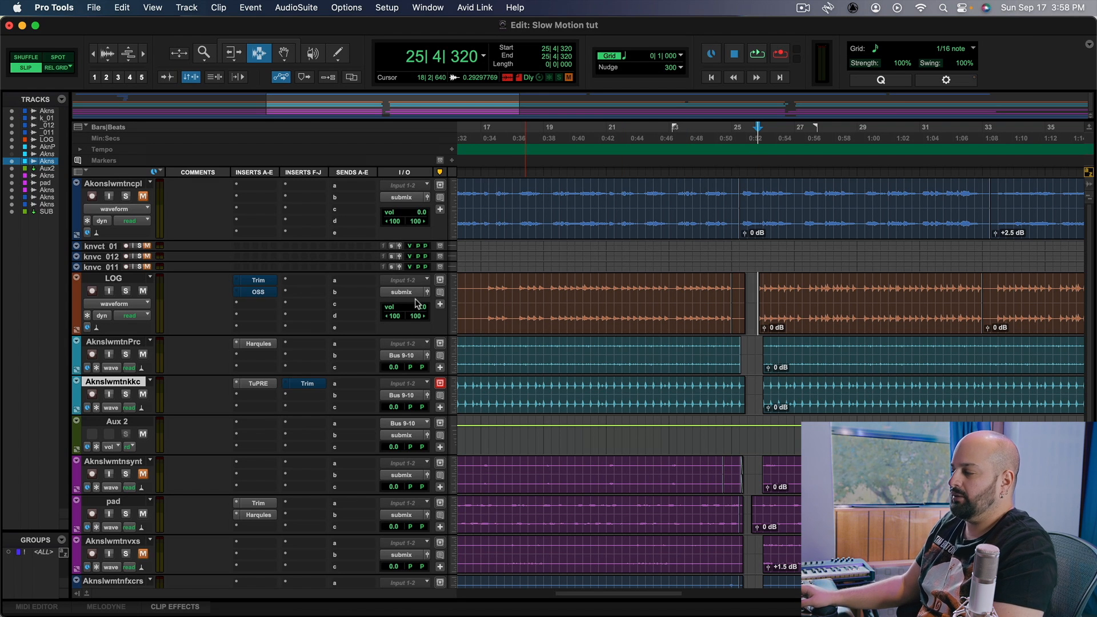
key("space")
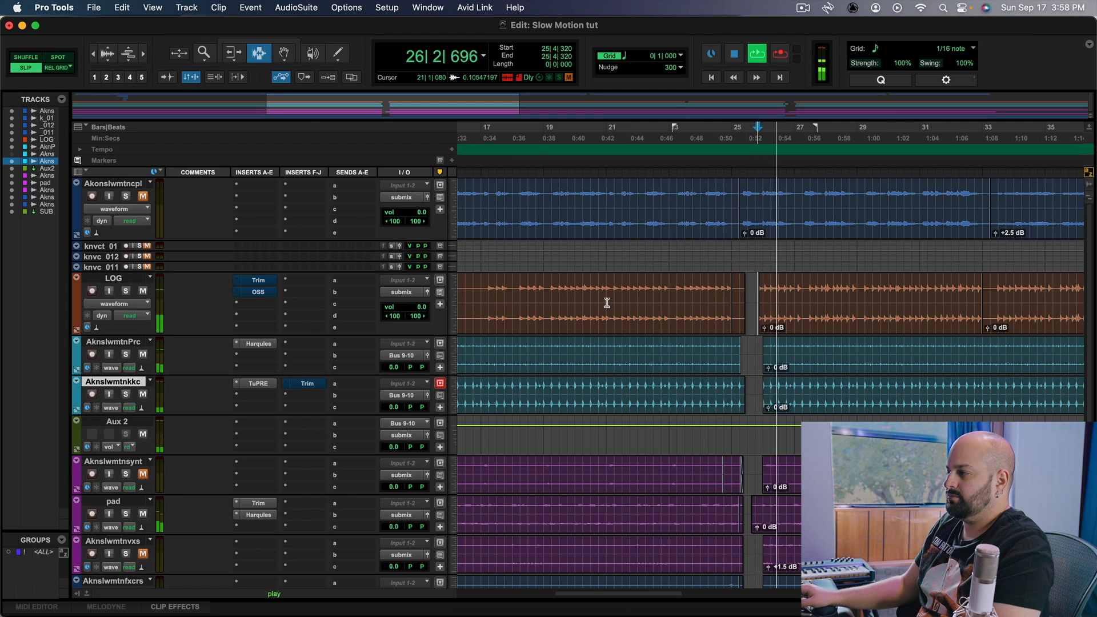
key("space")
- Listen from 27|2|400 with OSS bypassed, and replay the same passage with OSS active
left_click(807, 308)
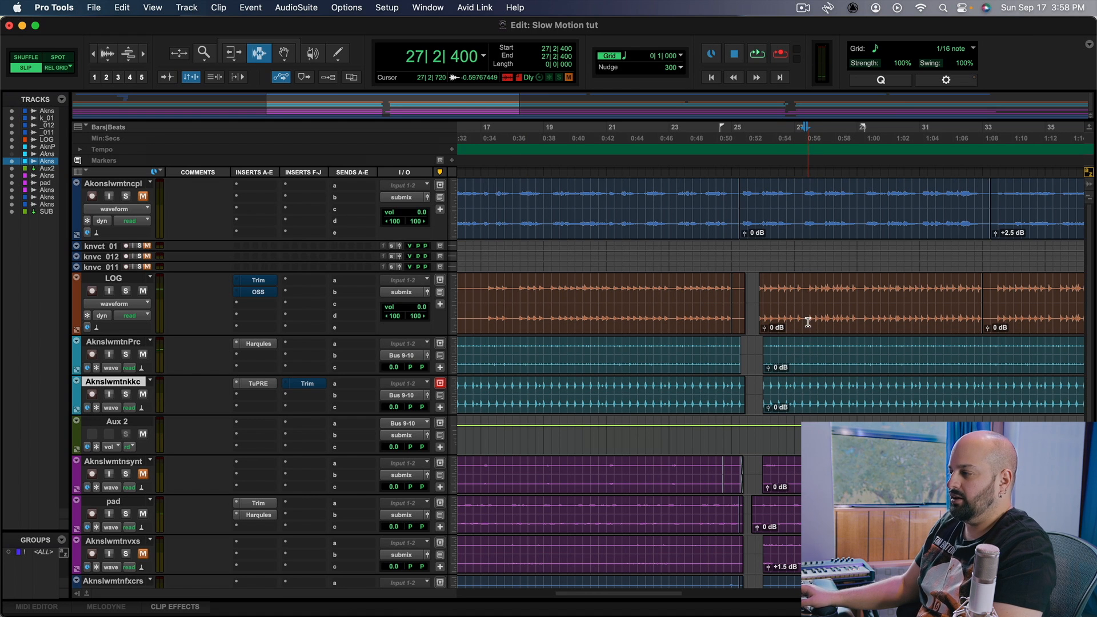
key("space")
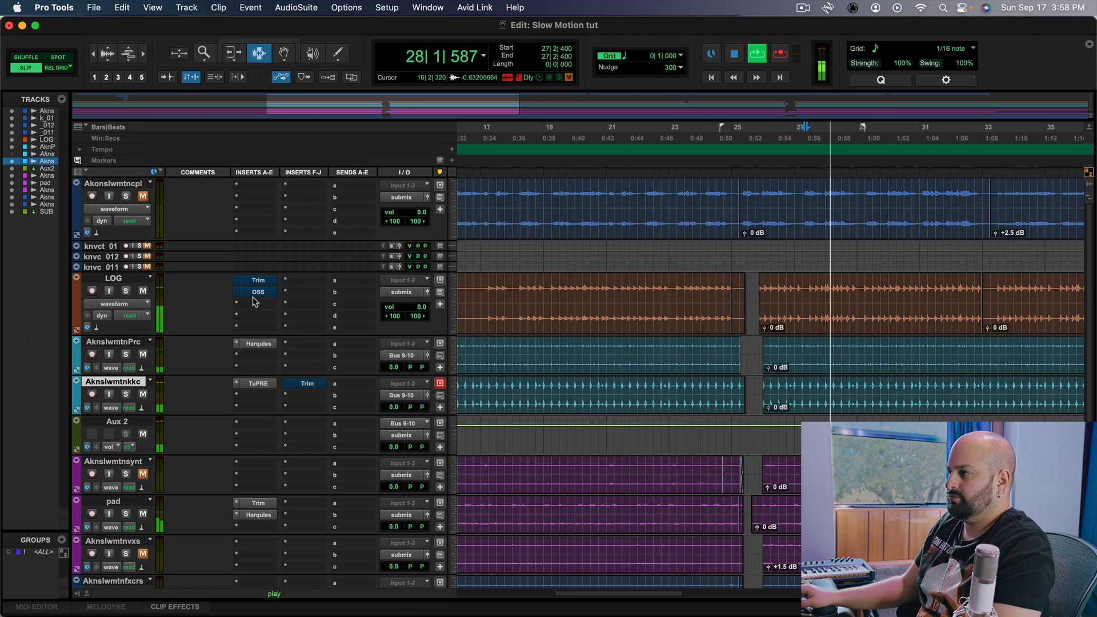
key("space")
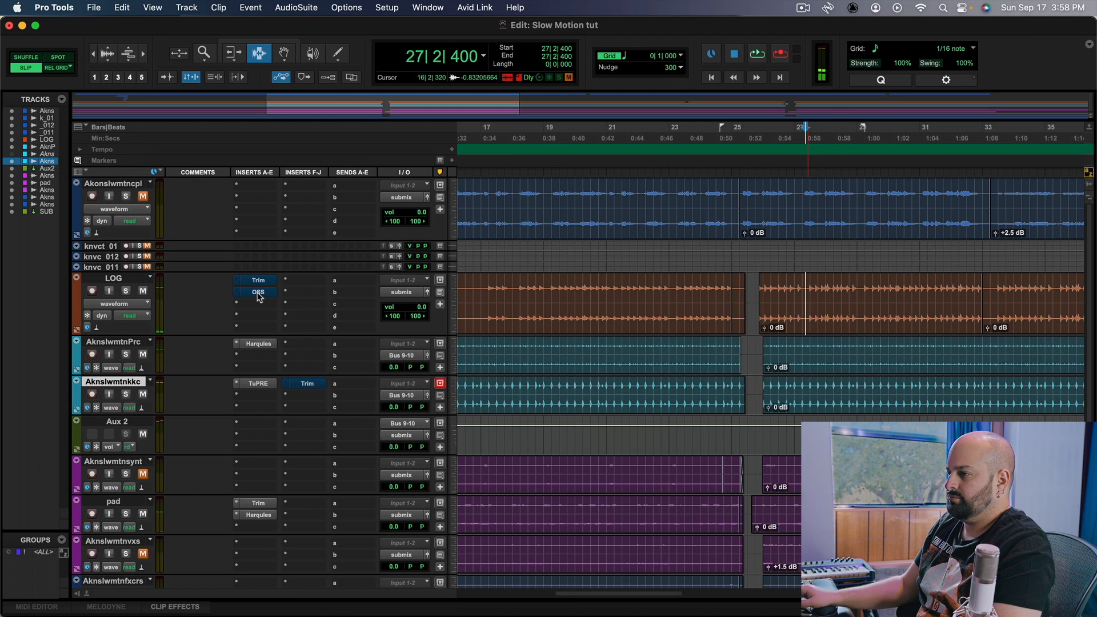
left_click(259, 292, "super")
key("space")
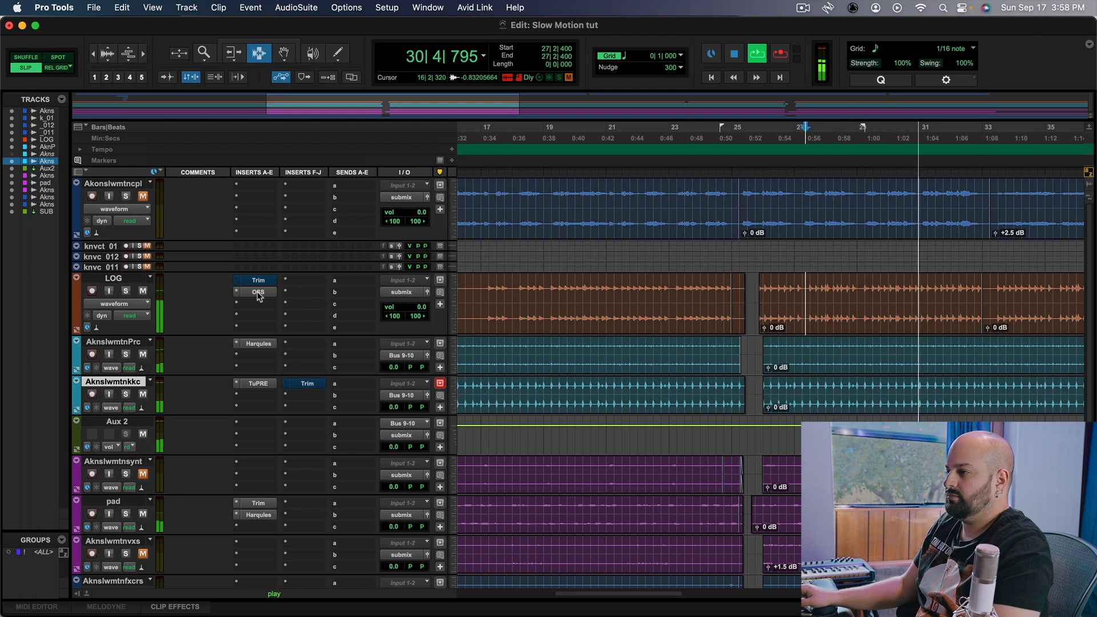
key("space")
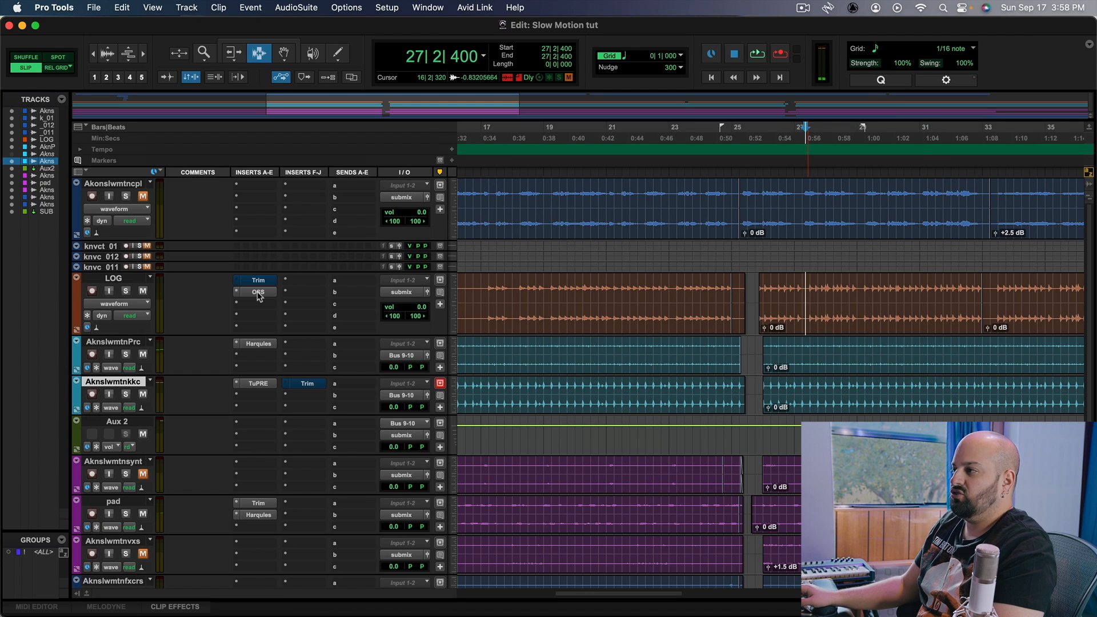
- Slow the OSS attack slightly on LOG during playback, compare it with bypass, and close the plug-in
left_click(258, 293)
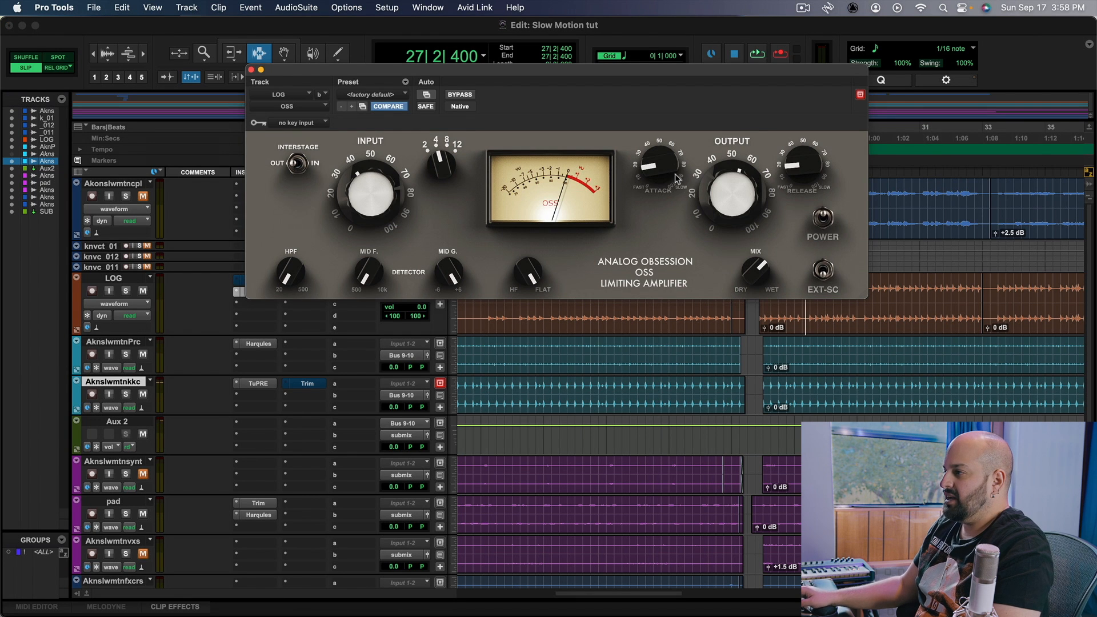
mouse_move(659, 165)
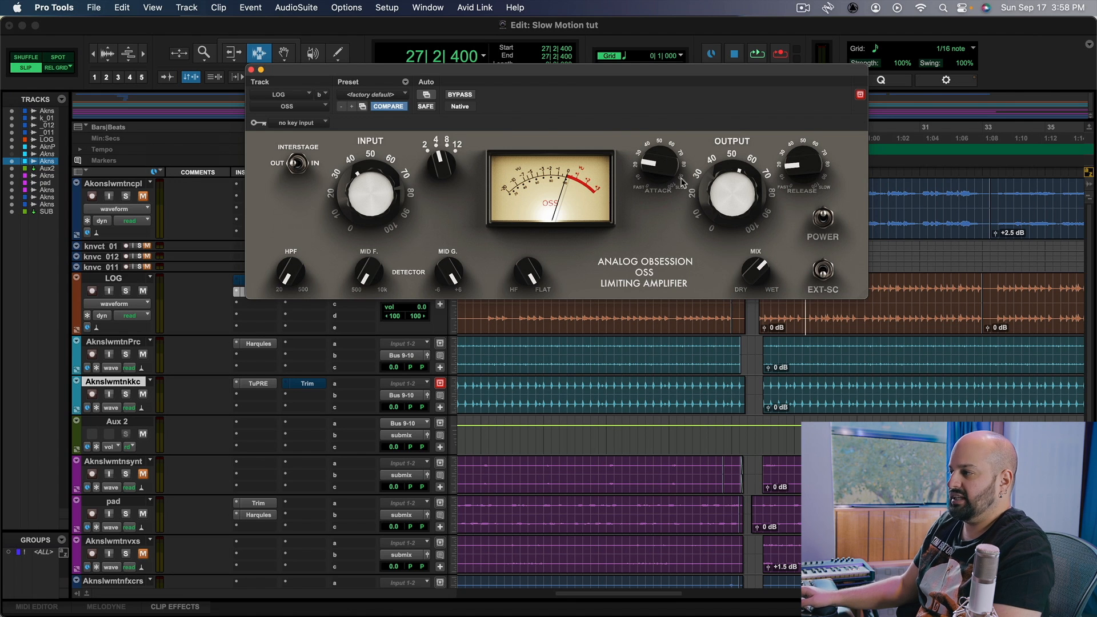
key("space")
left_click_drag(658, 173, 657, 166)
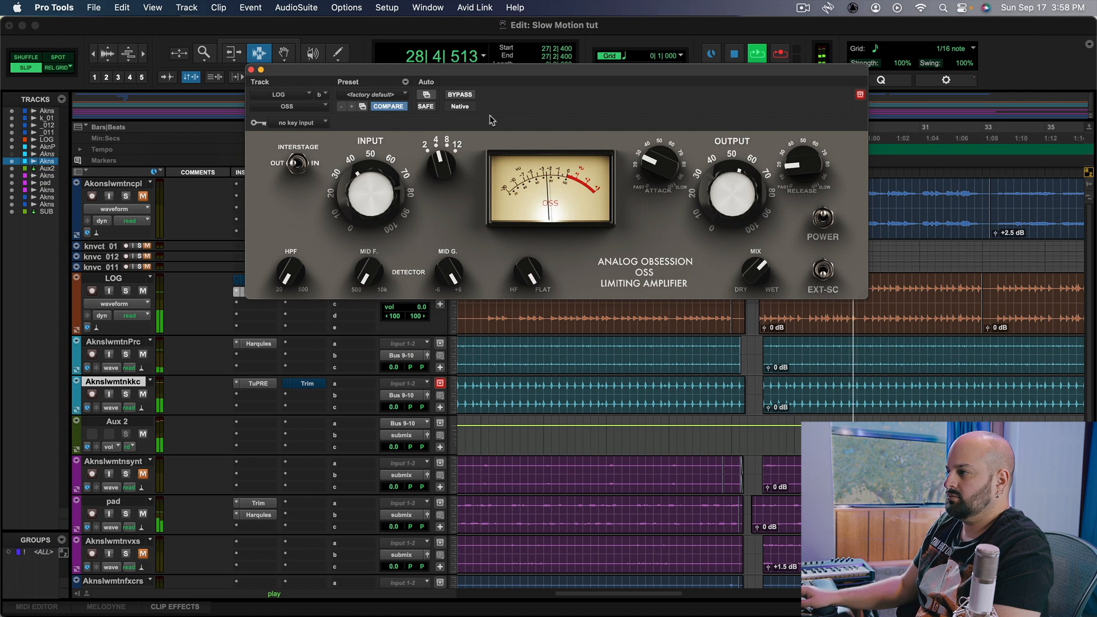
left_click(457, 95)
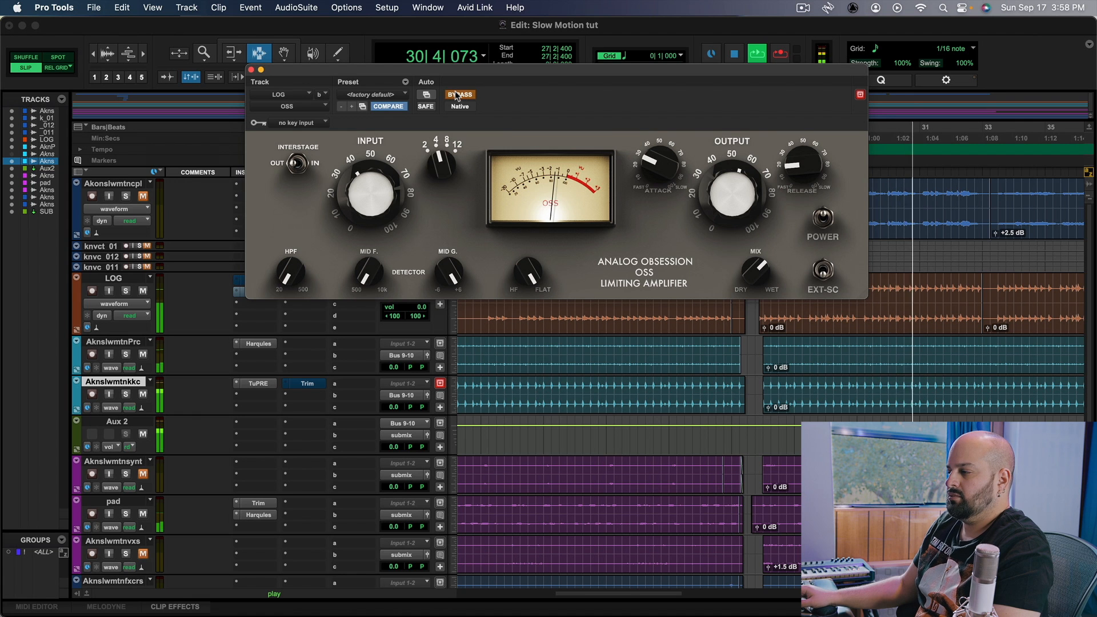
left_click(251, 69)
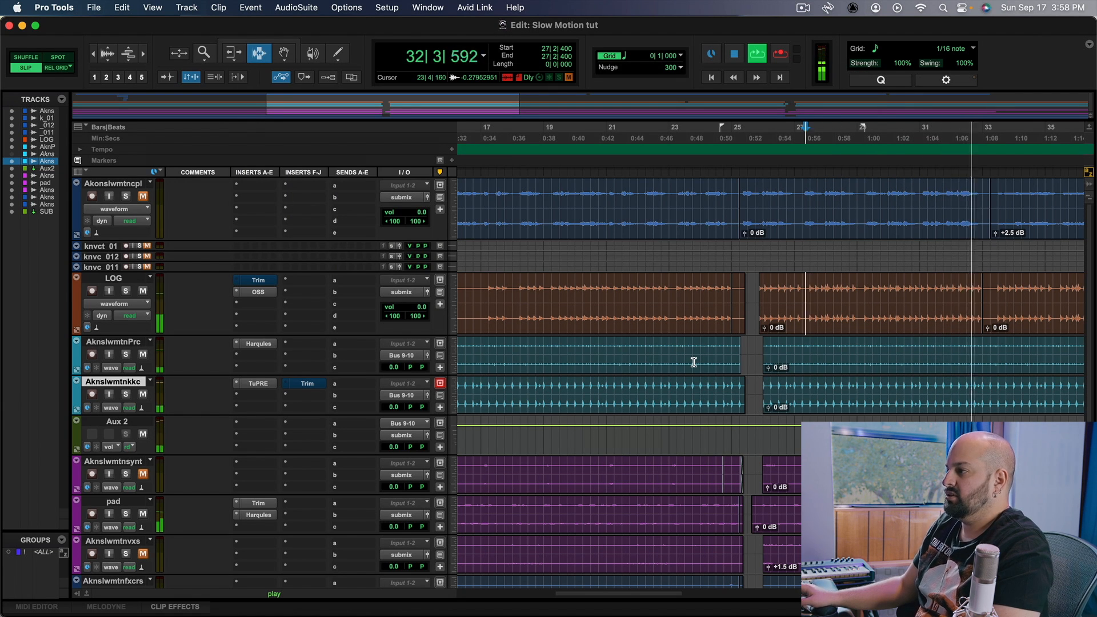
- Stop playback, place the edit cursor at 25|3|640, and show the whole session timeline
key("space")
left_click(748, 343)
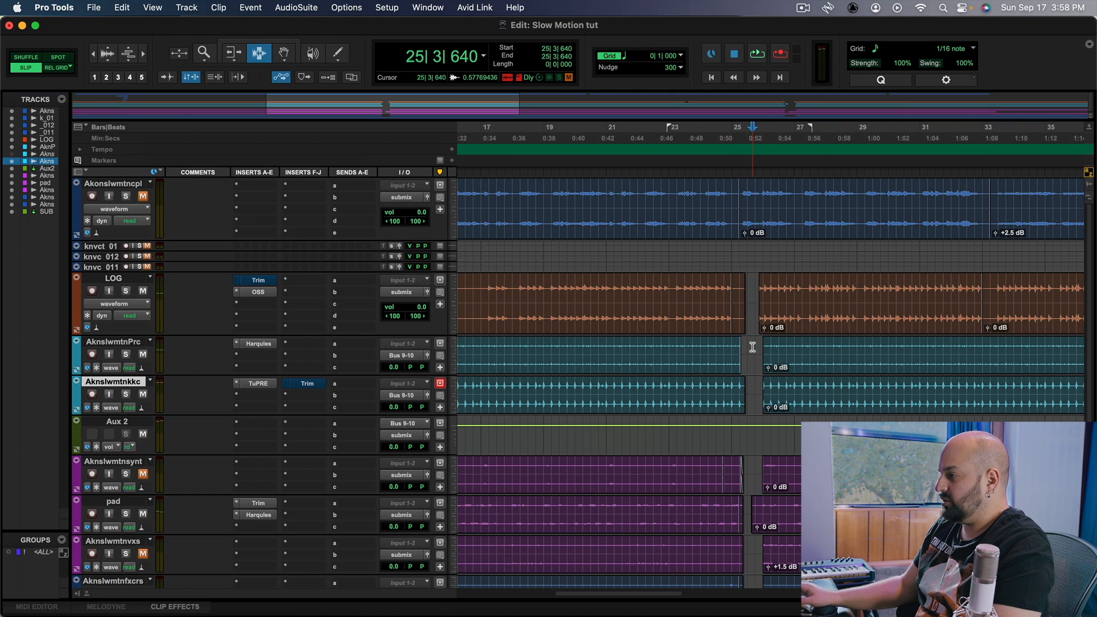
key("alt+a")
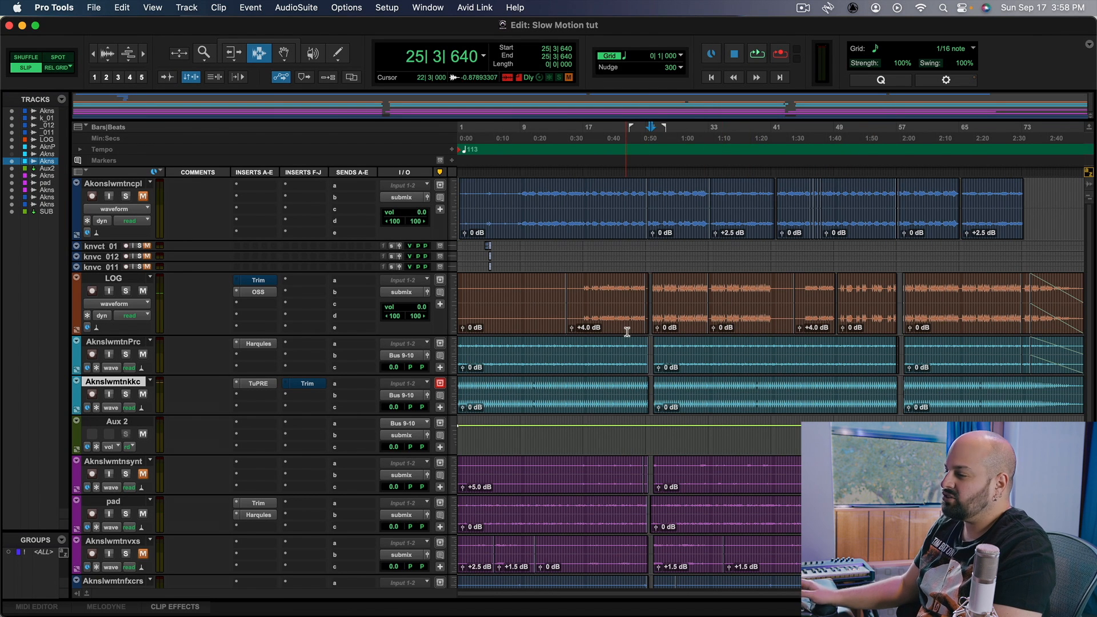
- Play the mix from 26|1|000 and briefly solo the Aknslwmtnsynt track to hear it alone
scroll(657, 354, "down", 5)
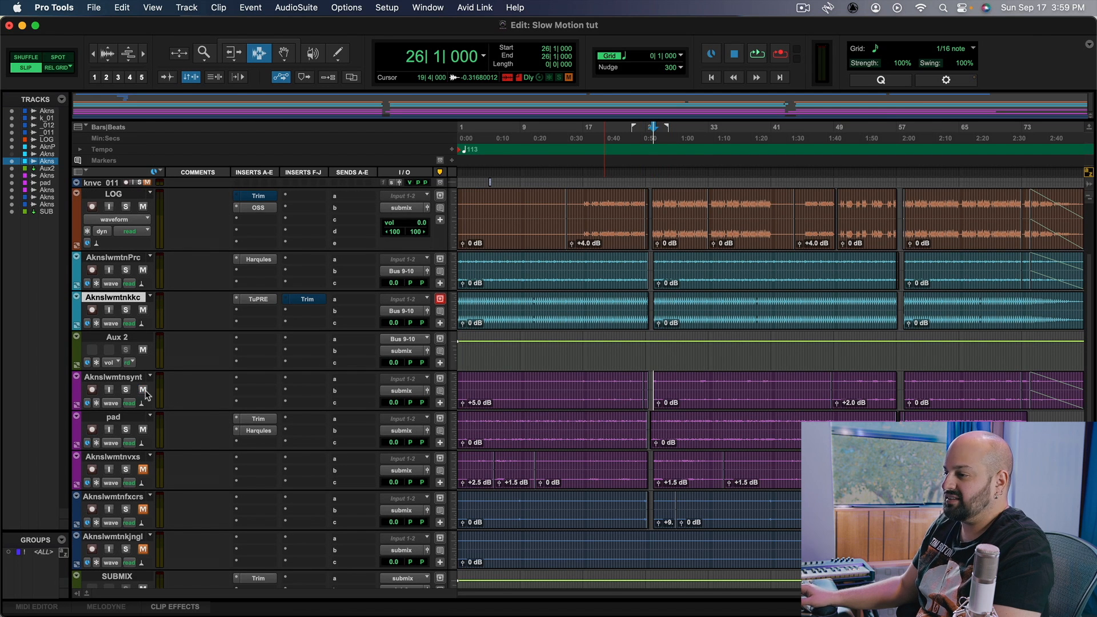
key("super+bracketright")
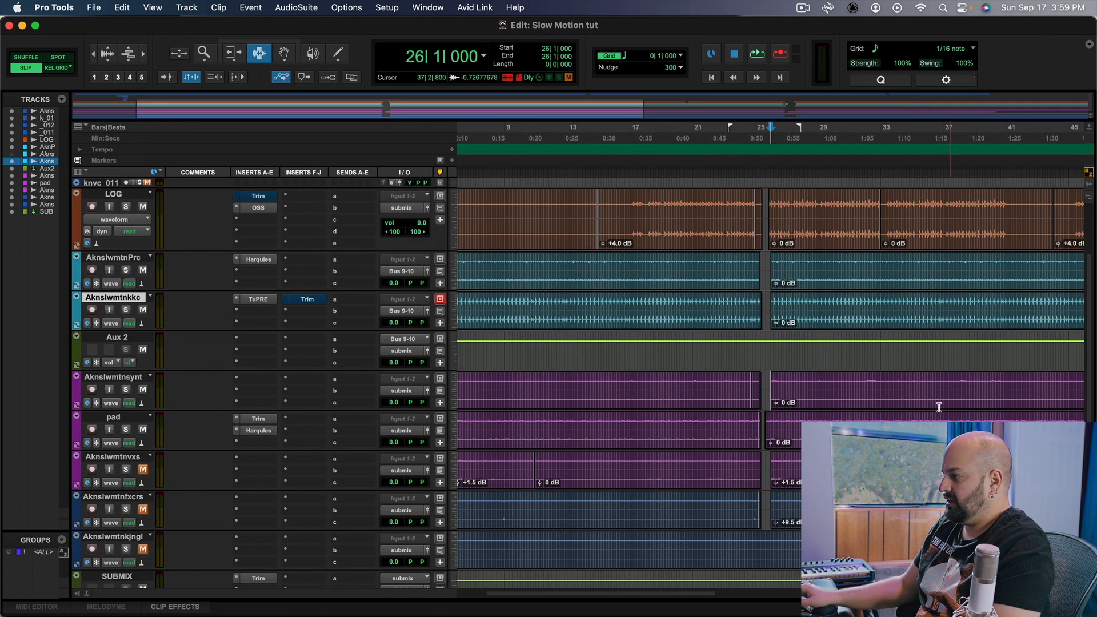
key("space")
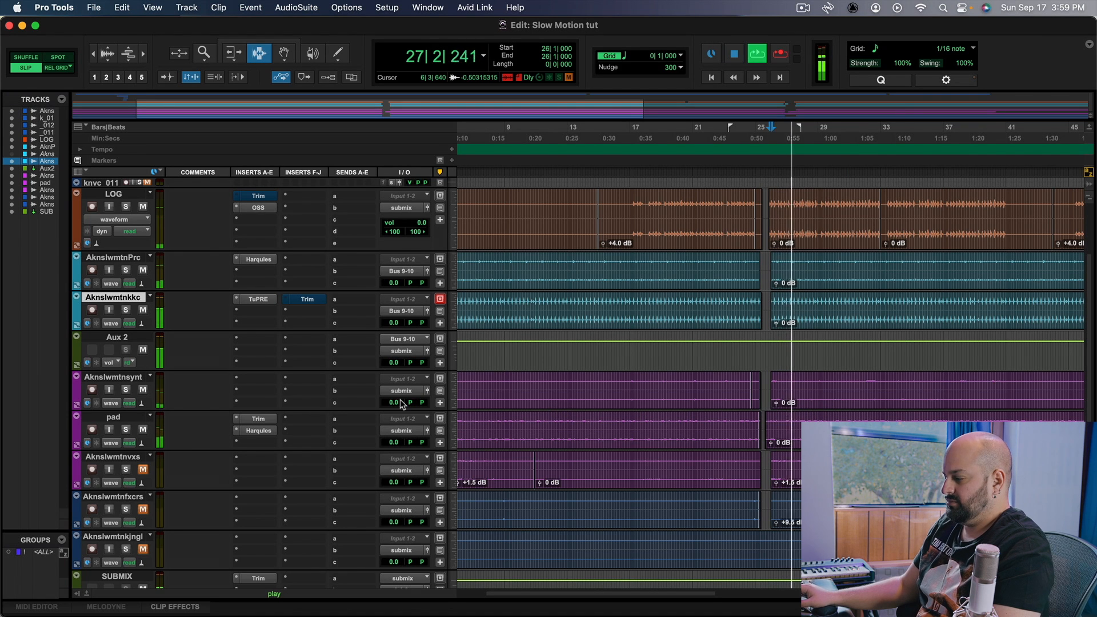
left_click(127, 390)
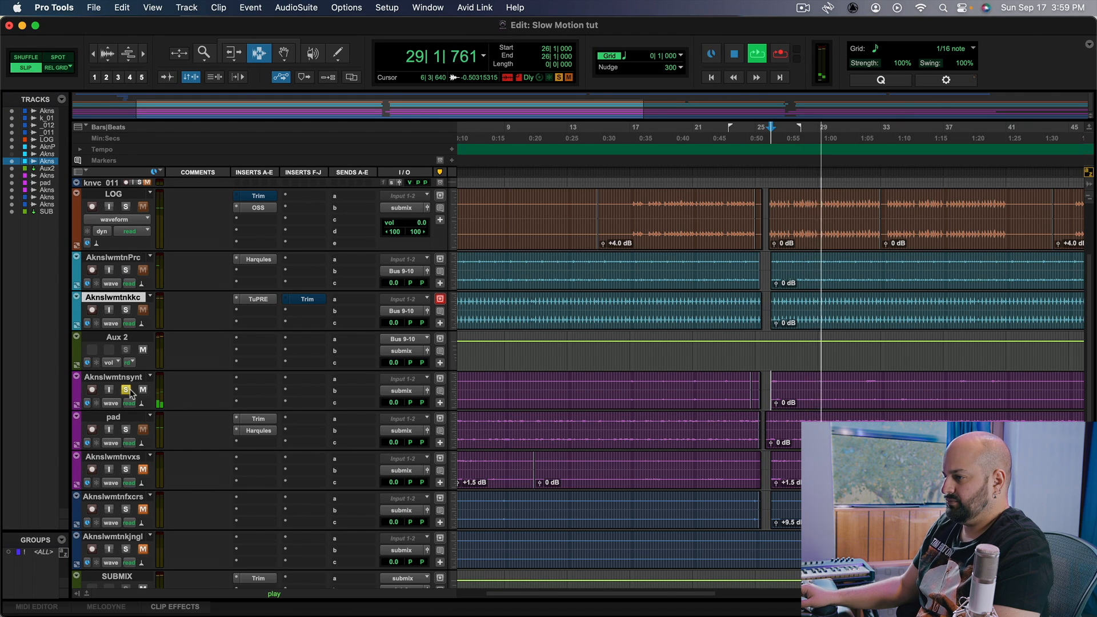
left_click(126, 390)
key("space")
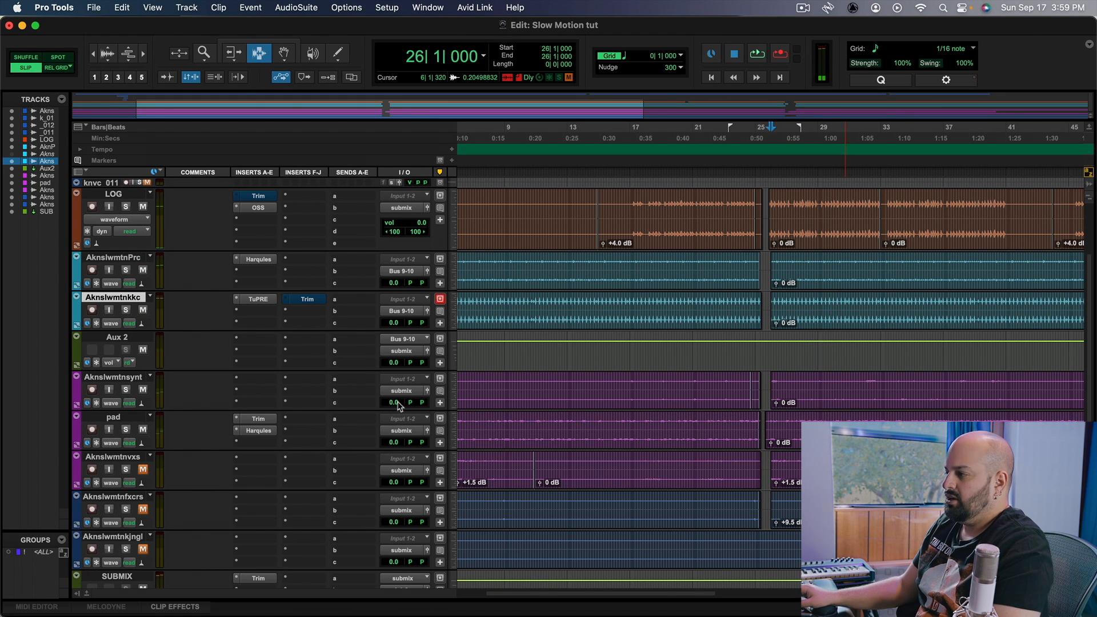
- Raise the Aknslwmtnsynt track volume to +4.8 dB, checking the level in the mix and soloed
left_click(394, 402)
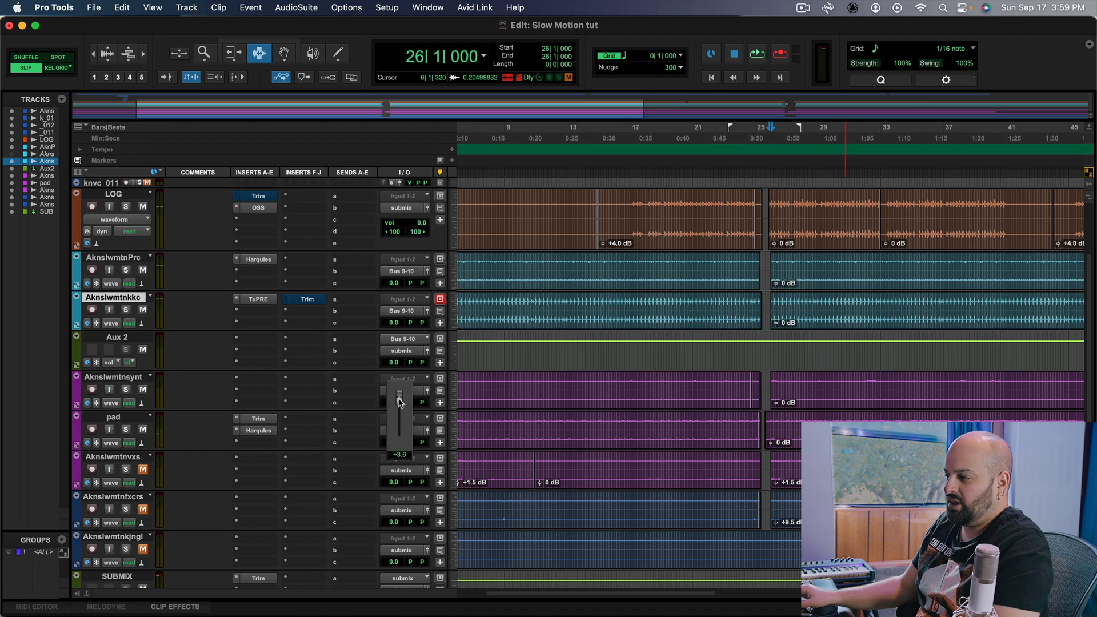
left_click_drag(399, 402, 399, 403)
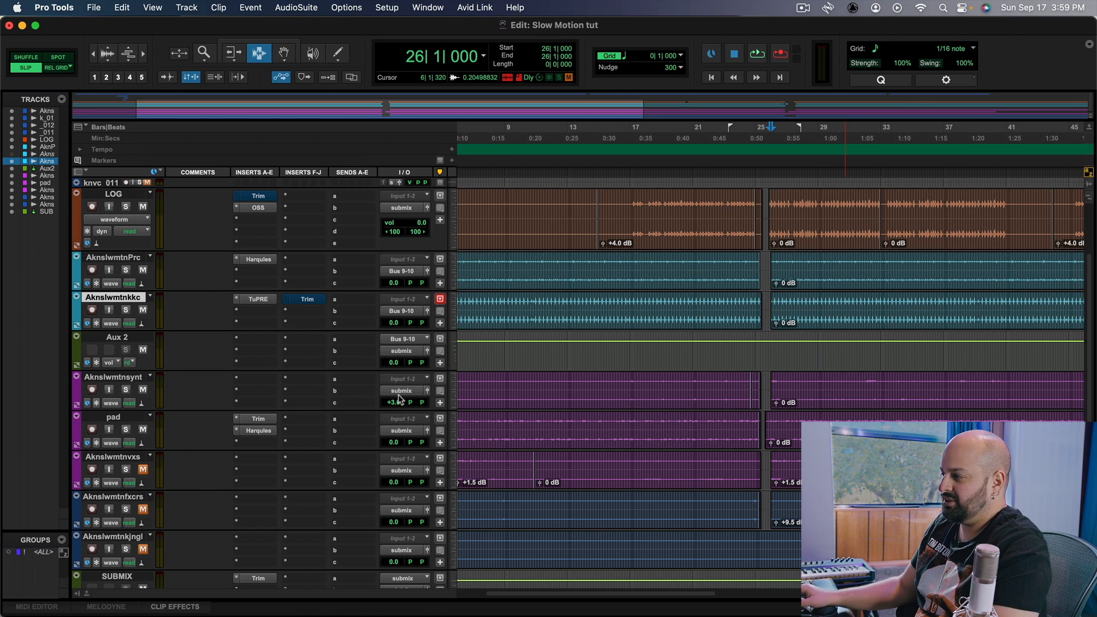
key("space")
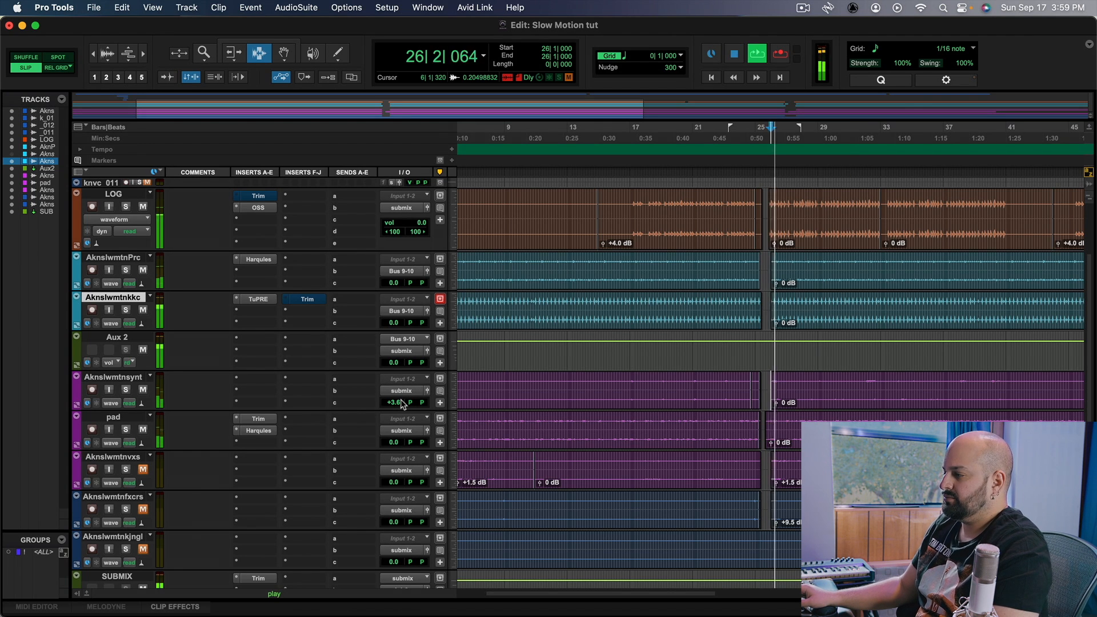
left_click_drag(394, 403, 395, 405)
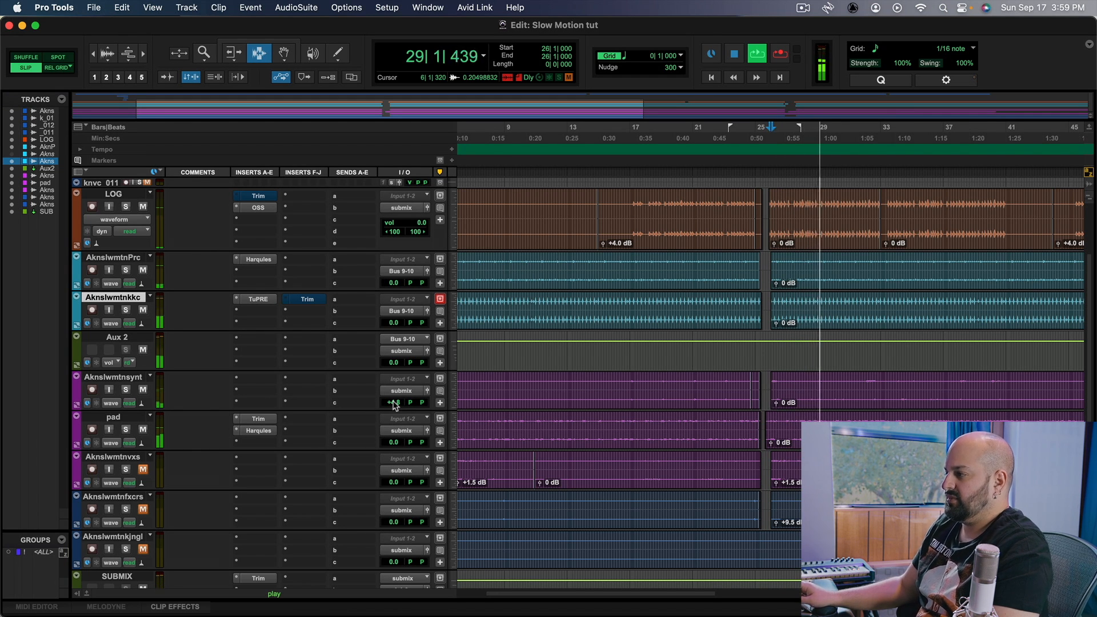
left_click(127, 390)
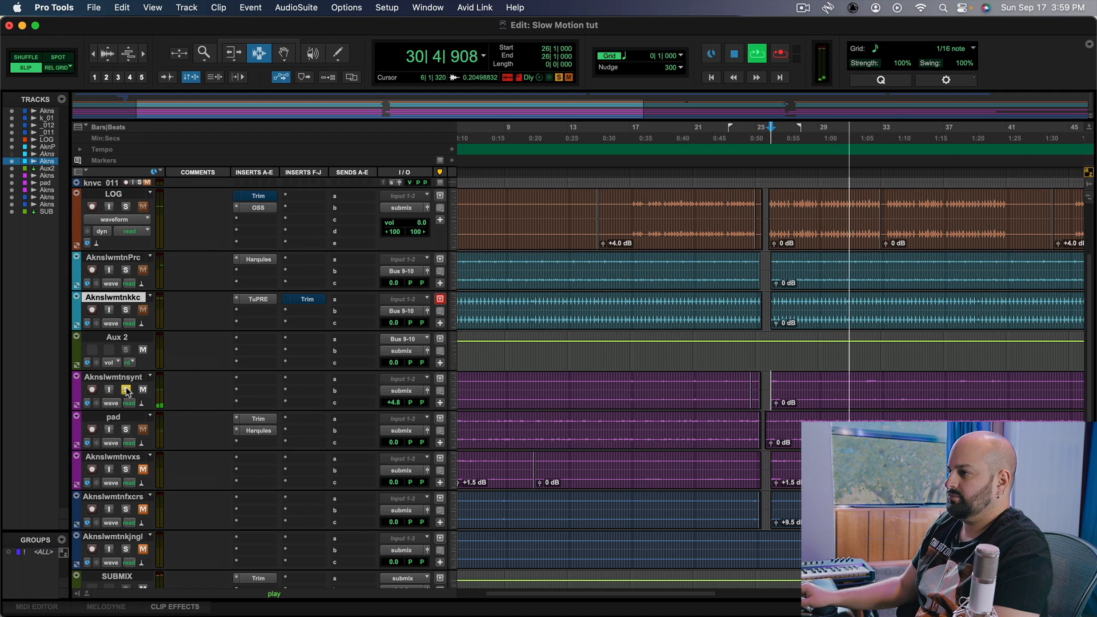
left_click(127, 390)
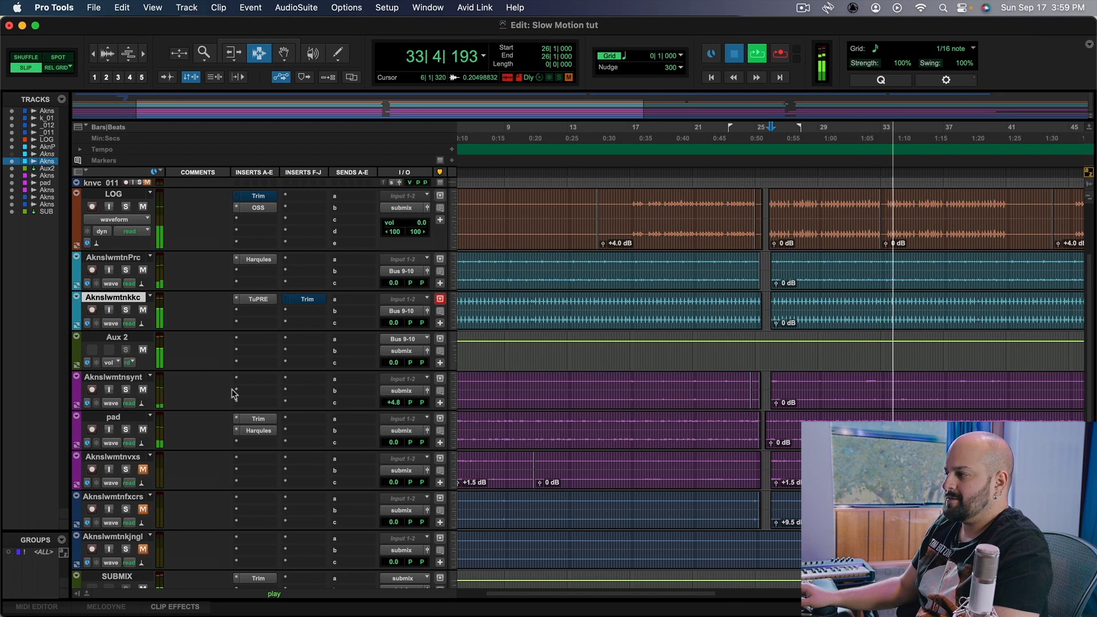
key("space")
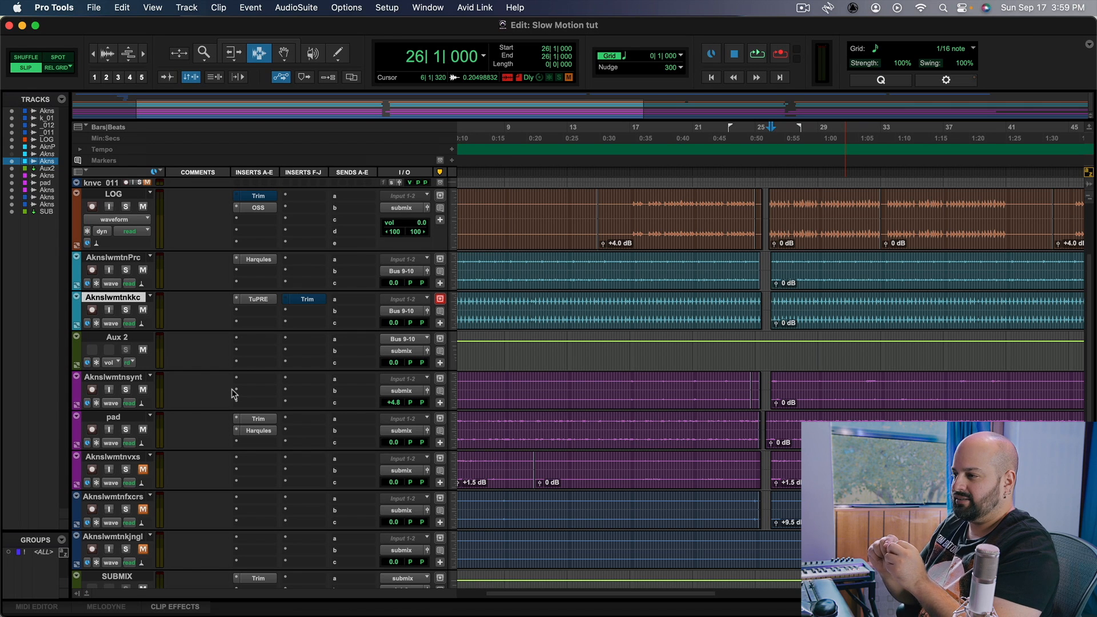
- Insert the stereo Analog Obsession FIVER equalizer in the Aknslwmtnsynt track's first insert slot
left_click(252, 386)
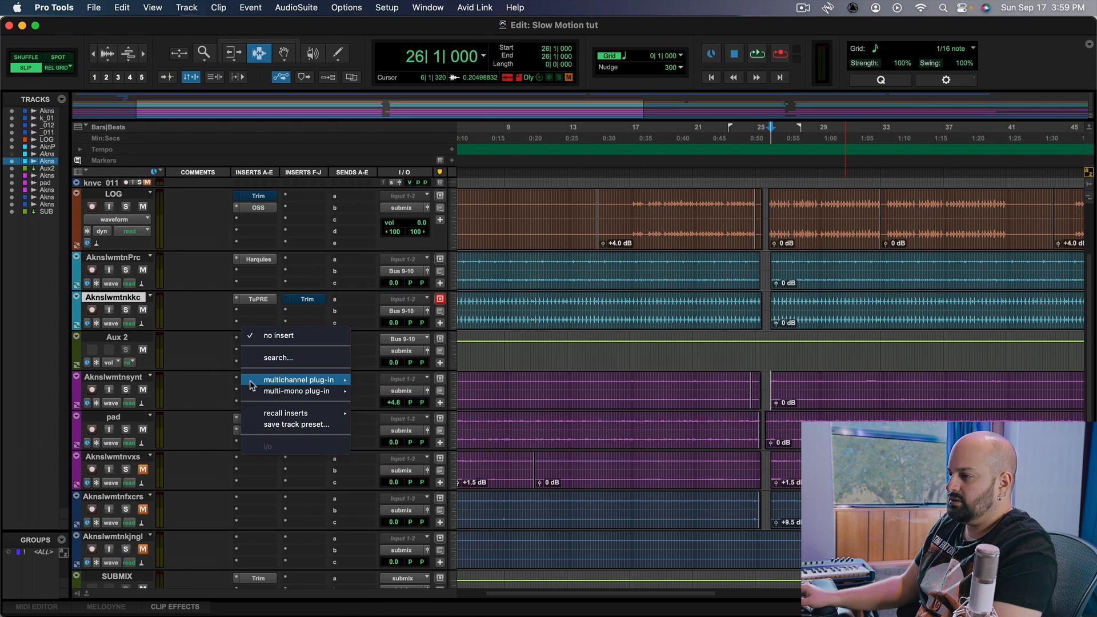
mouse_move(252, 385)
mouse_move(451, 203)
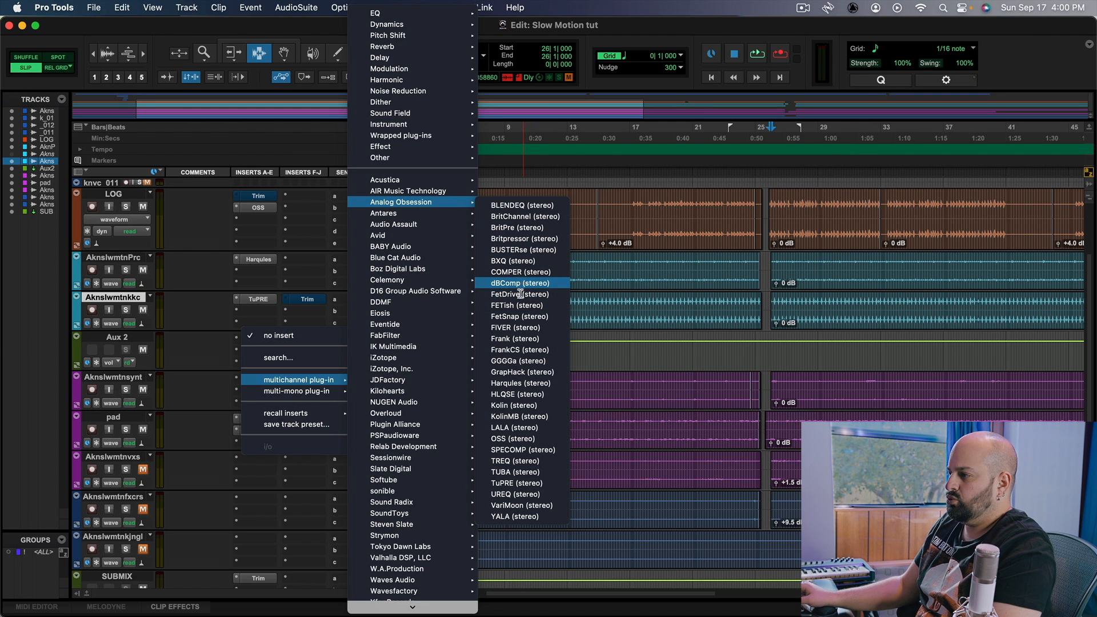
left_click(516, 328)
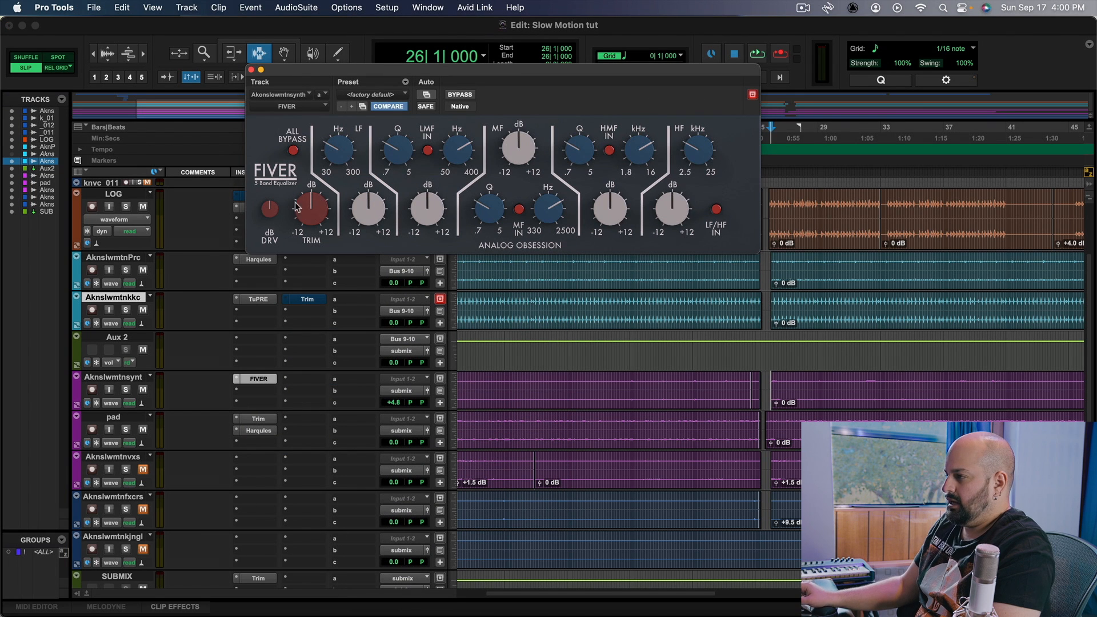
- Solo Aknslwmtnsynt and compare FIVER bypassed and active at its factory default settings during playback
left_click(126, 390)
left_click(467, 95)
key("space")
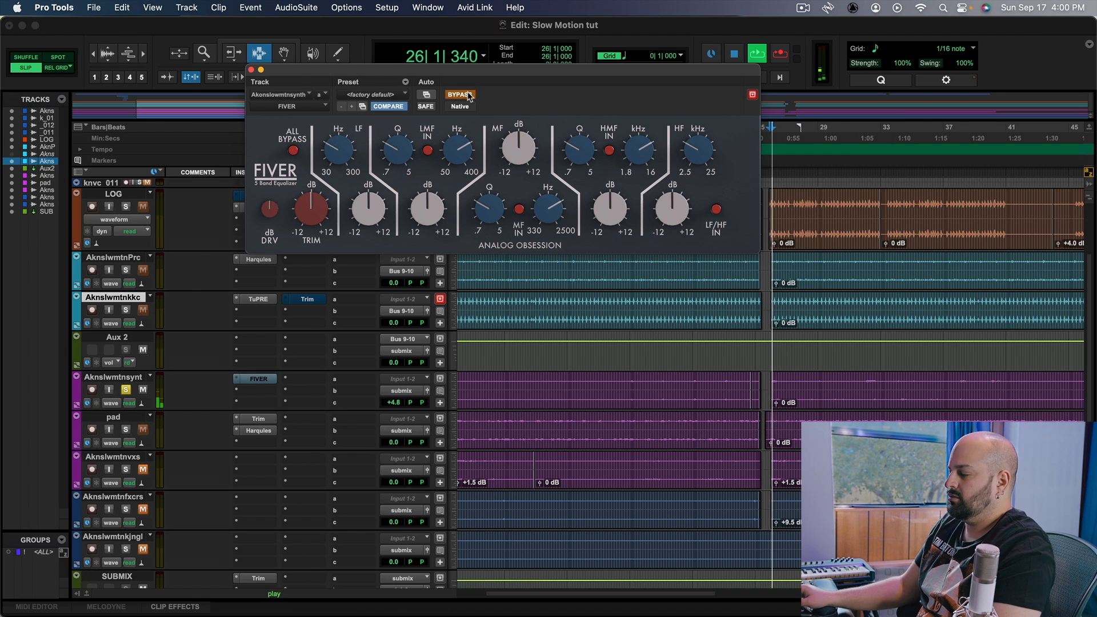
left_click(468, 95)
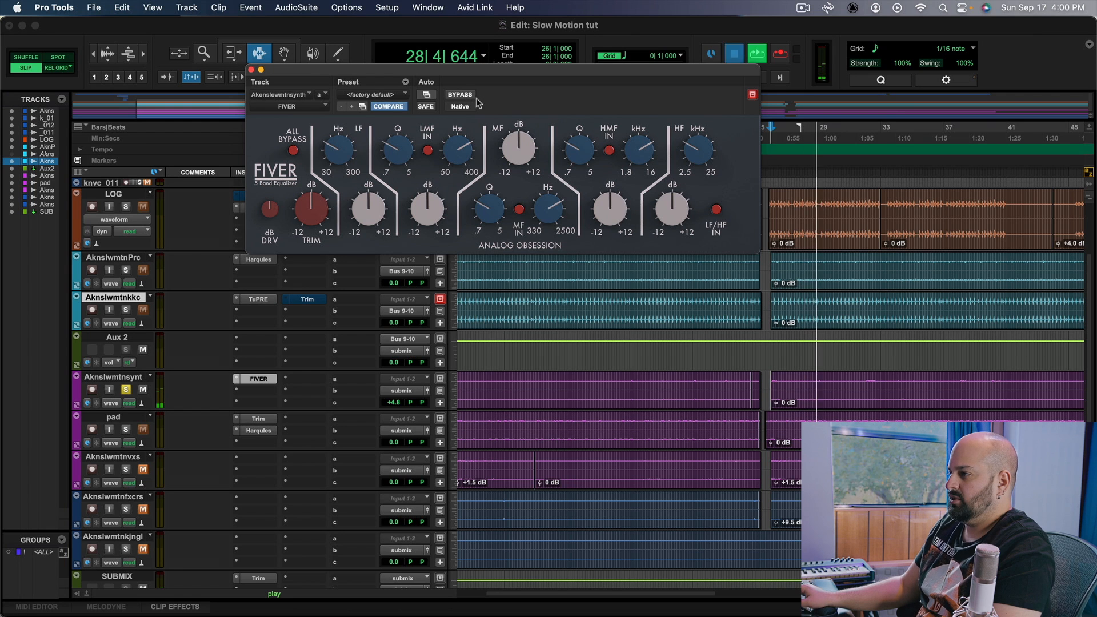
key("space")
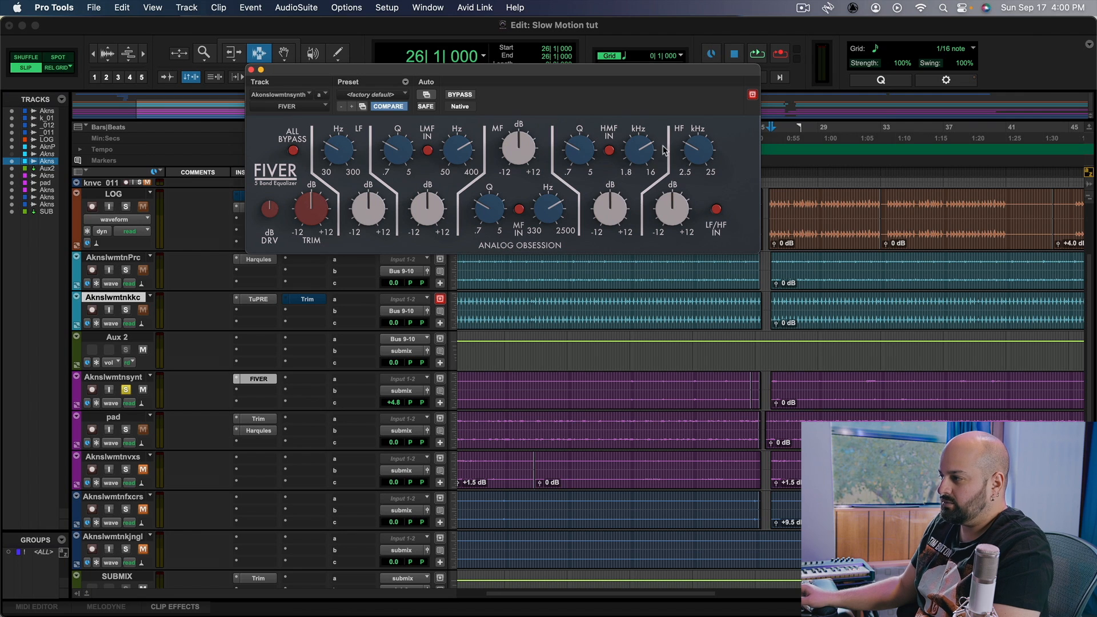
- Set FIVER's HMF band to its narrowest Q and a full cut at about 5.62 kHz, and start playback
left_click_drag(597, 156, 597, 149)
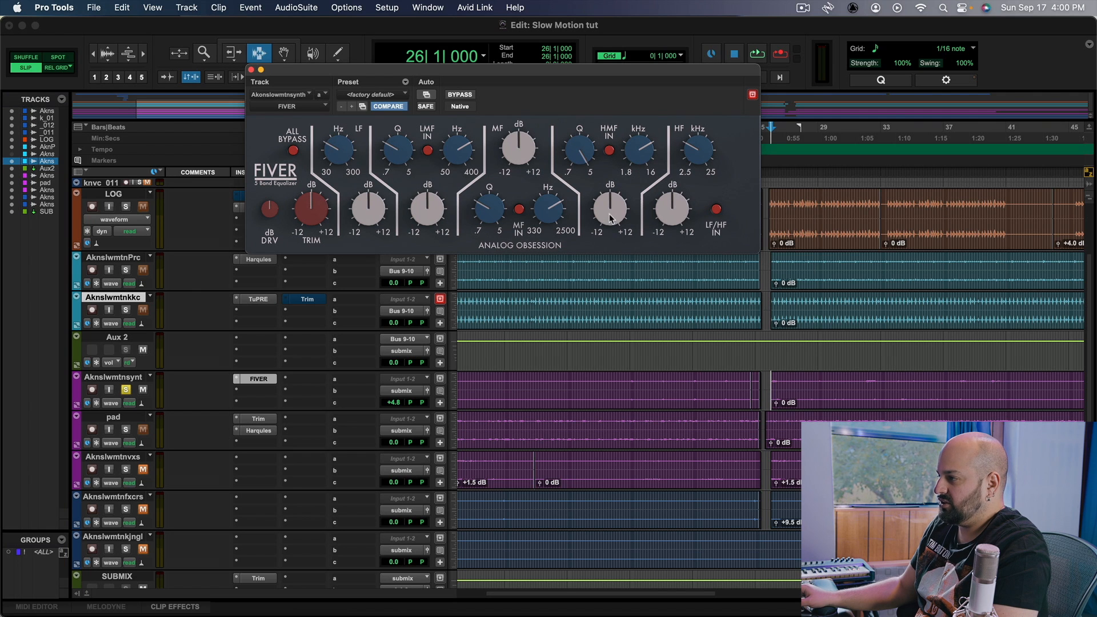
left_click_drag(617, 213, 617, 246)
left_click_drag(636, 137, 636, 146)
key("space")
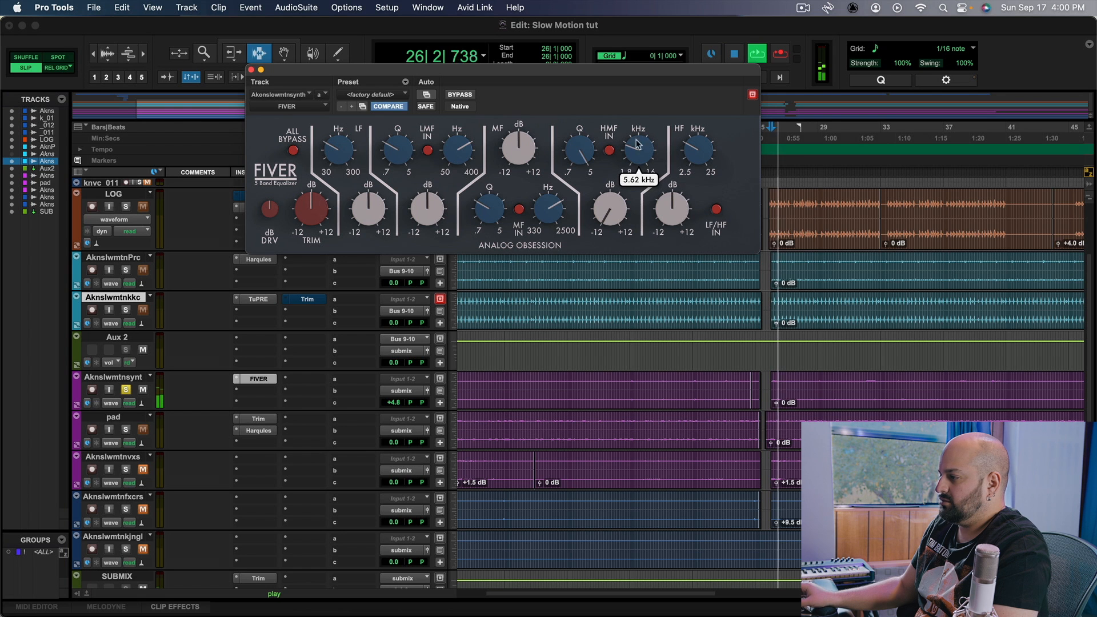
- Select the synth passage from 26|3|400 to 26|4|440 on Aknslwmtnsynt and play it in a loop
key("space")
left_click(783, 379)
key("t")
key("t")
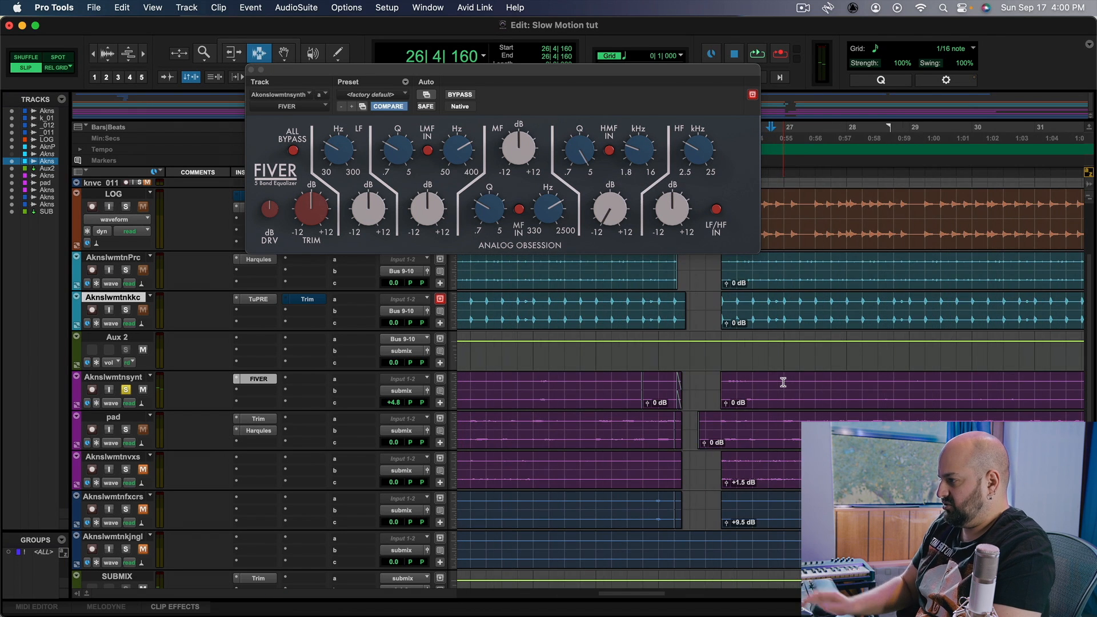
left_click(109, 51)
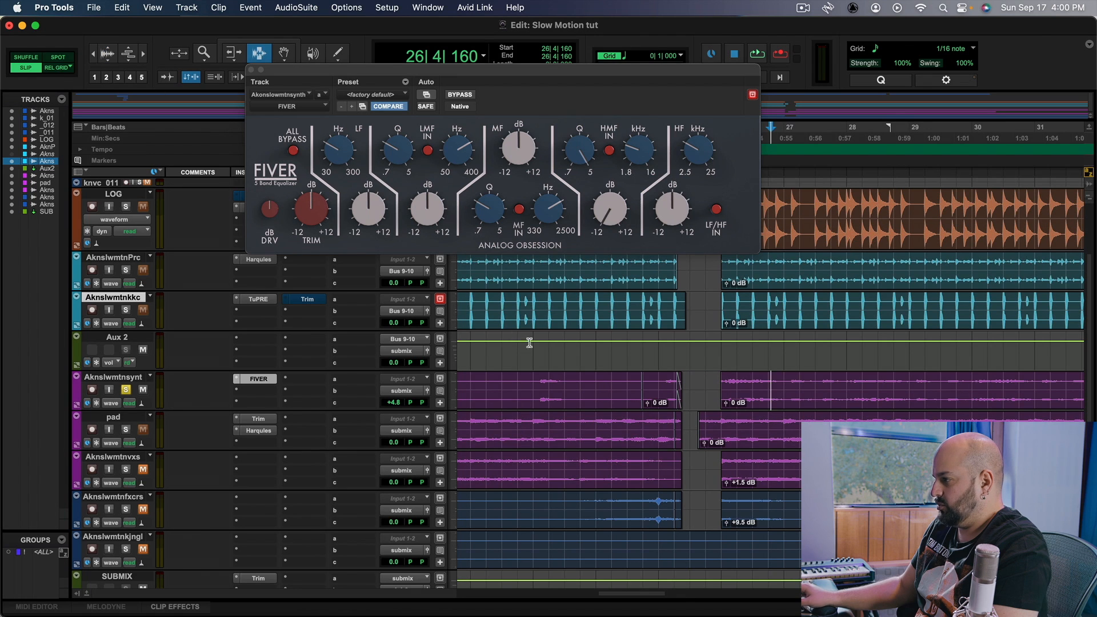
left_click(758, 394)
key("space")
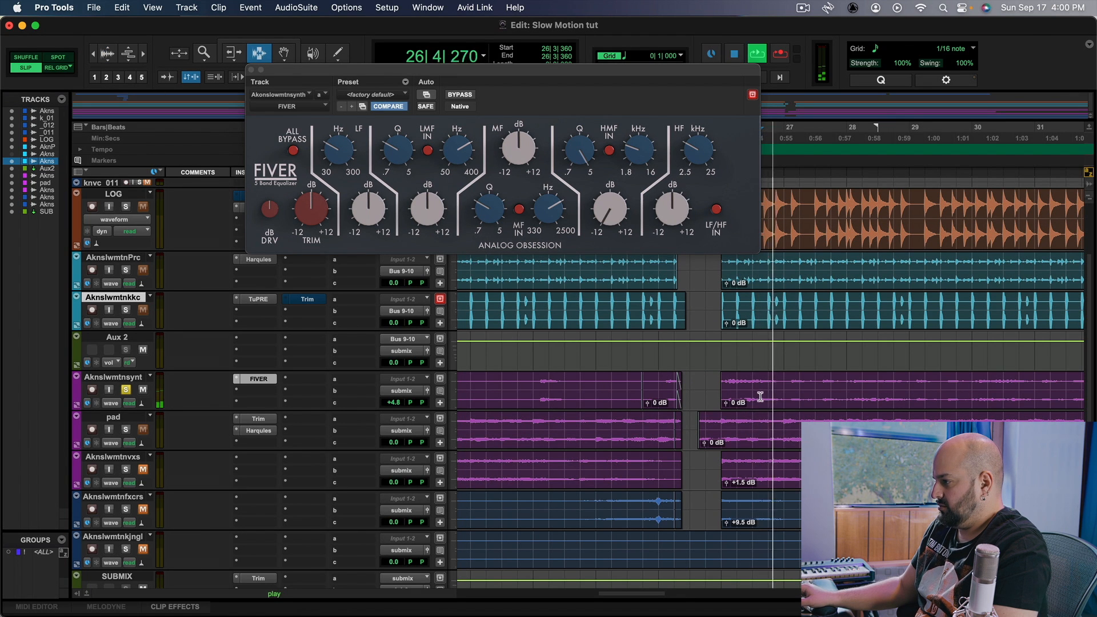
key("space")
key("space")
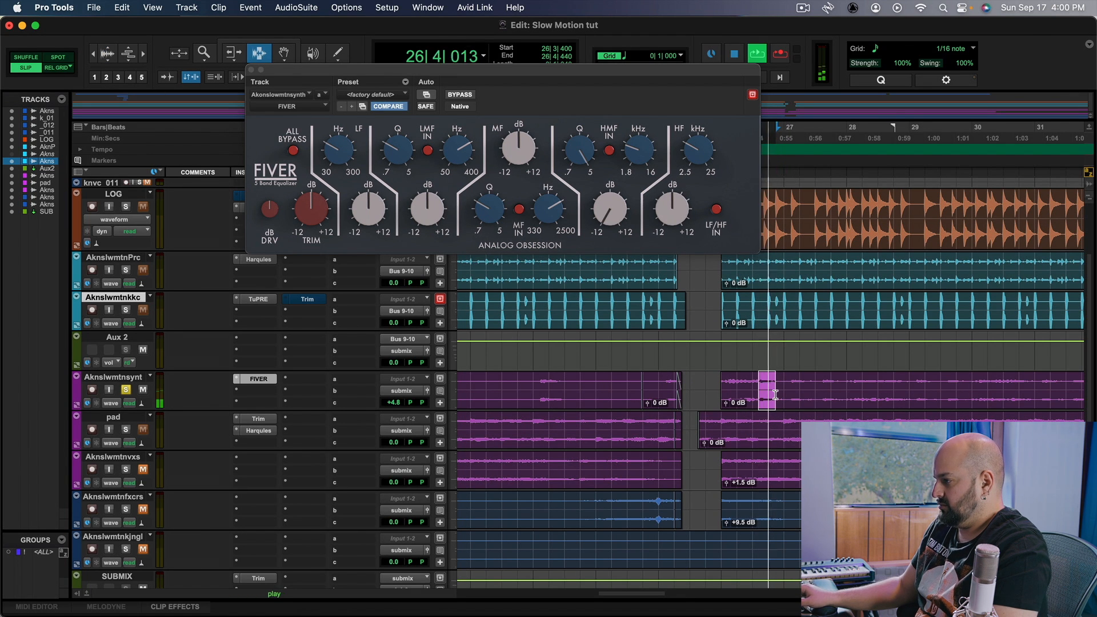
- Sweep FIVER's HMF cut frequency through 6.74 kHz up to about 10.18 kHz, comparing it with bypass along the way
left_click_drag(639, 150, 638, 149)
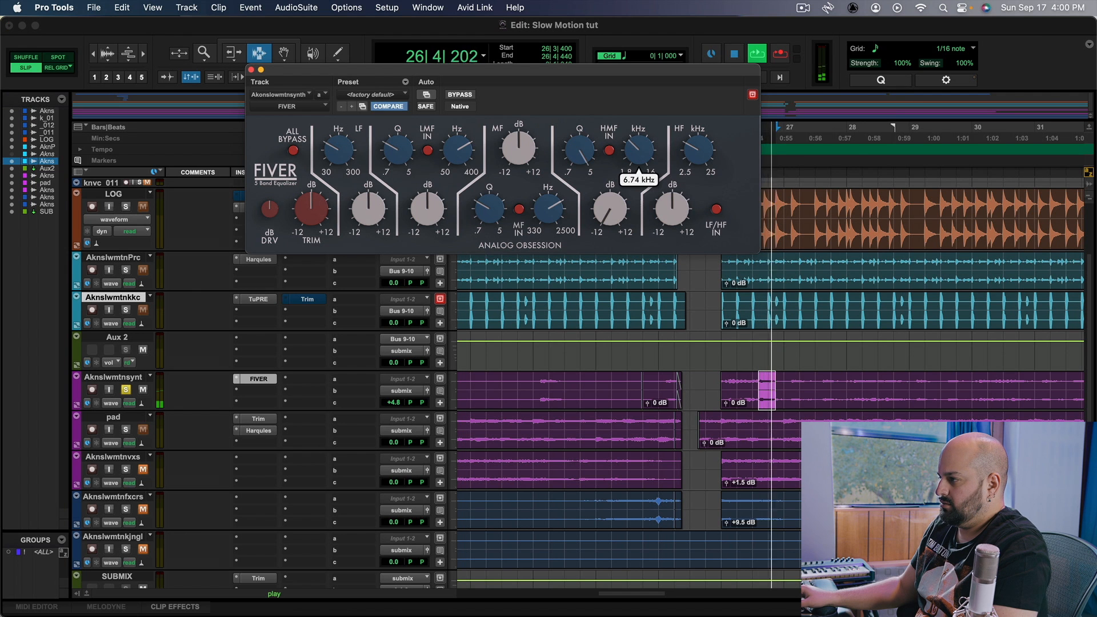
left_click_drag(638, 150, 646, 153)
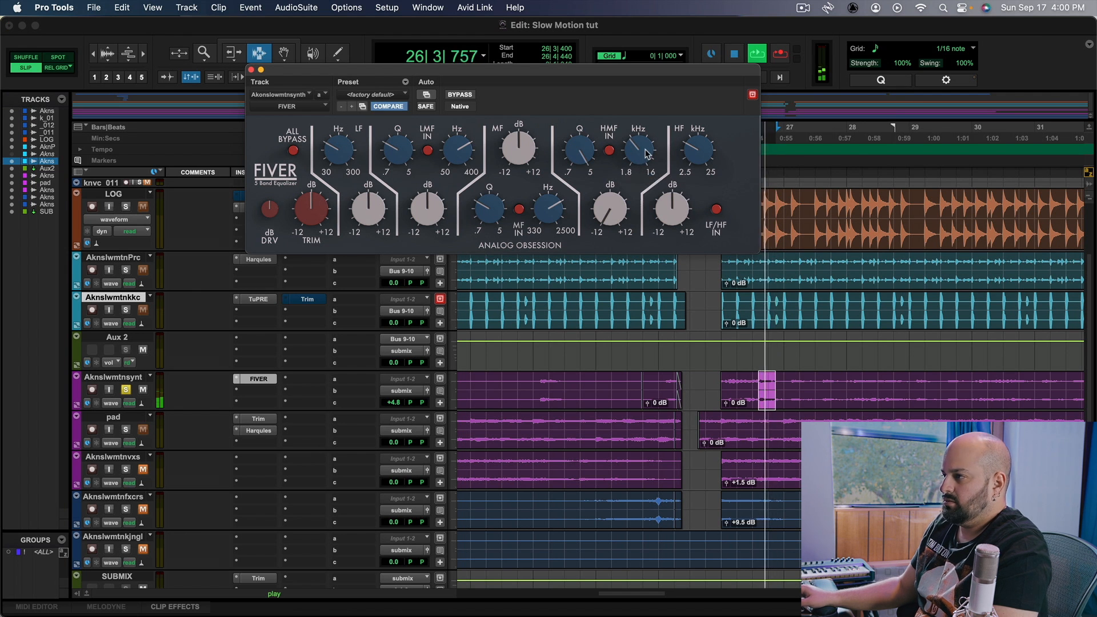
left_click(468, 96)
left_click(469, 95)
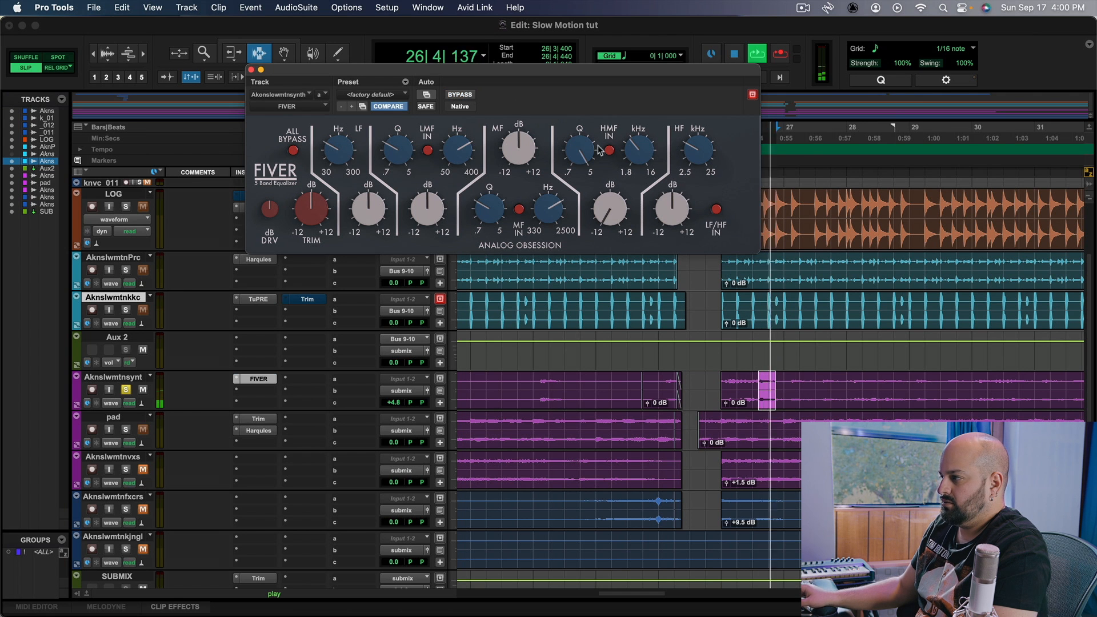
left_click_drag(641, 153, 641, 151)
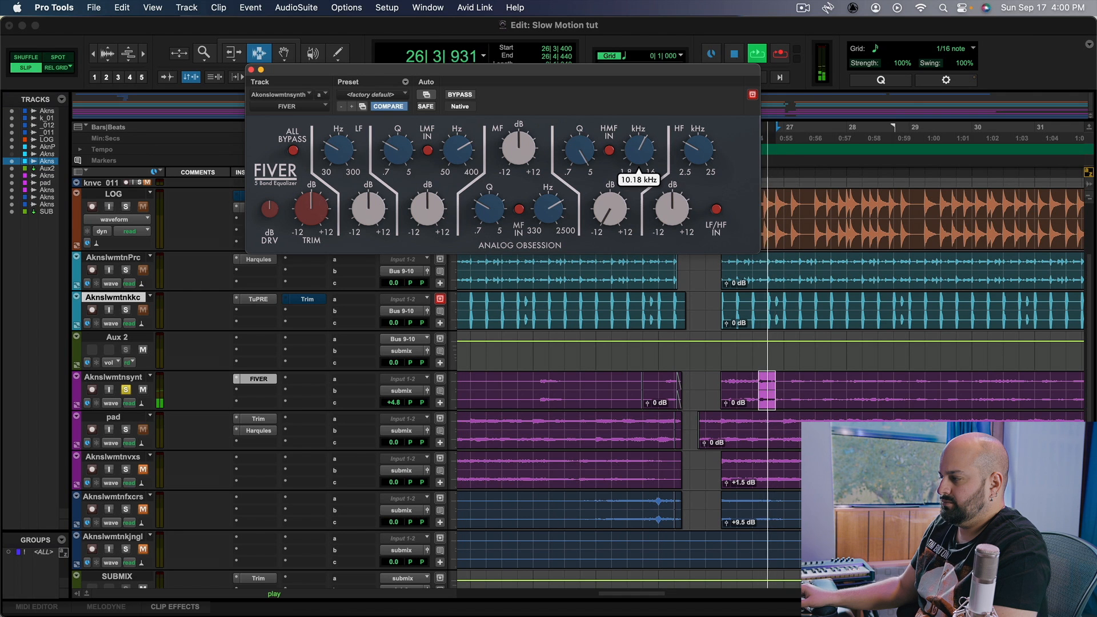
left_click(457, 96)
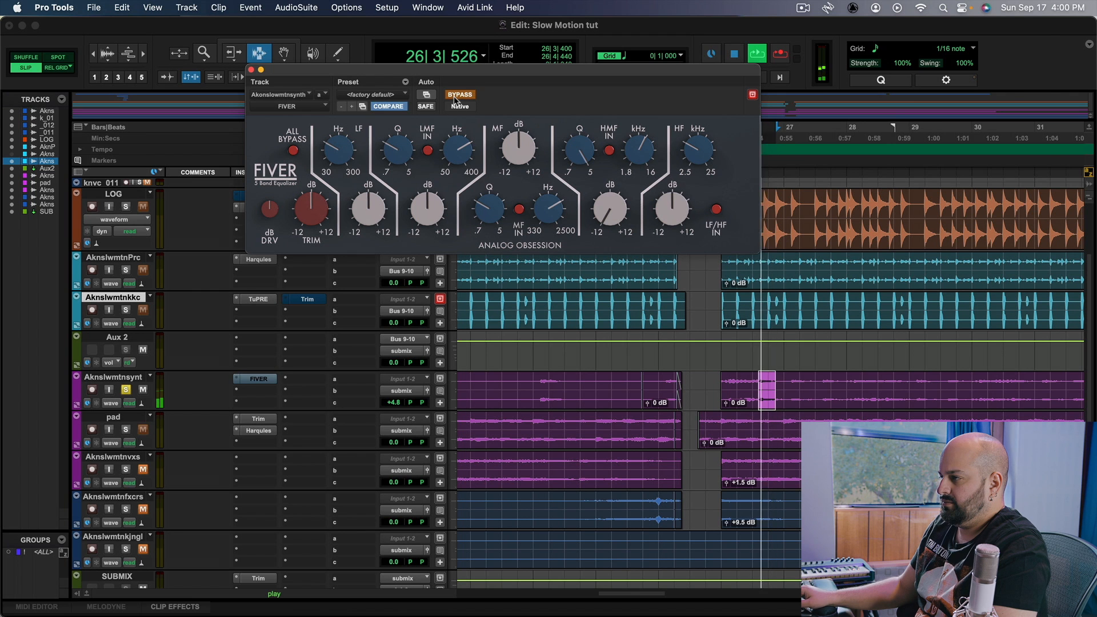
left_click(457, 97)
- Try the HMF cut at about 7.11 kHz against bypass, raise its frequency again, and stop playback
left_click_drag(627, 153, 627, 156)
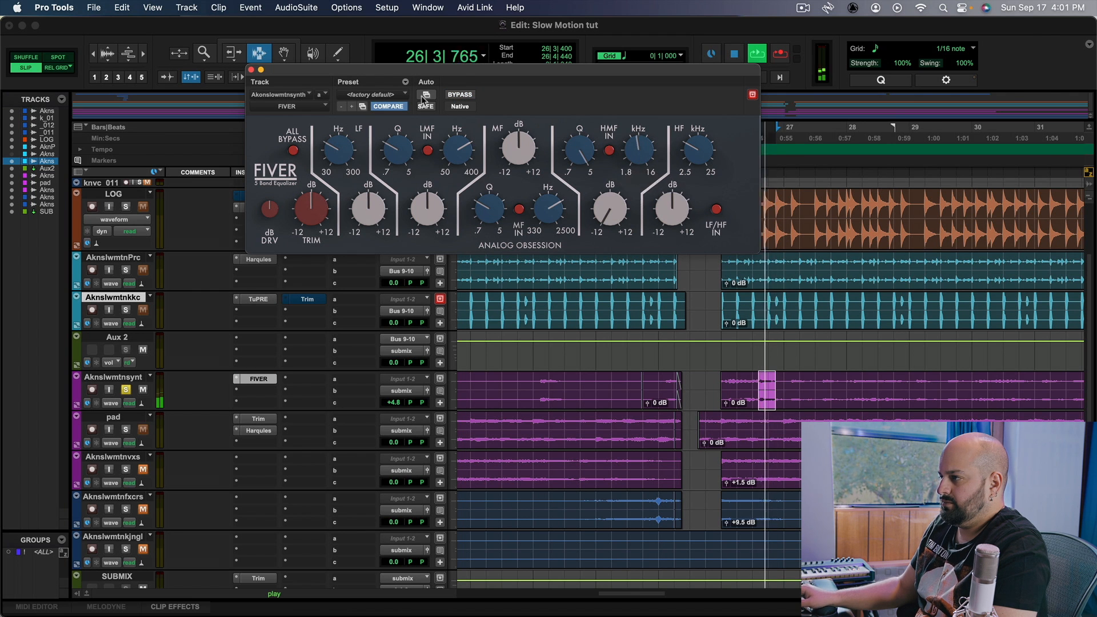
left_click(459, 96)
left_click(459, 97)
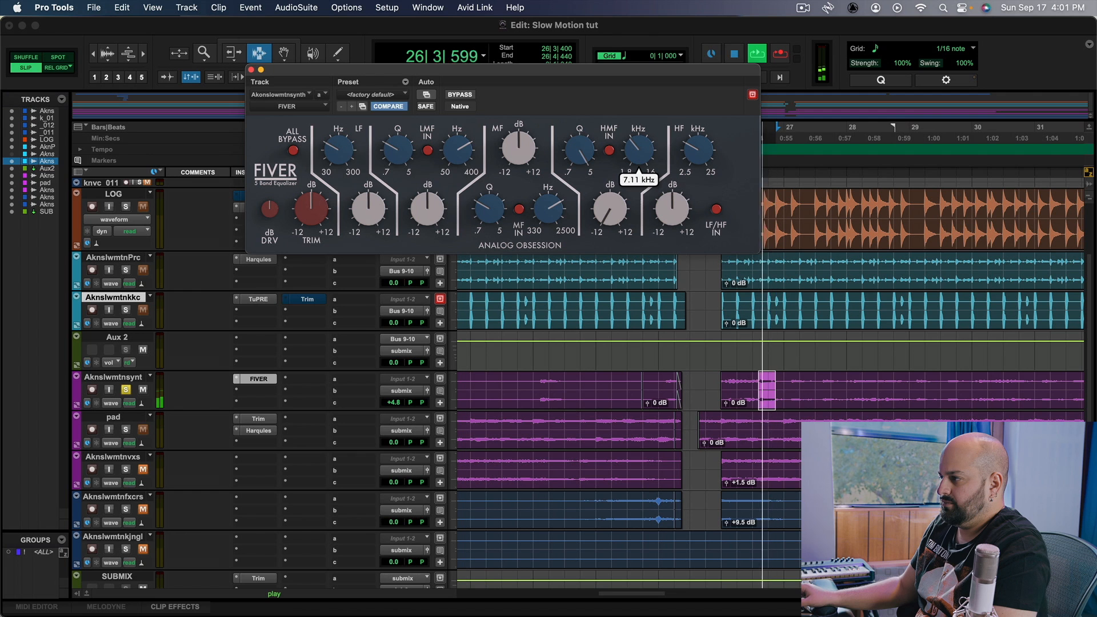
left_click(459, 95)
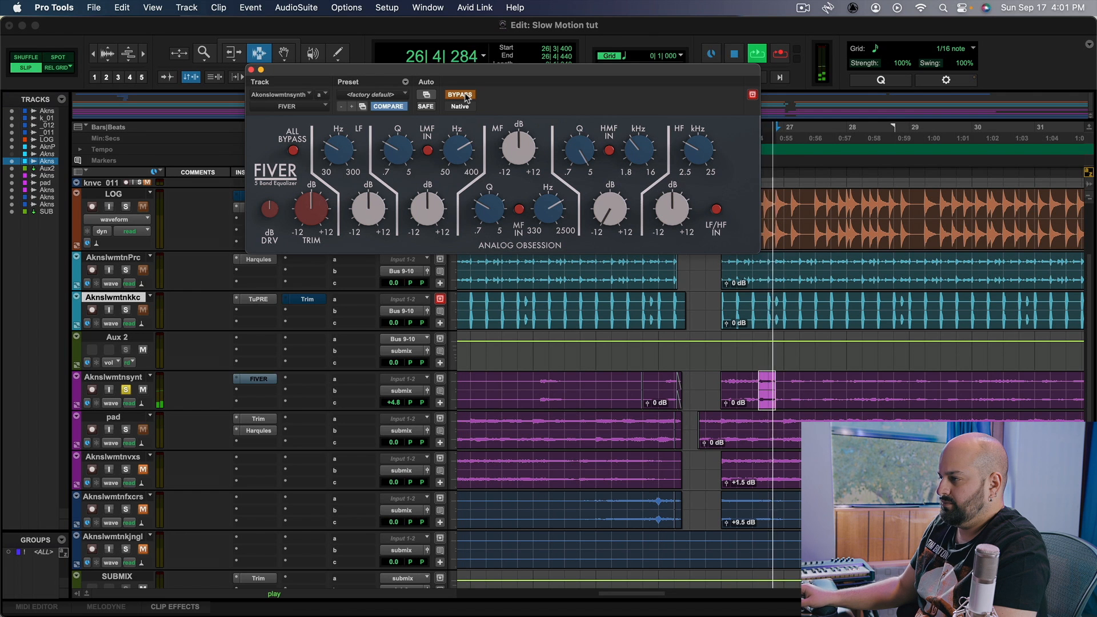
left_click(467, 97)
left_click_drag(639, 150, 639, 139)
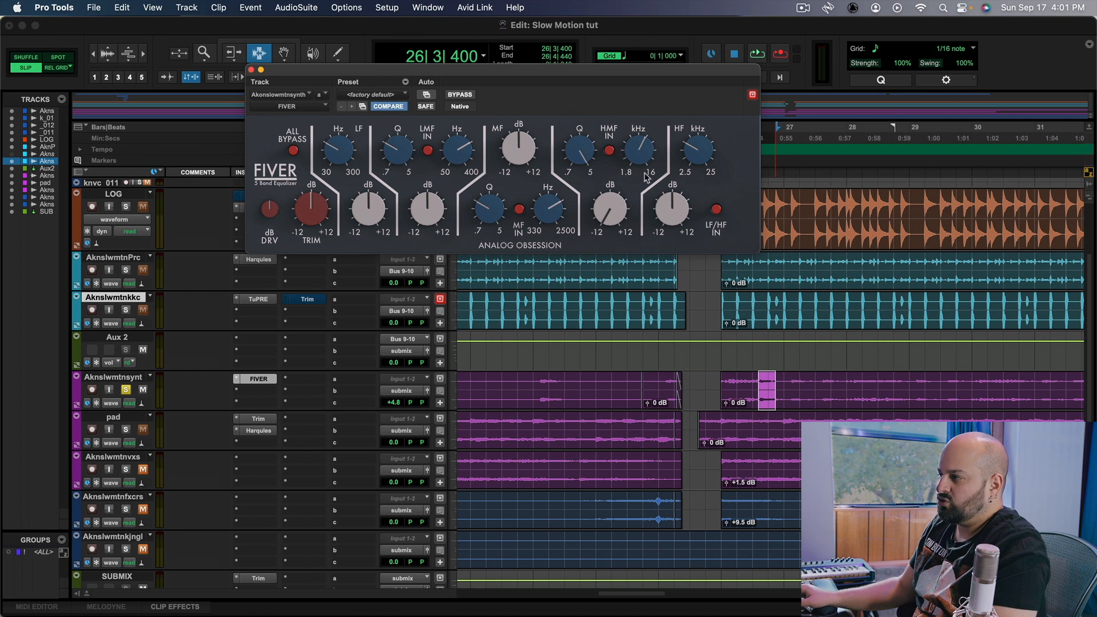
- Lower FIVER's HF frequency and boost the HF band's gain while the selected synth passage loops
left_click_drag(684, 158, 683, 157)
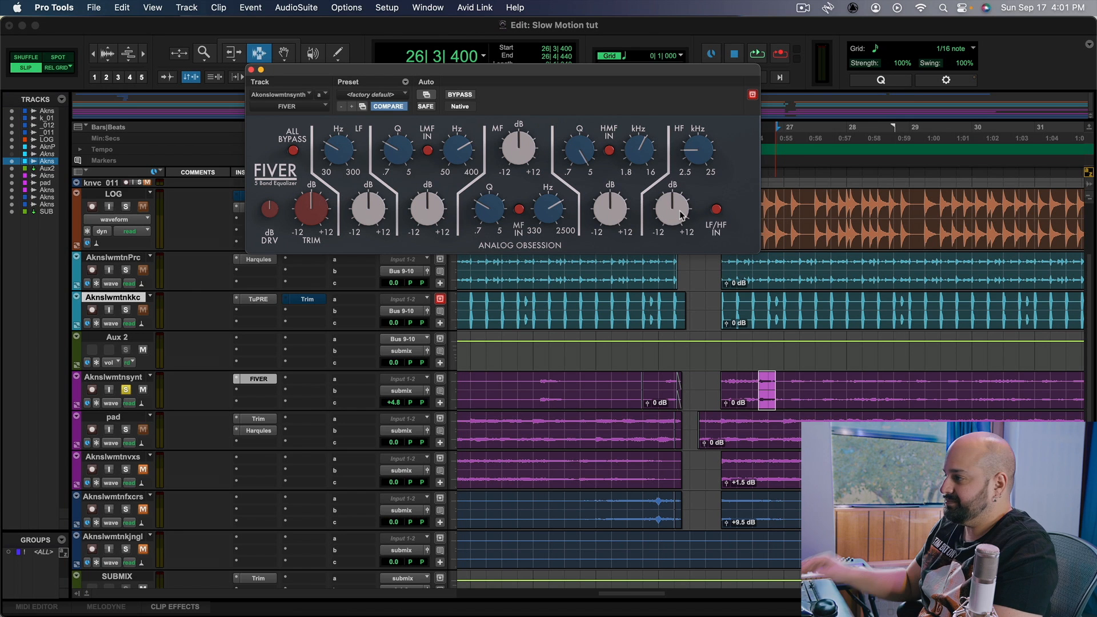
key("space")
left_click_drag(685, 211, 695, 159)
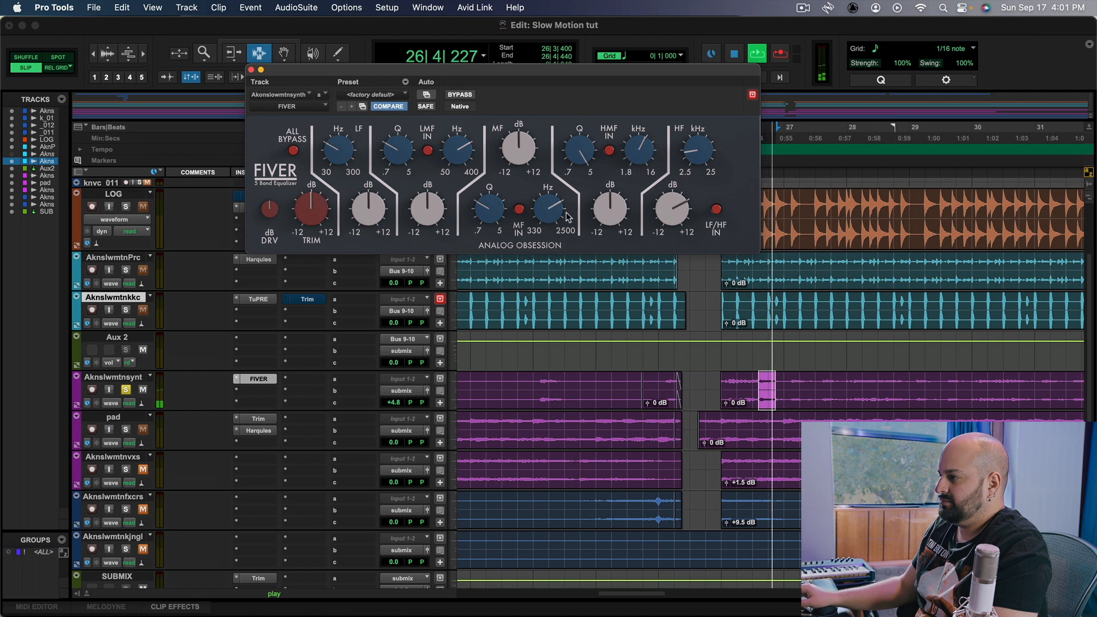
- Adjust FIVER's HMF gain and lower the HMF frequency on the looping synth passage, ending with playback stopped
left_click_drag(611, 189, 613, 198)
left_click_drag(638, 151, 638, 160)
key("space")
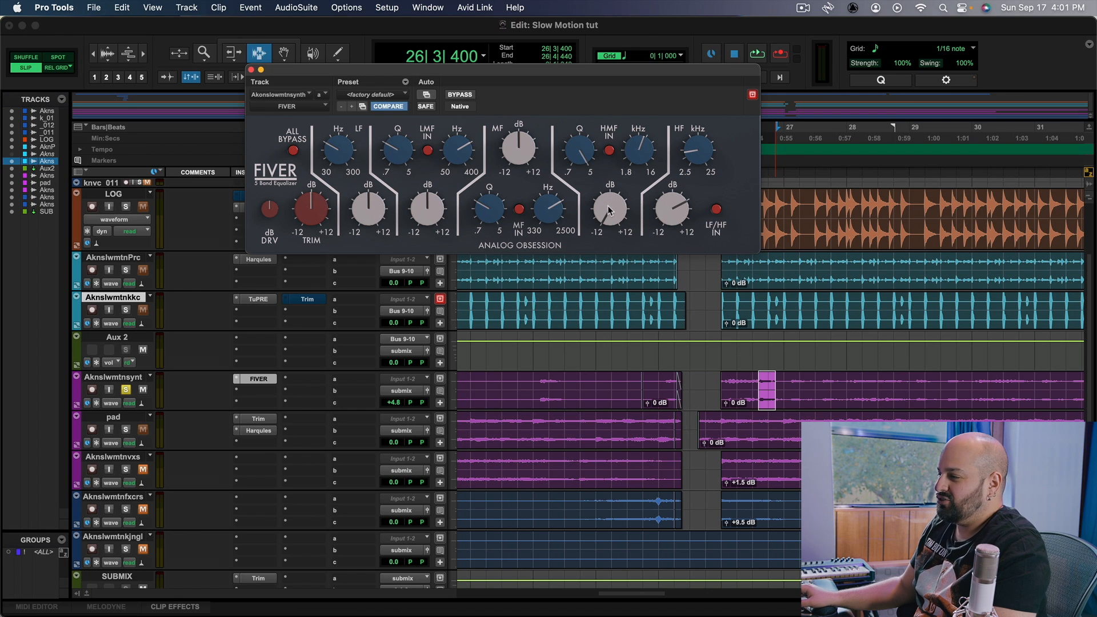
- Ease FIVER's HF boost slightly, set the HMF cut to -4.0 dB, and compare the looped synth against bypass
left_click_drag(675, 209, 619, 222)
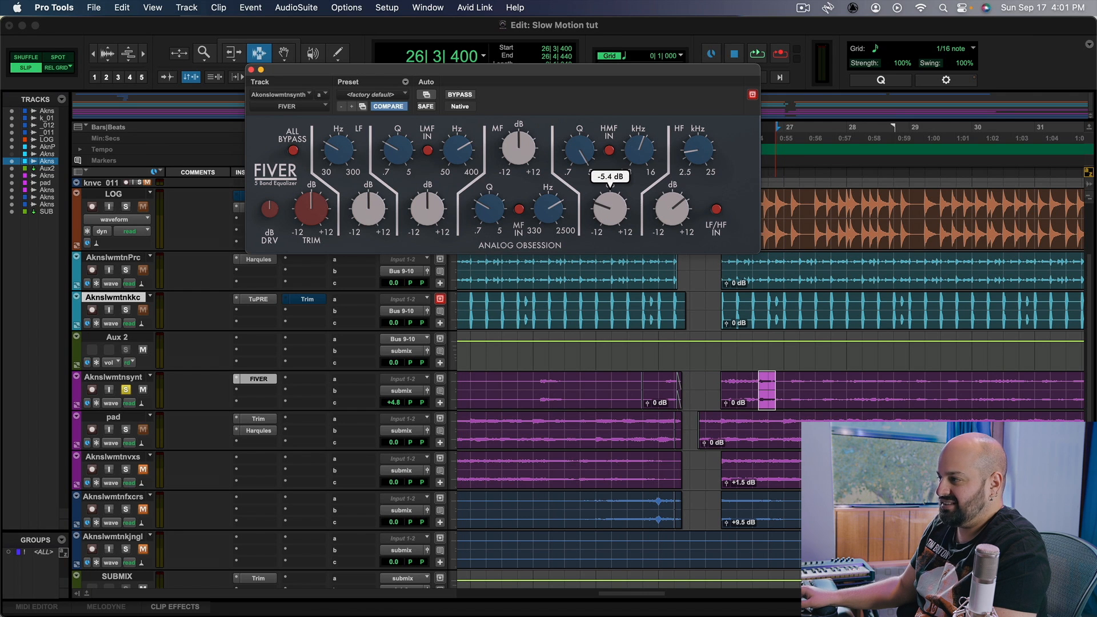
left_click_drag(619, 222, 619, 221)
key("space")
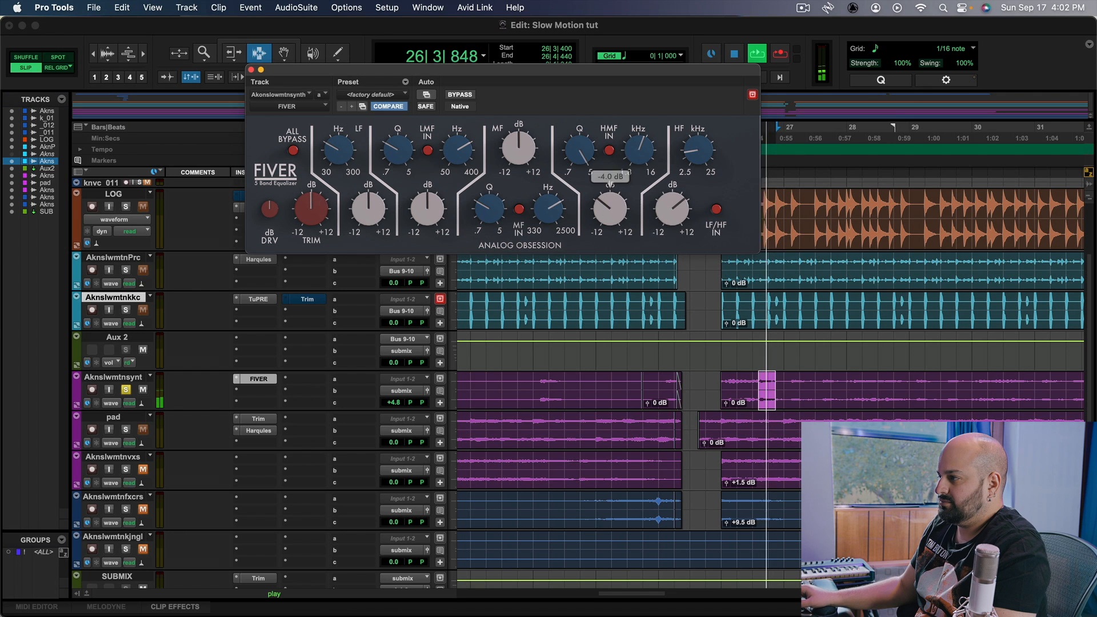
left_click(459, 94)
left_click(459, 95)
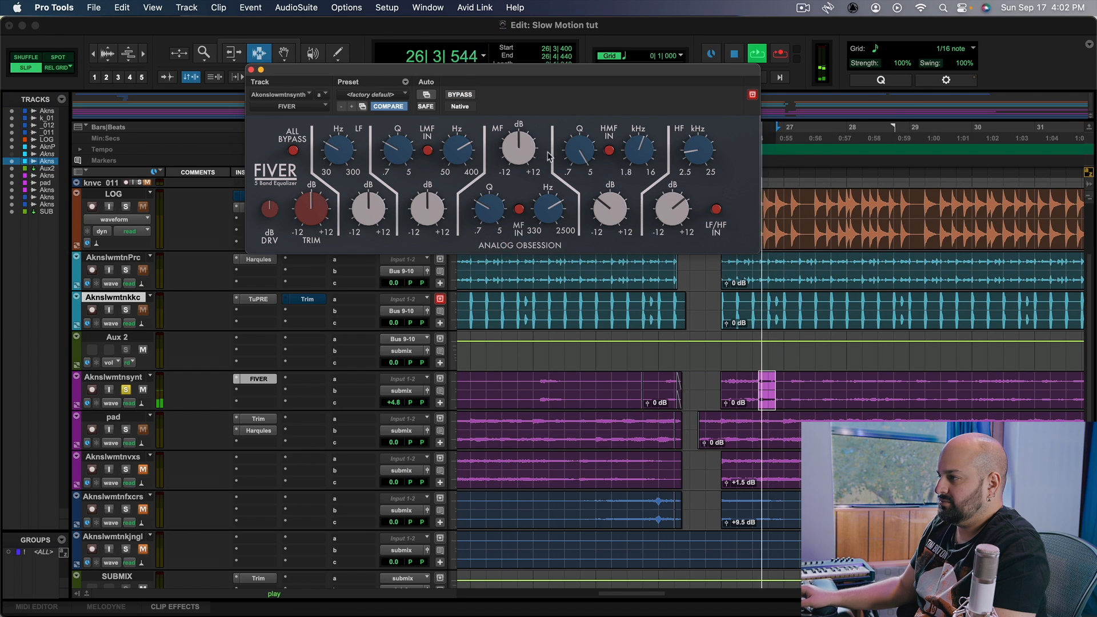
- Play the synth from 25|4|880, deepen FIVER's HMF cut, compare it with bypass, and stop playback
left_click(720, 391)
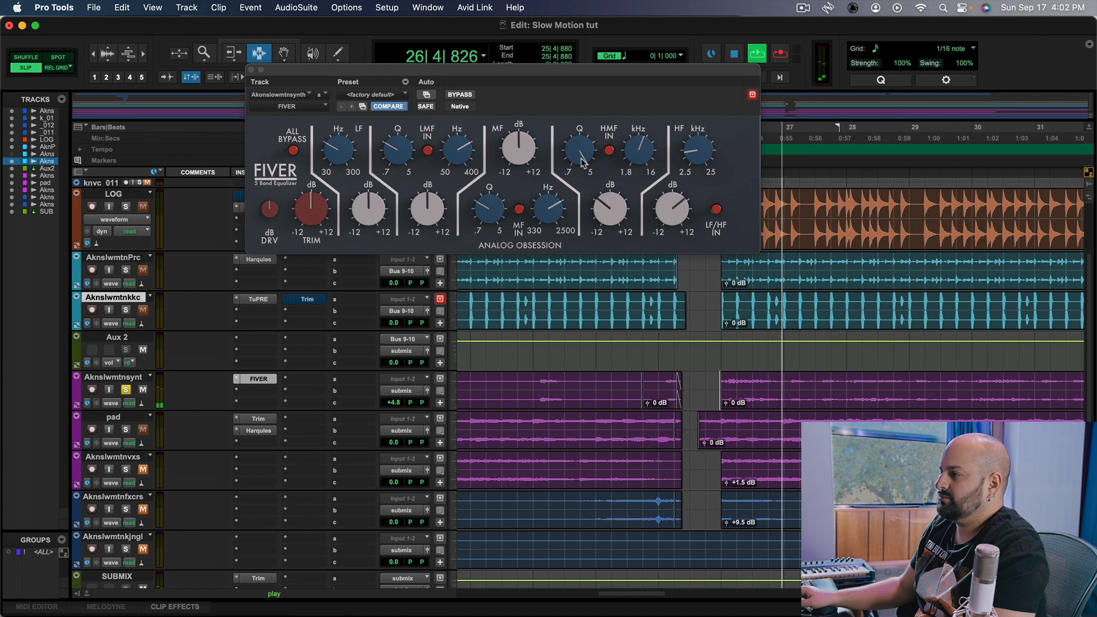
left_click(594, 194)
left_click_drag(608, 208, 608, 217)
left_click(456, 96)
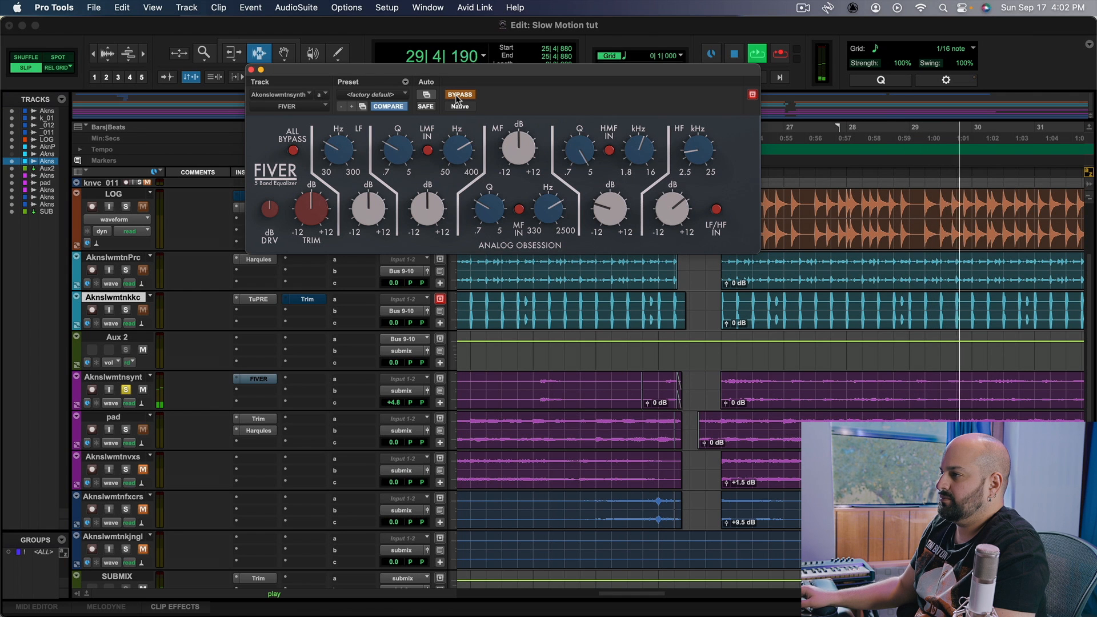
left_click(458, 95)
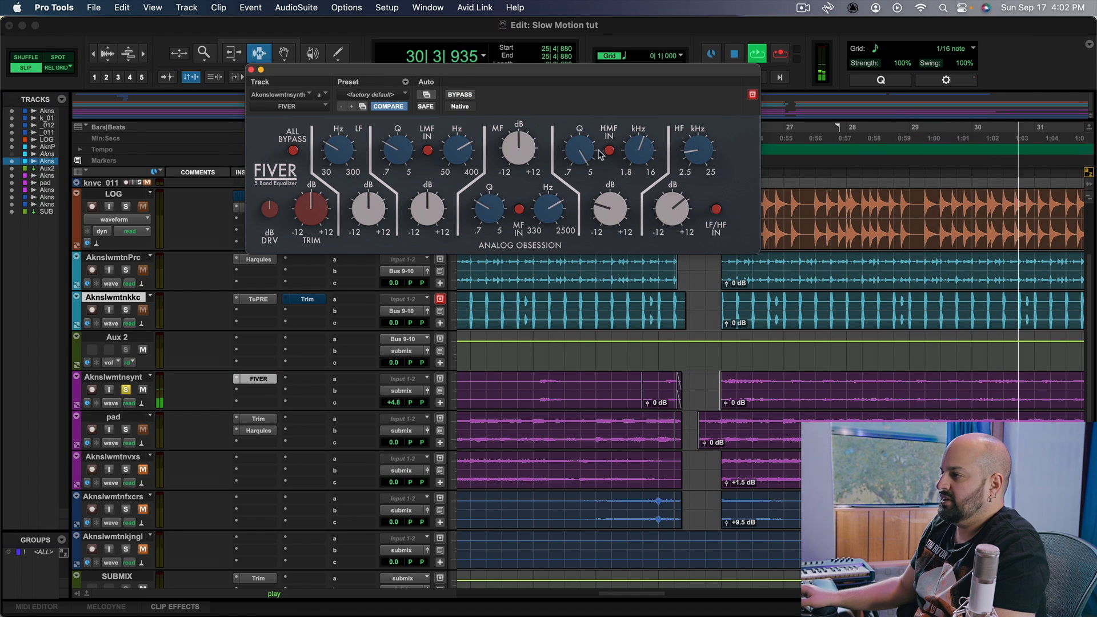
key("space")
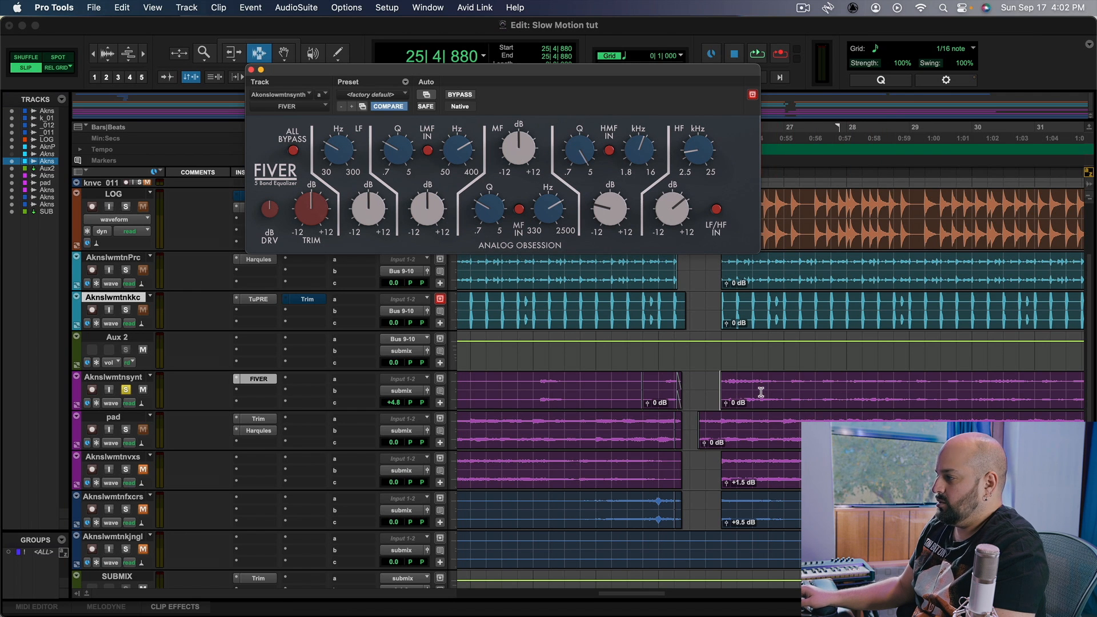
- Resume synth playback and select the passage from 30|1|480 to 30|4|440 on Aknslwmtnsynt as the loop
key("space")
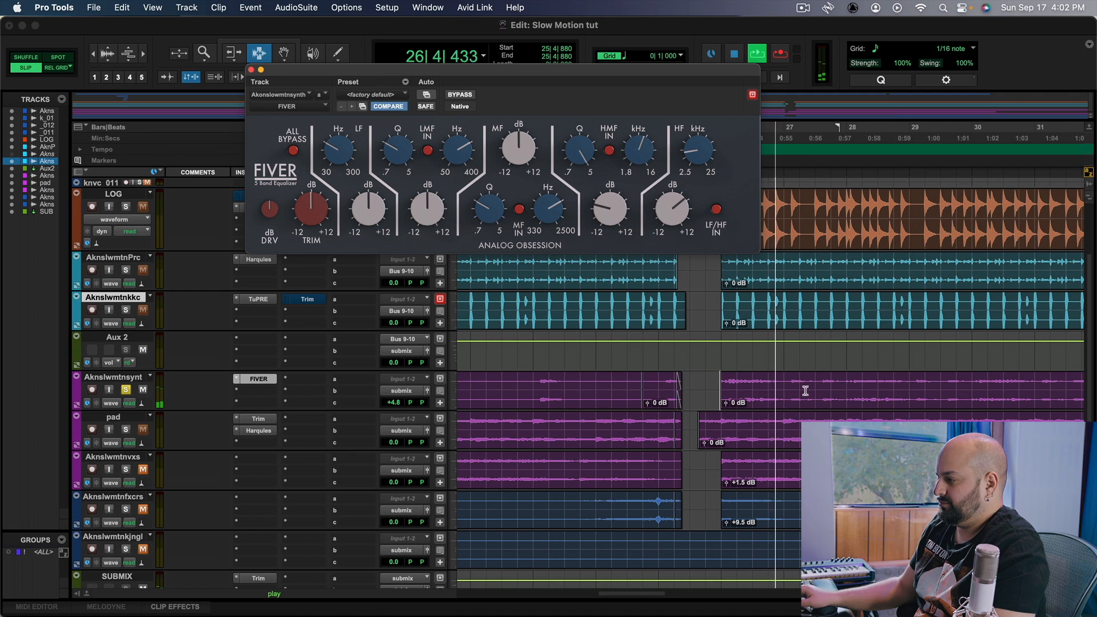
left_click(975, 393)
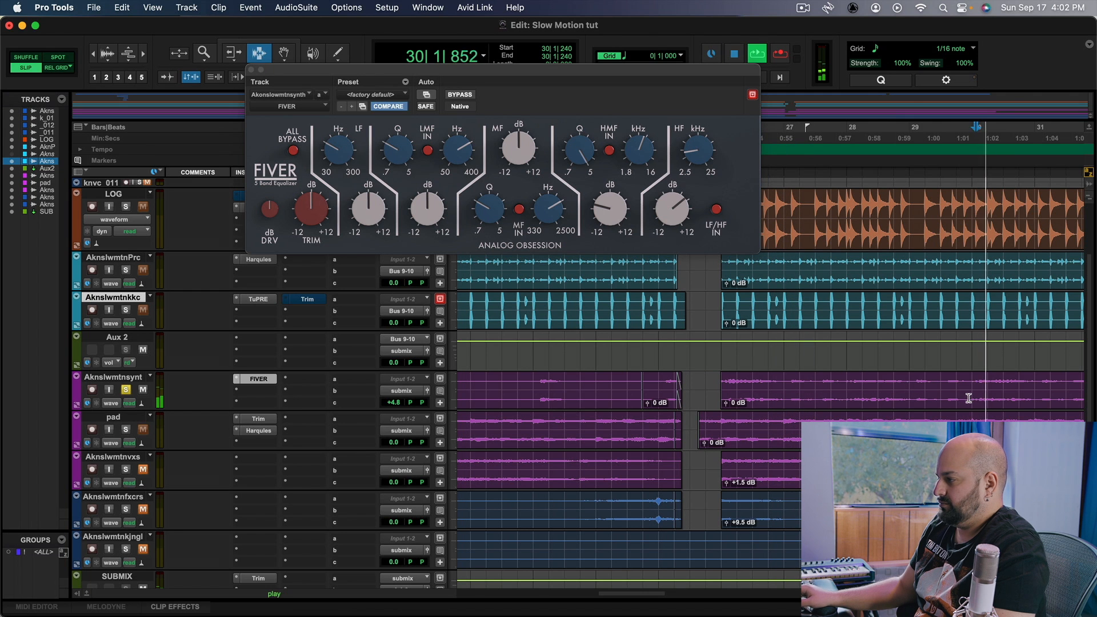
left_click_drag(976, 390, 1025, 391)
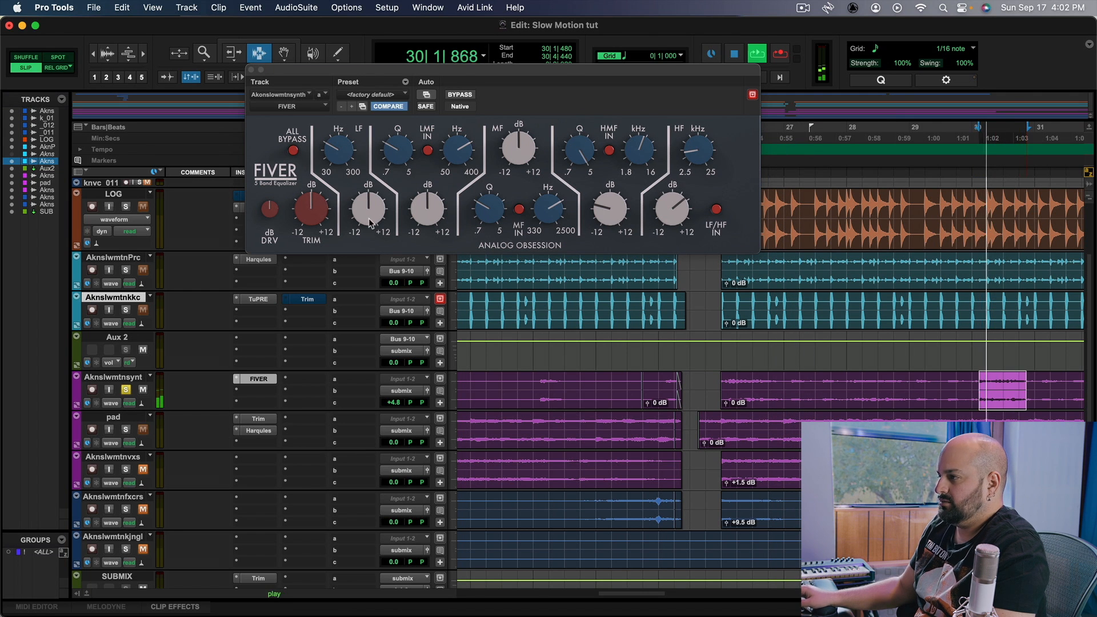
- Boost FIVER's MF gain, lower the MF frequency, and adjust the MF Q while the selected passage loops
left_click_drag(518, 148, 518, 132)
left_click_drag(548, 209, 549, 216)
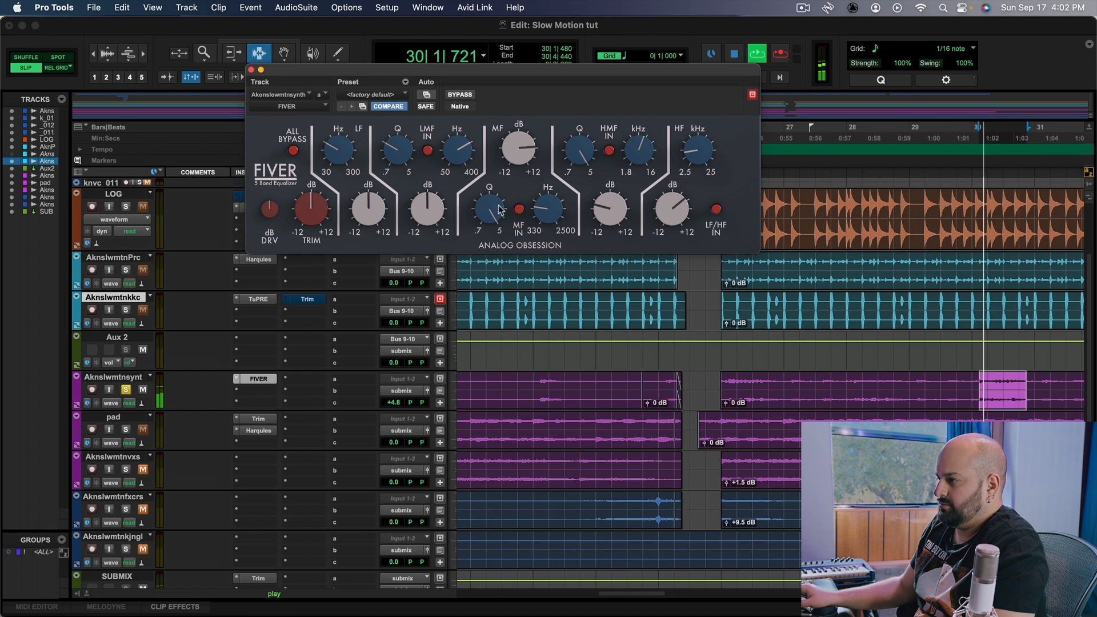
left_click_drag(501, 175, 501, 187)
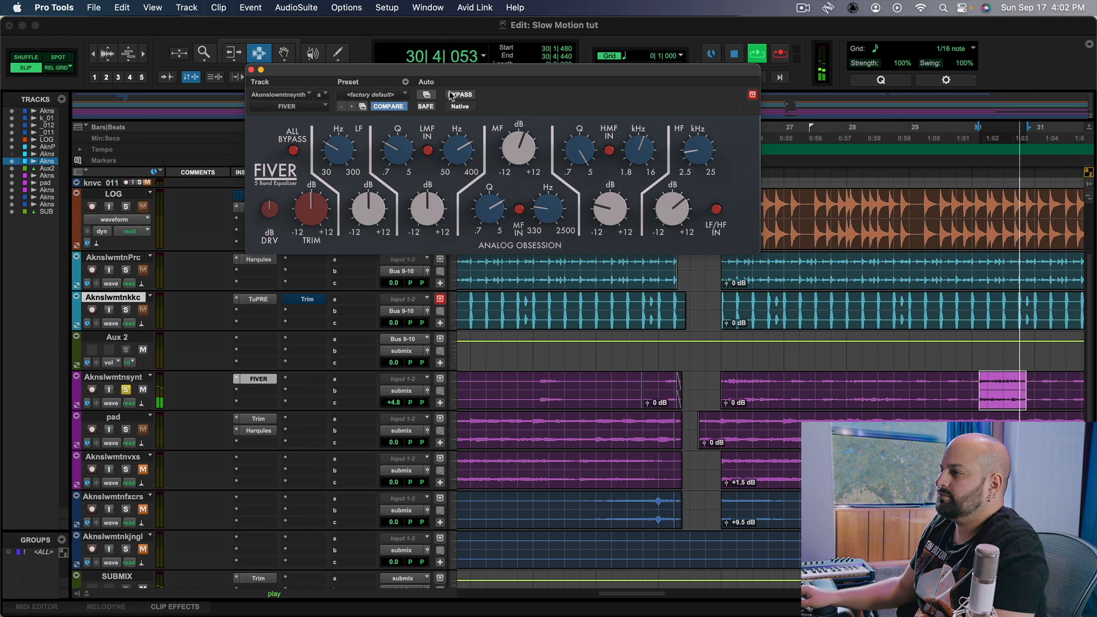
- Play the full mix from bar 26 to check the synth EQ, and close the FIVER plug-in
key("space")
left_click(825, 403)
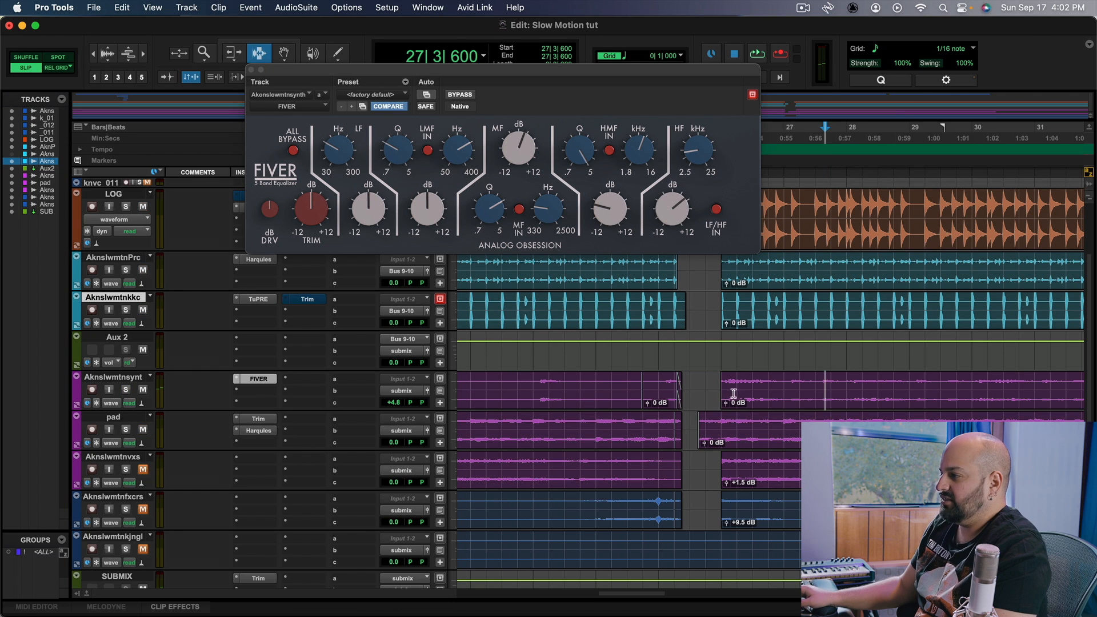
key("space")
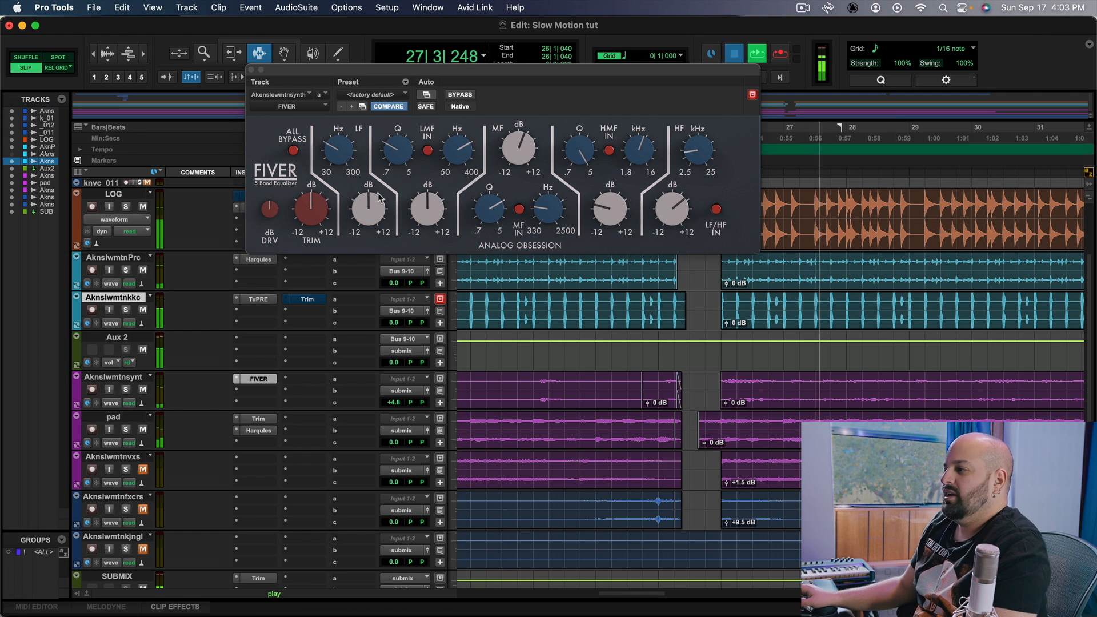
key("space")
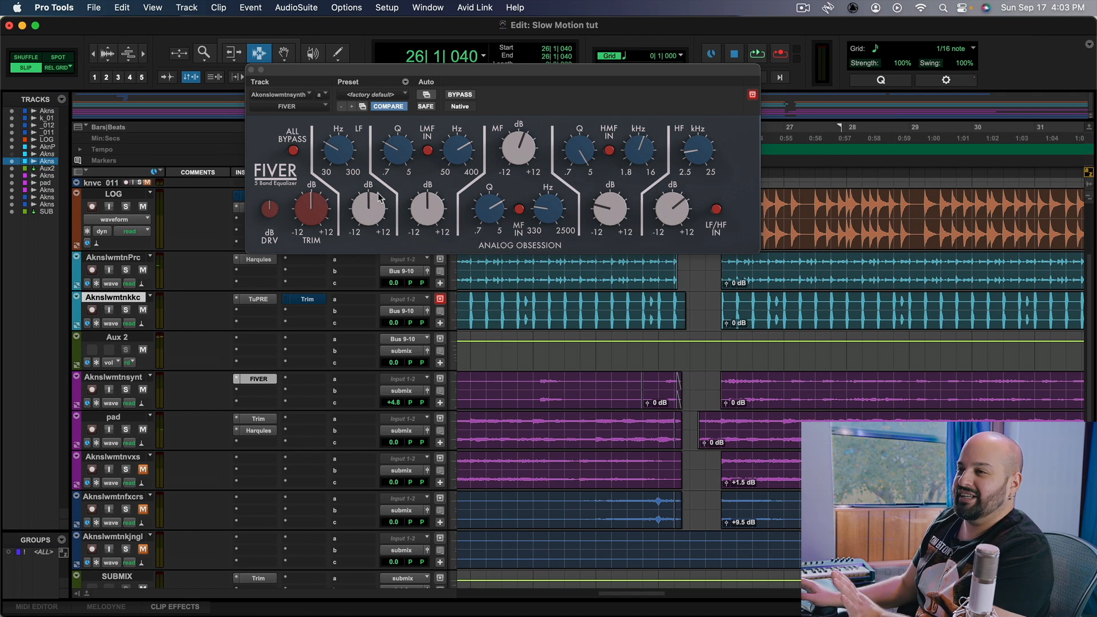
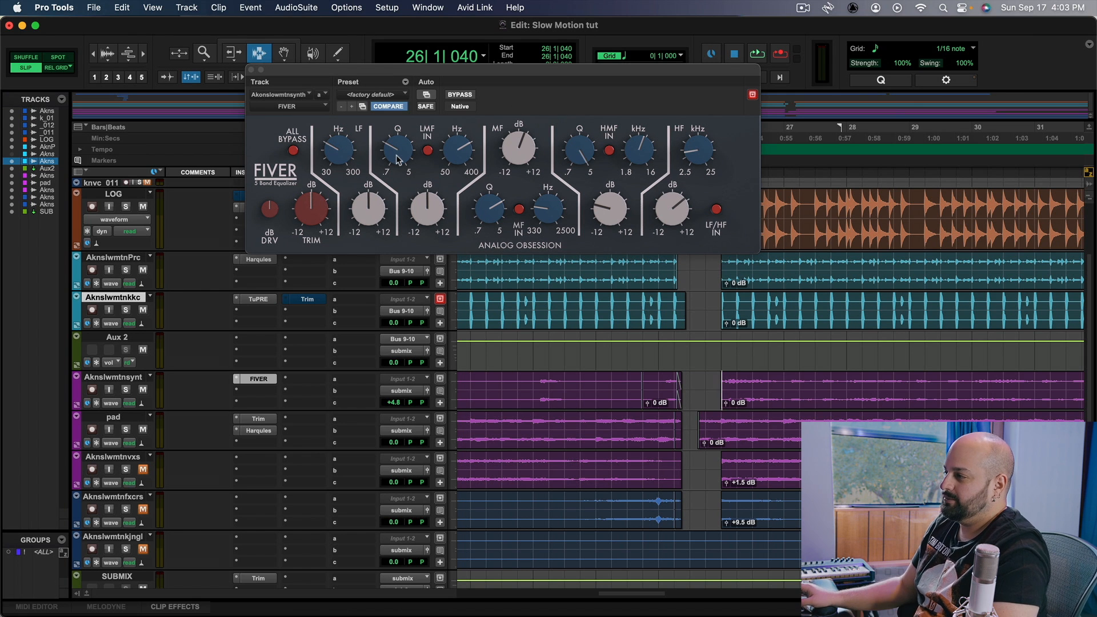
key("space")
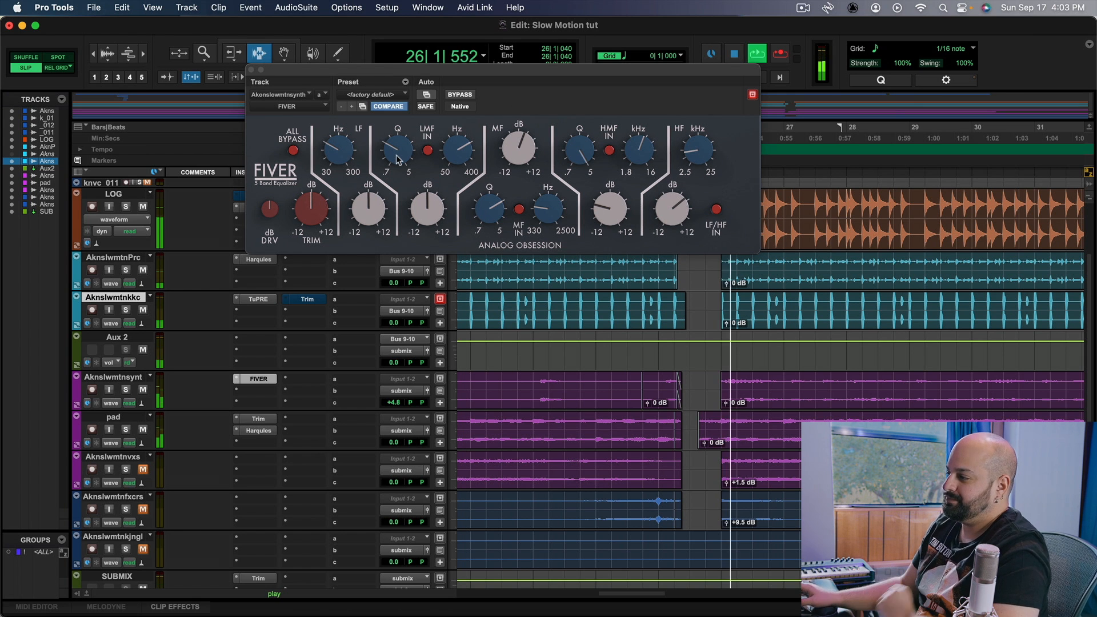
left_click(251, 69)
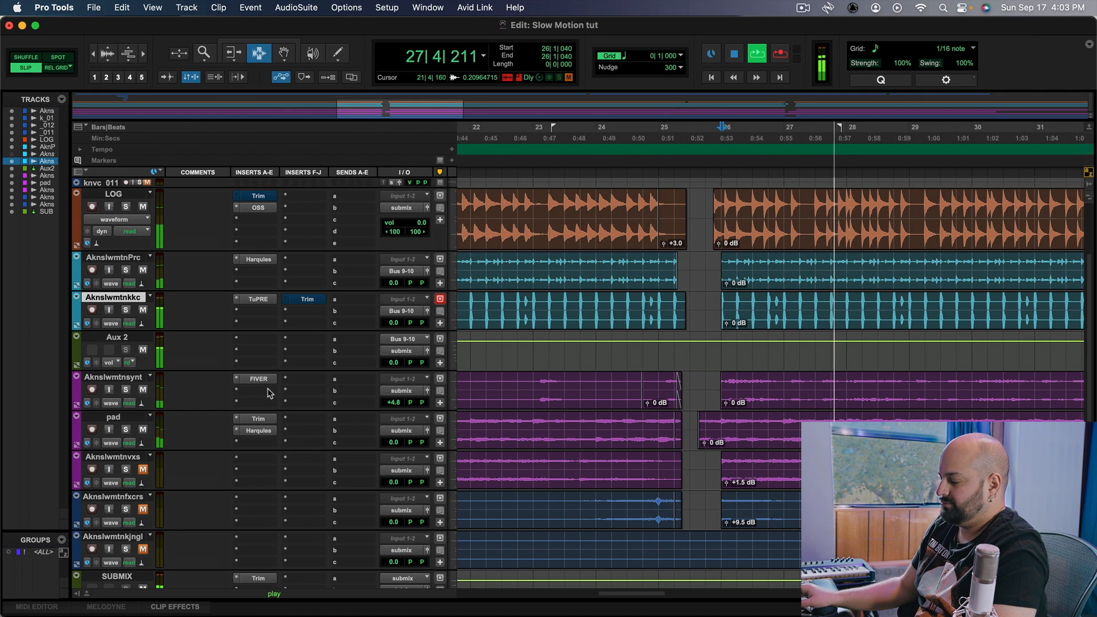
- Solo the pad track, open its Harqules EQ, and boost the HI gain to its maximum while lowering the HI frequency during playback
left_click(125, 429)
key("space")
left_click(258, 430)
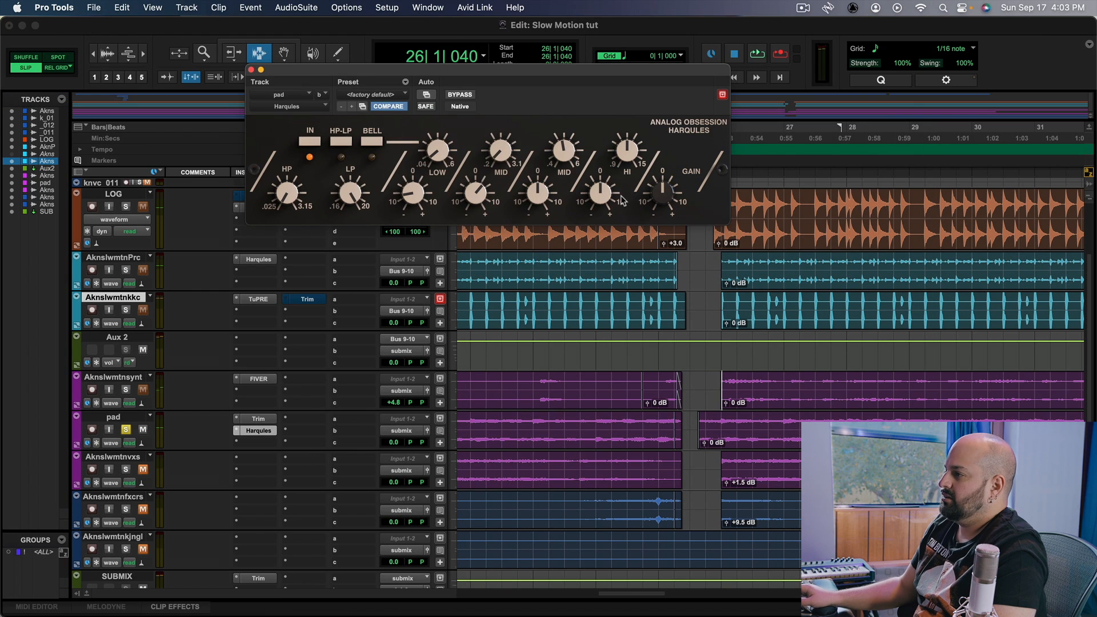
key("space")
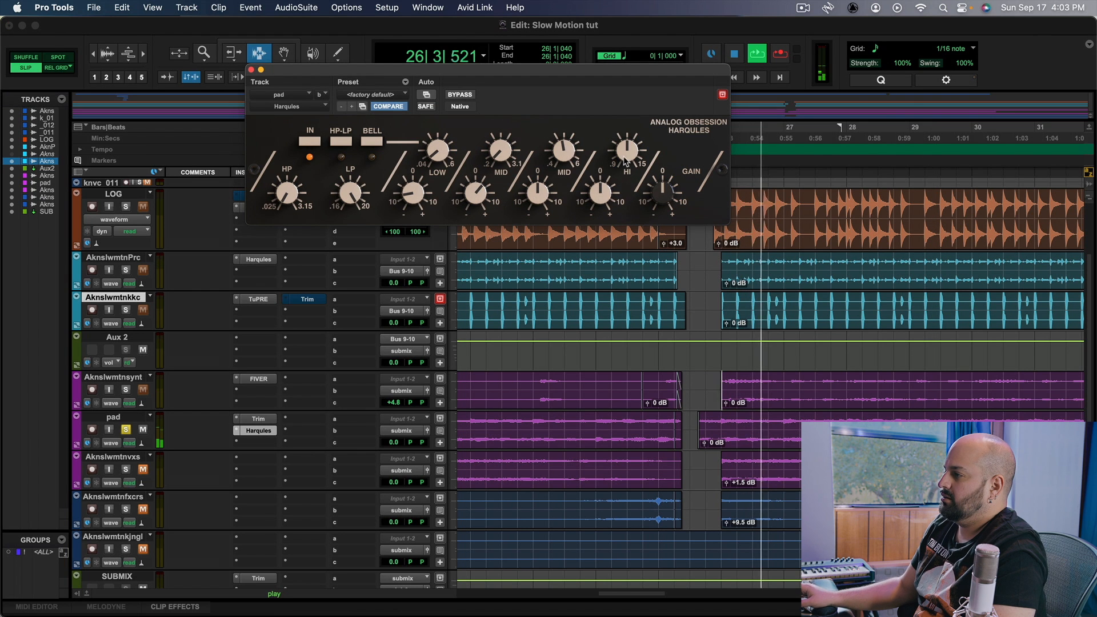
left_click_drag(599, 193, 627, 178)
key("space")
key("space")
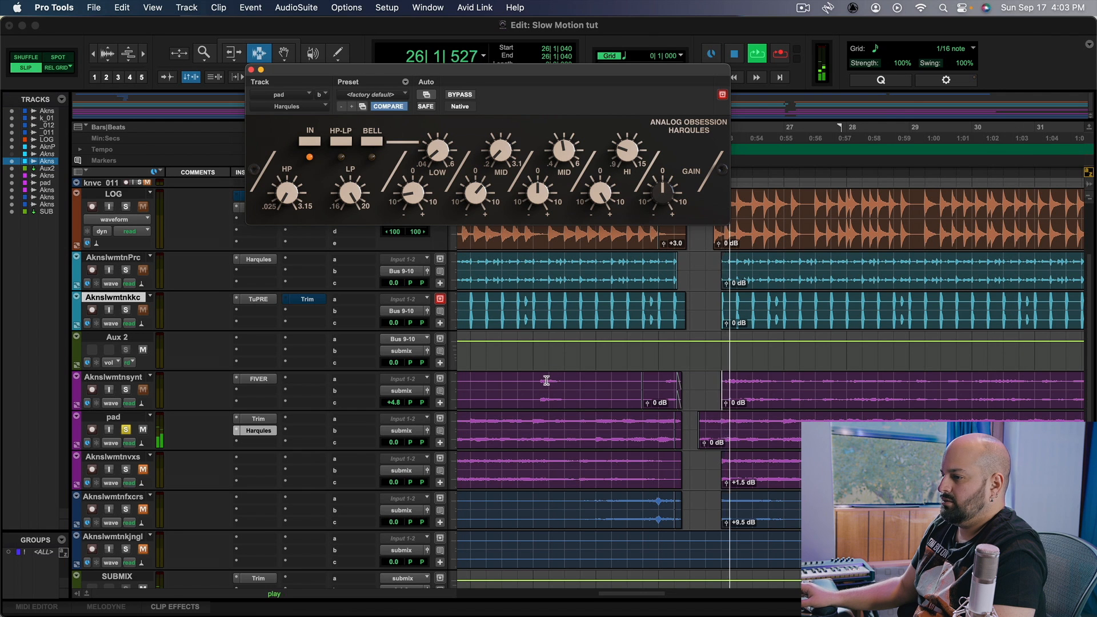
- Raise the Harqules' upper MID frequency to its highest setting and boost that band's gain to about 5.9 dB
left_click(564, 161)
left_click_drag(563, 163, 564, 102)
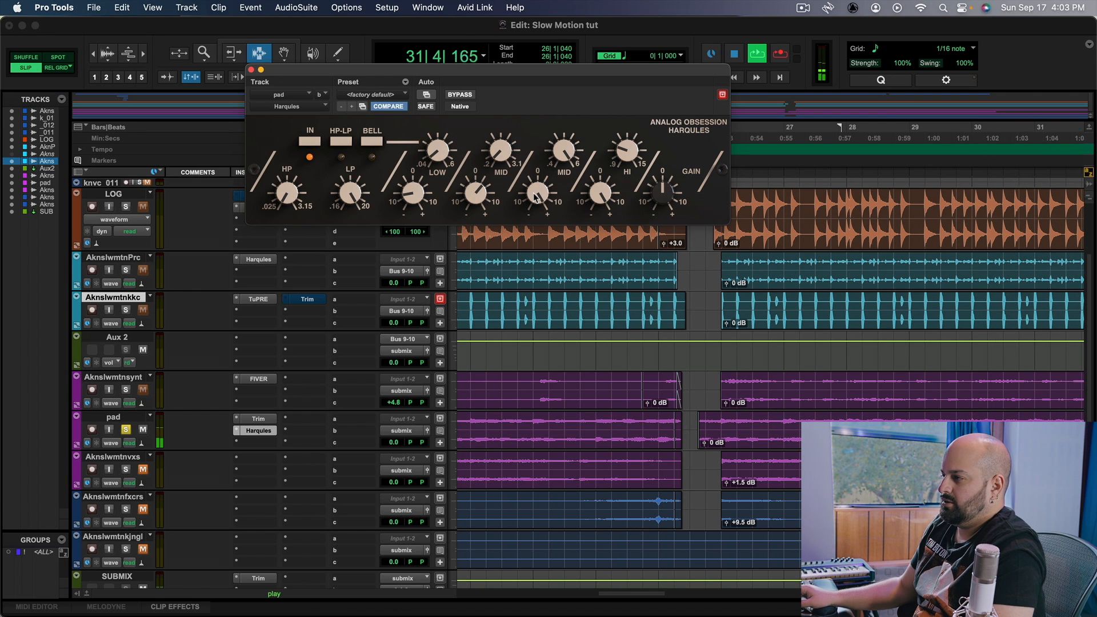
key("space")
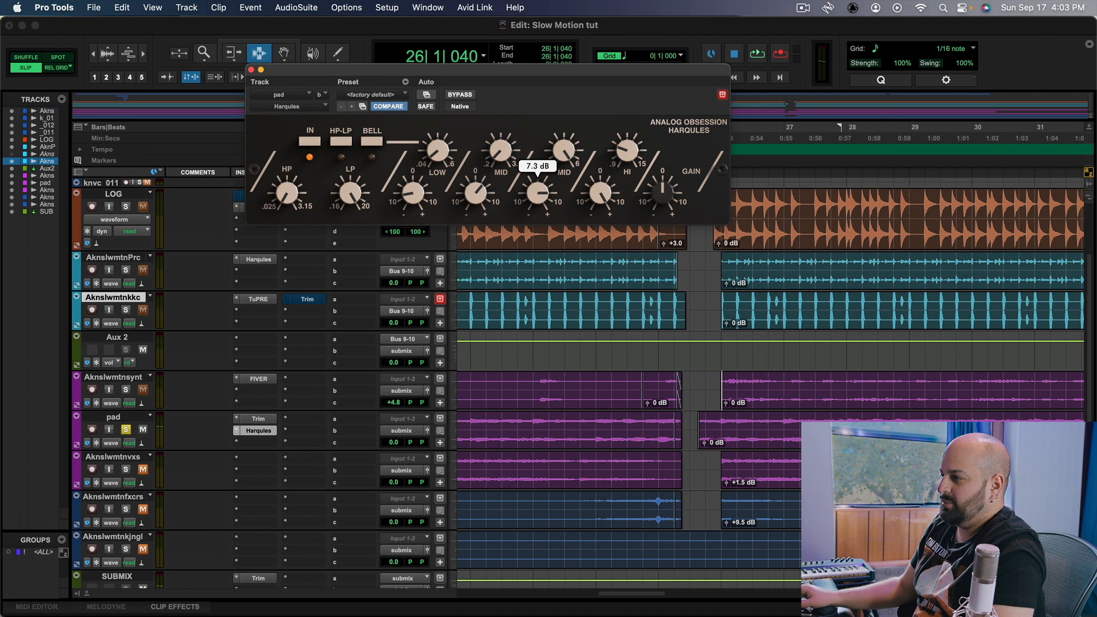
key("space")
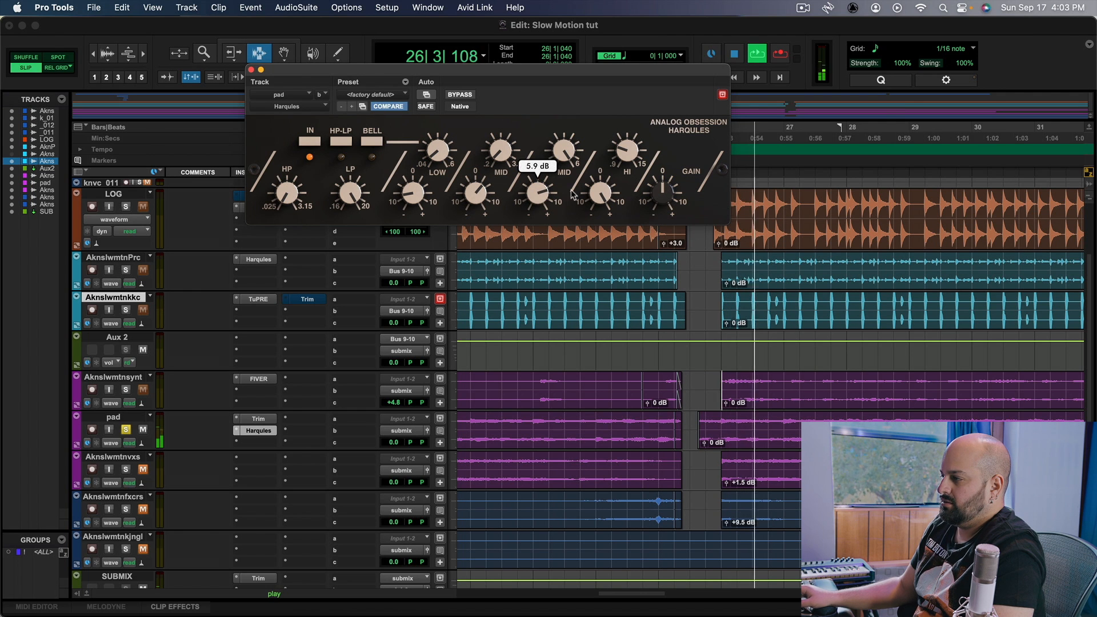
mouse_move(628, 150)
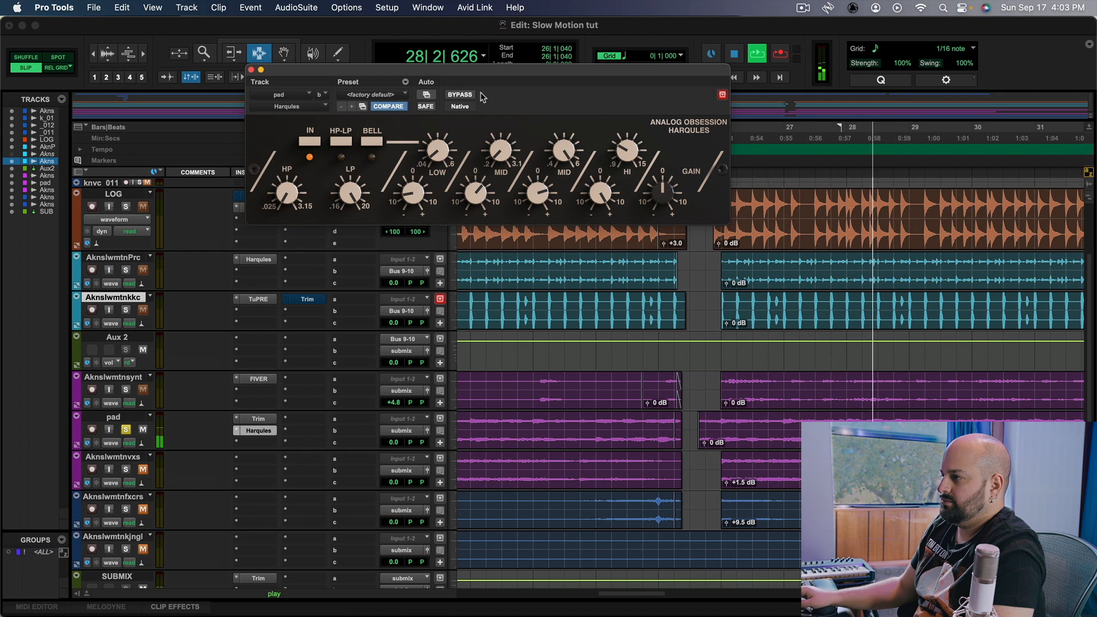
- Compare the pad with Harqules bypassed and active, and unsolo the pad to play it in the full mix
left_click(462, 95)
left_click(460, 95)
key("space")
left_click(126, 429)
key("space")
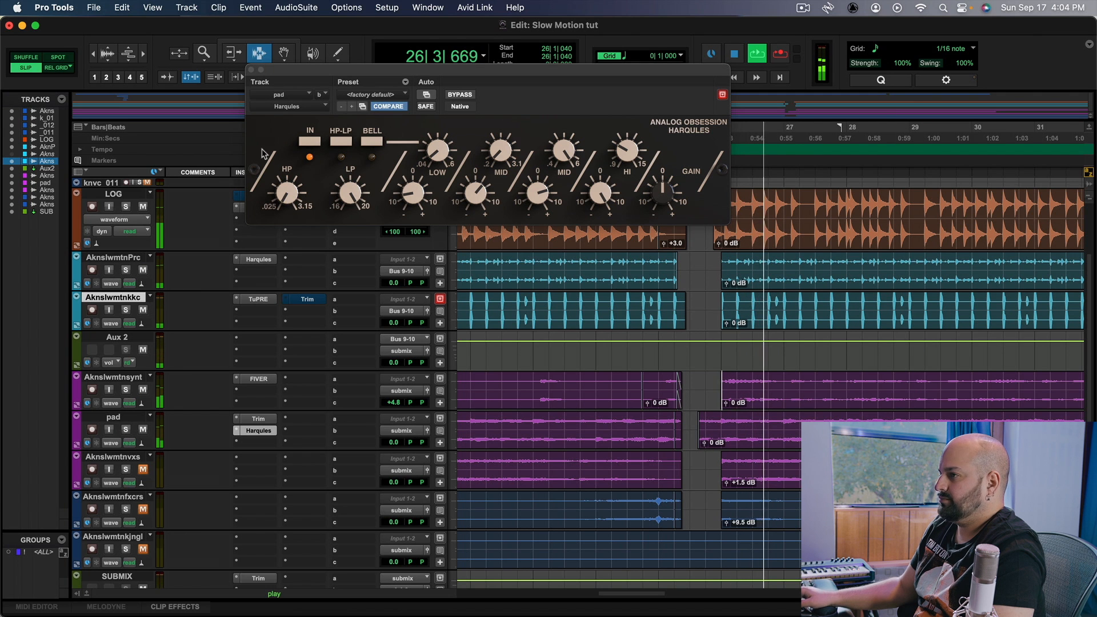
- Audition the pad's upper MID and HI bands flat in the full mix, and restore the MID boost and a 12 dB HI gain
left_click_drag(564, 152, 564, 174)
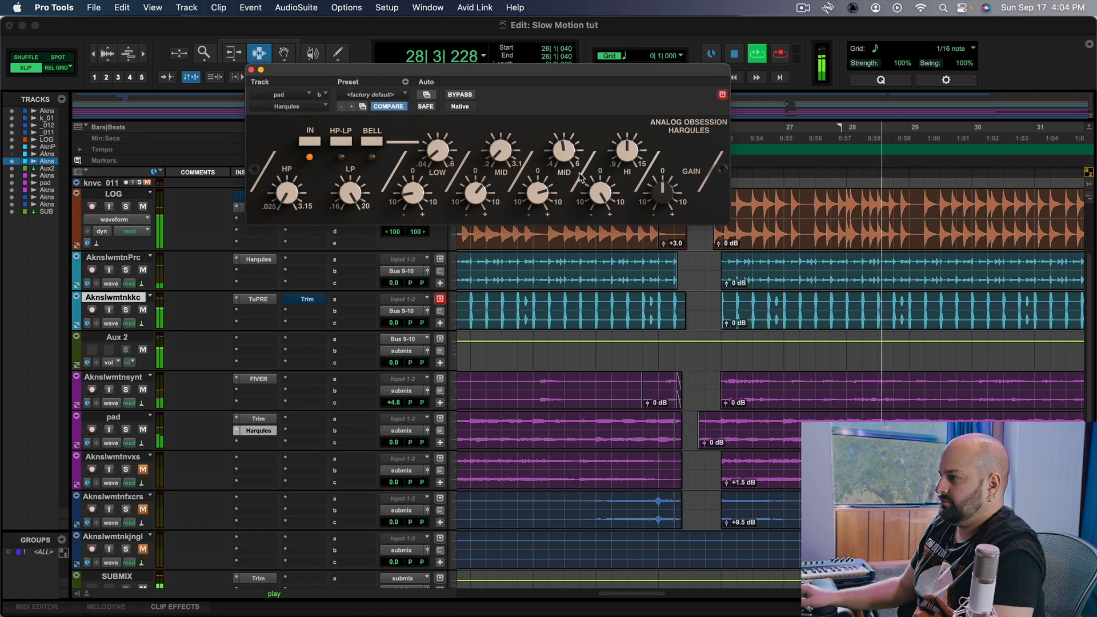
key("space")
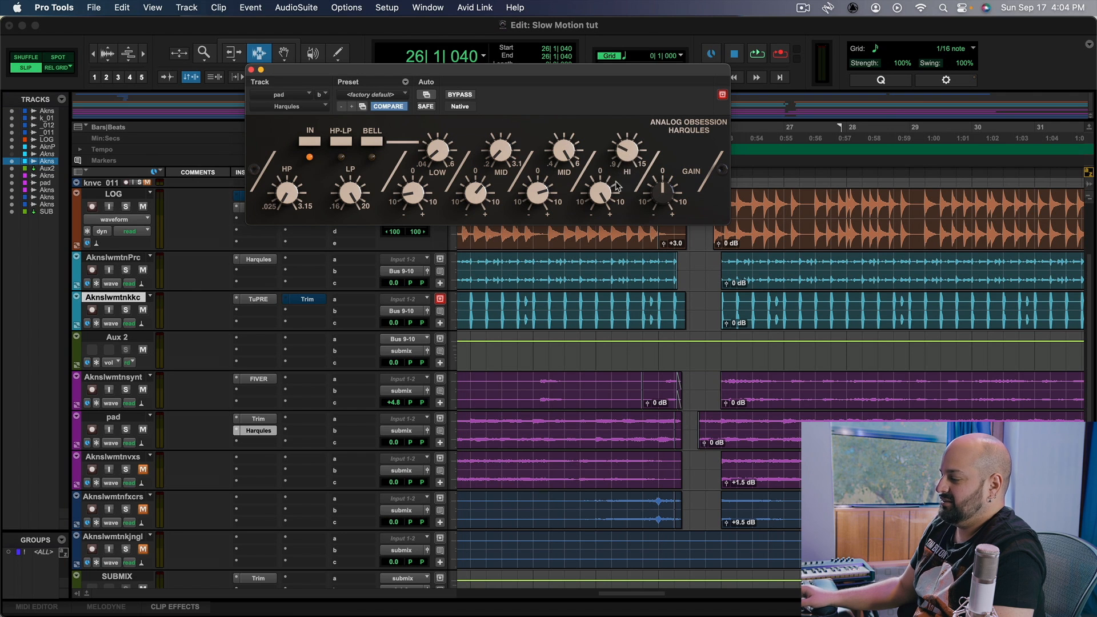
key("space")
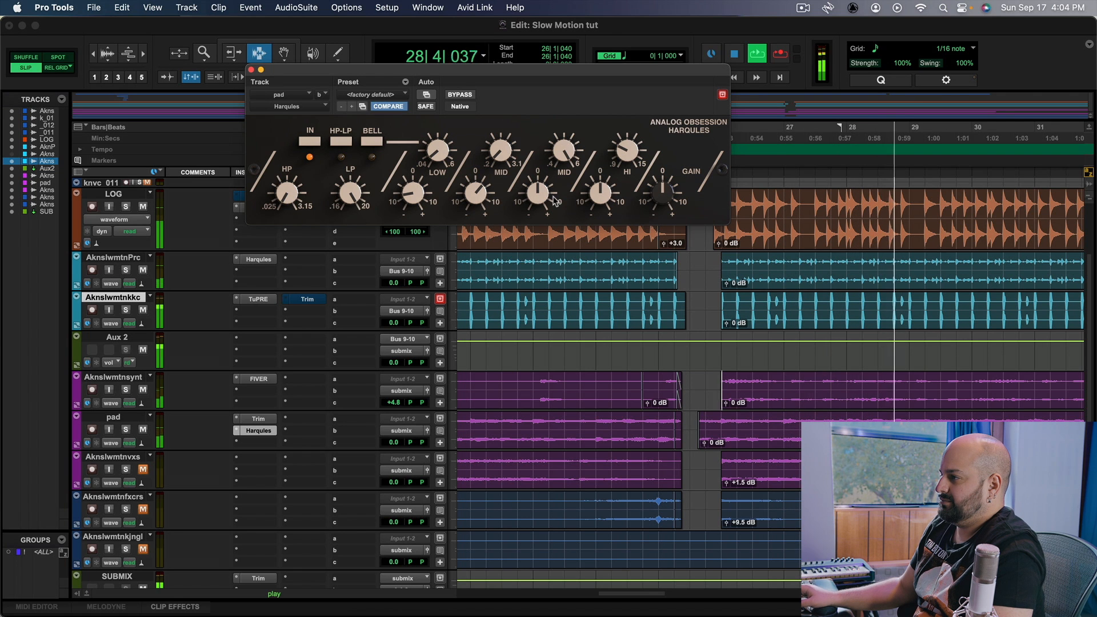
left_click_drag(552, 200, 583, 230)
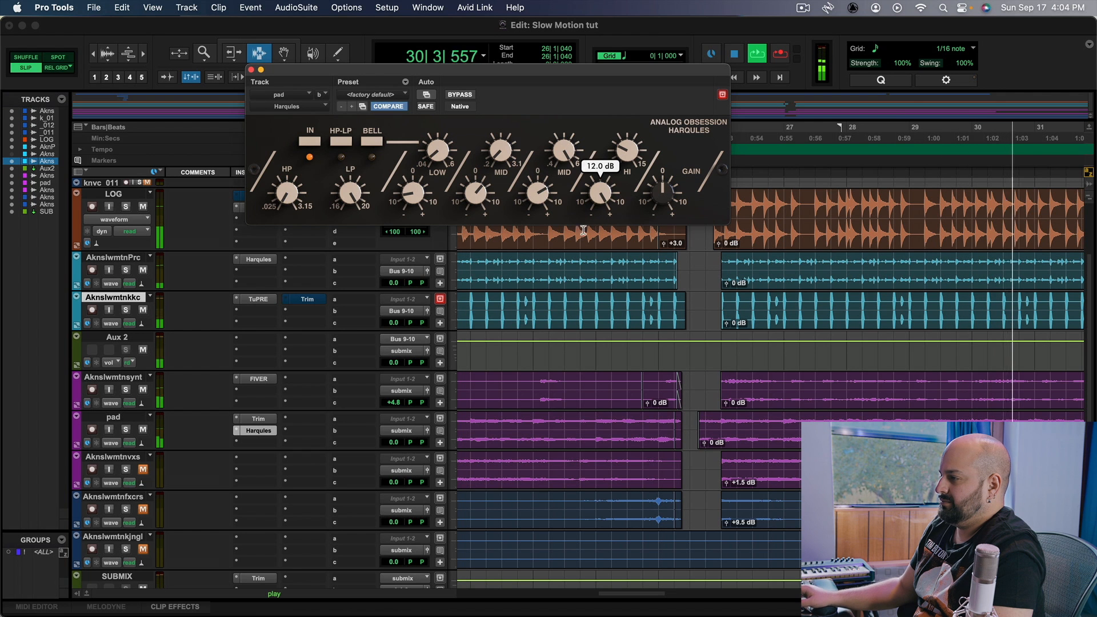
left_click(251, 70)
key("space")
- Zoom out to the whole song, play the mix from bar 10, and reopen the pad's Harqules EQ
key("super+bracketleft")
key("super+bracketleft")
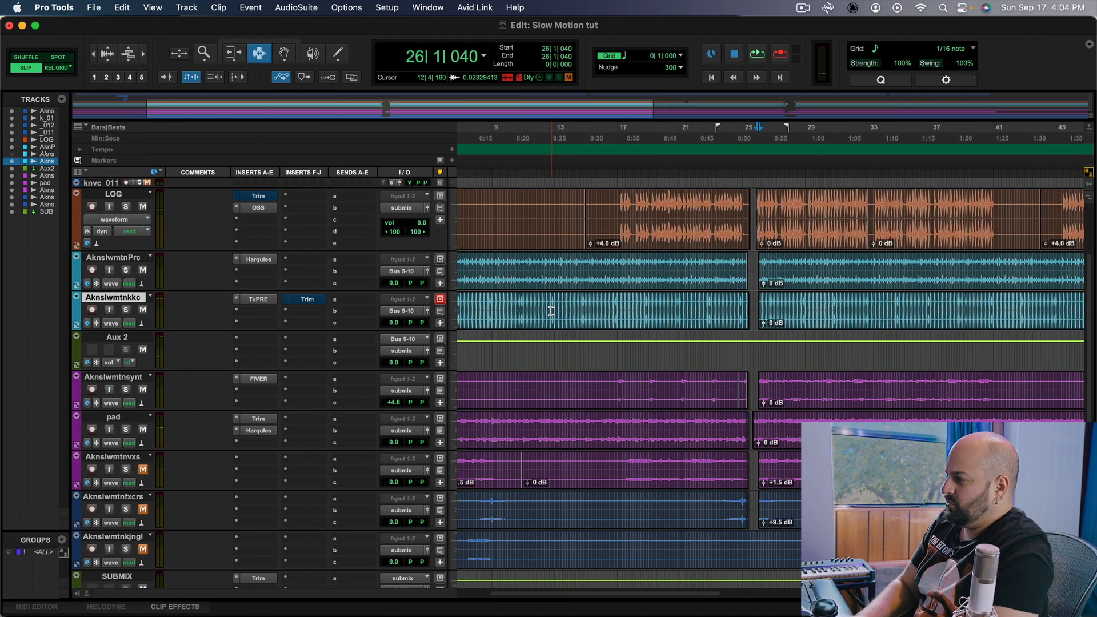
key("super+bracketleft")
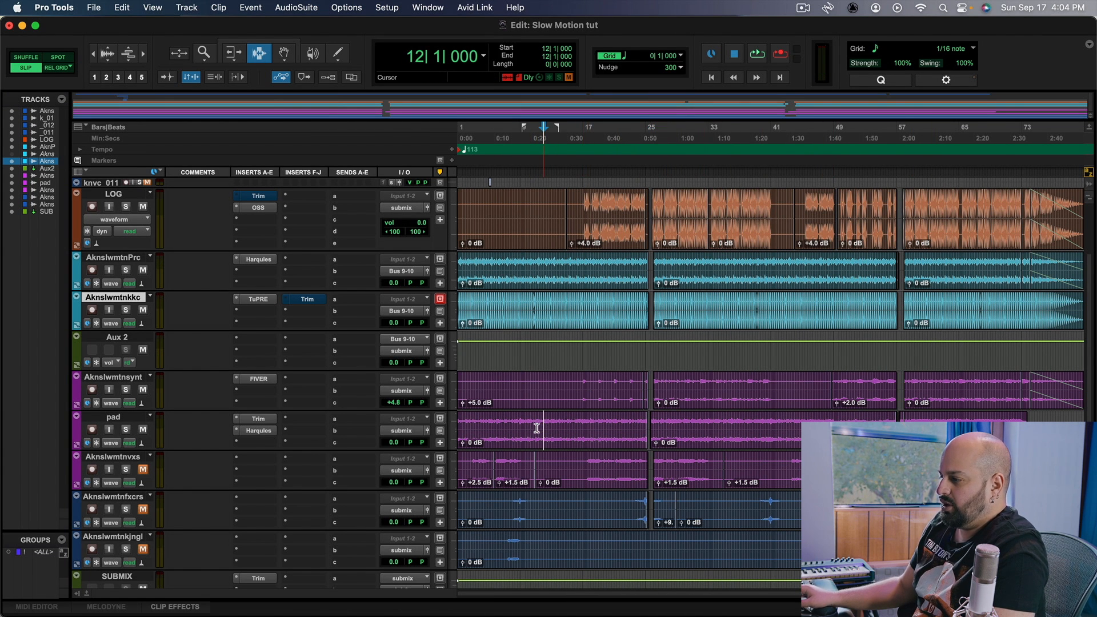
key("space")
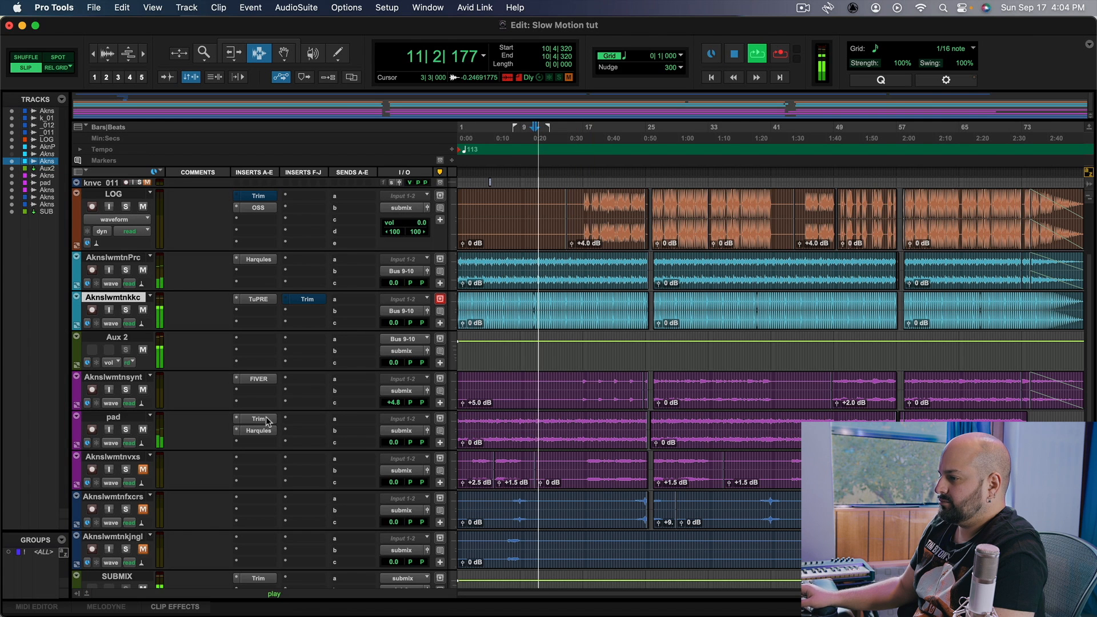
left_click(256, 436)
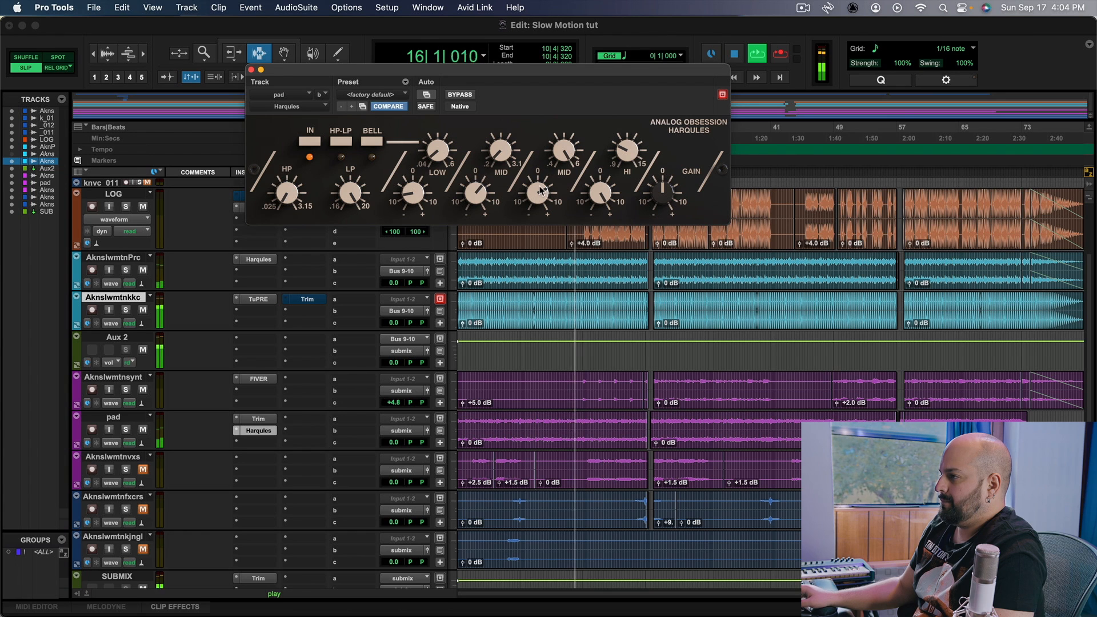
- Replay from bar 10 and set the pad's upper MID gain to about 4 dB in Harqules
key("space")
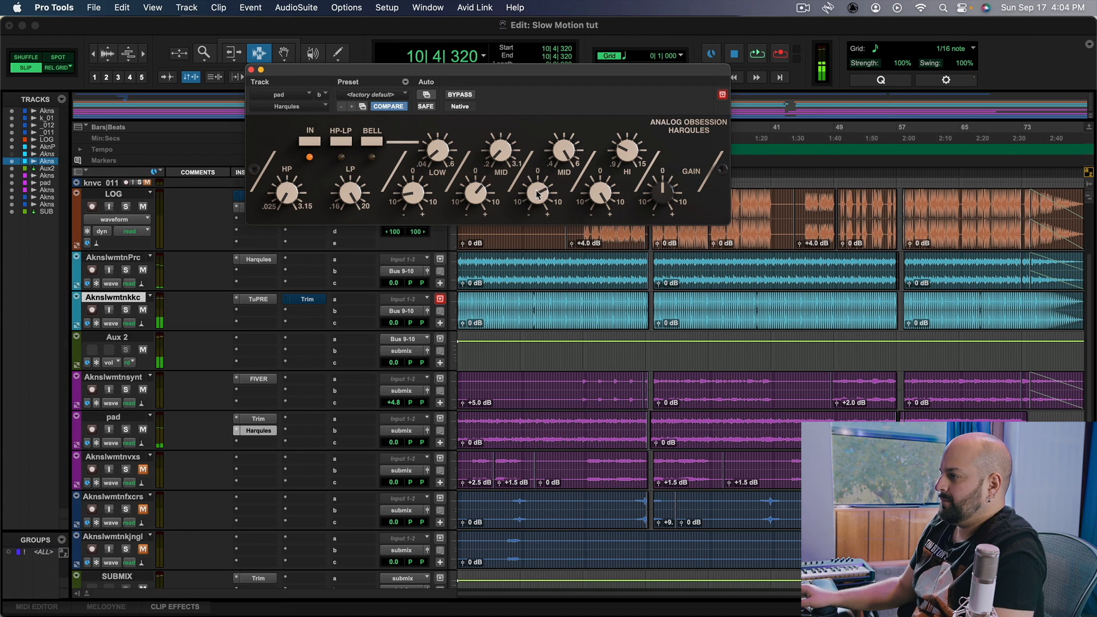
key("space")
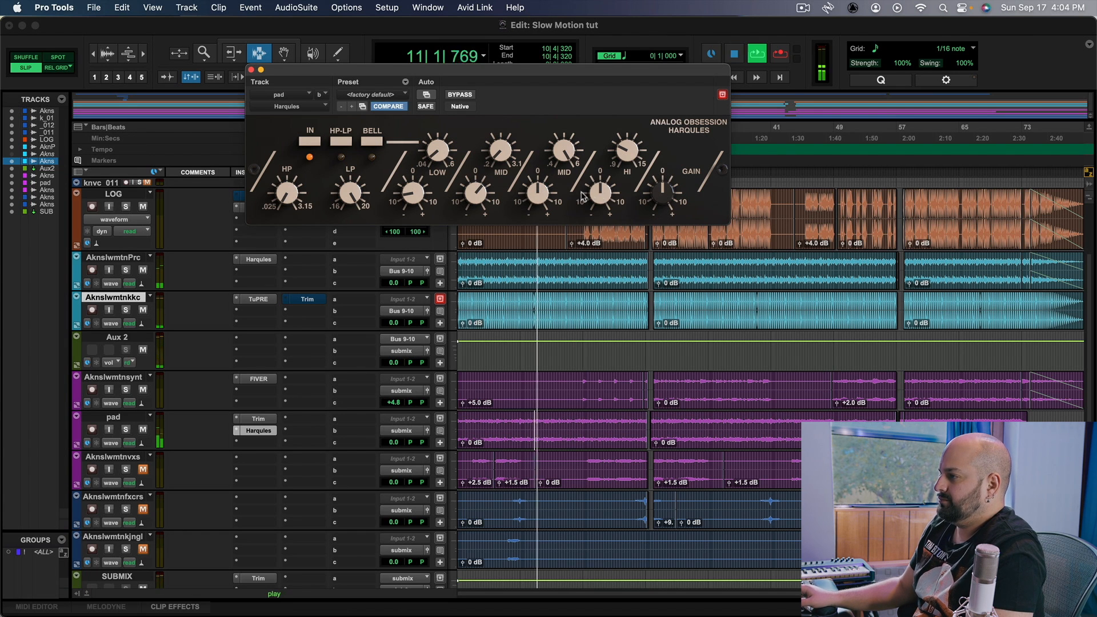
left_click_drag(537, 193, 538, 173)
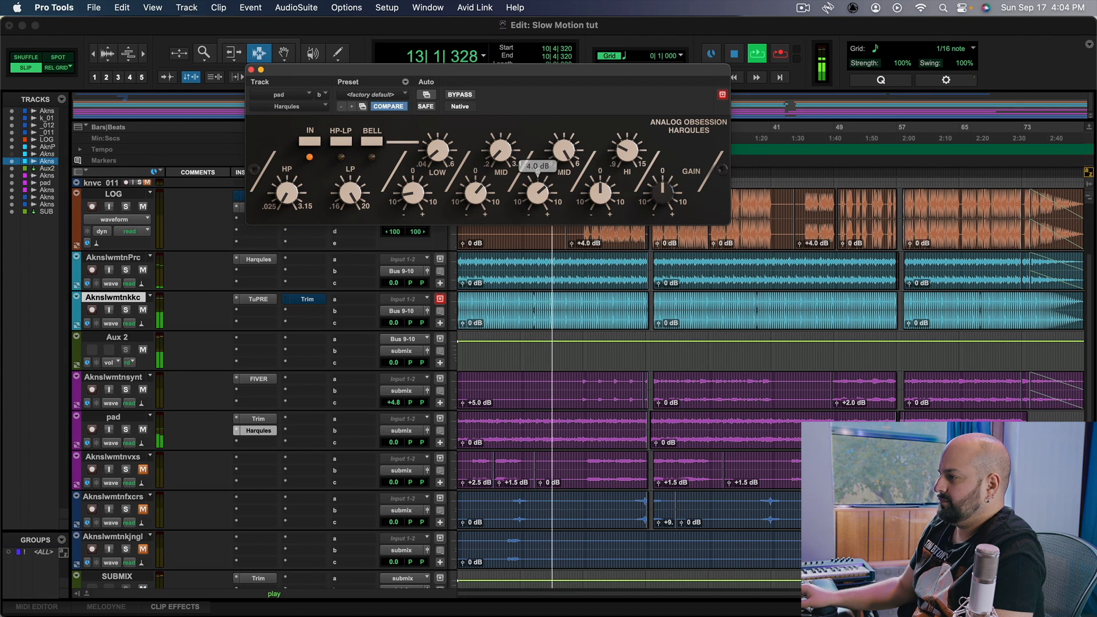
- Give the pad's HI band a moderate boost and fine-tune its frequency by ear, moving it upward past 5.3 kHz
mouse_move(600, 194)
left_mouse_down()
mouse_move(600, 158)
mouse_move(600, 191)
left_mouse_up()
left_click_drag(627, 150, 626, 146)
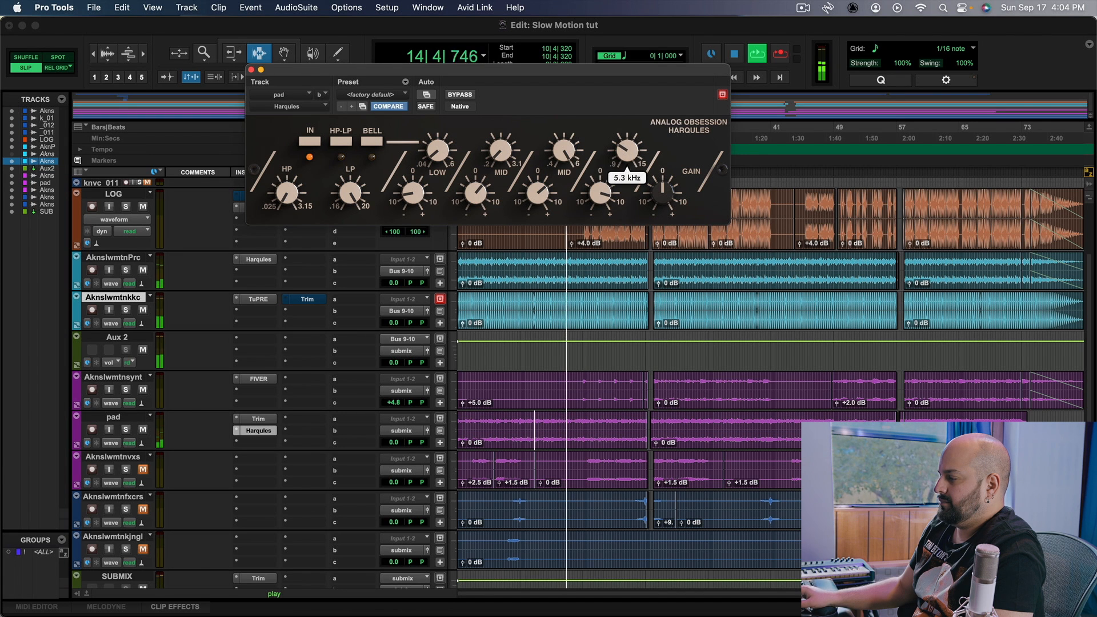
left_click_drag(598, 196, 598, 192)
left_click_drag(627, 150, 627, 141)
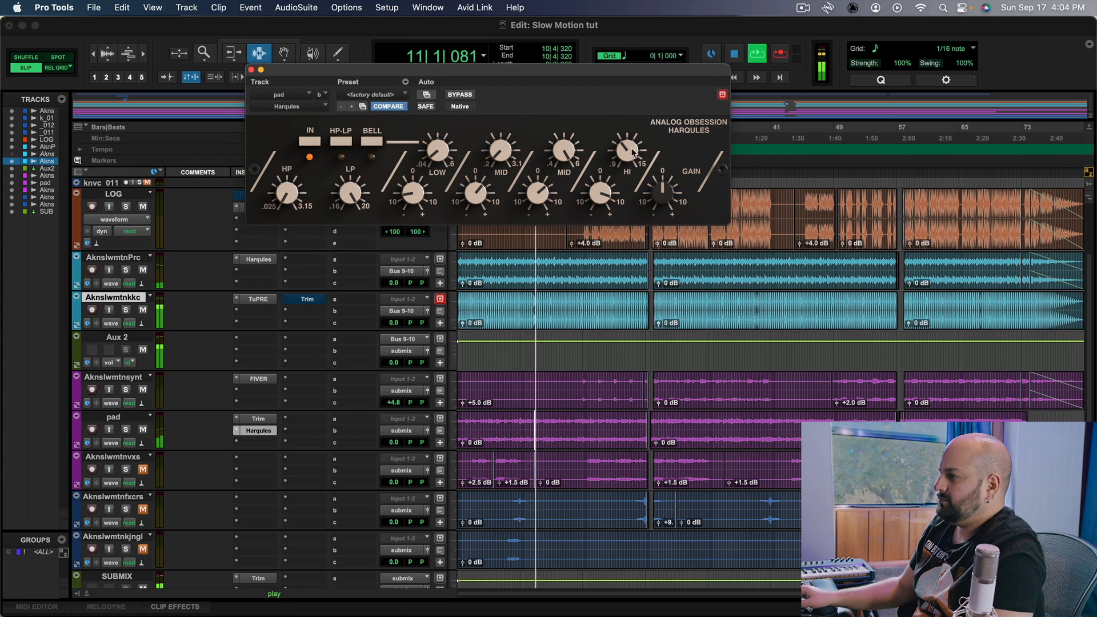
left_click_drag(632, 152, 631, 147)
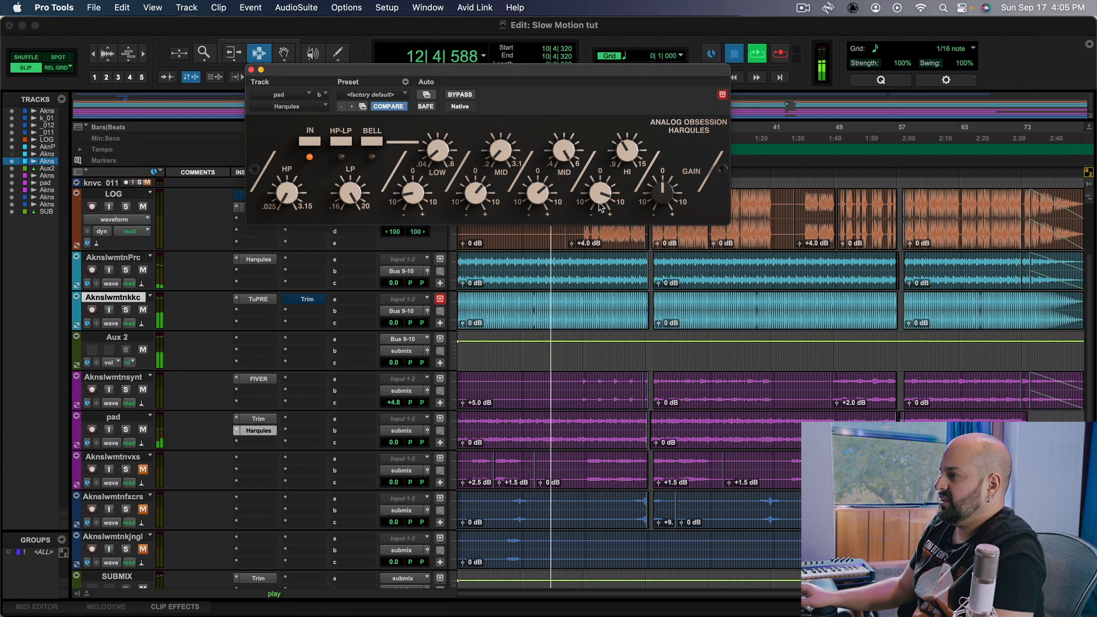
key("space")
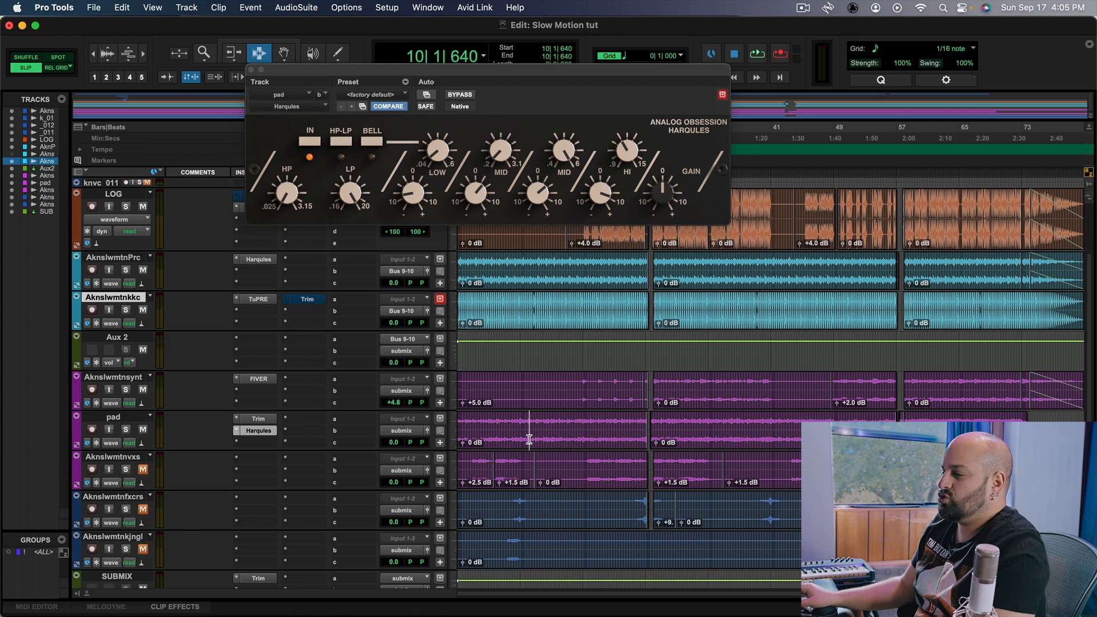
- Audition the adjusted pad EQ in the full mix from bar 10, and again from bar 12 with the timeline zoomed in
key("space")
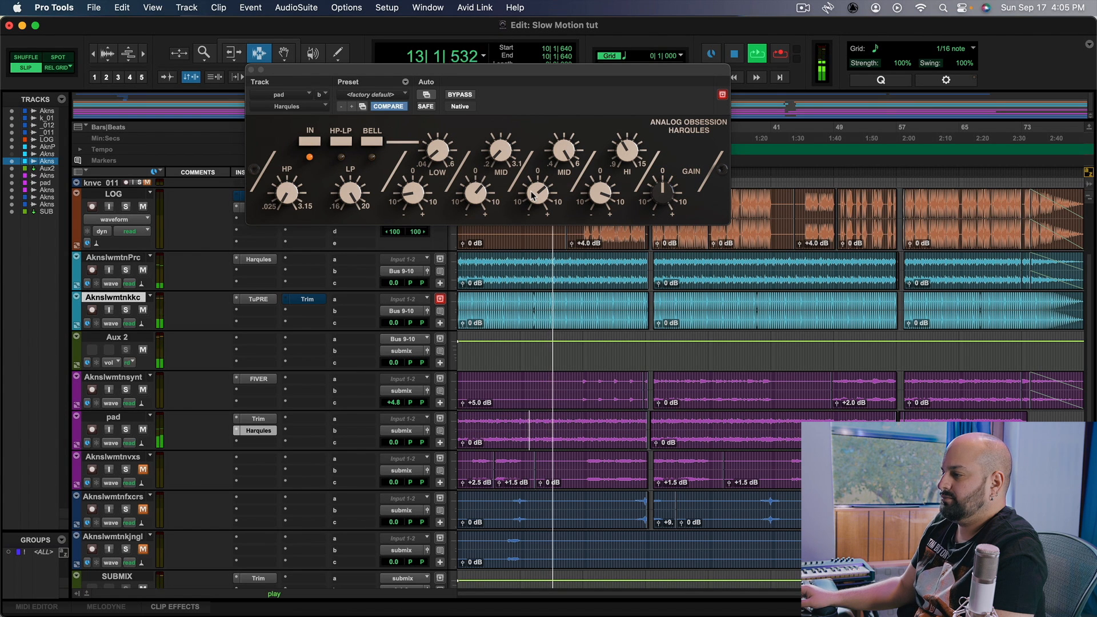
key("space")
left_click(546, 430)
key("super+bracketright")
key("super+bracketright")
key("super+bracketright")
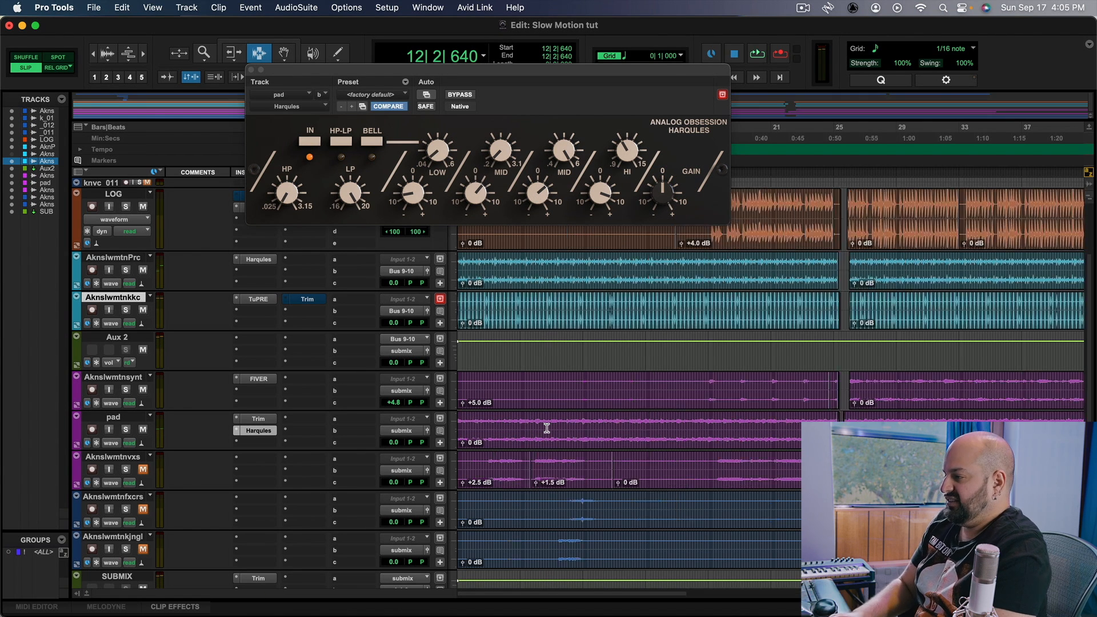
key("space")
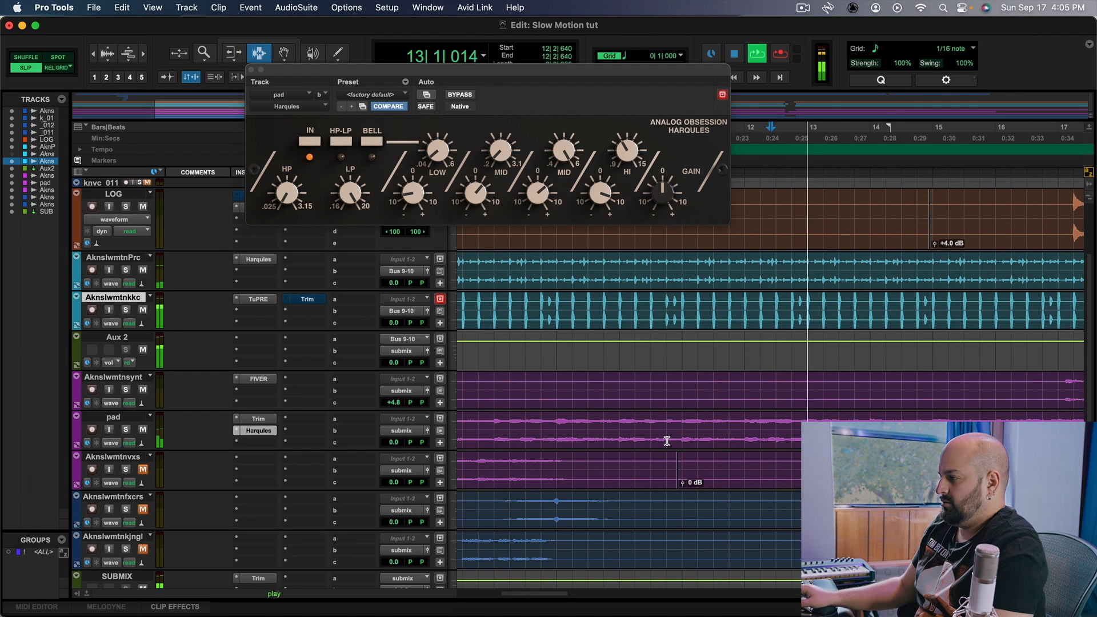
- Compare the pad soloed and in the full mix around bar 12, with the playback start moved to 12|3|880
key("space")
left_click(125, 429)
key("space")
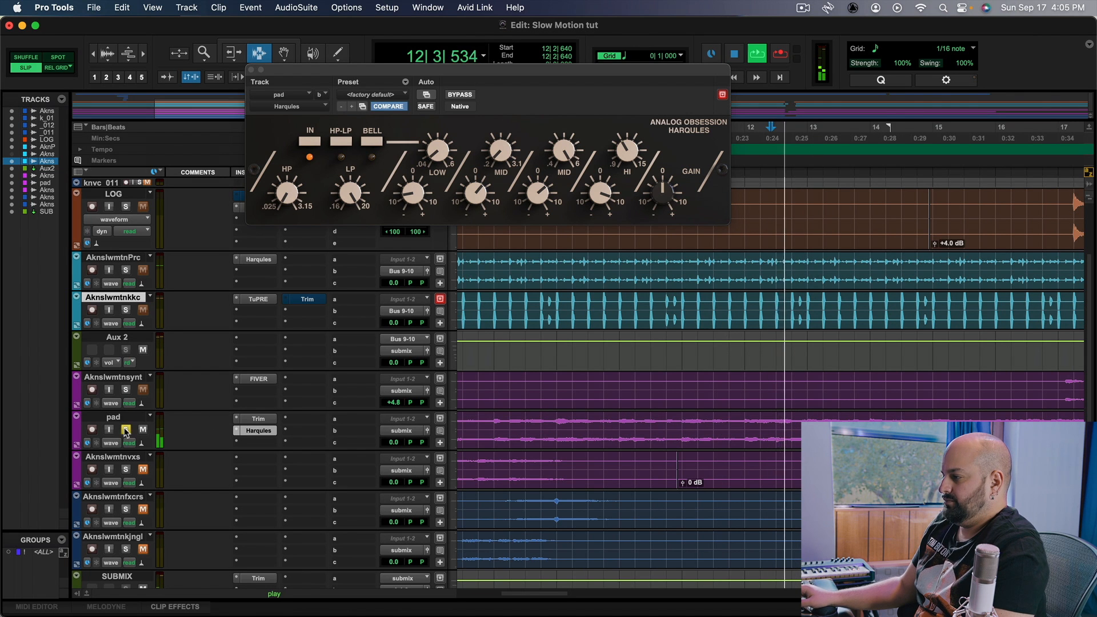
key("space")
left_click(790, 424)
key("space")
key("space")
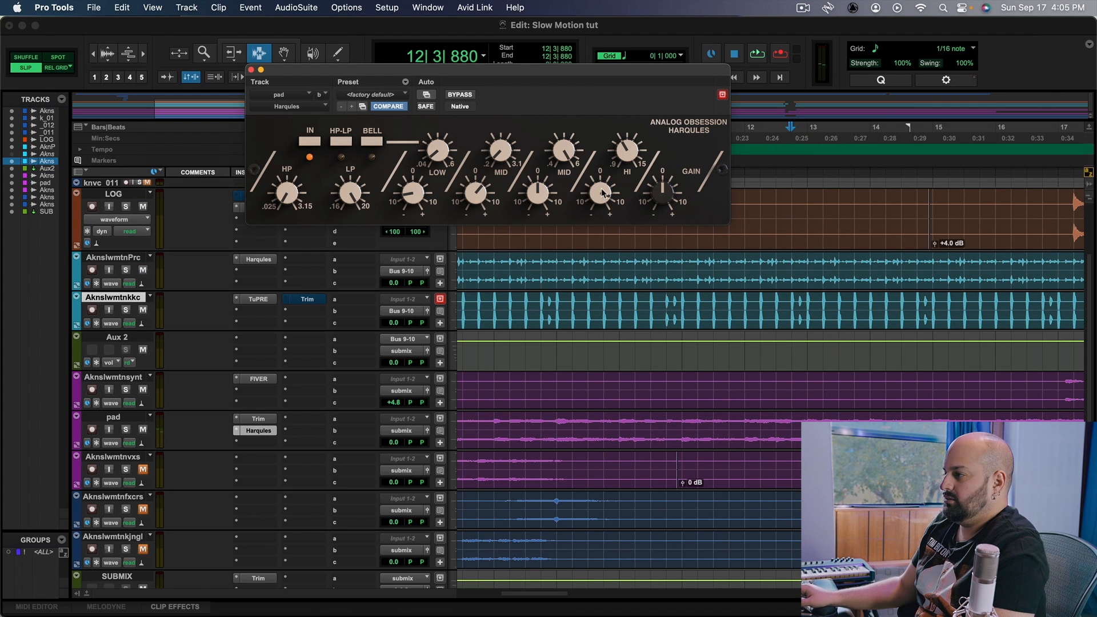
key("space")
key("space")
- Solo the pad, boost its upper MID gain to the maximum, and lower that band's frequency by ear during playback
left_click(126, 429)
key("space")
key("space")
mouse_move(536, 193)
key("space")
key("space")
mouse_move(564, 167)
key("space")
left_click_drag(564, 167, 563, 160)
key("space")
key("space")
key("space")
key("space")
left_click_drag(564, 159, 564, 153)
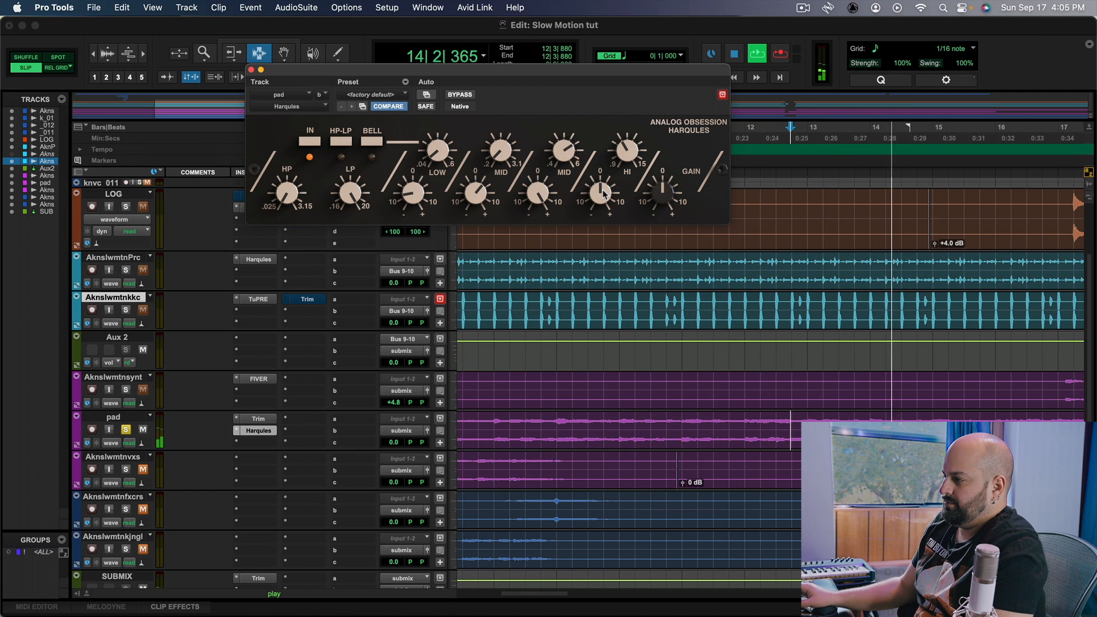
- Audition the soloed pad and restore its HI gain from flat to the maximum boost
key("space")
left_click_drag(591, 193, 592, 188)
key("space")
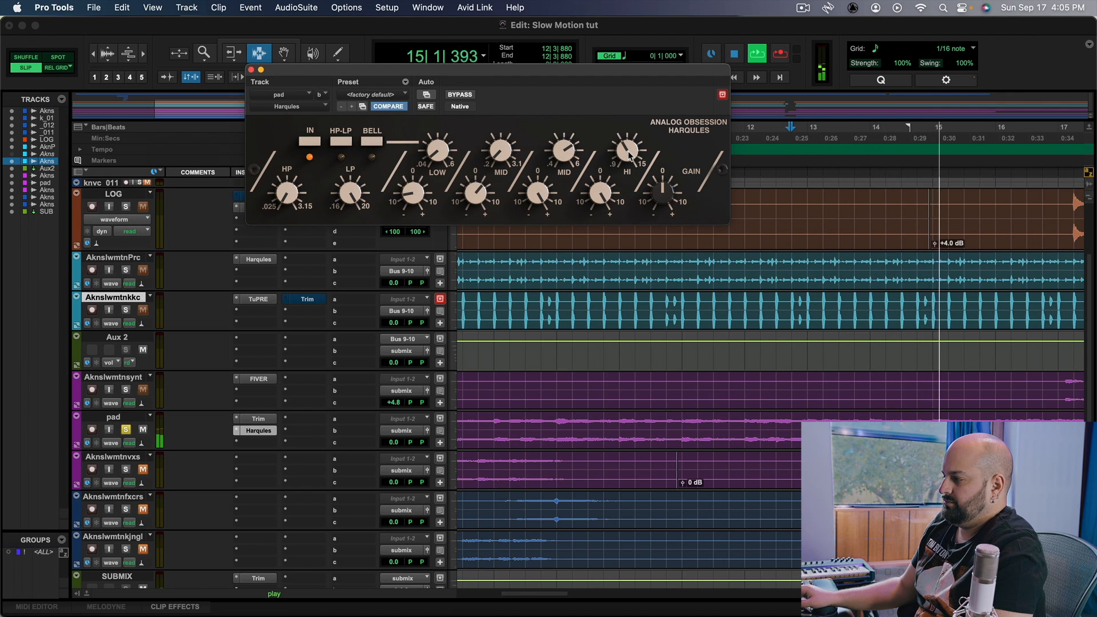
key("space")
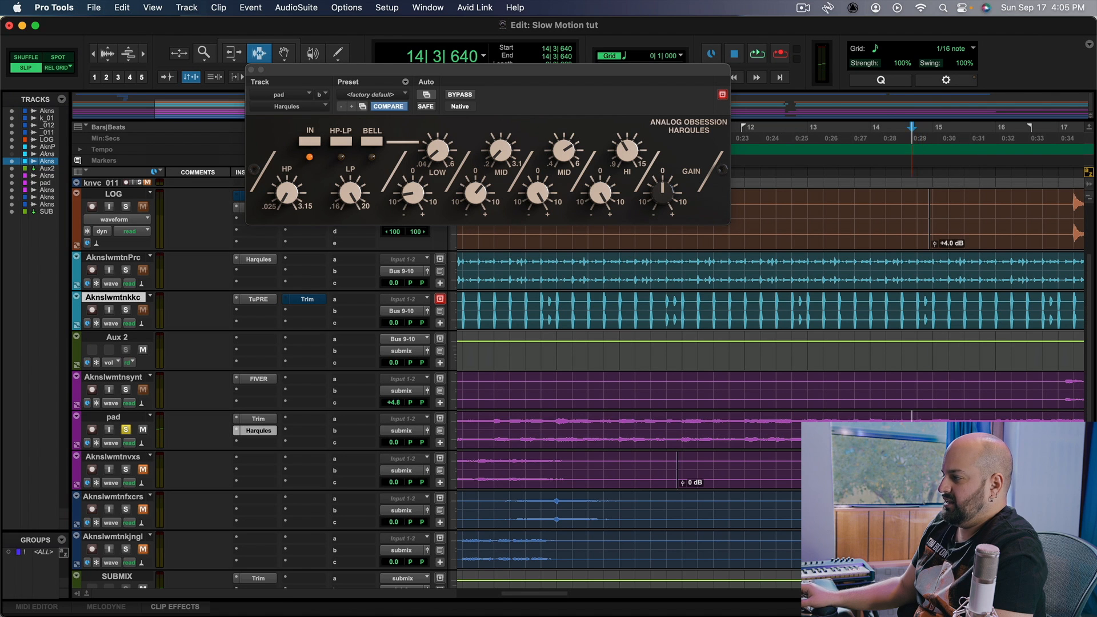
- Compare the soloed pad with its upper MID gain at 0, and settle on a moderate boost while retuning that band by ear
key("space")
key("space")
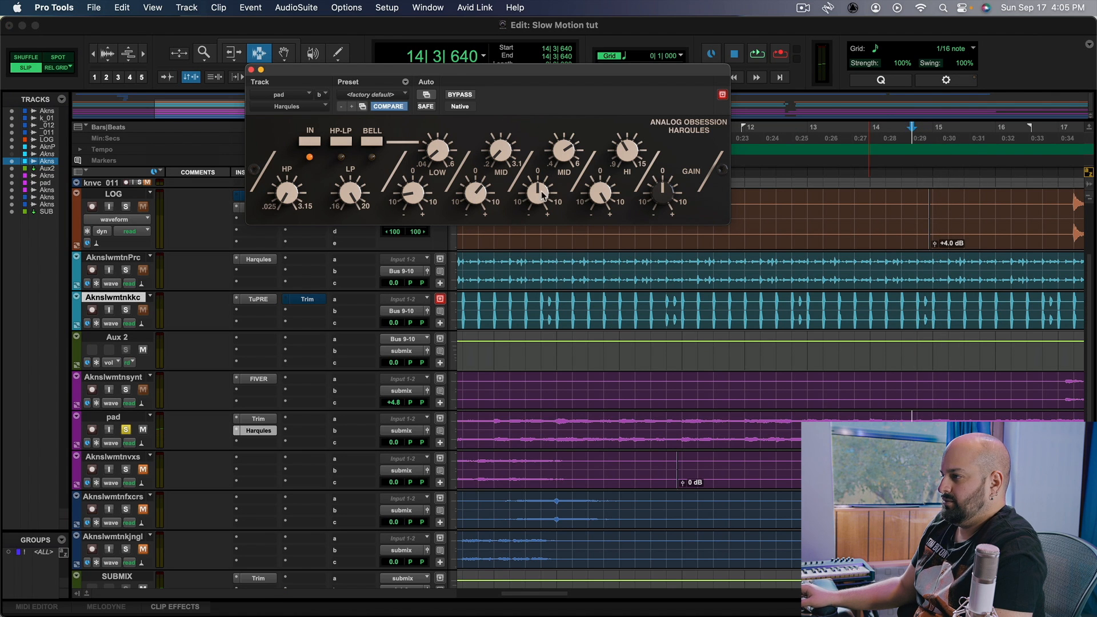
key("space")
left_click_drag(598, 197, 598, 190)
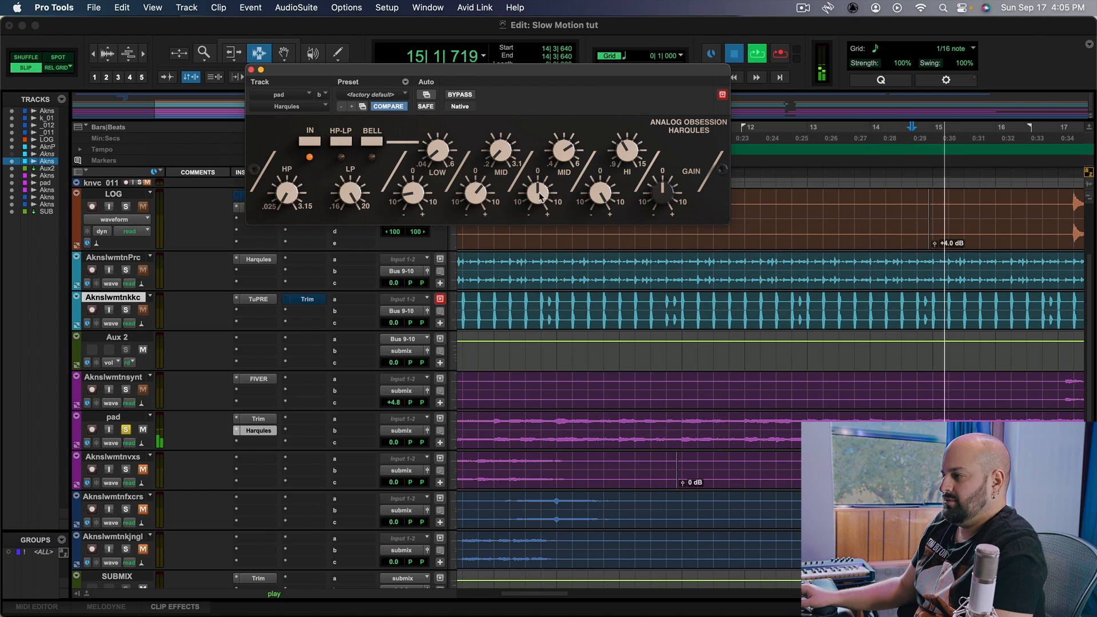
key("space")
key("space")
key("space")
mouse_move(563, 163)
key("space")
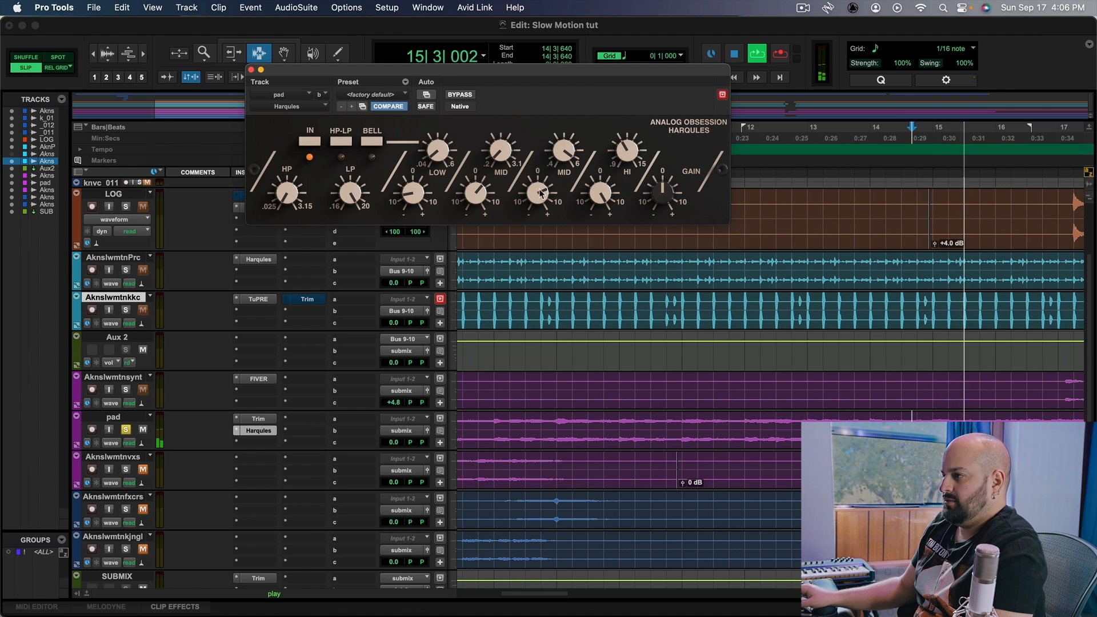
key("space")
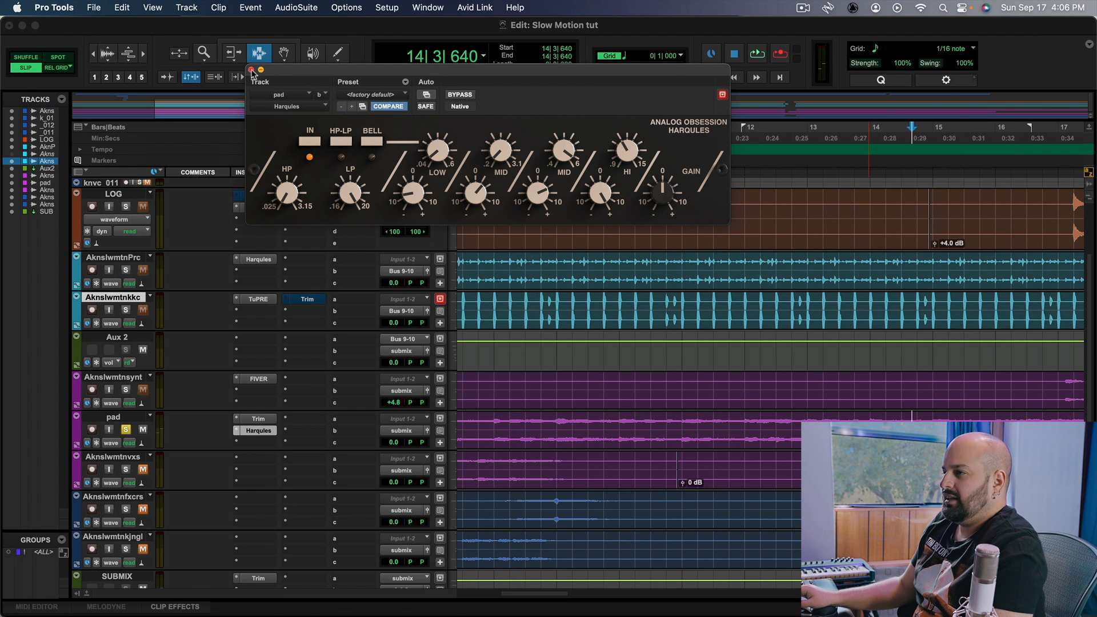
- Close the pad EQ, audition the unsoloed pad in the full mix from 13|4|440, and save the session
left_click(251, 69)
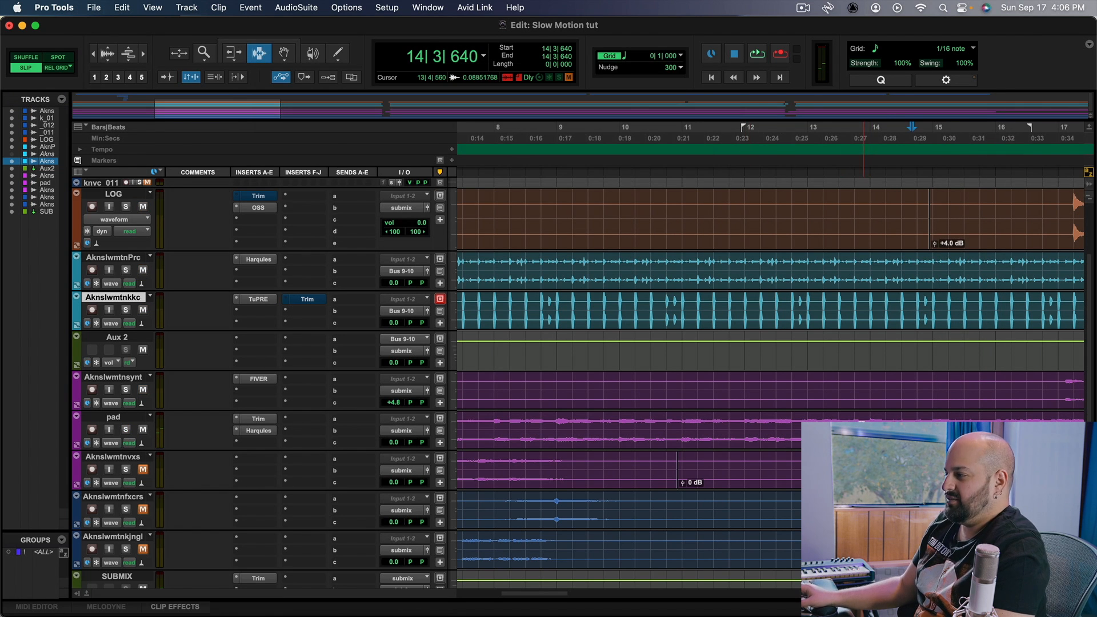
key("space")
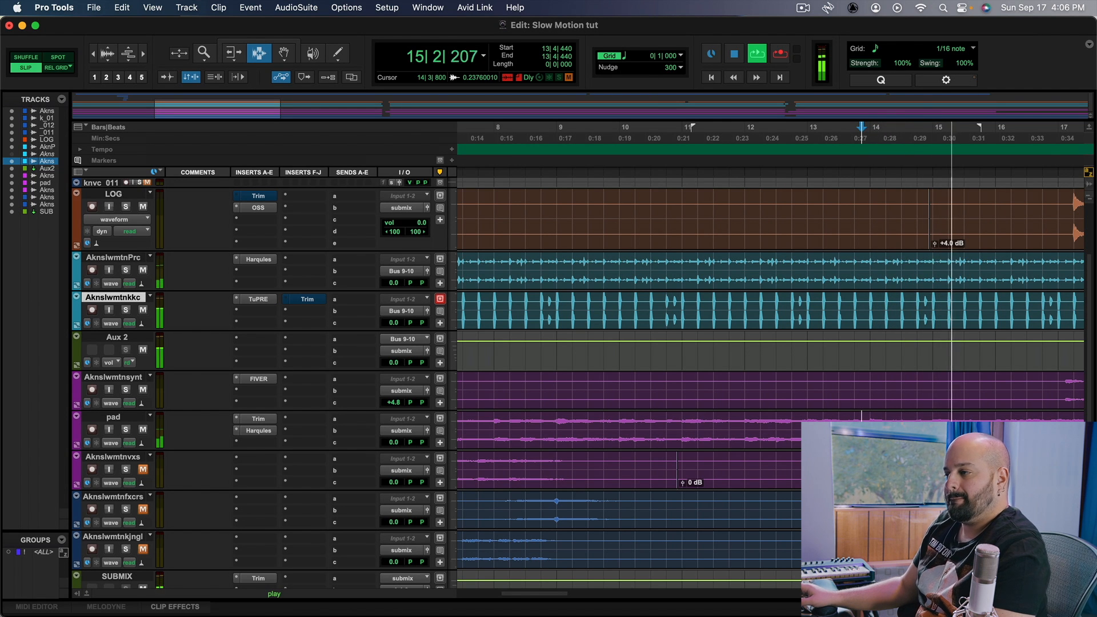
key("r")
key("r")
key("r")
key("r")
key("super+s")
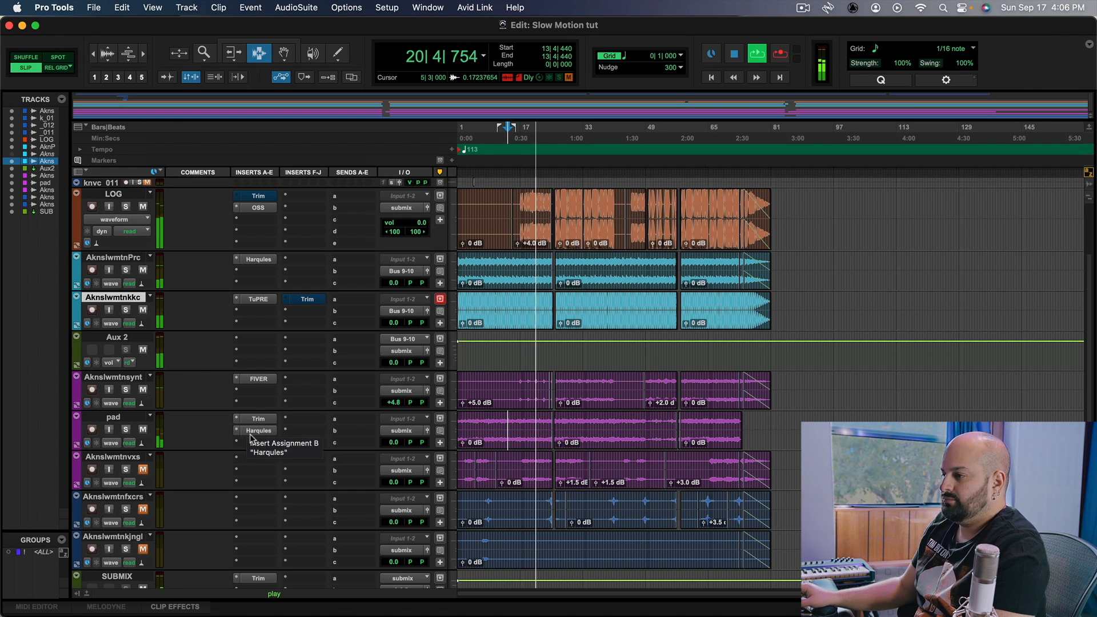
key("space")
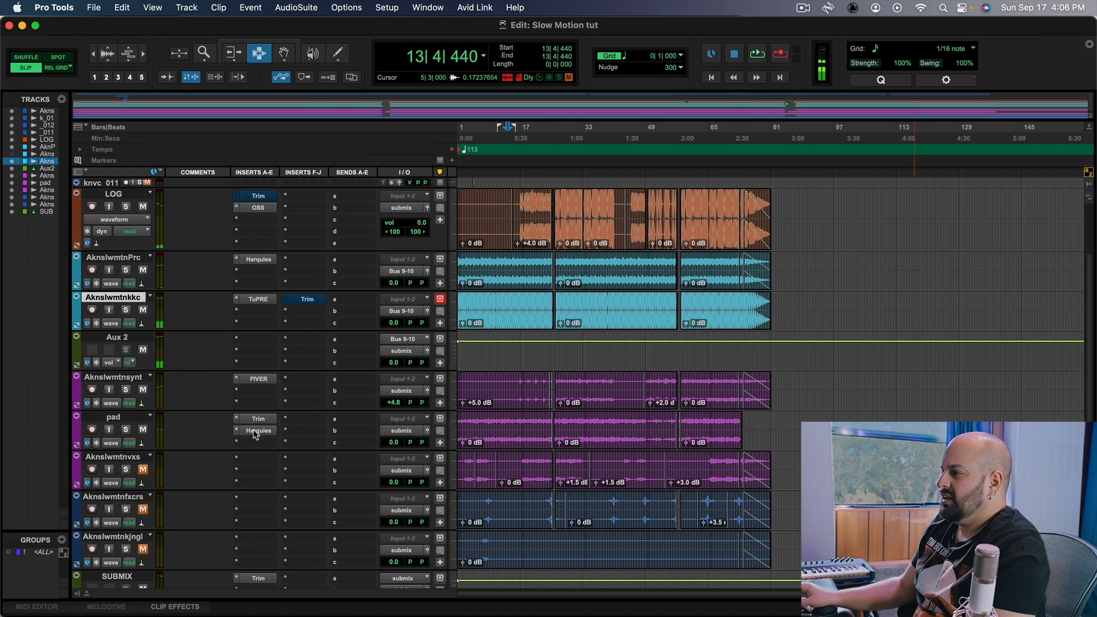
- Enable automation for the pad EQ's High Mid Gain and make it drop to about 0 at 16|4|640
left_click(256, 432)
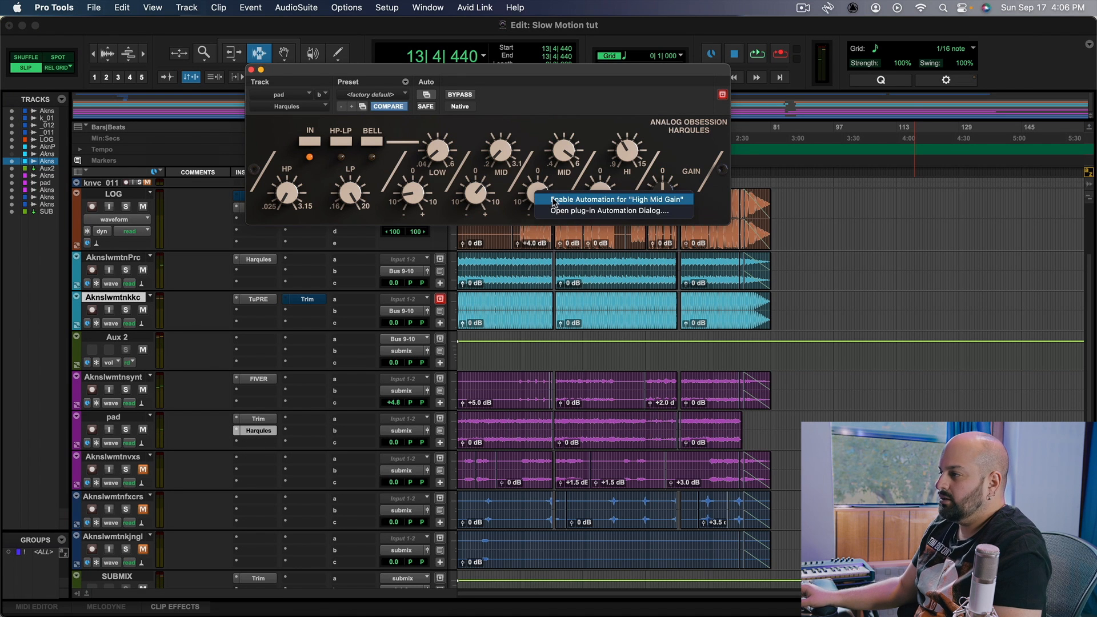
left_click(539, 196, "ctrl+super")
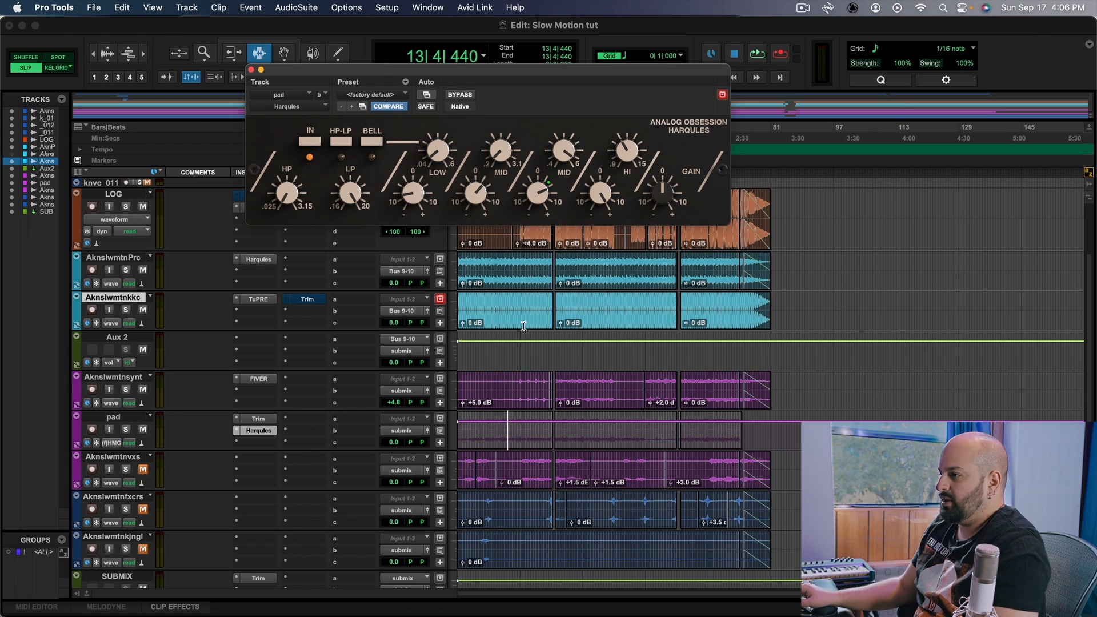
key("super+bracketright")
key("super+bracketright")
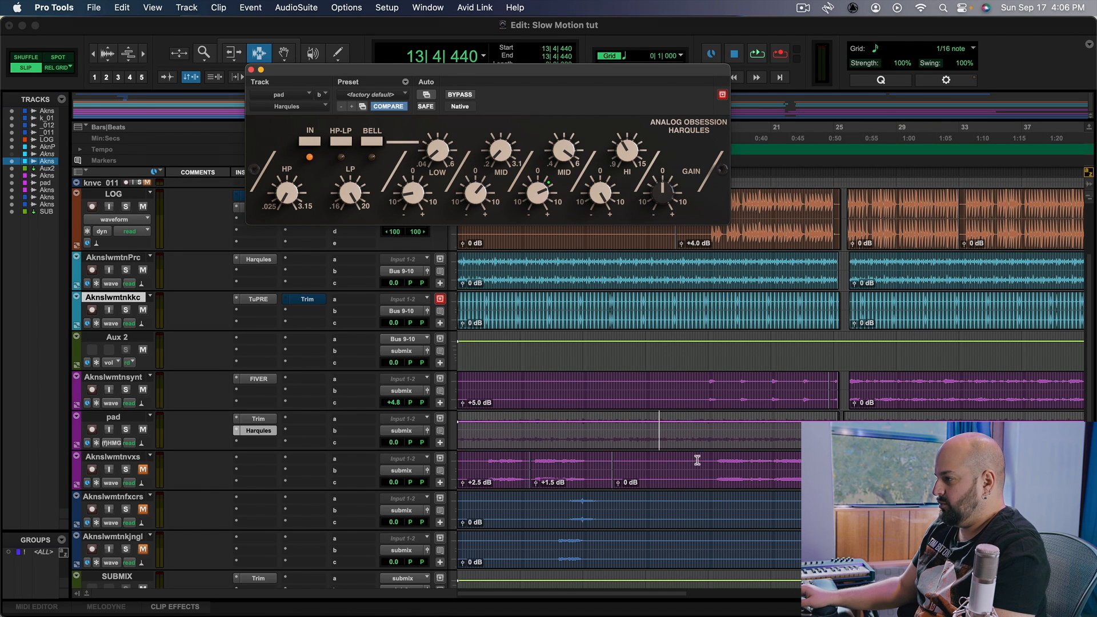
left_click(711, 421)
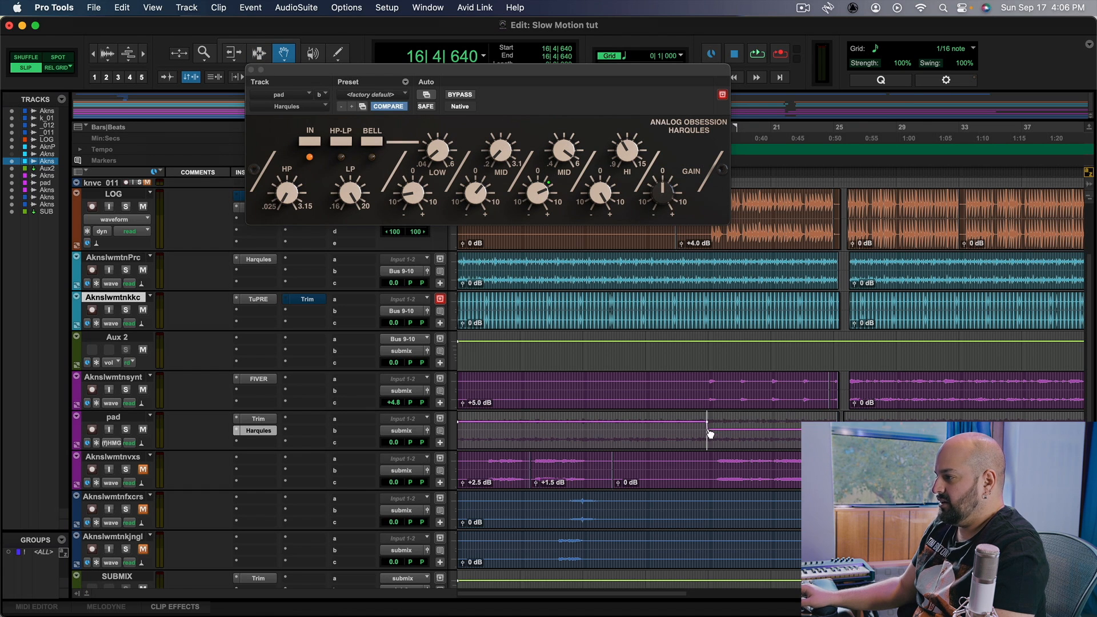
- Enable automation for the pad EQ's HI gain and lower it to about 4.13 dB from 16|4|640 onward
right_click(610, 197)
left_click(627, 206)
left_click(707, 412)
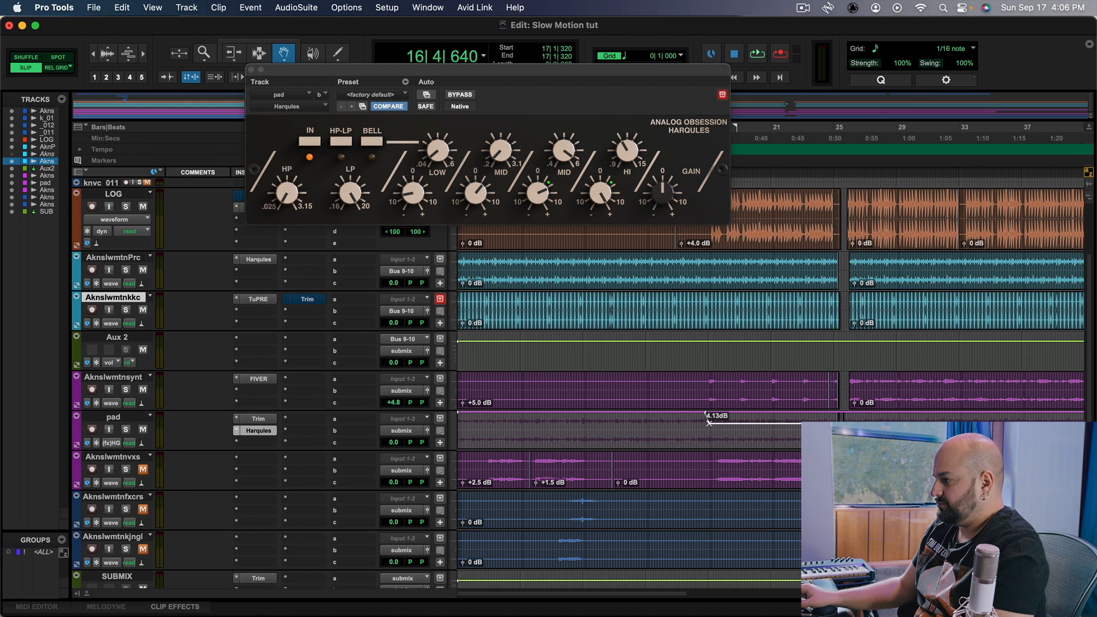
- Audition the pad's automated EQ in the full mix from 16|4|640 and close the plug-in
key("space")
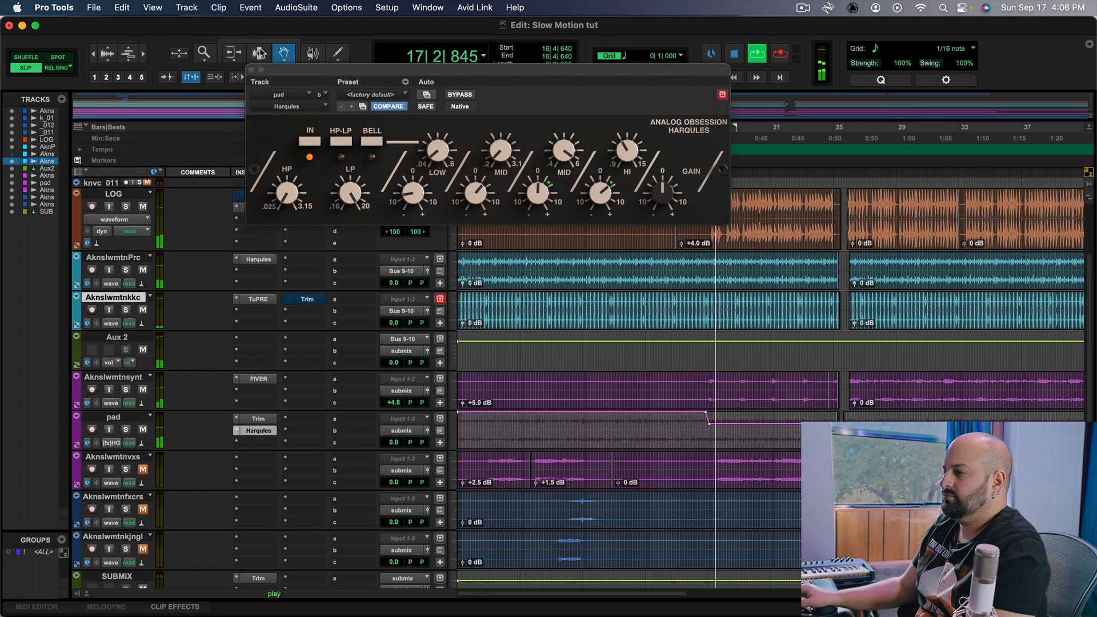
left_click(259, 53)
left_click(252, 69)
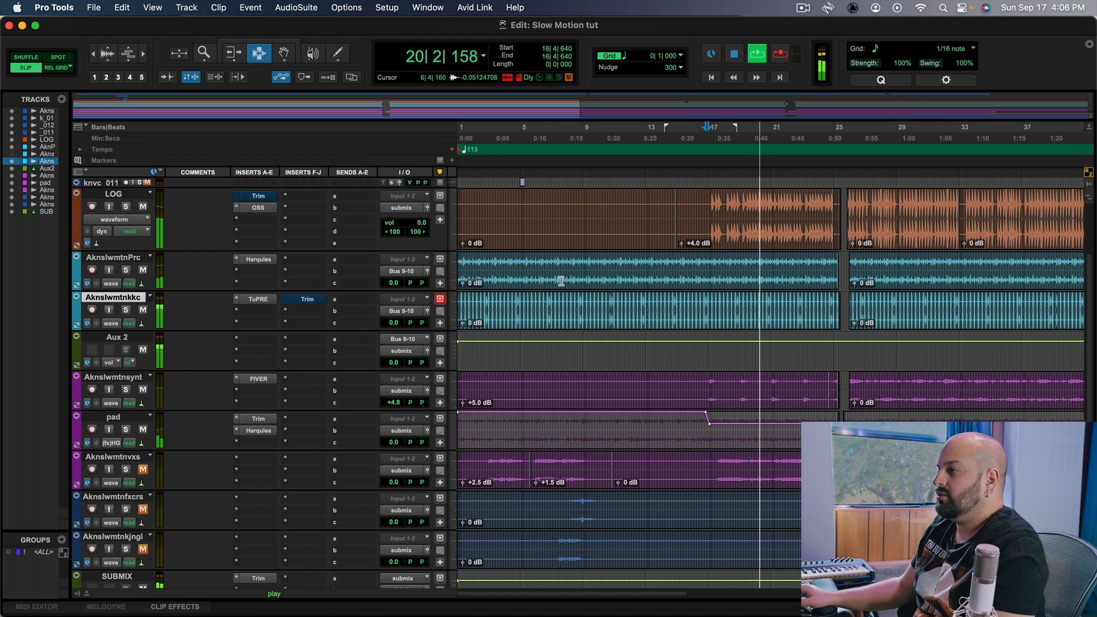
key("space")
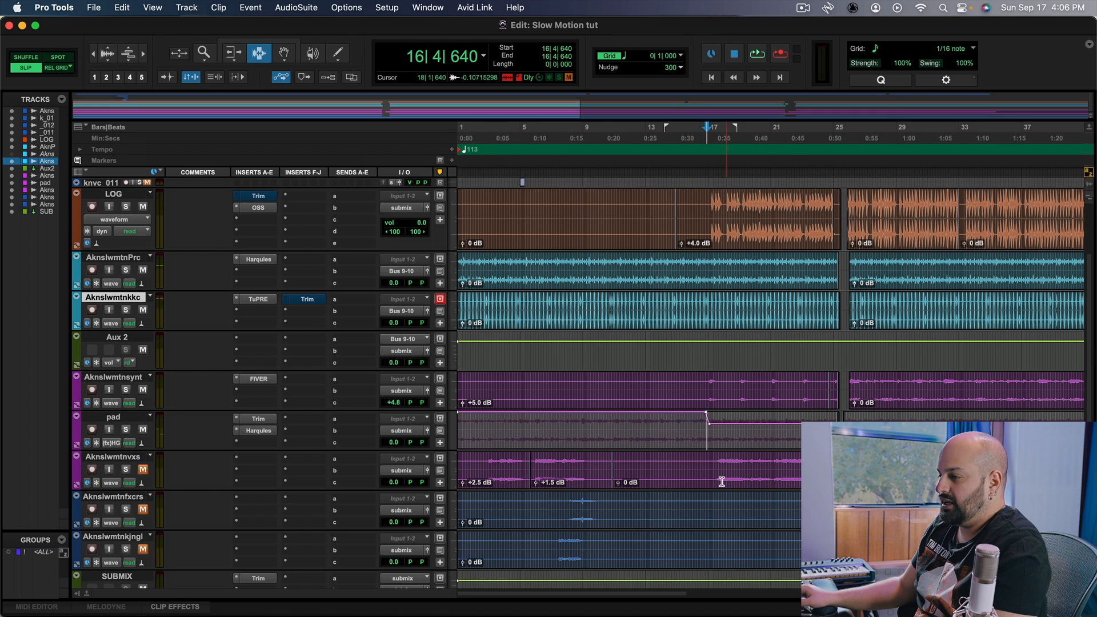
- Unmute the Aknslwmtnvxs track, audition it in the mix from 17|4|320, and save the session
left_click(143, 469)
key("space")
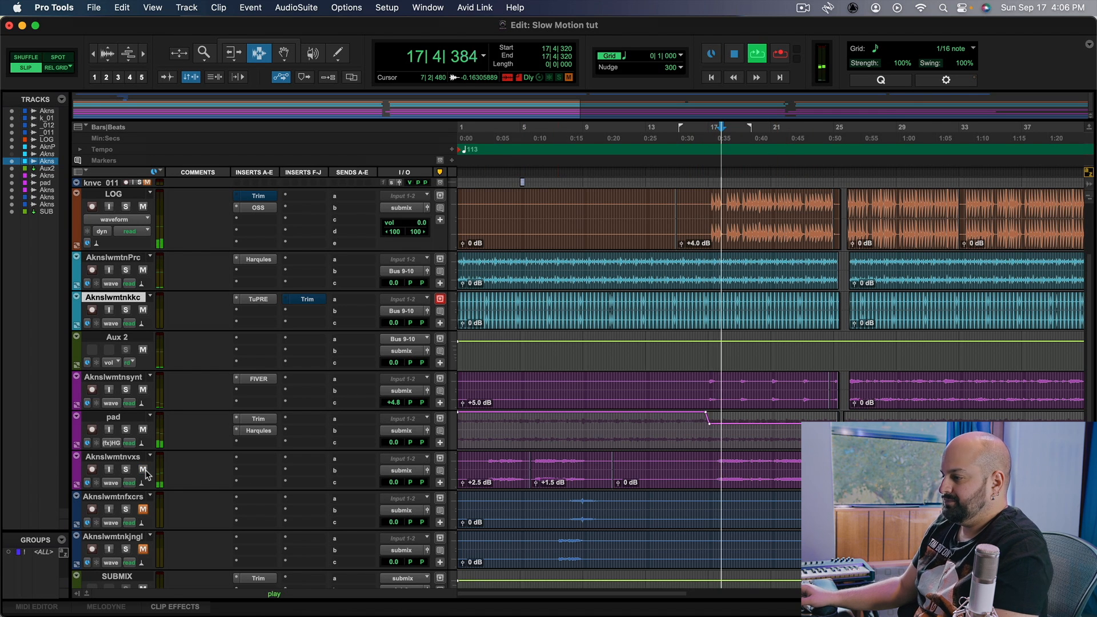
left_click(394, 482)
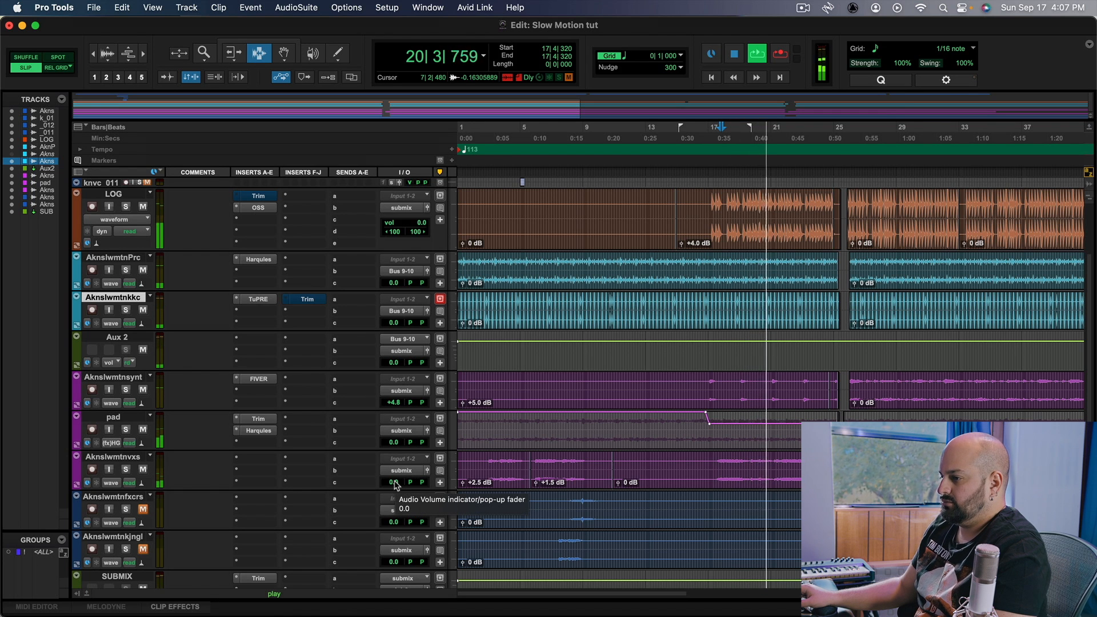
key("space")
key("super+s")
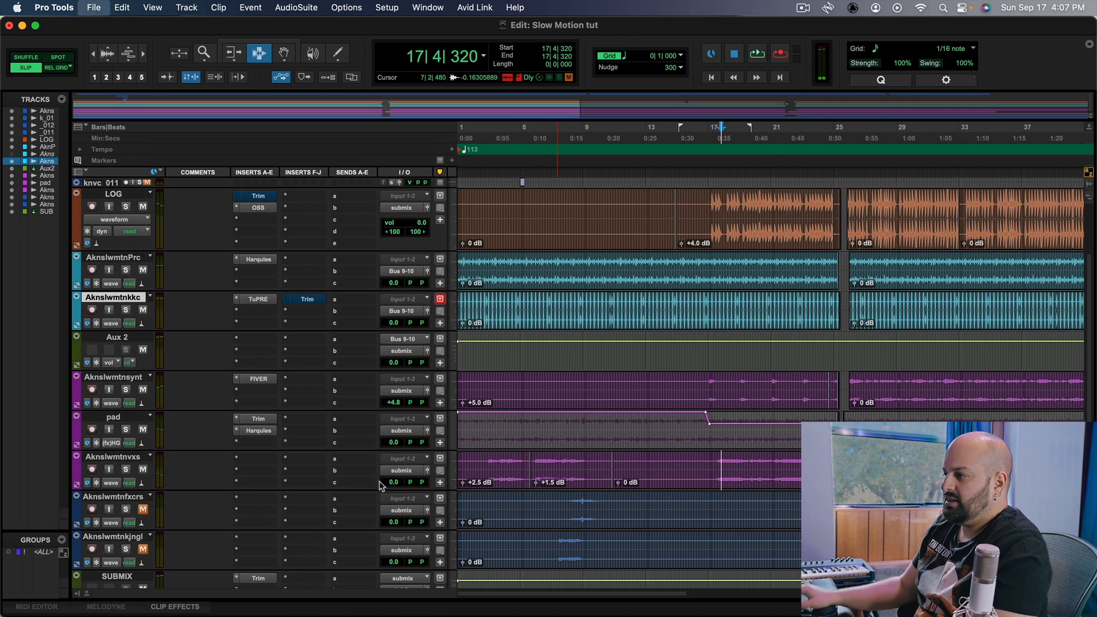
- Play the mix with the Akonslwmtncpl vocal track from 17|4|320 and solo that track
scroll(707, 480, "up", 3)
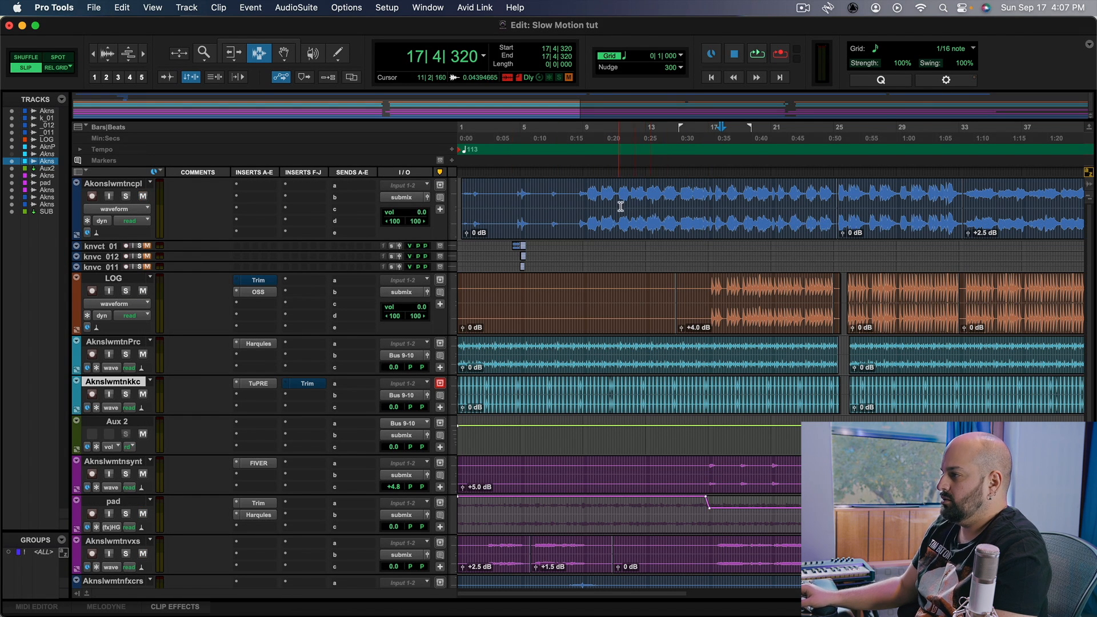
key("space")
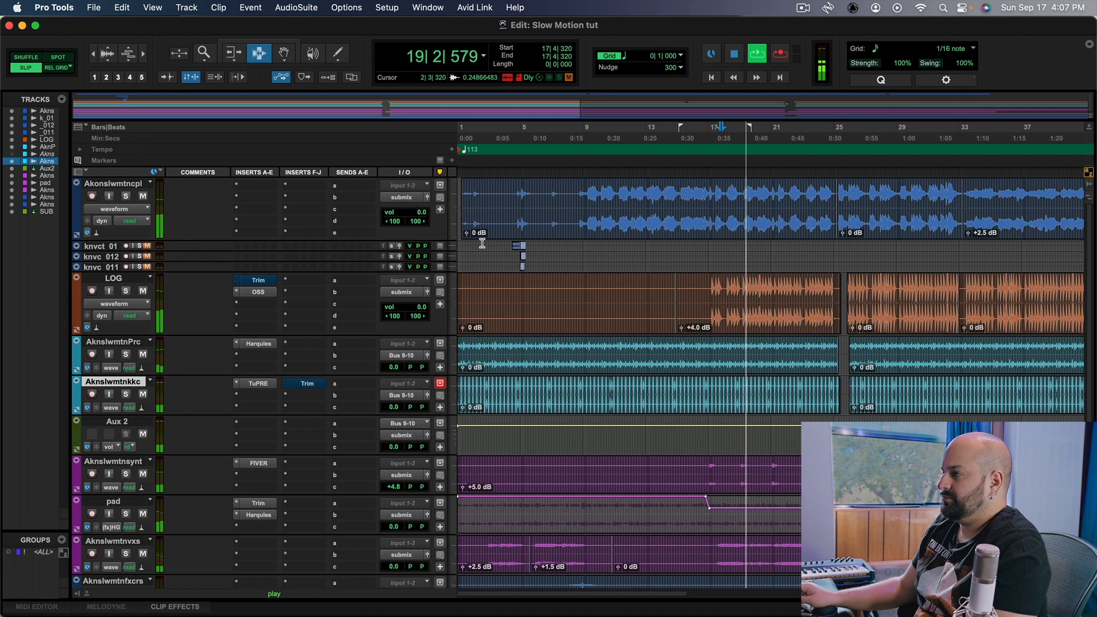
left_click(126, 196)
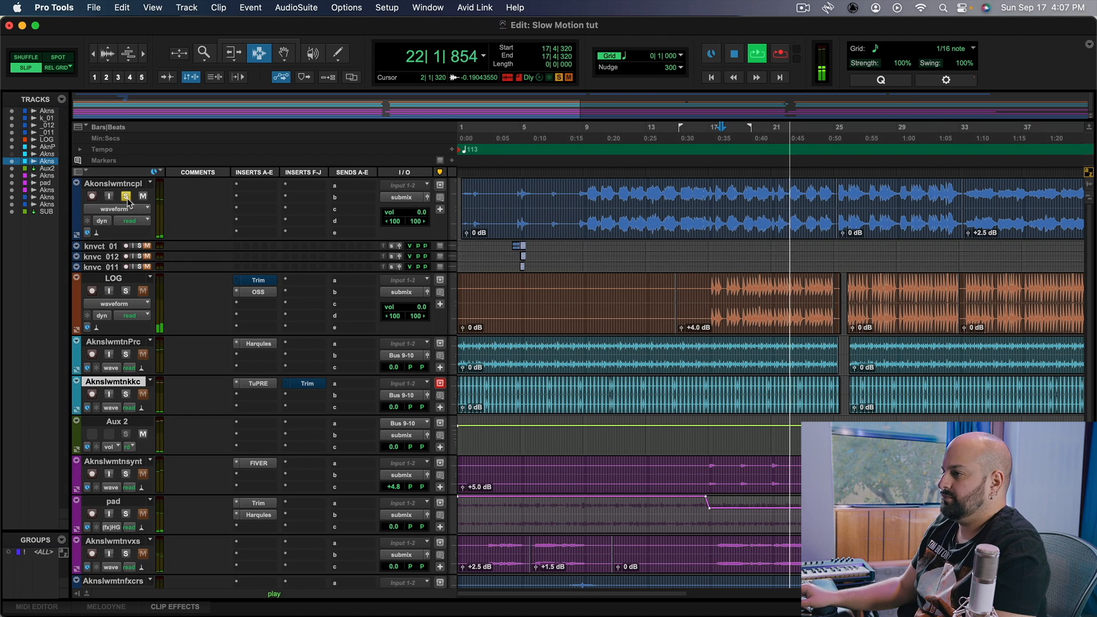
key("space")
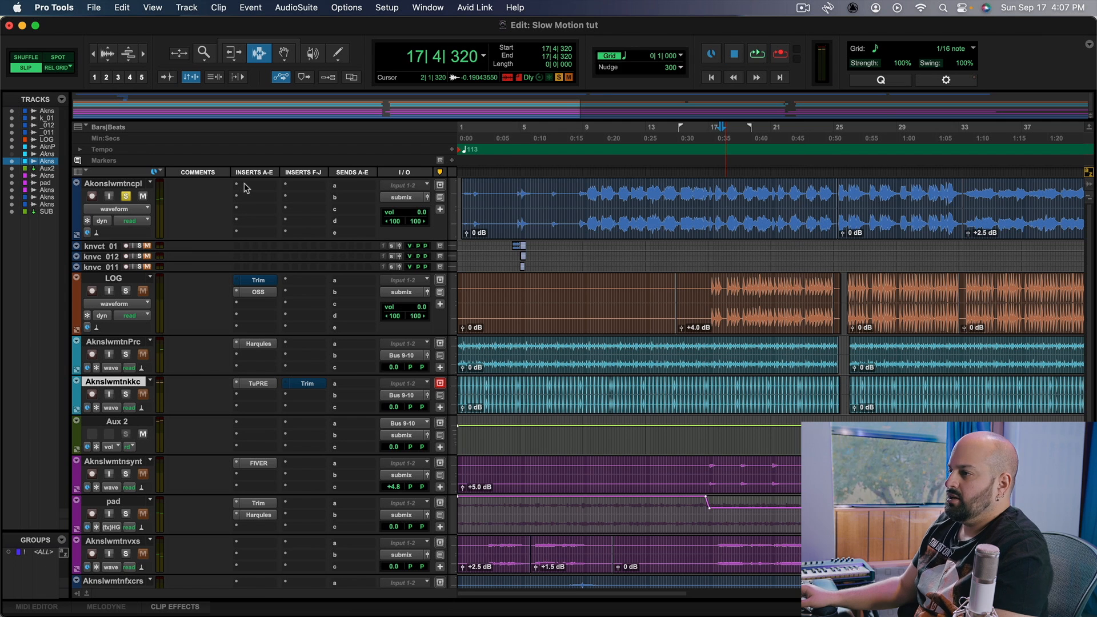
- Insert Blue Cat's PatchWork (stereo) in the first insert slot of the Akonslwmtncpl track
left_click(244, 187)
mouse_move(248, 188)
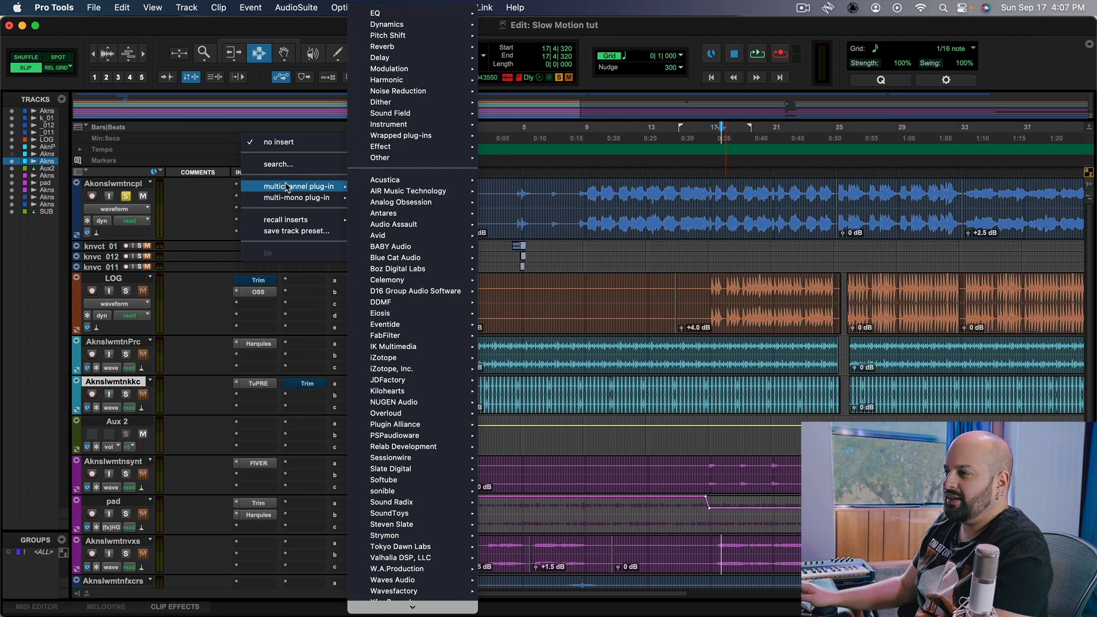
mouse_move(311, 186)
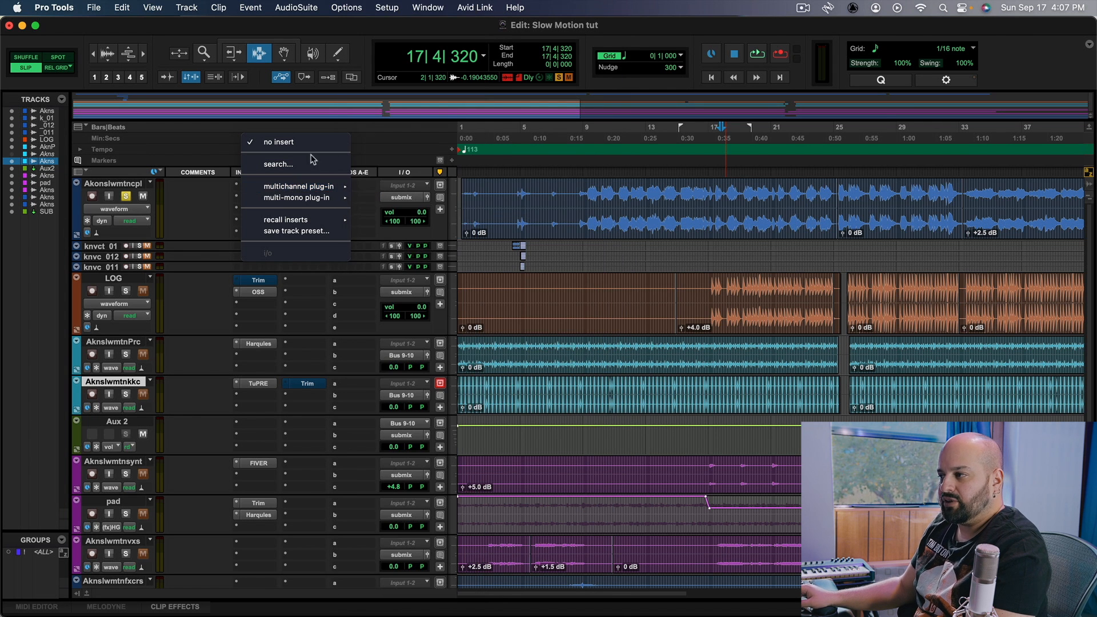
left_click(291, 165)
type("blue")
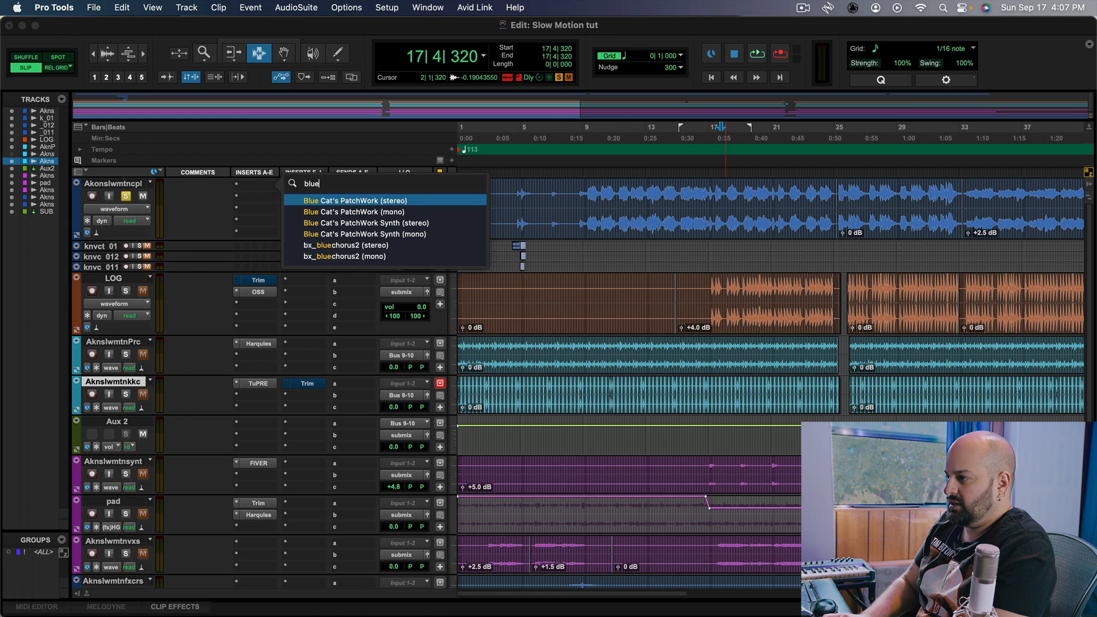
key("Return")
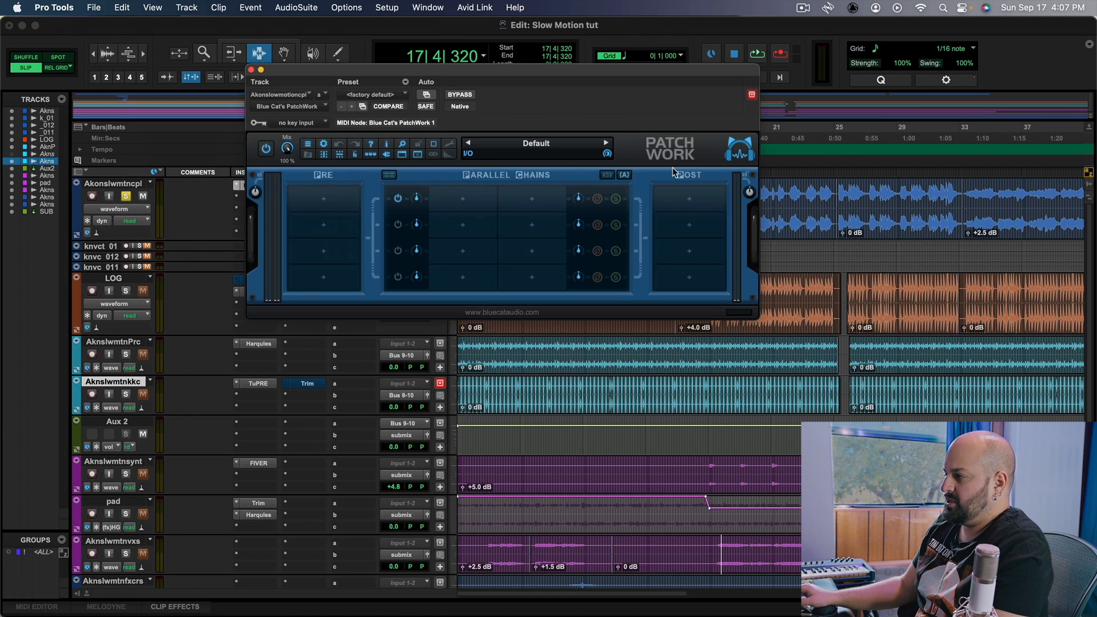
- Load the SweetVox VST3 plug-in into the first PRE slot of PatchWork on the Akonslwmtncpl track
left_click(334, 196)
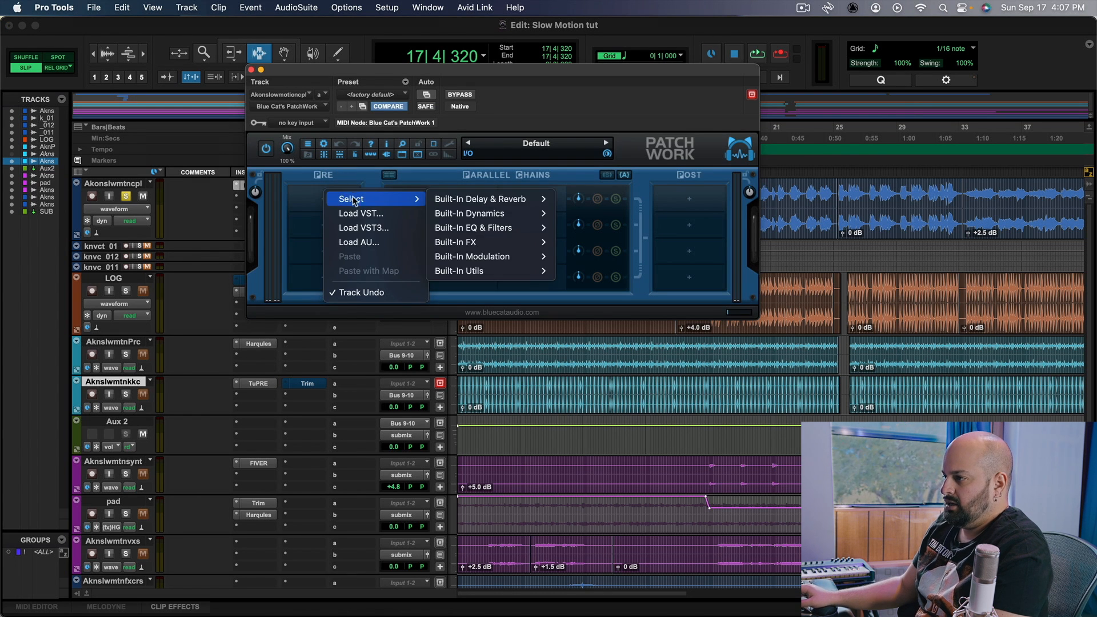
left_click(364, 226)
scroll(399, 303, "down", 20)
scroll(398, 306, "down", 10)
scroll(398, 311, "up", 18)
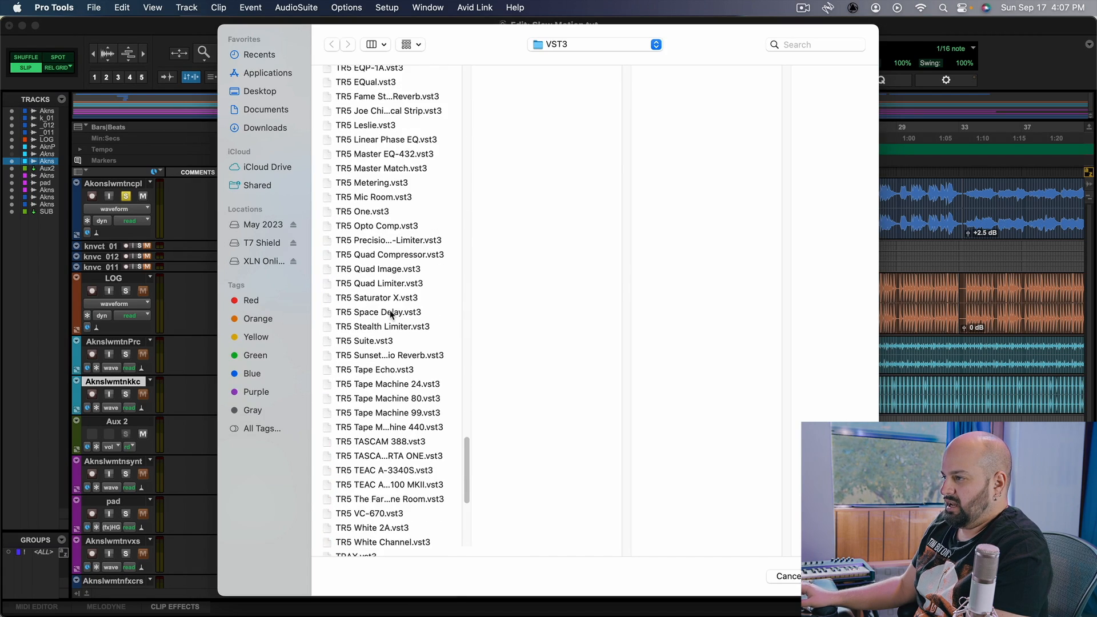
scroll(398, 314, "up", 10)
scroll(400, 312, "down", 4)
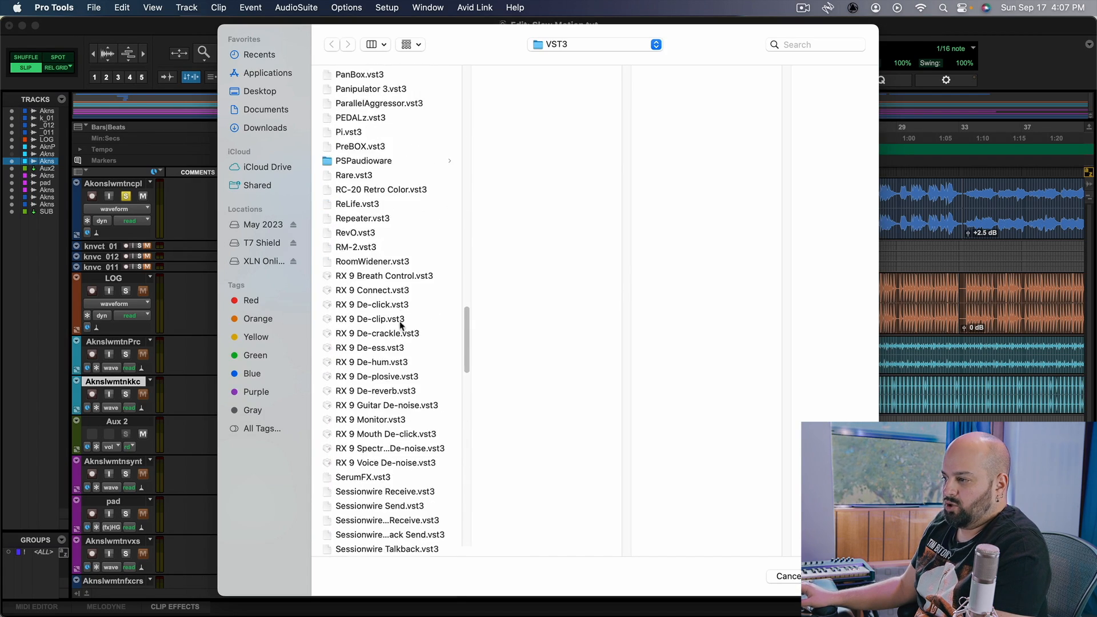
scroll(404, 333, "down", 5)
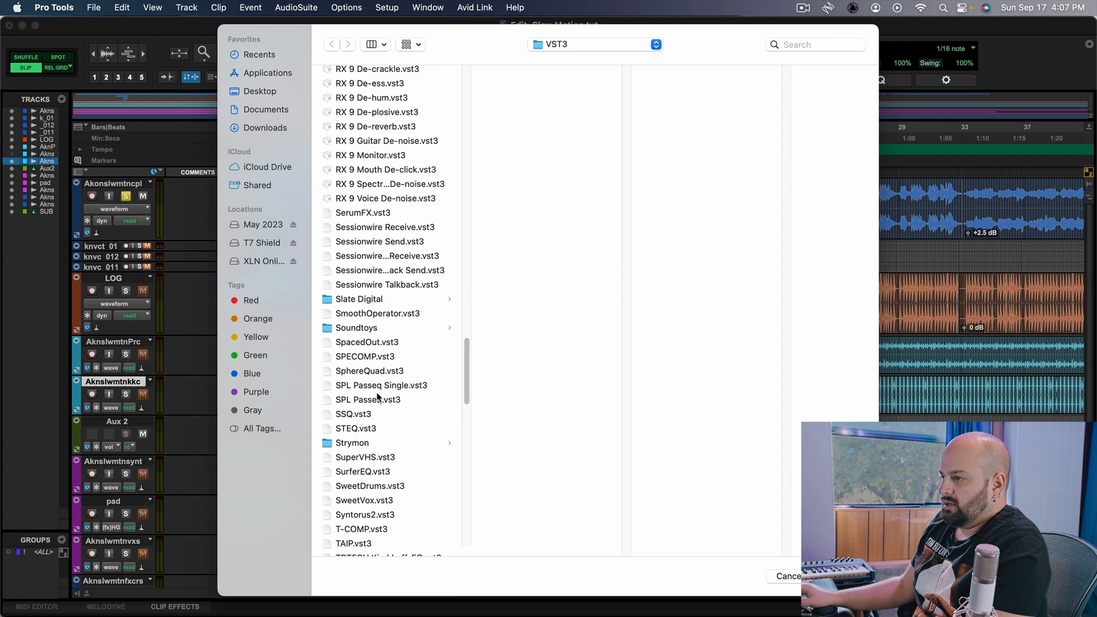
scroll(370, 398, "up", 2)
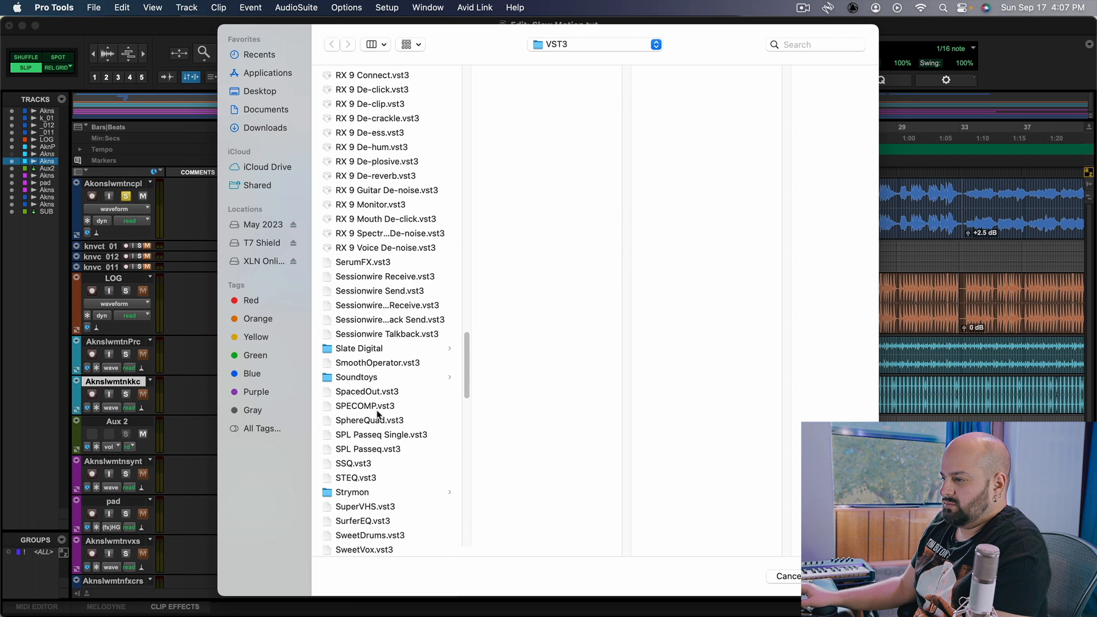
scroll(374, 422, "down", 2)
left_click(354, 507)
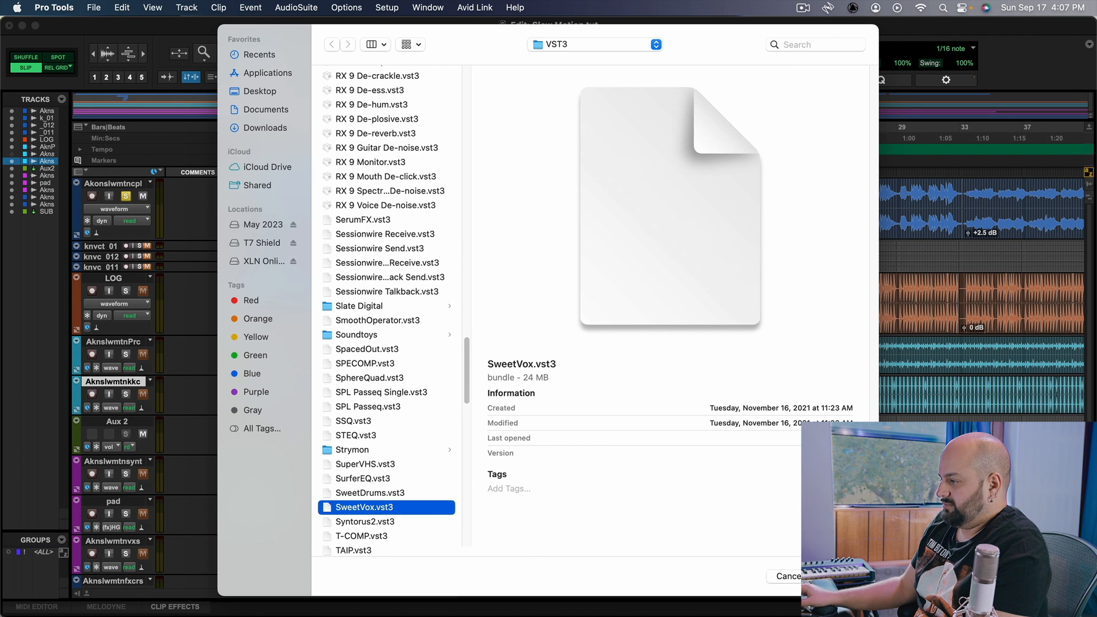
left_click(841, 576)
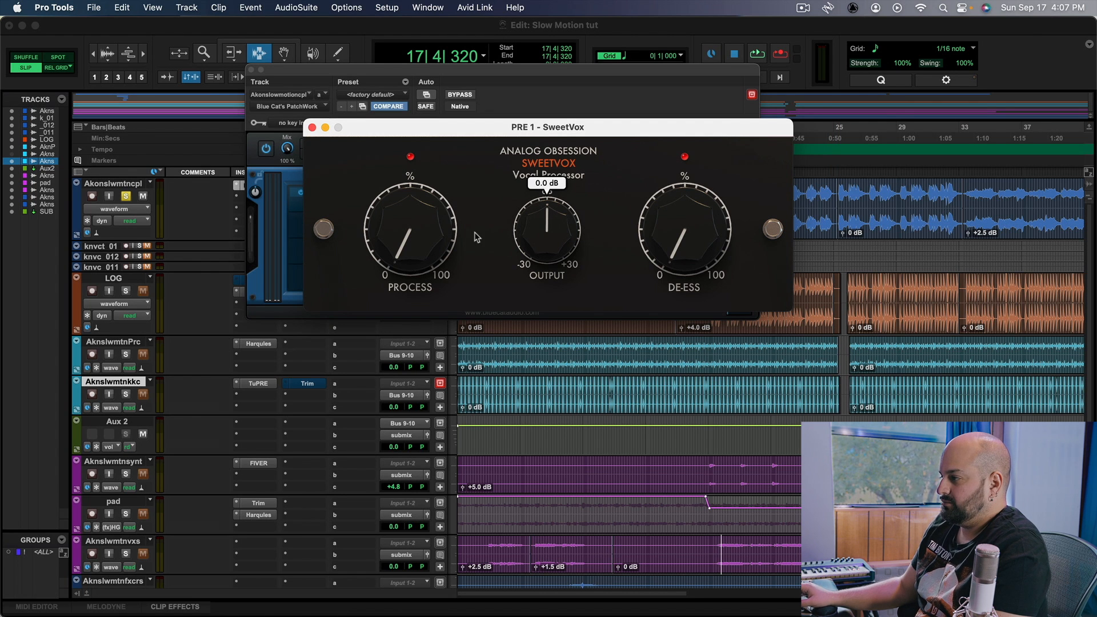
- Play the soloed vocal from 17|4|320 while setting SweetVox's Process to 35% and lowering its Output slightly
key("space")
left_click_drag(421, 223, 420, 119)
mouse_move(416, 233)
left_mouse_down()
mouse_move(423, 155)
mouse_move(416, 255)
left_mouse_up()
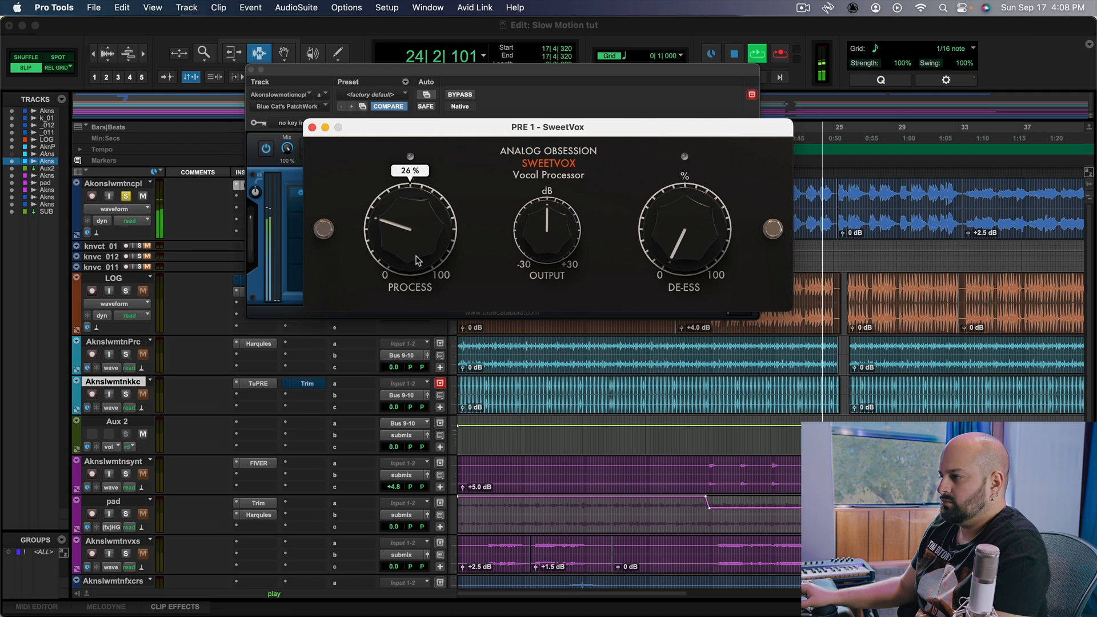
key("space")
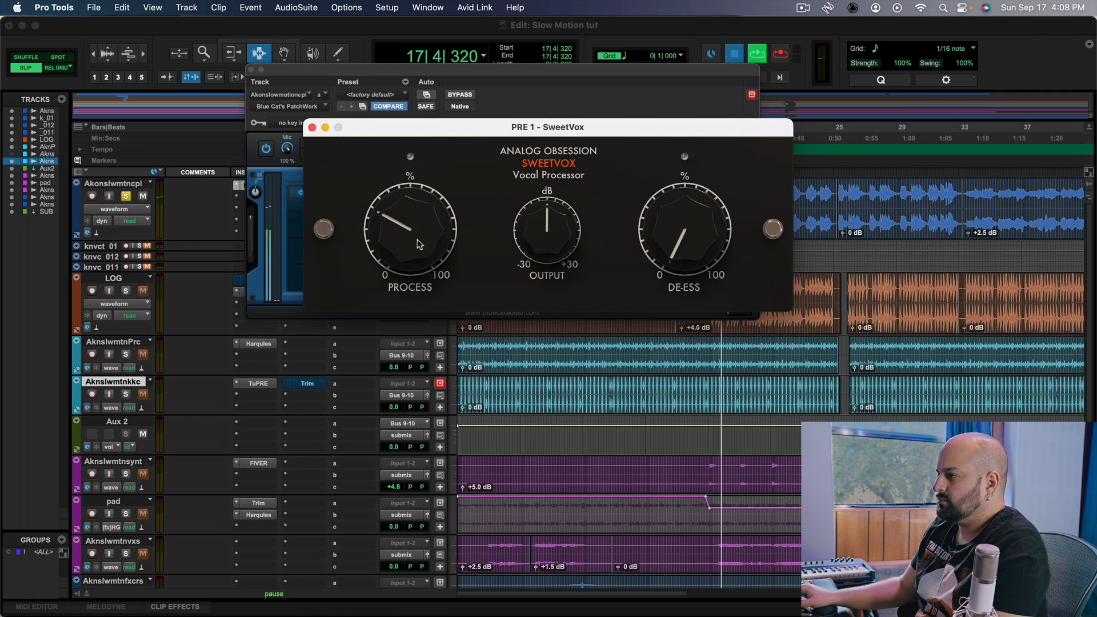
left_click_drag(419, 236, 419, 228)
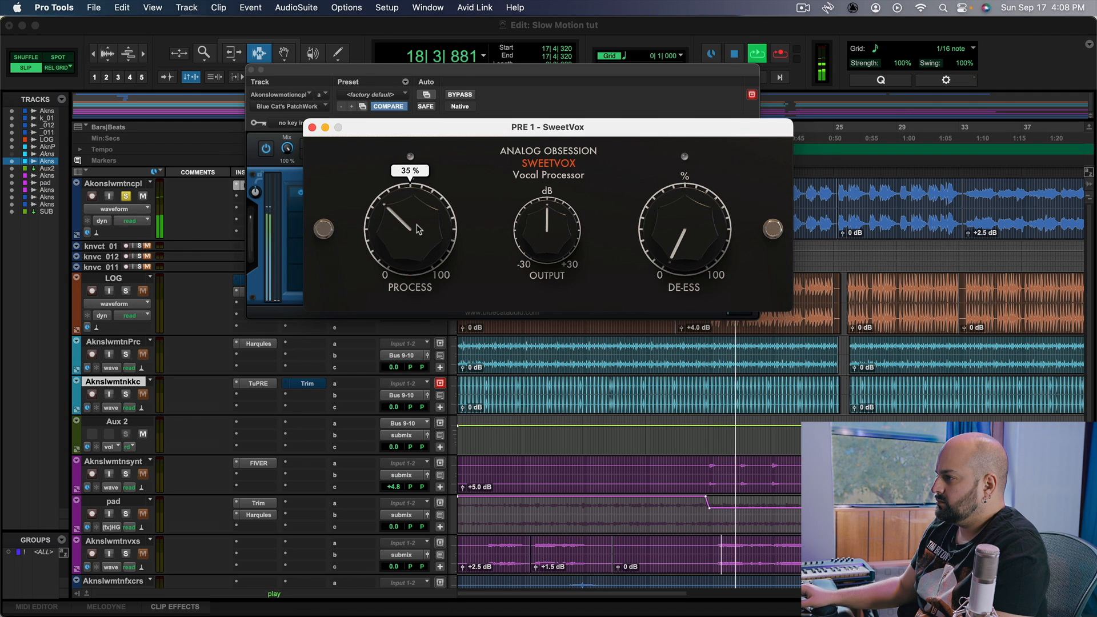
left_click_drag(520, 238, 520, 242)
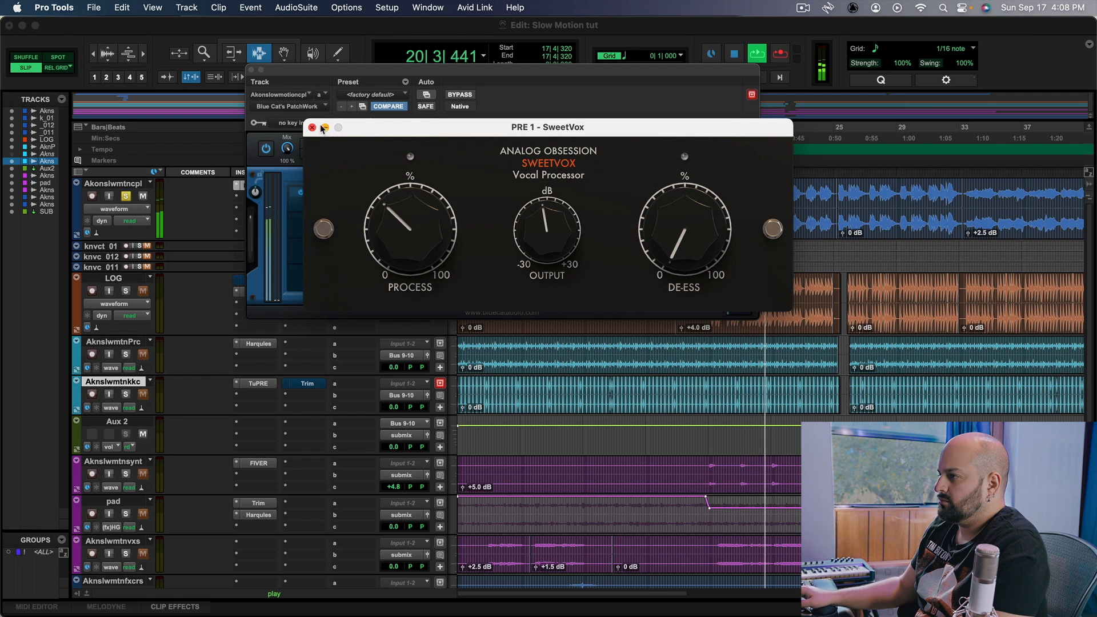
- Compare the soloed vocal with PatchWork bypassed and active during playback from 17|4|320
left_click(460, 95)
key("space")
key("space")
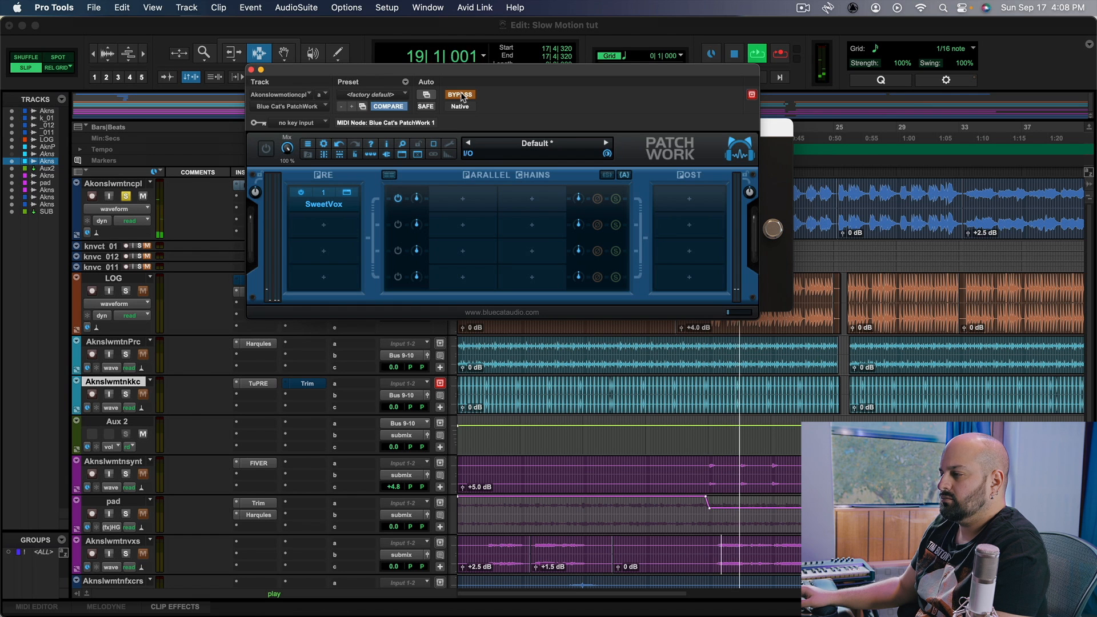
left_click(461, 95)
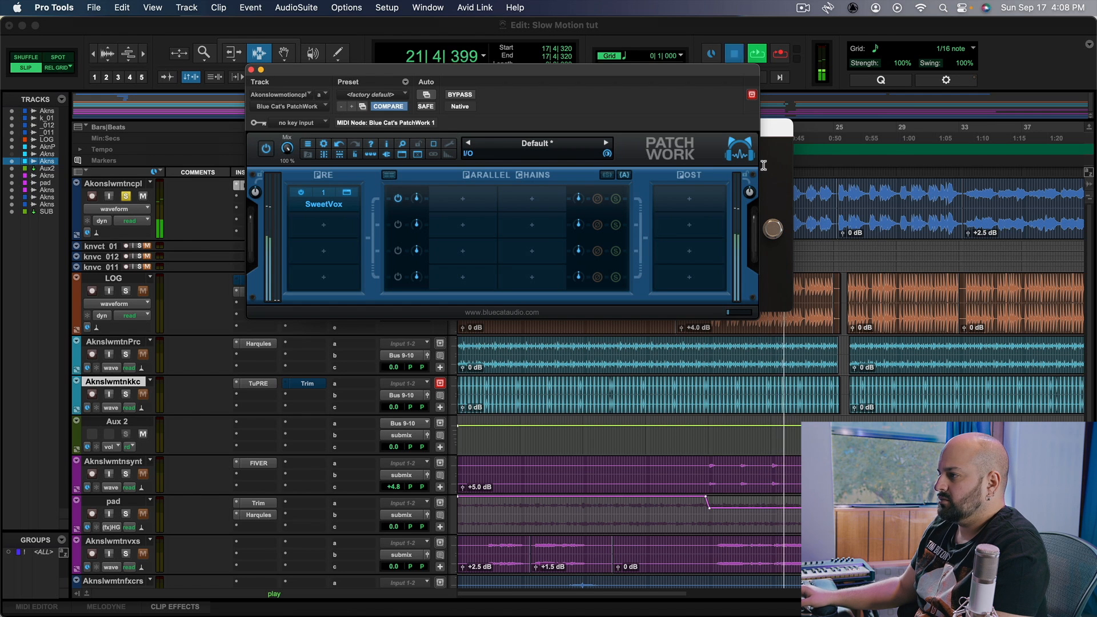
key("space")
- Set SweetVox's Process to 30% and Output to -2.3 dB, and compare the vocal with PatchWork bypassed and active
left_click(780, 137)
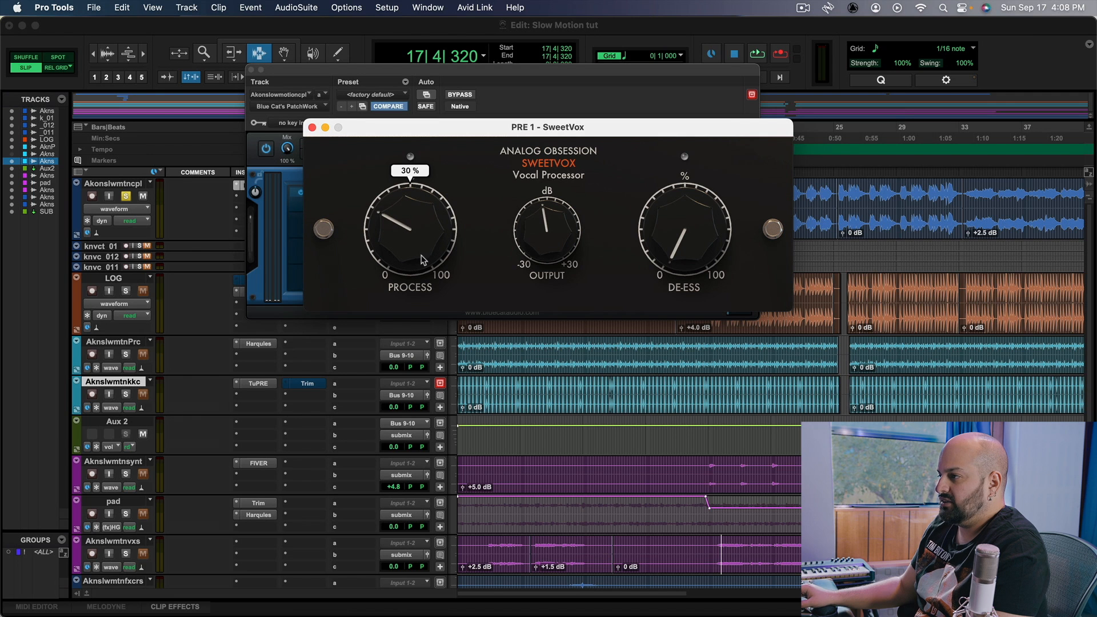
mouse_move(545, 249)
key("space")
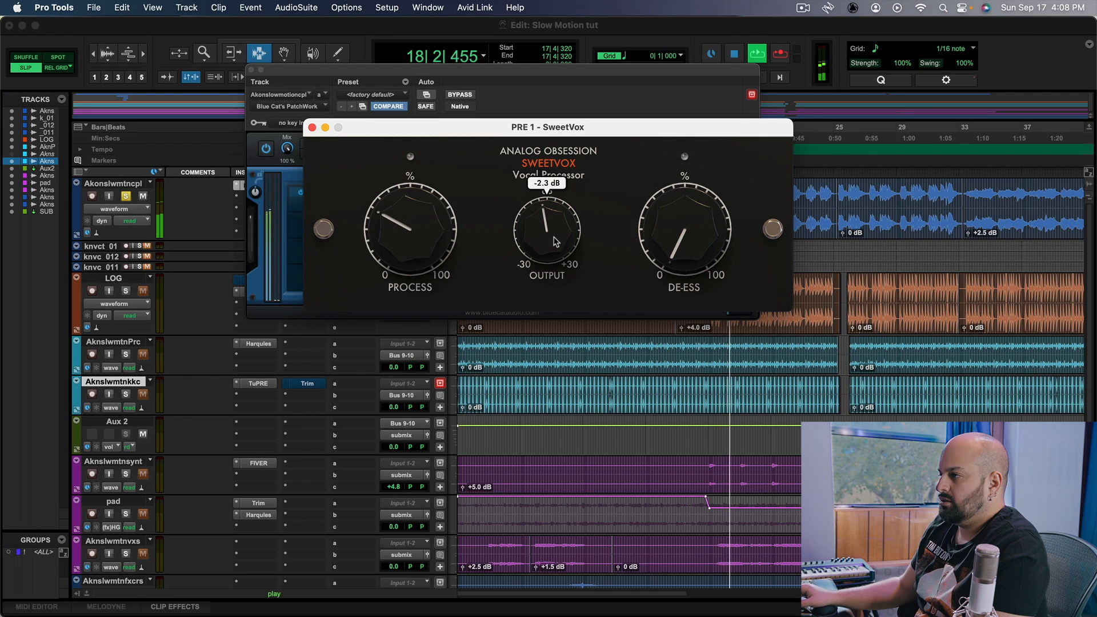
left_click(457, 95)
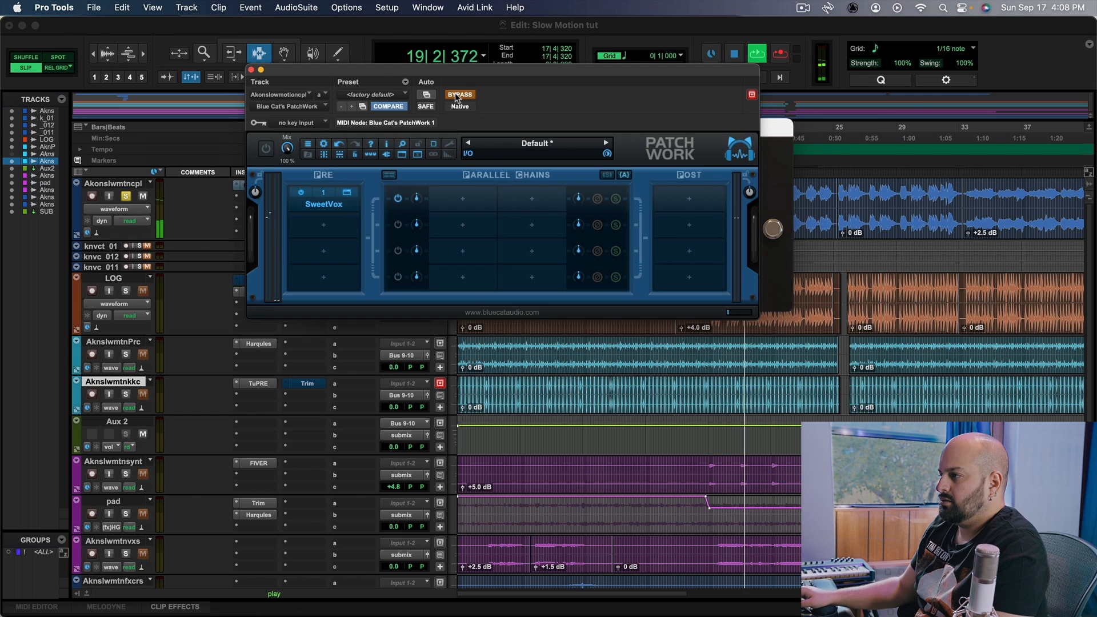
left_click(457, 95)
key("space")
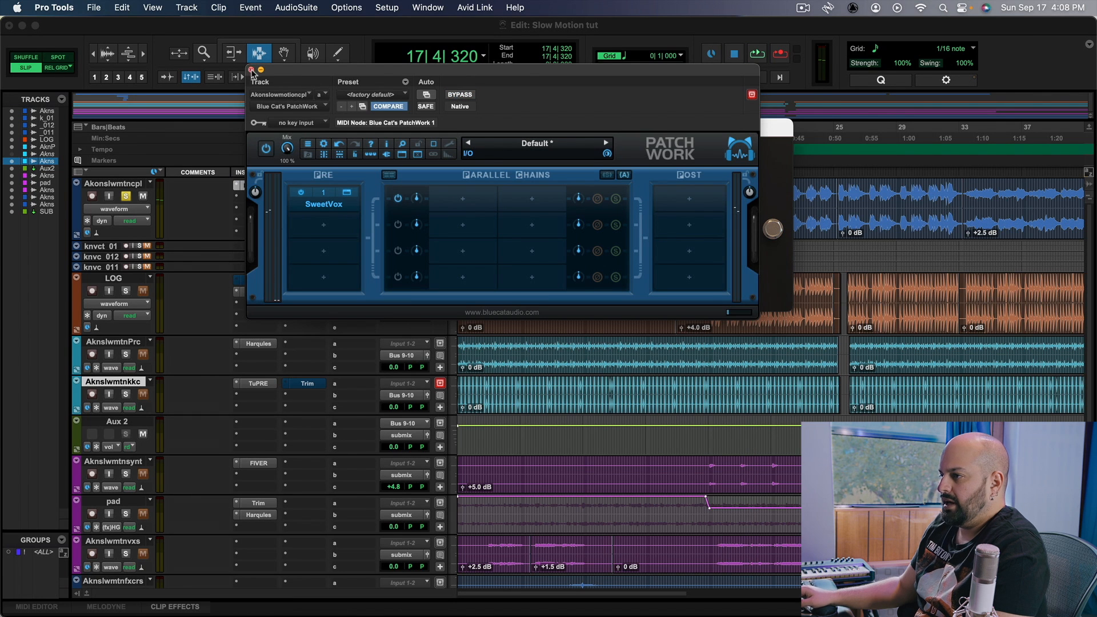
- Close PatchWork, unsolo the Akonslwmtncpl track, and audition the vocal in the full mix from 21|2|160
left_click(251, 70)
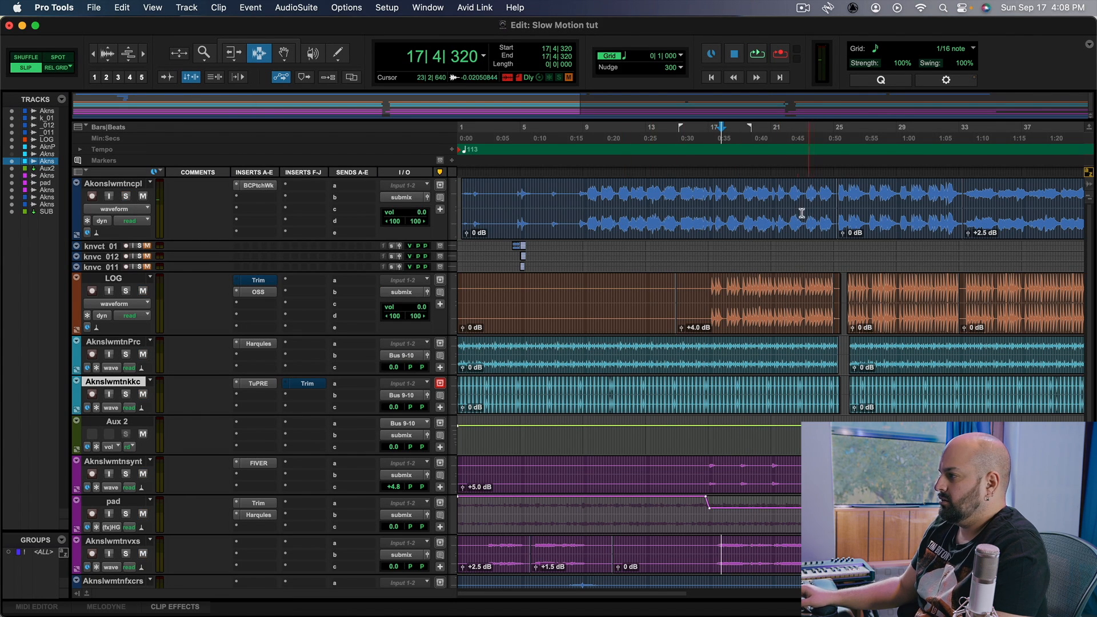
key("space")
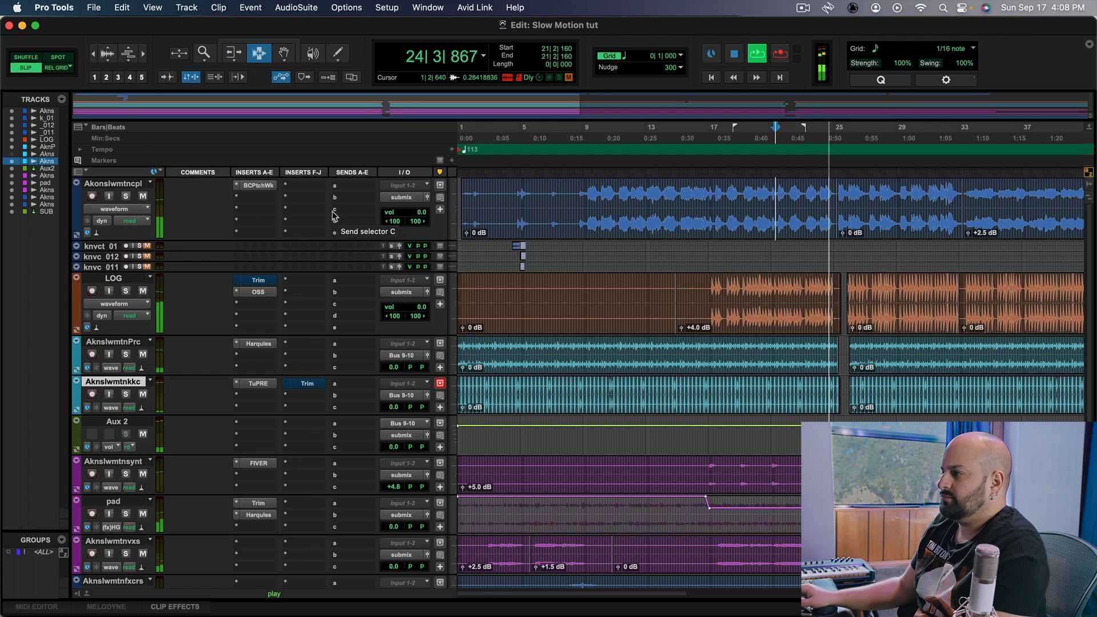
key("space")
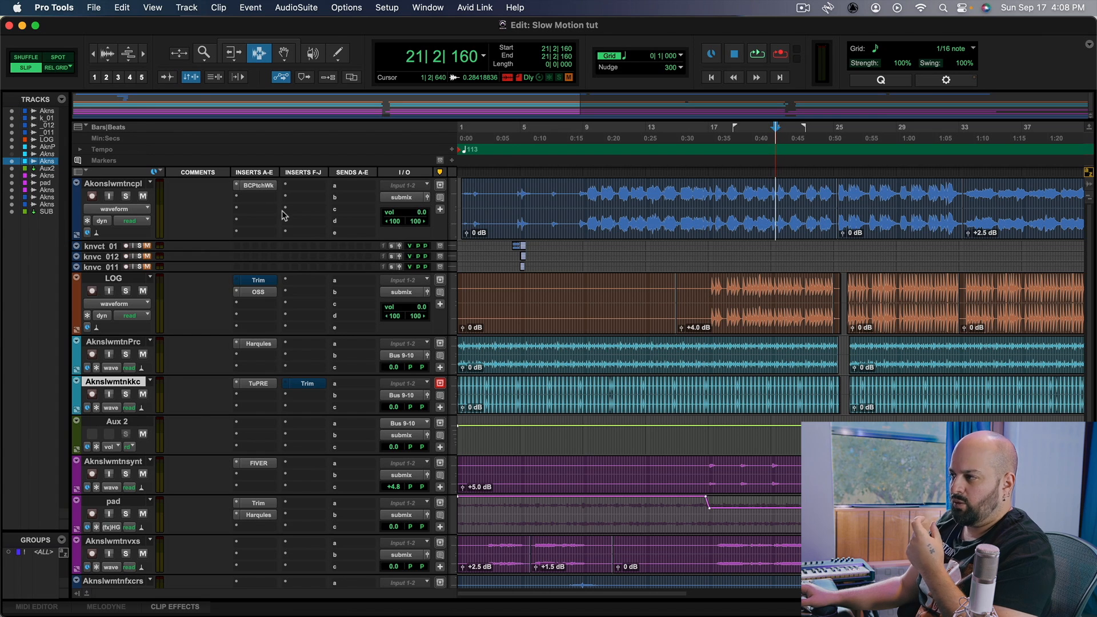
- Load the SSQ VST3 equalizer into the second PRE slot of PatchWork on the Akonslwmtncpl track
left_click(254, 186)
left_click(333, 213)
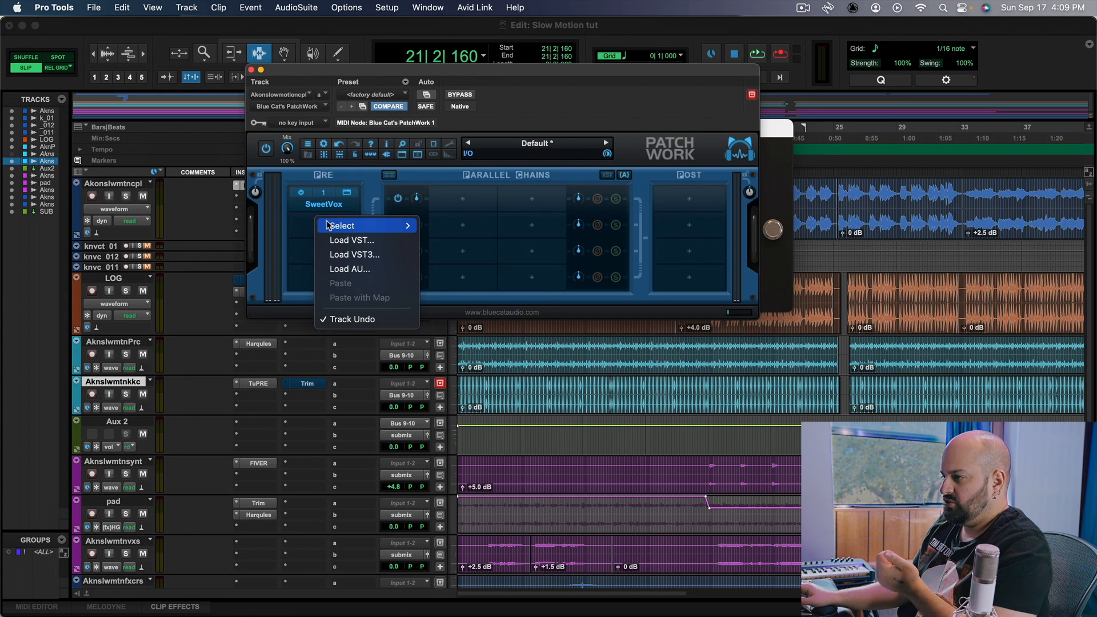
left_click(558, 268)
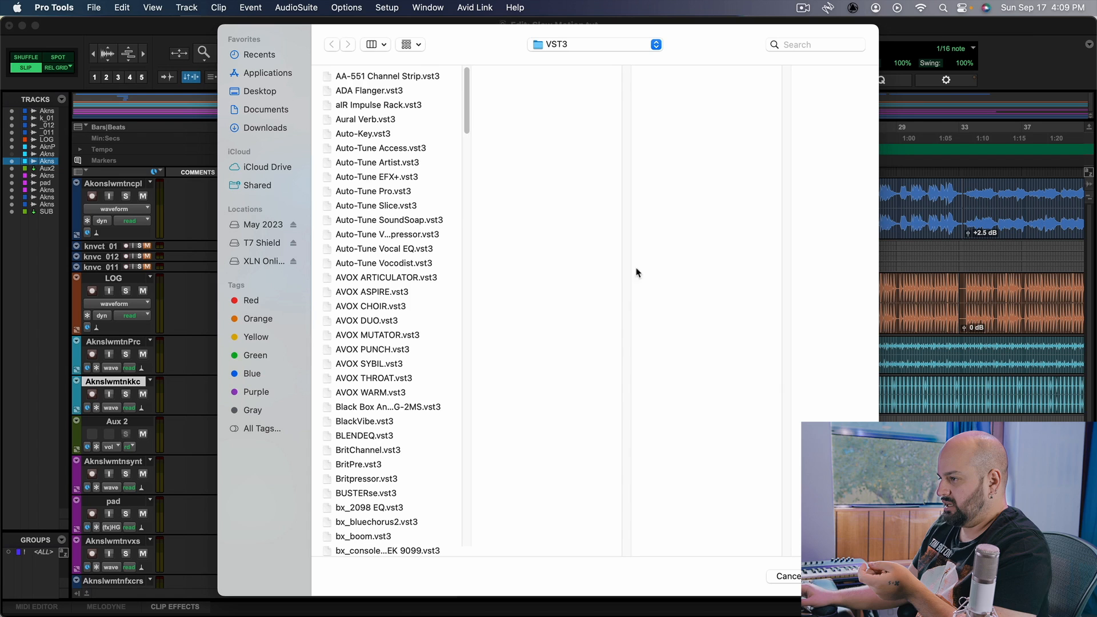
scroll(408, 346, "down", 20)
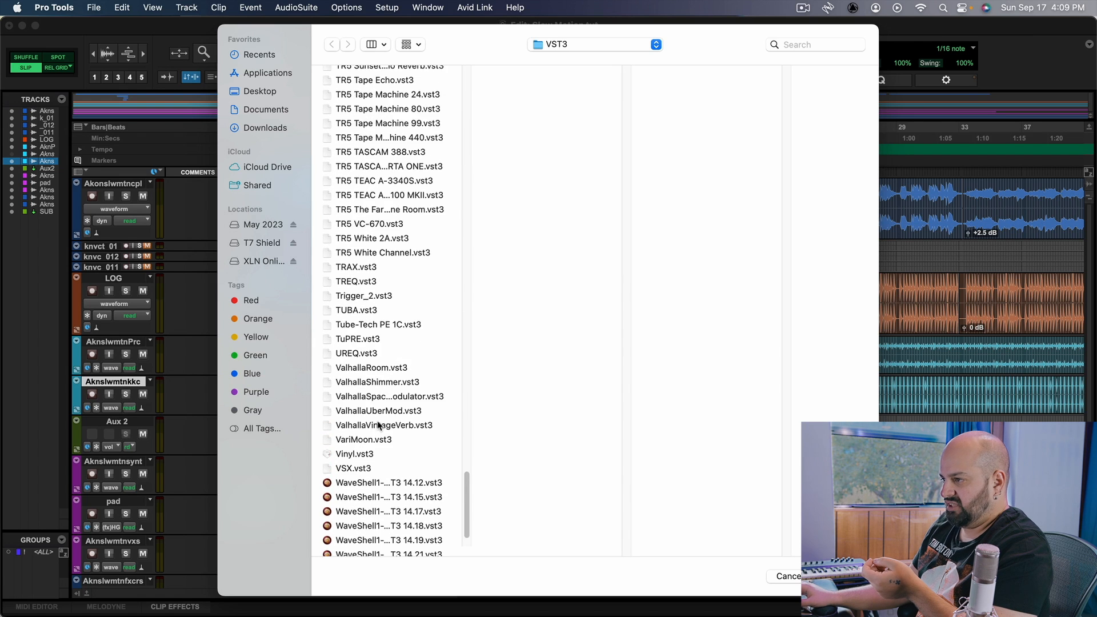
scroll(378, 426, "up", 15)
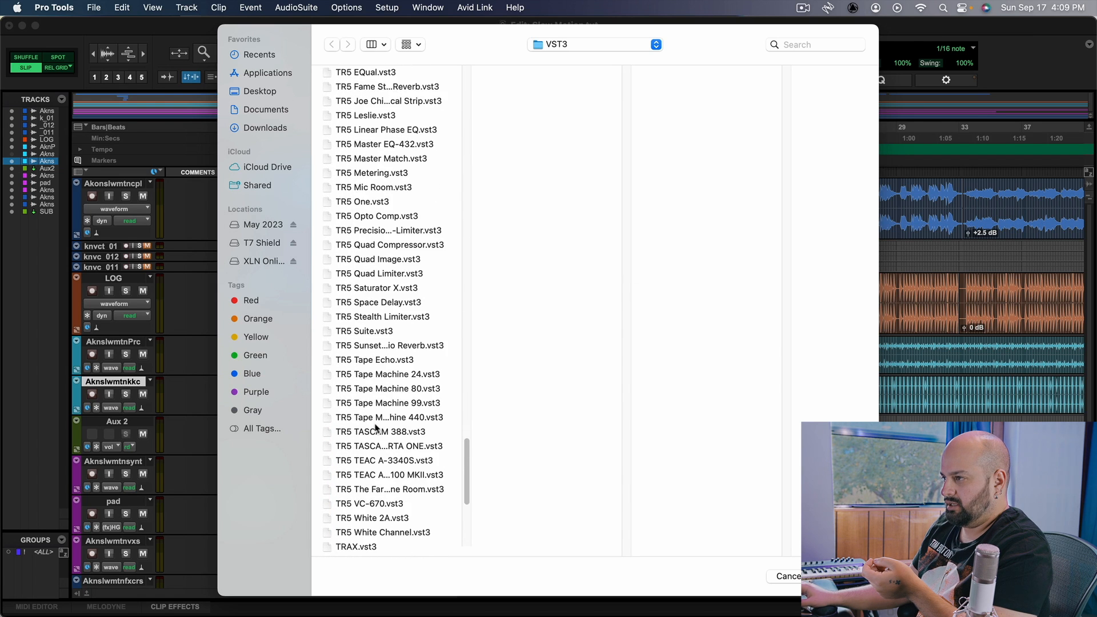
scroll(376, 410, "up", 10)
scroll(379, 419, "down", 7)
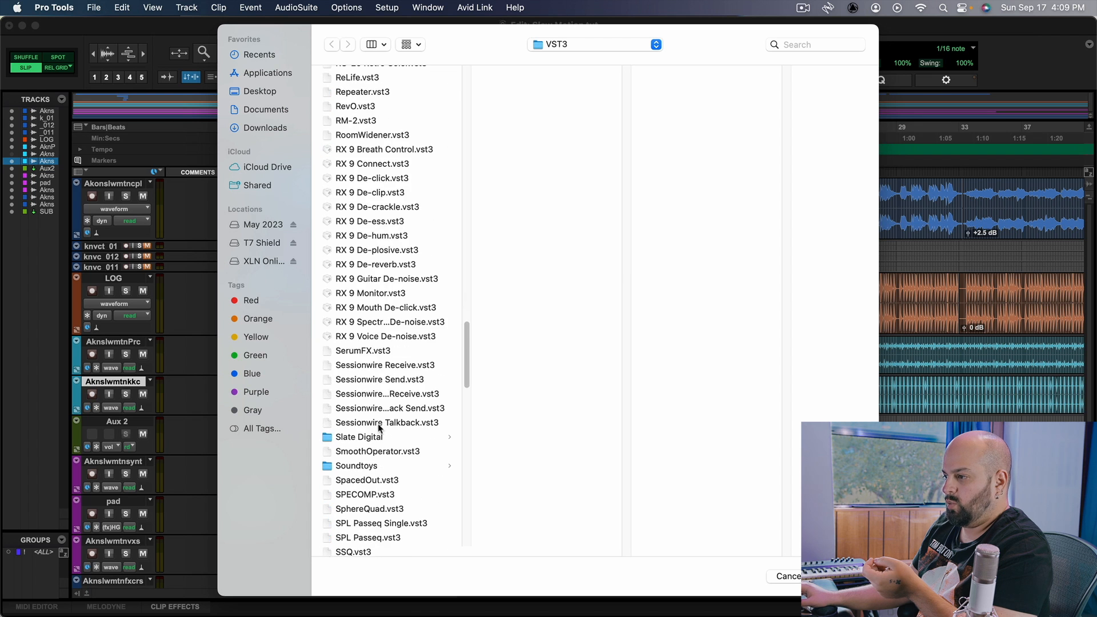
scroll(381, 427, "down", 5)
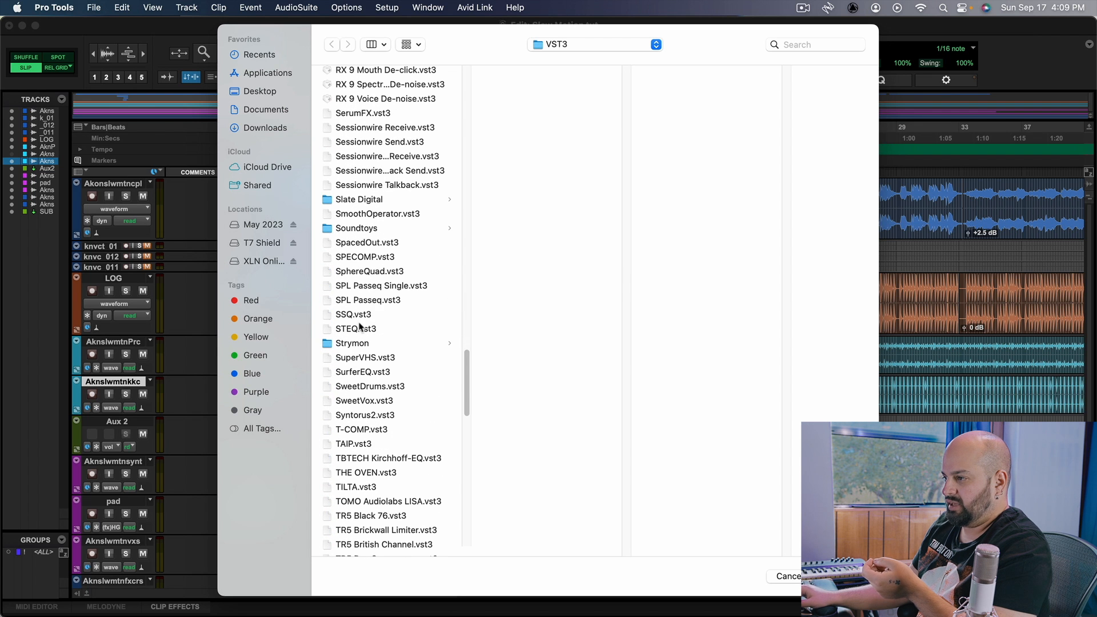
left_click(358, 315)
key("Return")
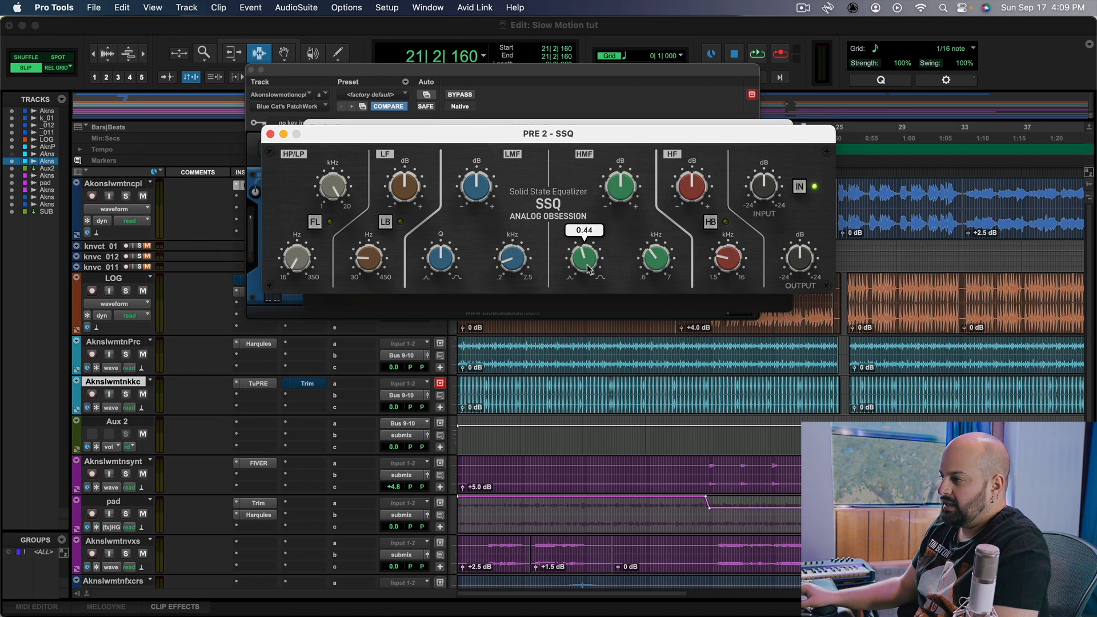
- Solo the vocal, sweep SSQ's boosted HMF band at a lower frequency during playback, and turn that band into a cut
key("shift+s")
key("space")
left_click_drag(632, 192, 611, 167)
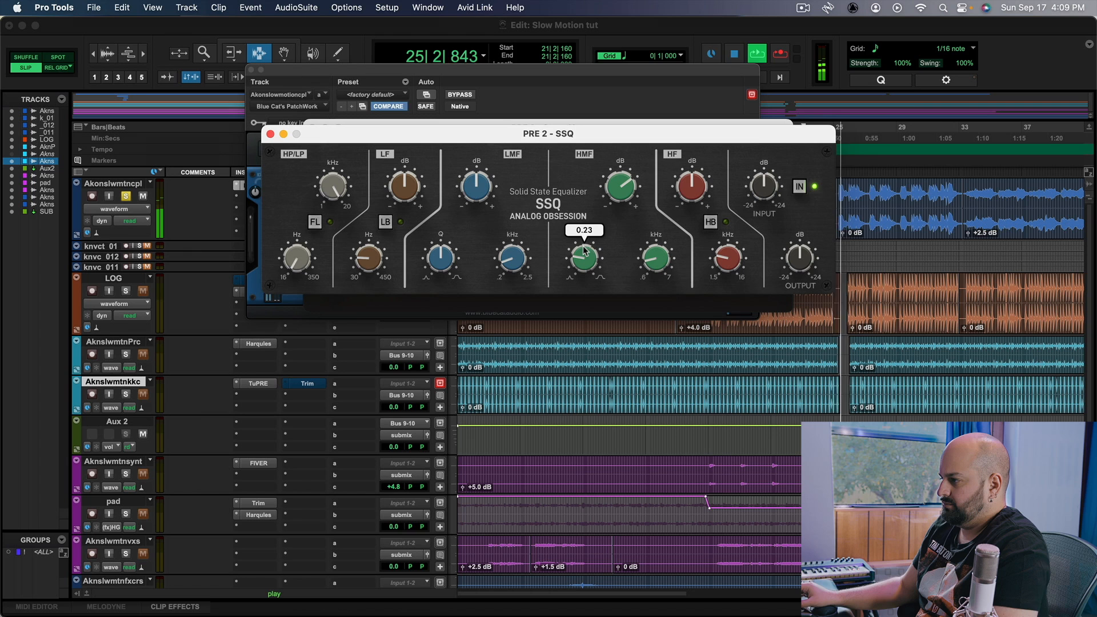
left_click_drag(616, 197, 613, 225)
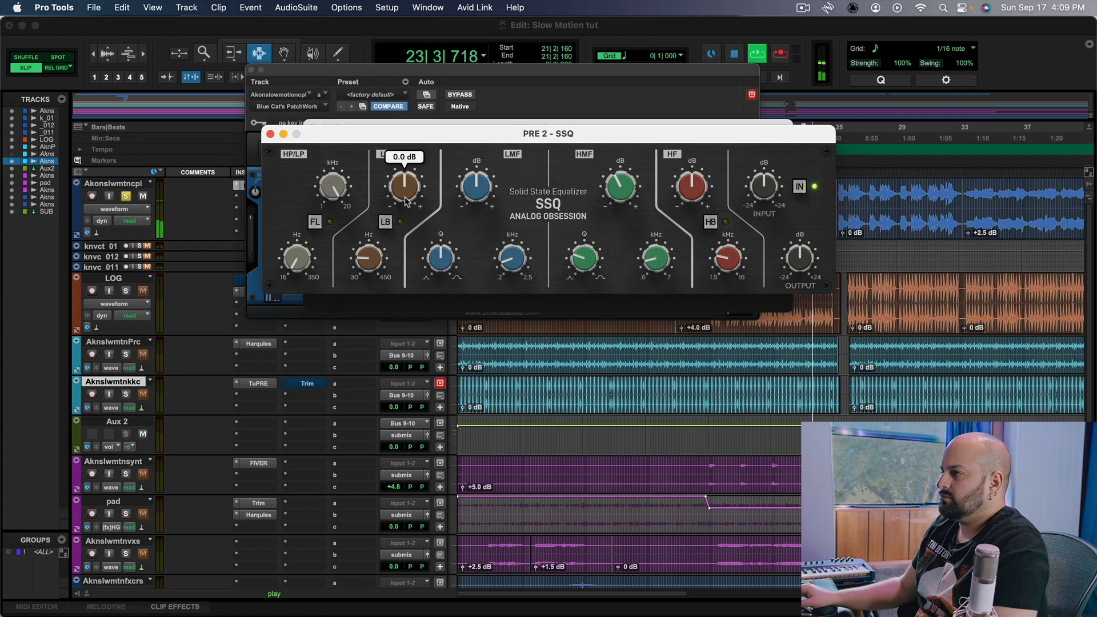
key("space")
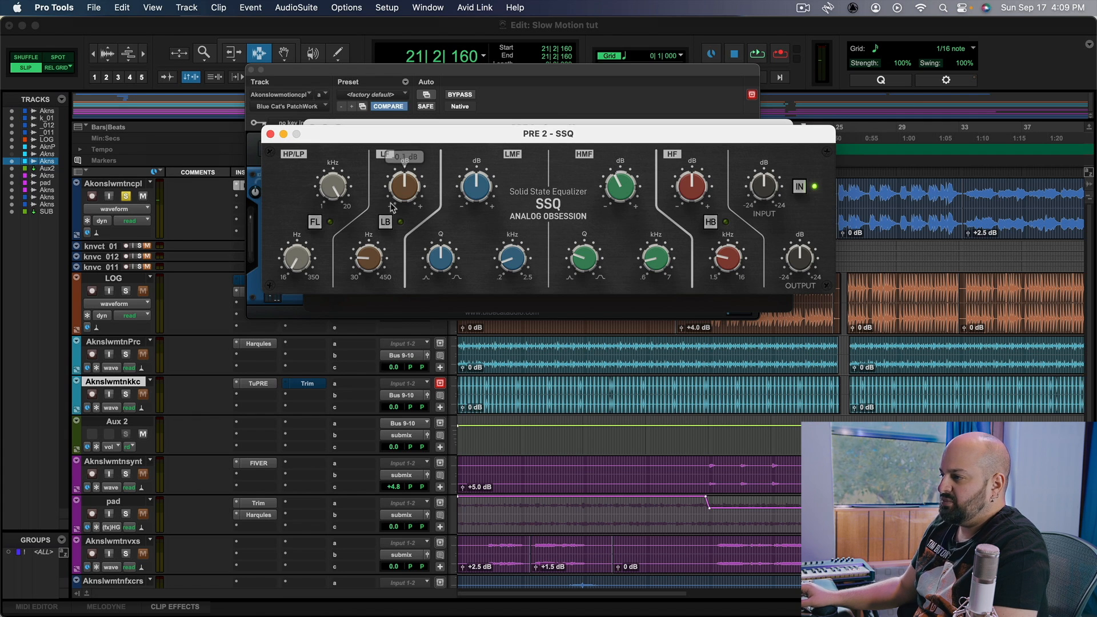
- Cut SSQ's LF band slightly at a lower frequency and raise the Output to 1.10 dB while auditioning the vocal
key("space")
mouse_move(377, 272)
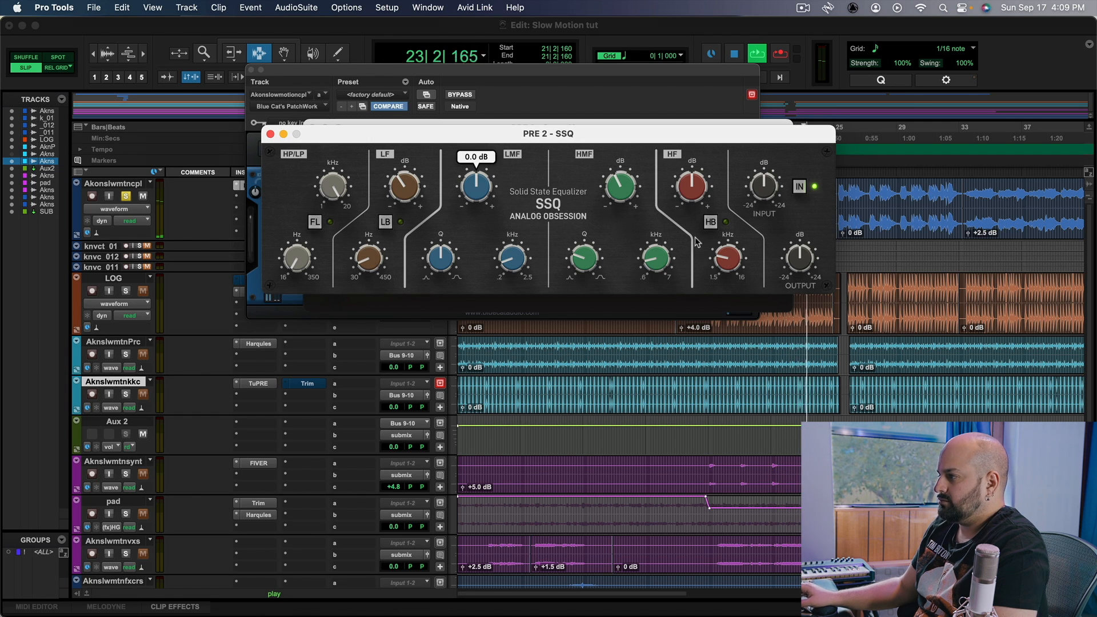
key("space")
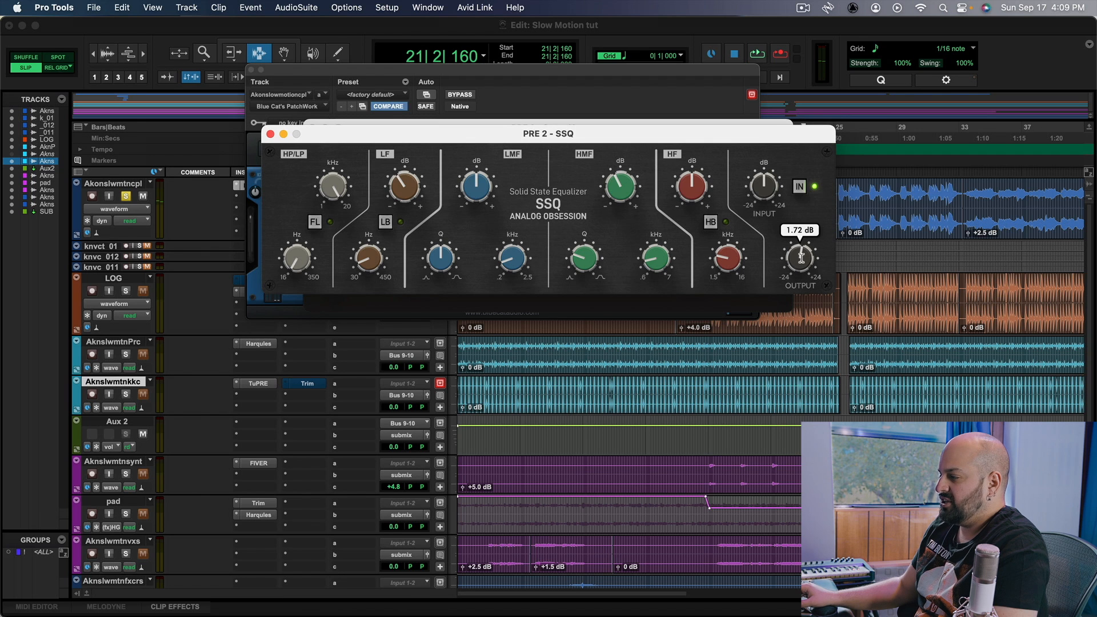
mouse_move(800, 258)
key("space")
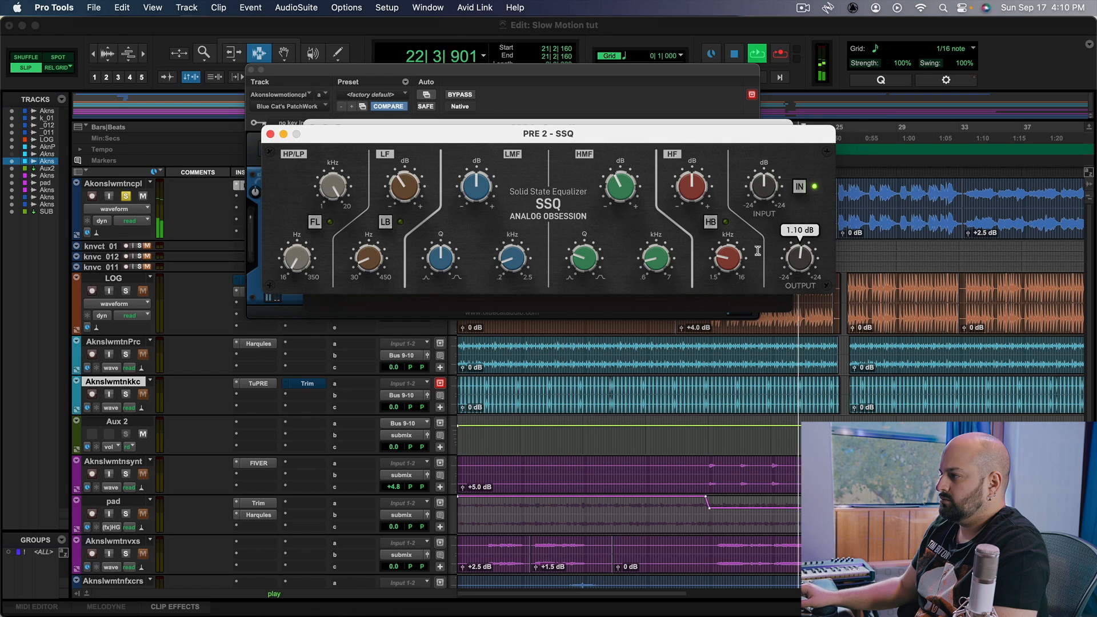
key("space")
- Boost SSQ's HF band while auditioning the soloed vocal
mouse_move(735, 268)
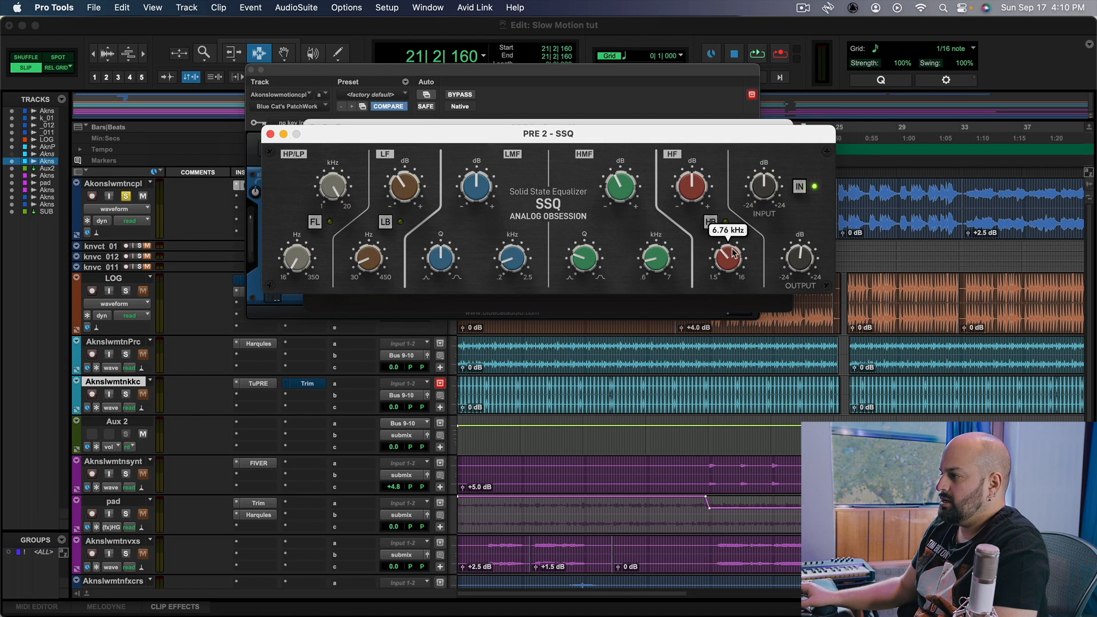
left_click_drag(692, 189, 696, 182)
key("space")
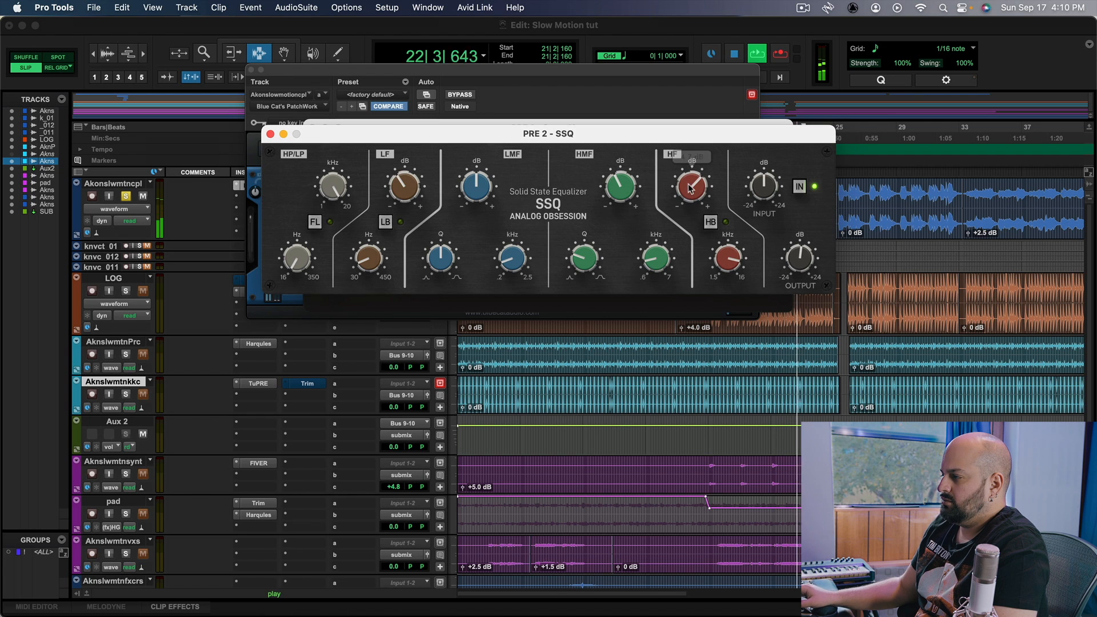
mouse_move(724, 257)
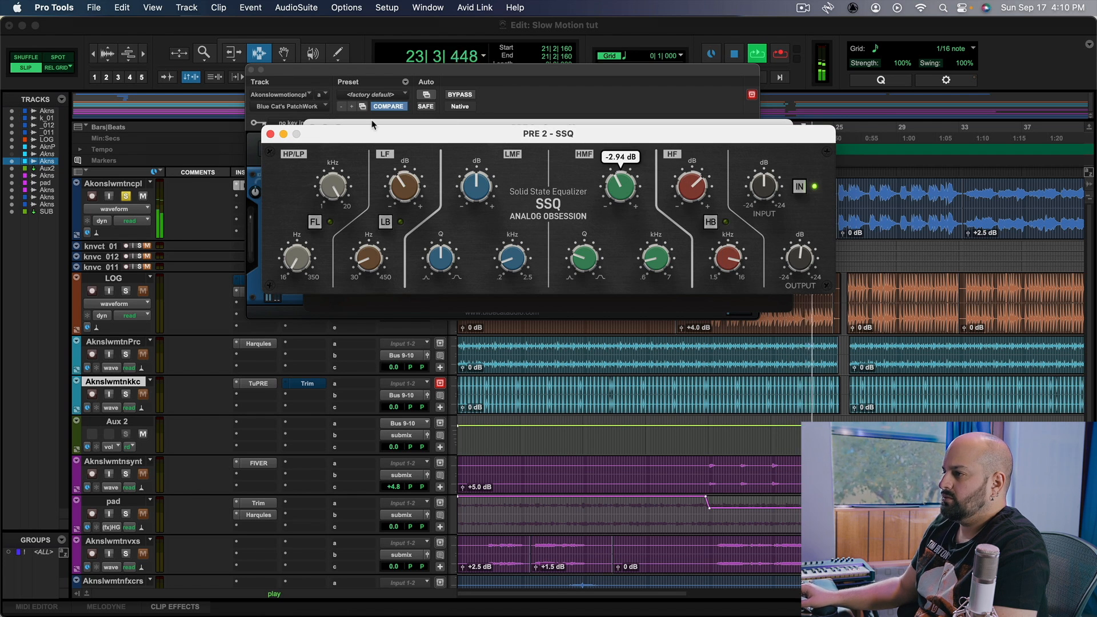
- Close the SSQ editor and raise SweetVox's DE-ESS to about 52% while auditioning the vocal
left_click(273, 135)
mouse_move(664, 247)
key("space")
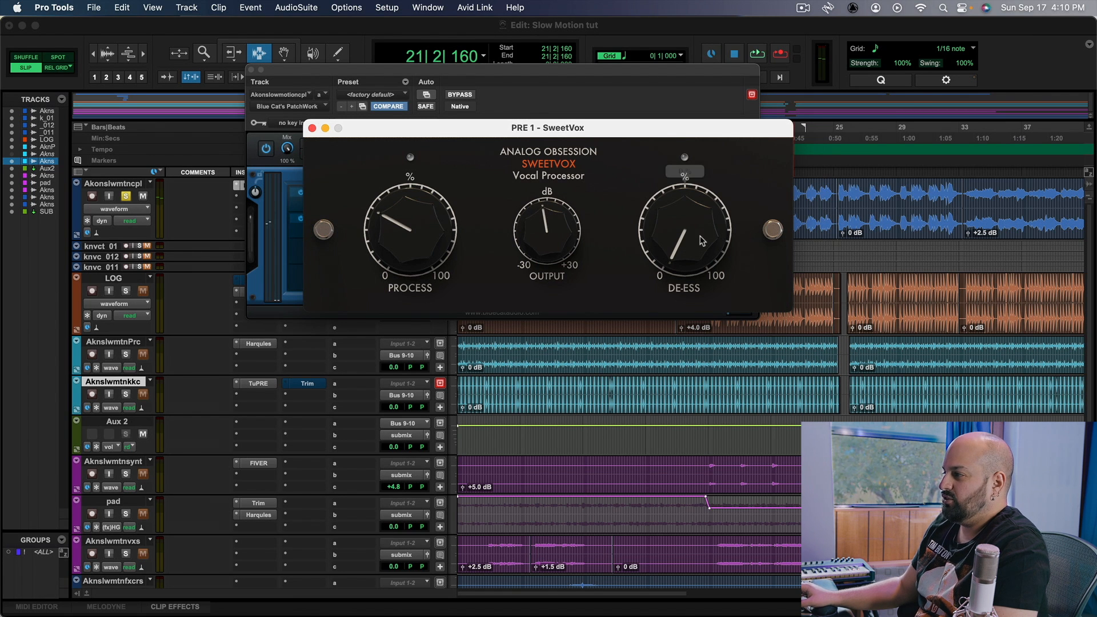
key("space")
mouse_move(700, 242)
left_mouse_down()
mouse_move(680, 71)
mouse_move(684, 176)
mouse_move(705, 231)
left_mouse_up()
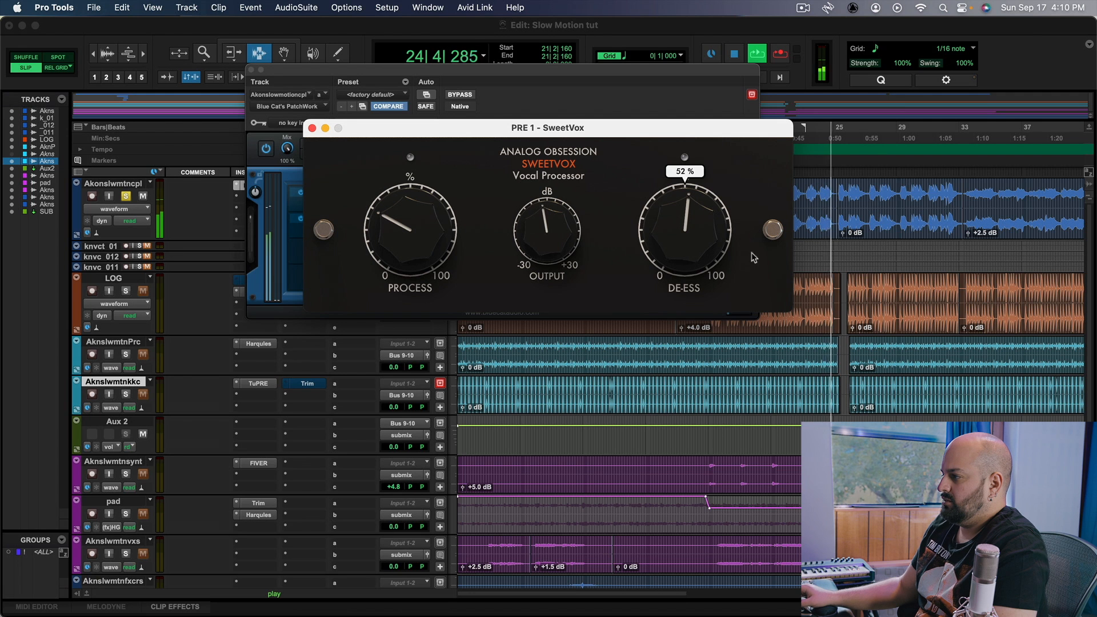
- Audition the soloed vocal from 23|3|000 and raise SweetVox's DE-ESS slightly further
key("space")
left_click(810, 294)
key("t")
key("t")
key("space")
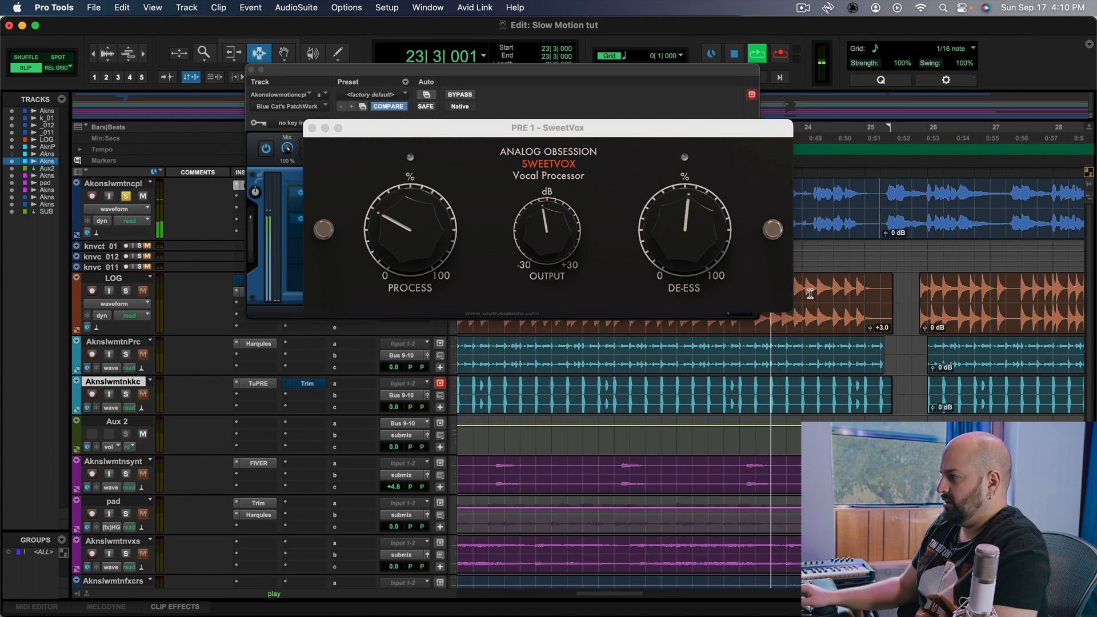
mouse_move(688, 235)
key("space")
key("space")
left_click_drag(687, 224, 678, 231)
key("space")
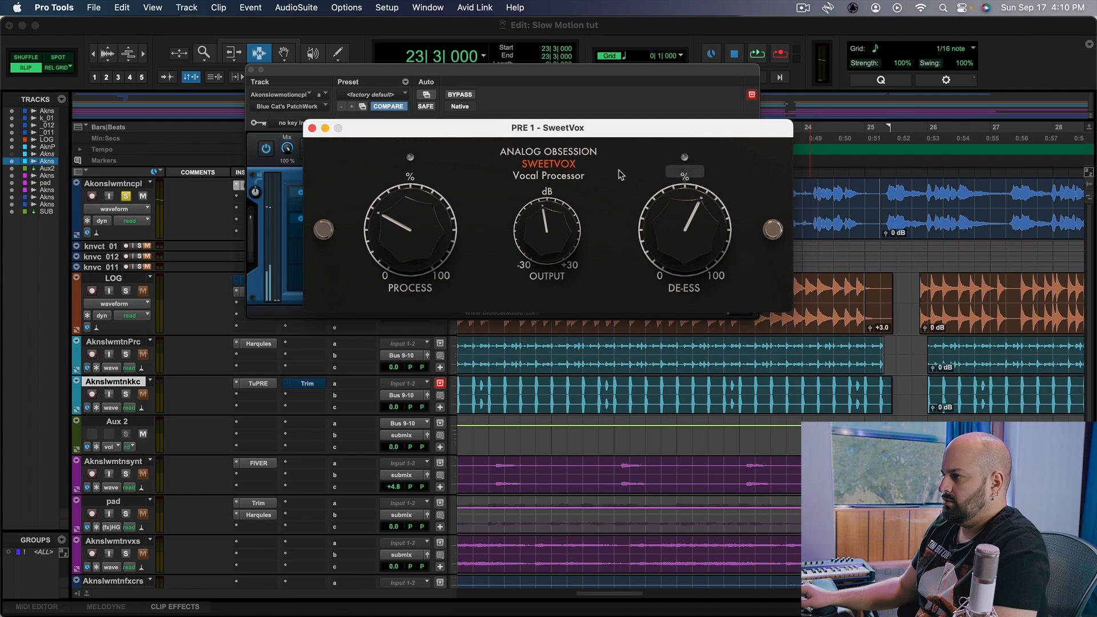
- Compare the soloed vocal with PatchWork bypassed and active
left_click(460, 95)
key("space")
key("space")
left_click(463, 96)
key("space")
key("space")
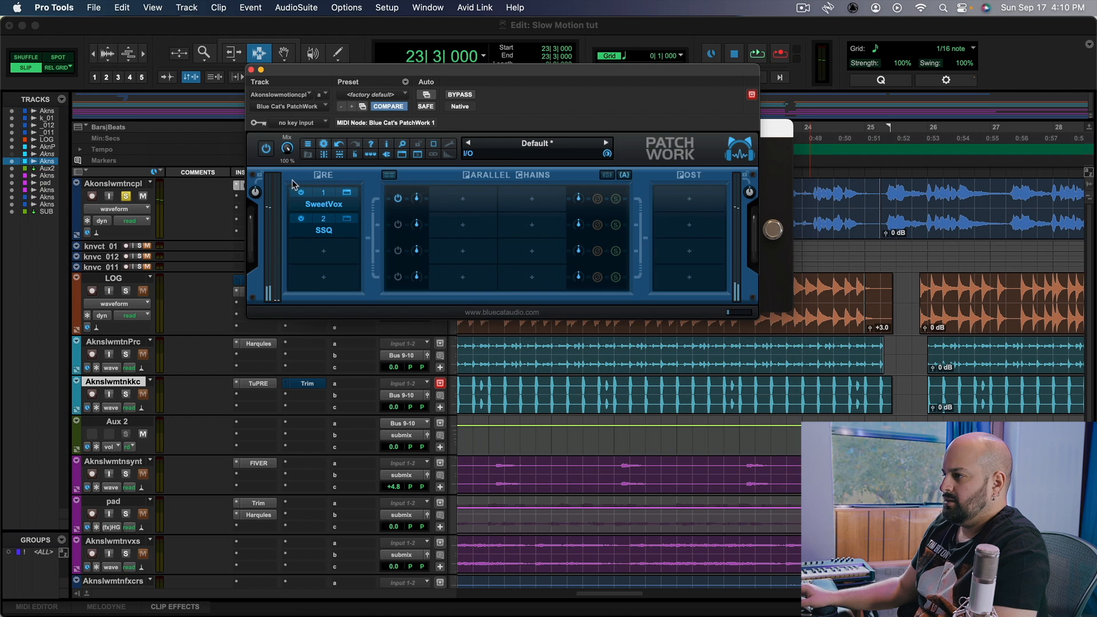
- Reopen the SSQ editor and cut the LMF band slightly at a low frequency with an adjusted Q during playback
left_click(320, 232)
left_click(396, 81)
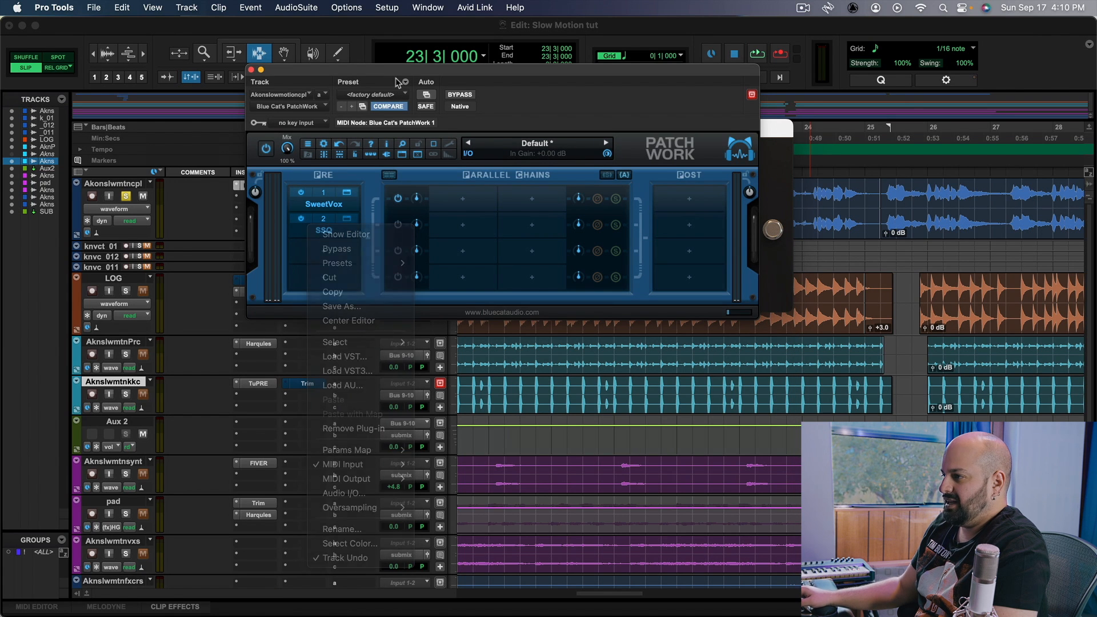
left_click(347, 220)
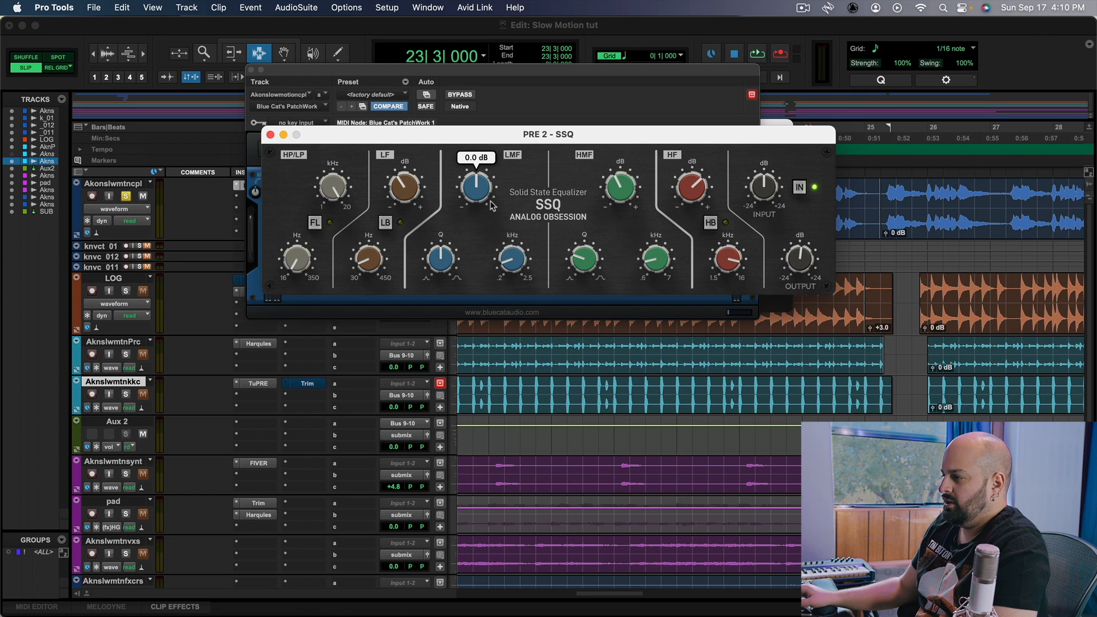
key("space")
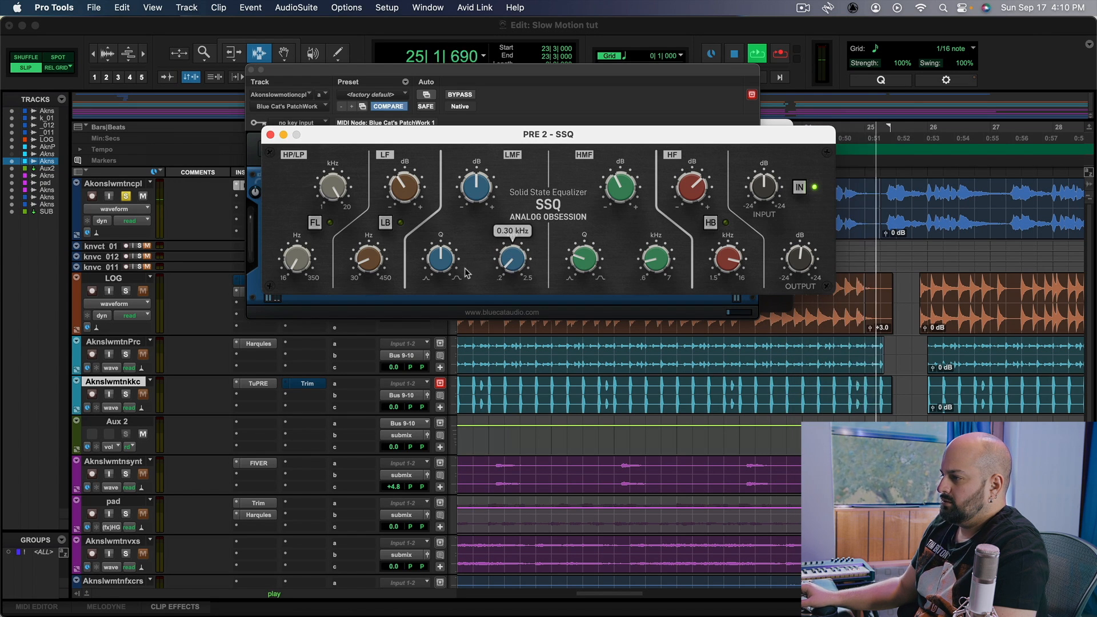
key("space")
key("space")
left_click_drag(471, 193, 471, 196)
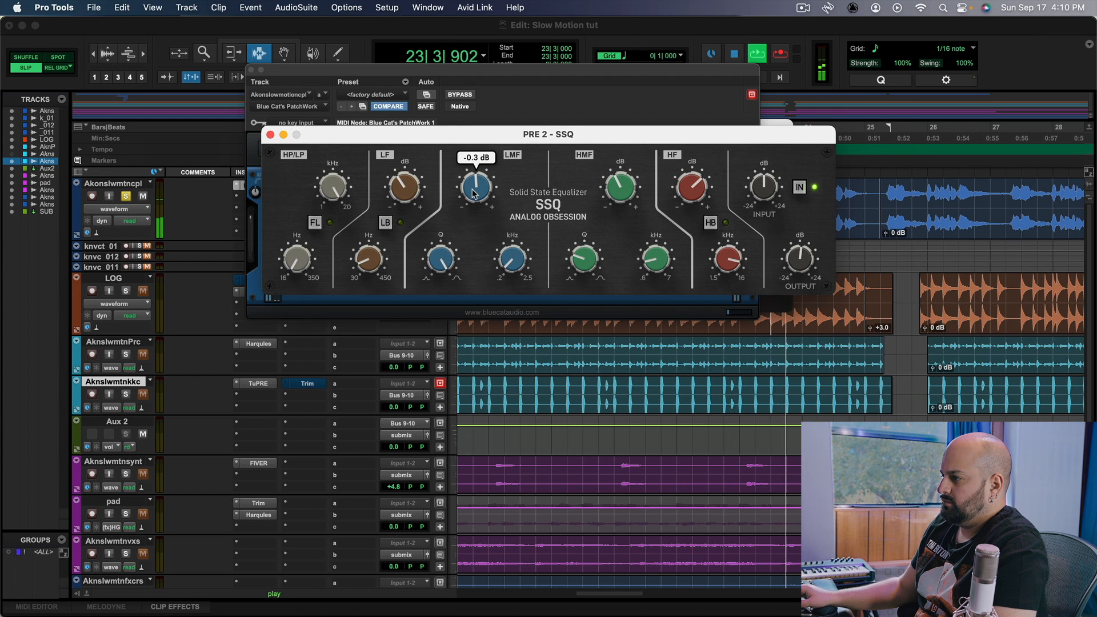
left_click_drag(520, 244, 516, 255)
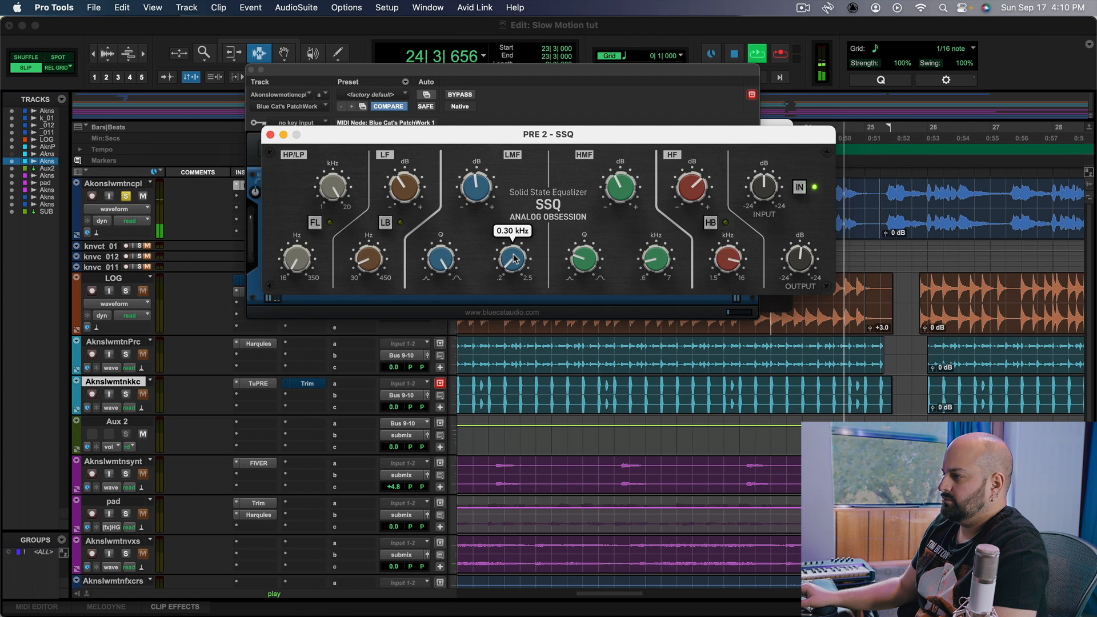
- Check the new LMF cut on the soloed vocal by toggling PatchWork's bypass during playback
key("space")
key("space")
left_click(468, 87)
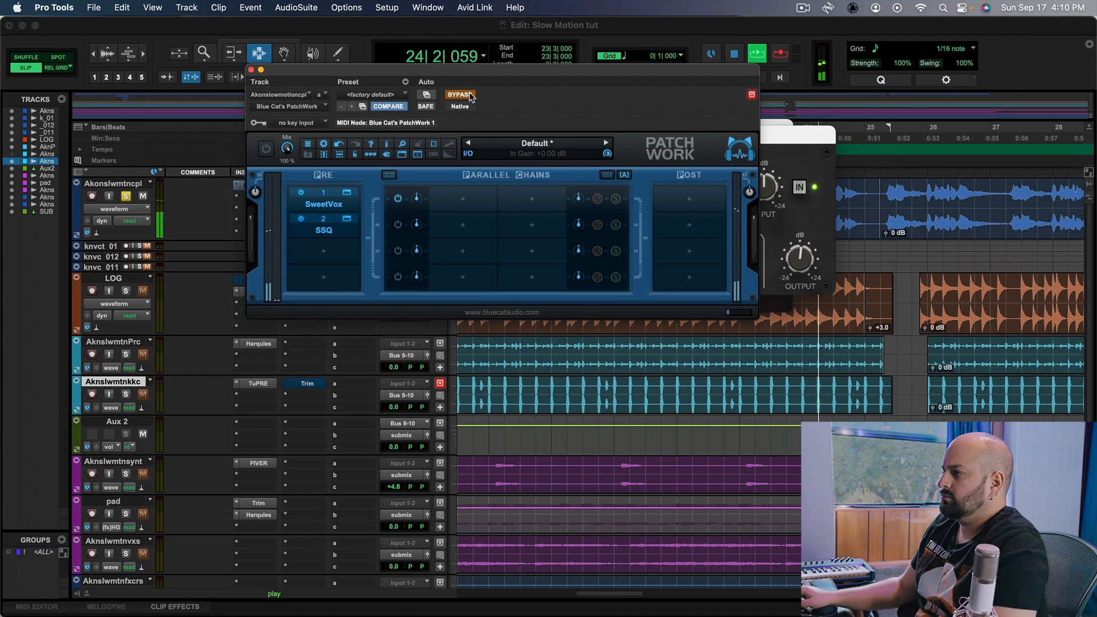
key("space")
- Unsolo the Akonslwmtncpl track, close PatchWork, and audition the full mix from 19|1|800
left_click(224, 119)
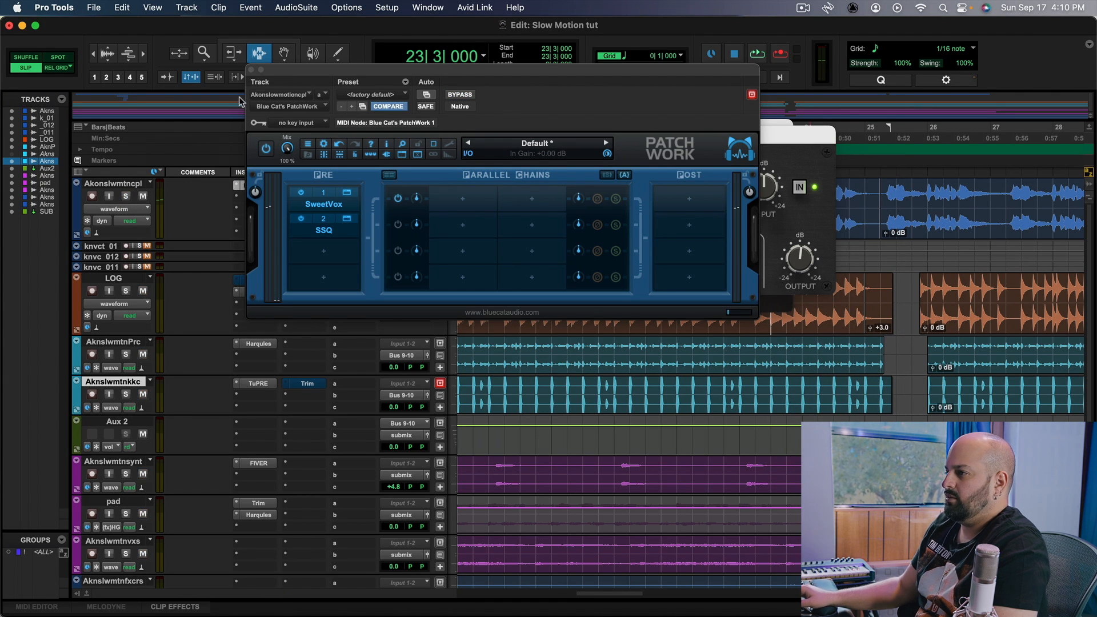
left_click(251, 69, "alt")
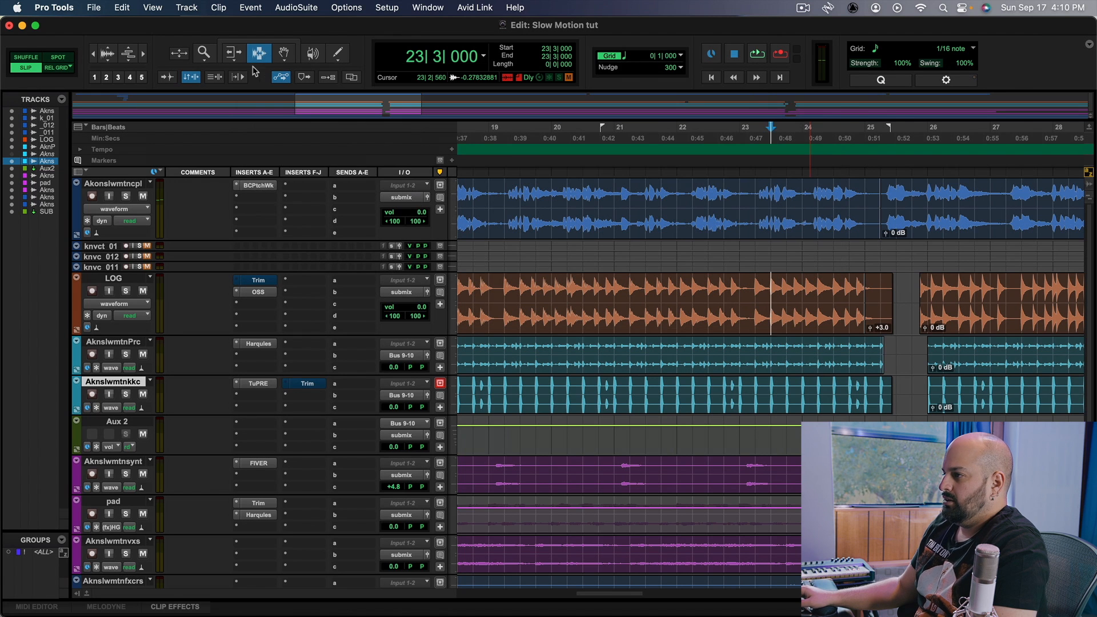
left_click(502, 284)
key("space")
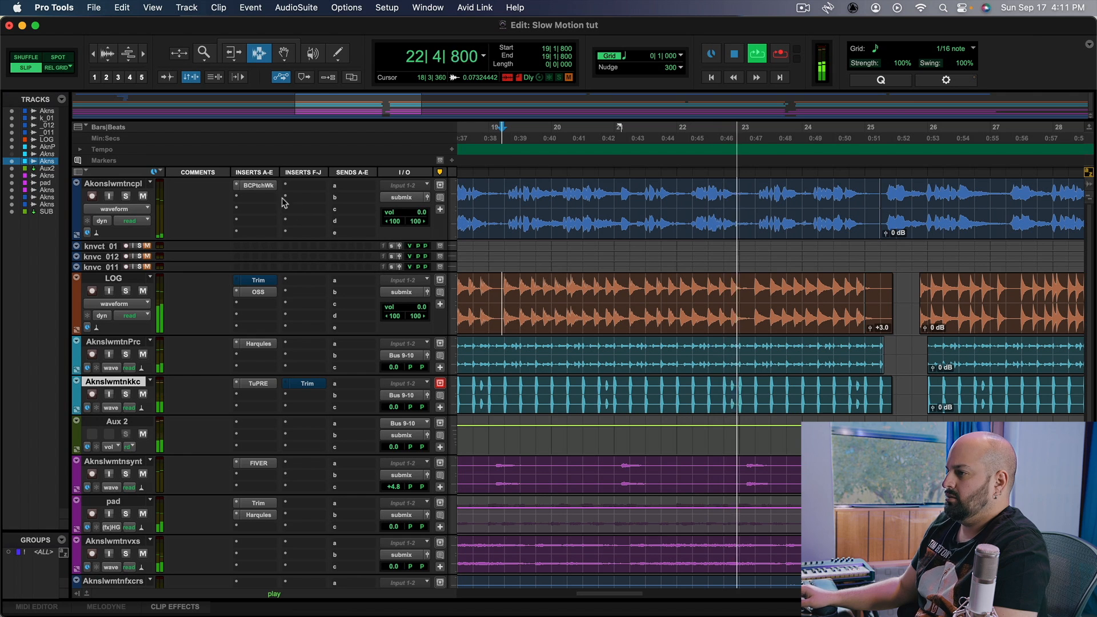
key("space")
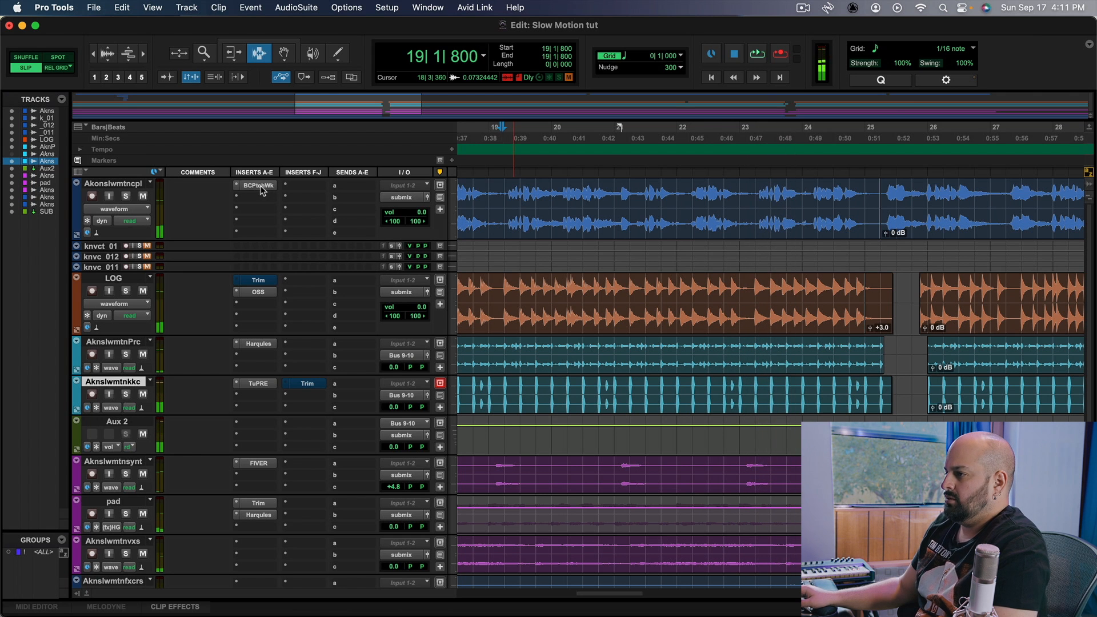
- Toggle the bypass of the vocal's PatchWork insert during playback to compare the processing in the full mix
left_click(261, 188, "super")
key("space")
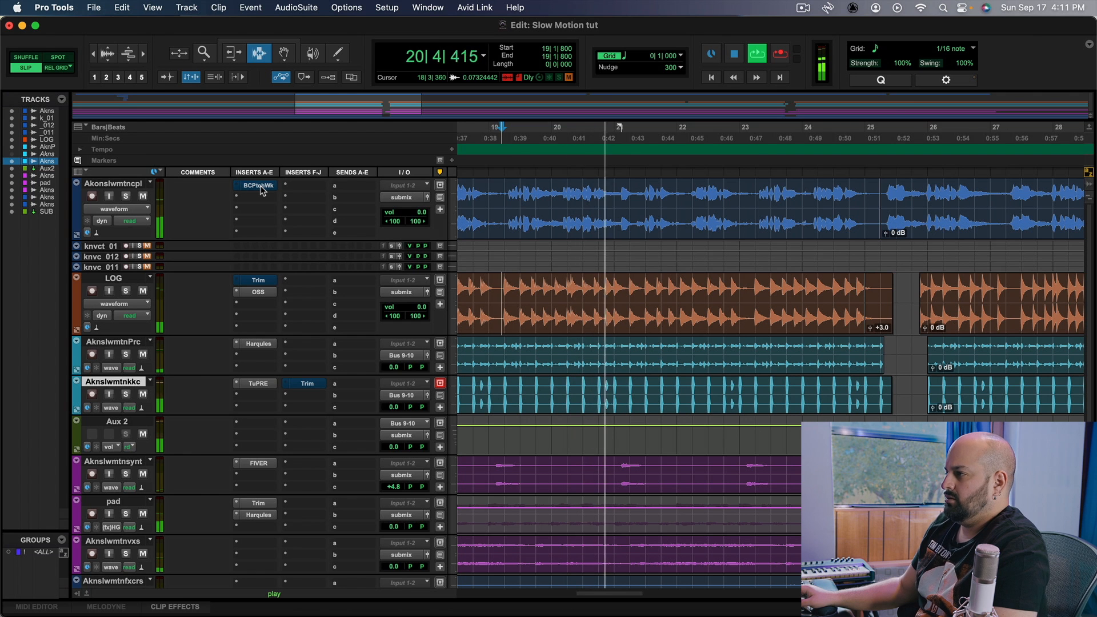
left_click(261, 187, "super")
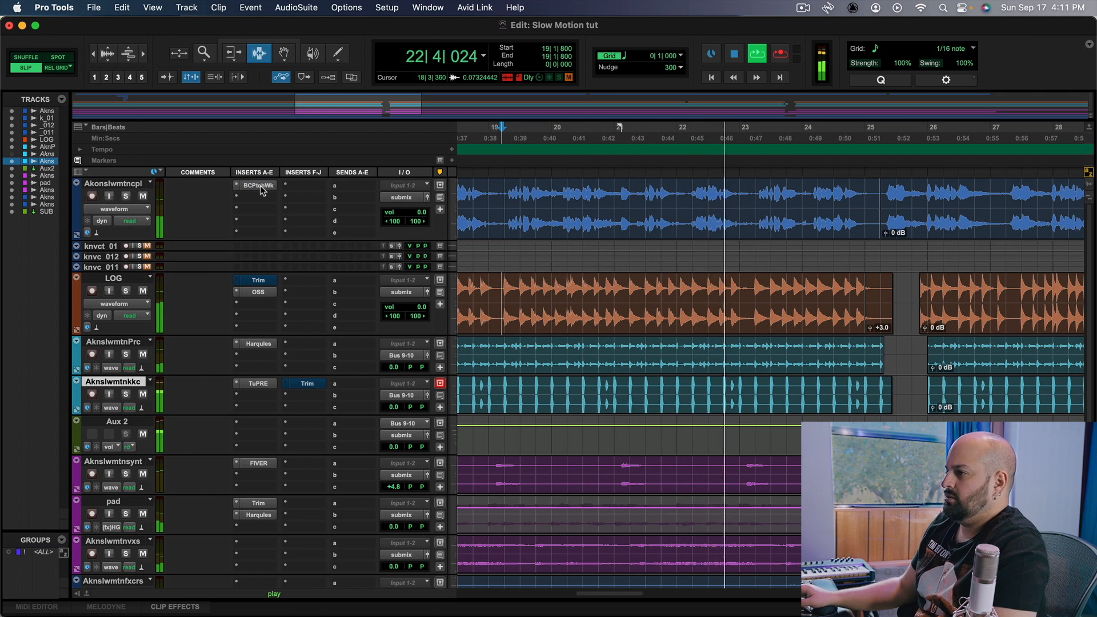
key("space")
- Reopen PatchWork on the Akonslwmtncpl track, hide the SweetVox editor, and show the SSQ editor
left_click(259, 187)
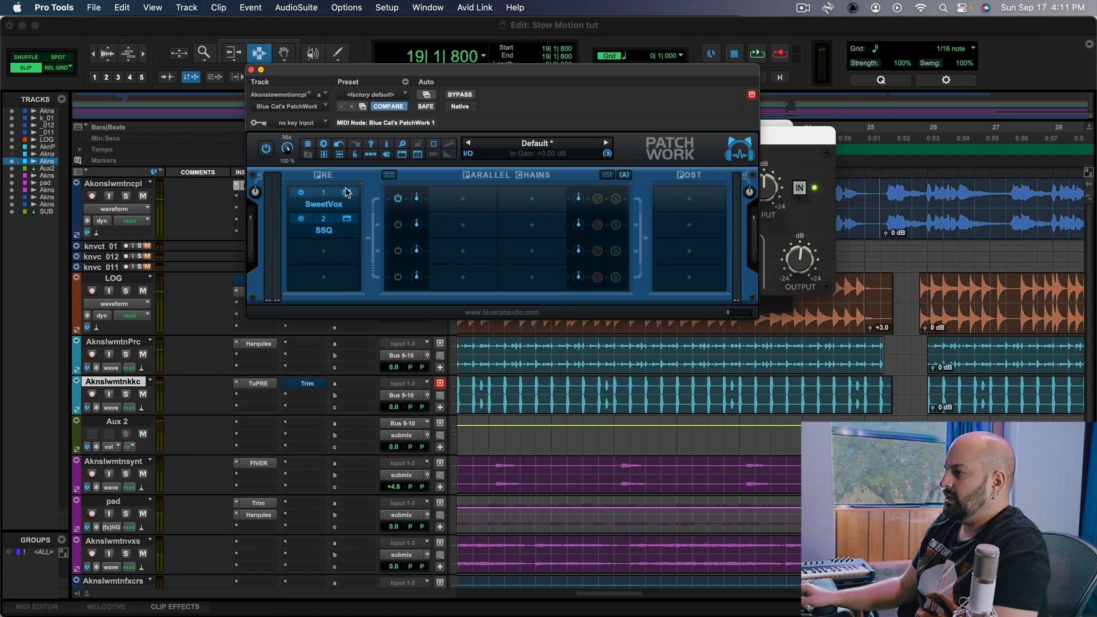
right_click(318, 228)
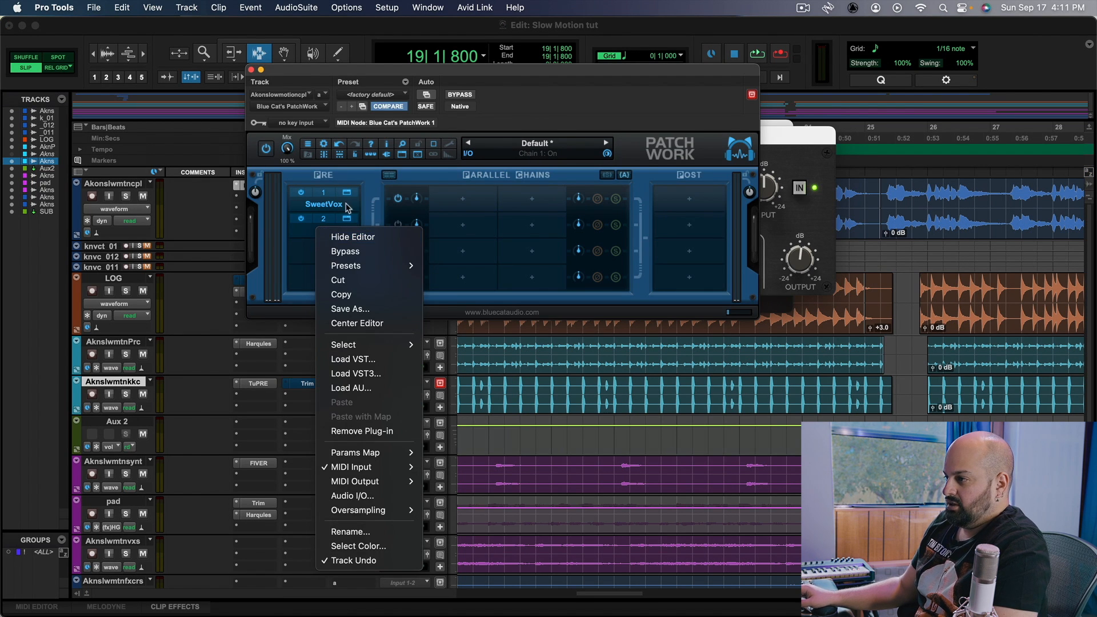
left_click(353, 237)
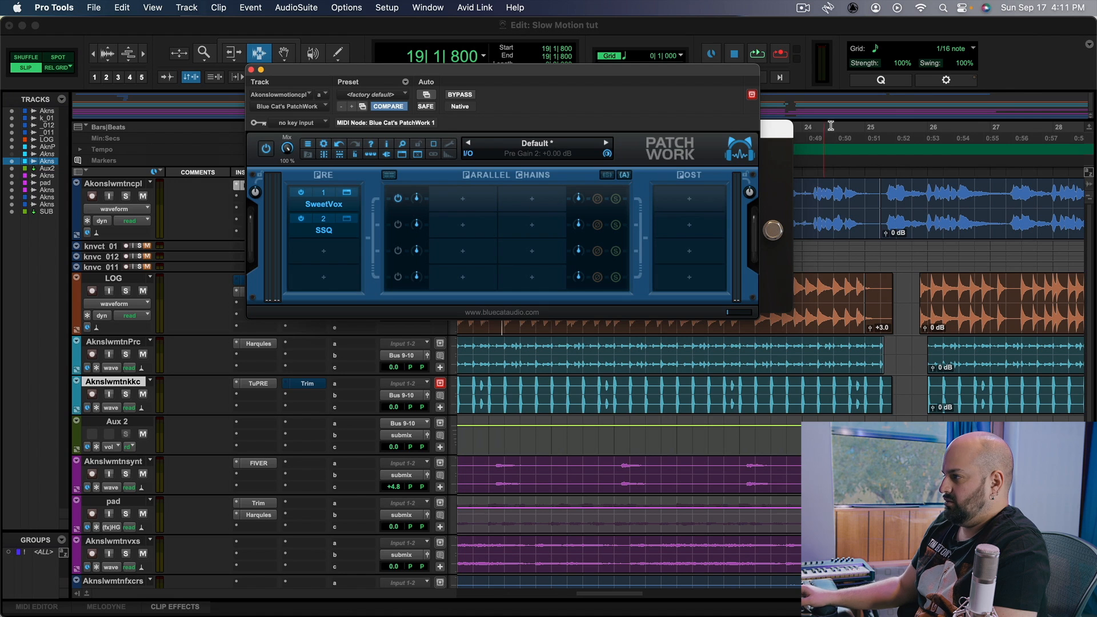
left_click_drag(774, 134, 488, 242)
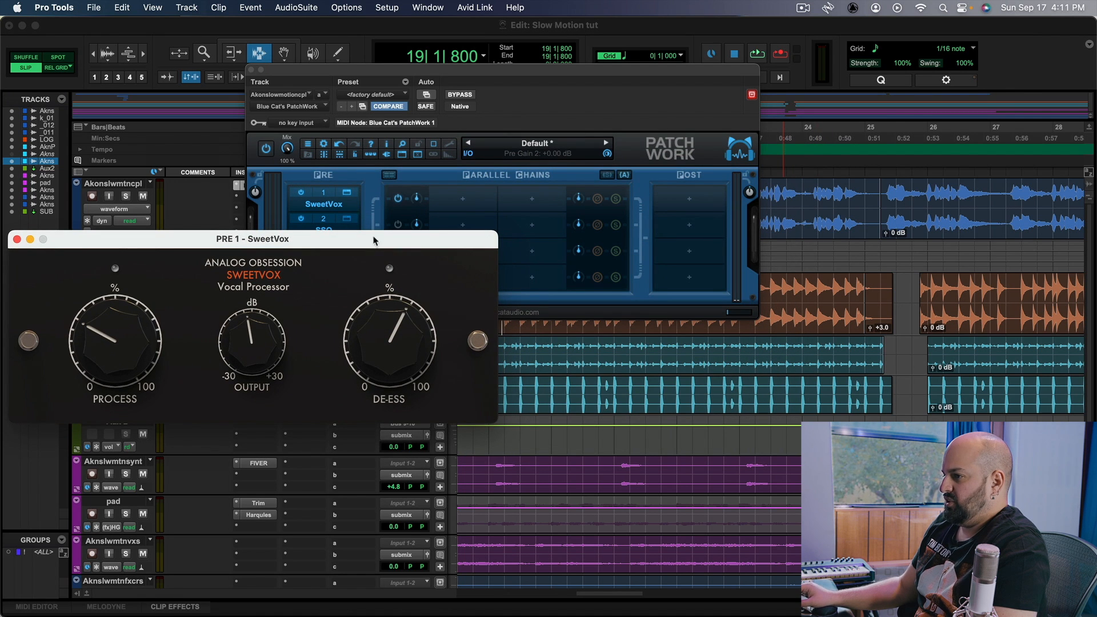
left_click(337, 196)
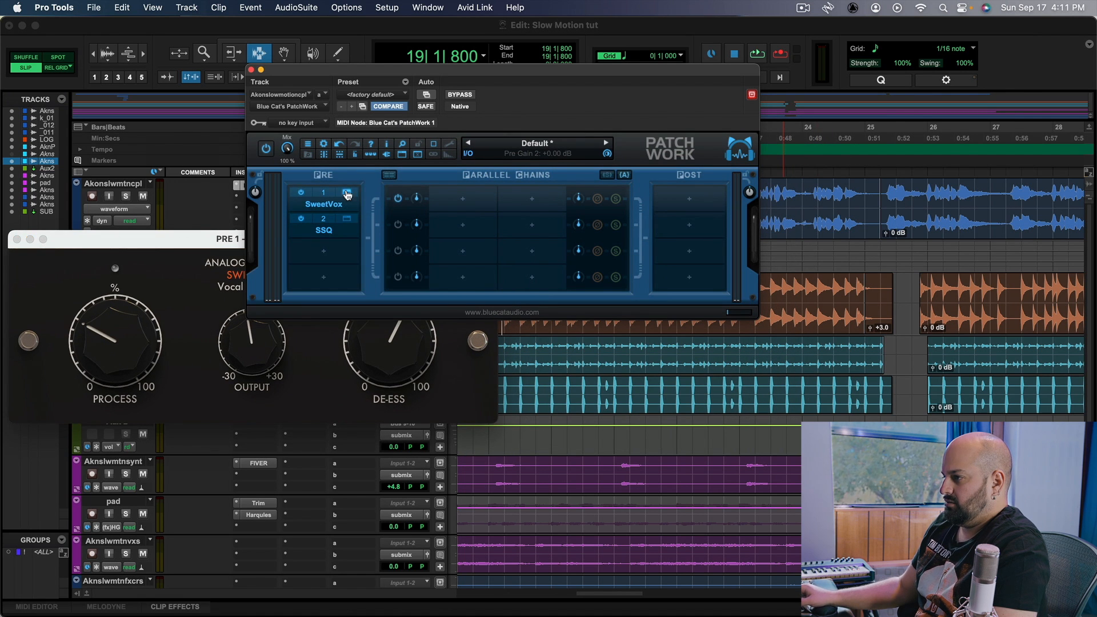
left_click(346, 195)
left_click(347, 218)
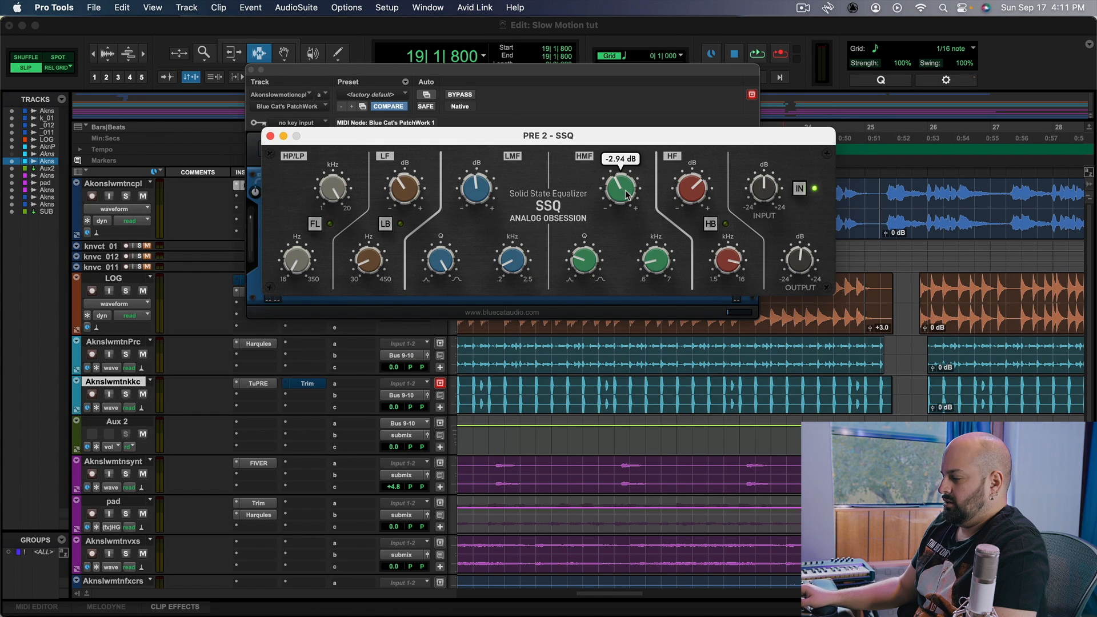
- Set SSQ's HMF gain to -2.66 dB and raise the HF band's frequency while the full mix plays
left_click_drag(632, 198, 628, 192)
key("space")
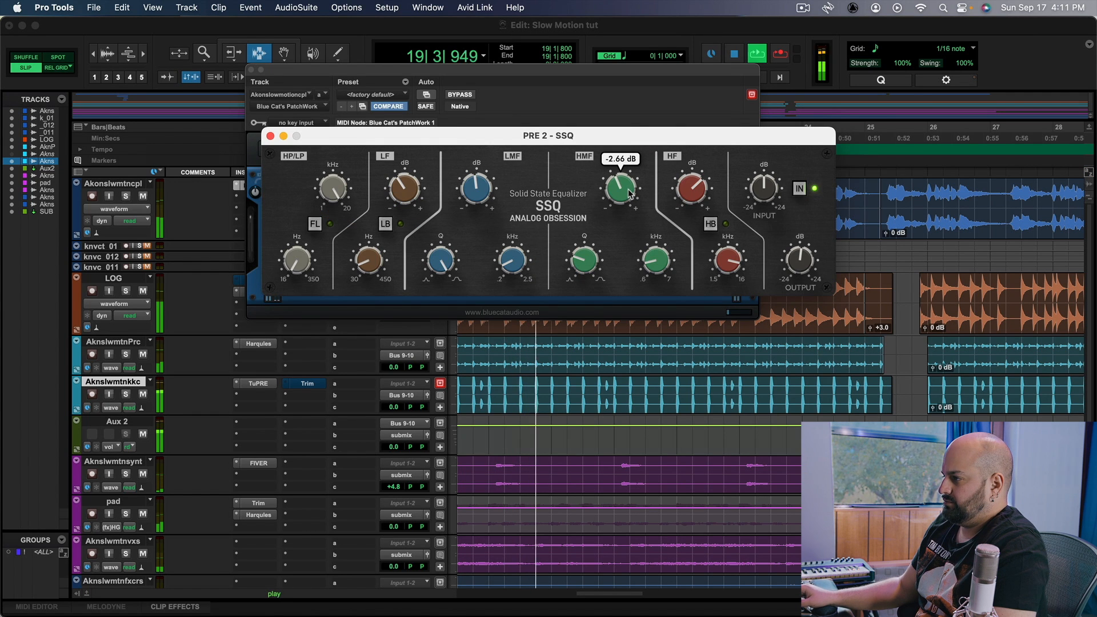
mouse_move(730, 259)
left_mouse_down()
mouse_move(733, 297)
mouse_move(730, 271)
left_mouse_up()
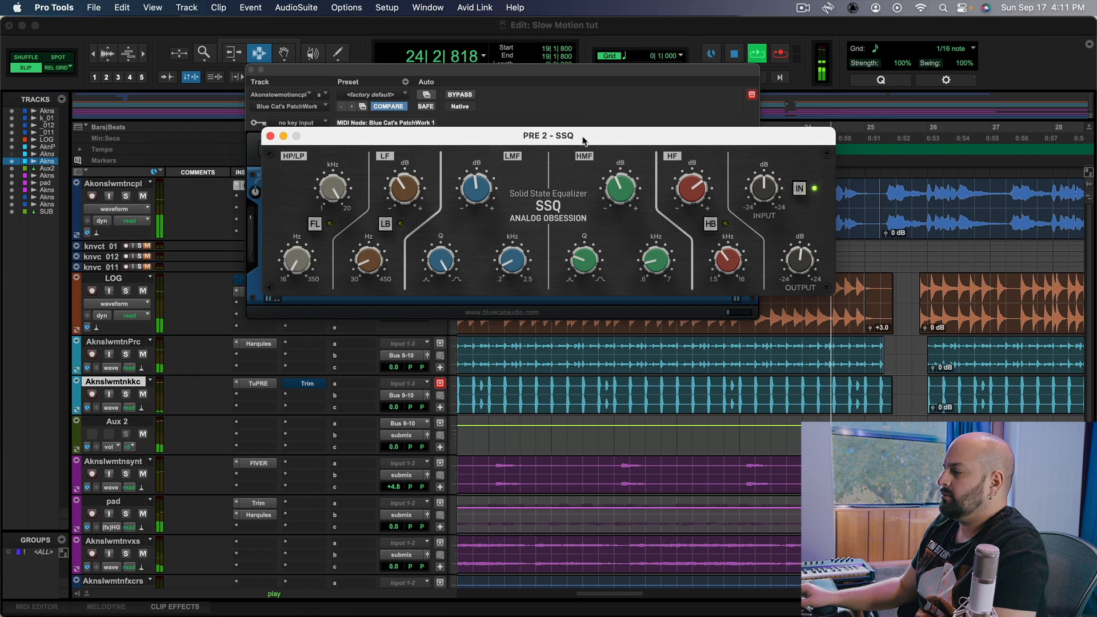
- Restart playback and toggle PatchWork's bypass to compare the adjusted vocal equalization in the mix
key("space")
key("space")
left_click(461, 95)
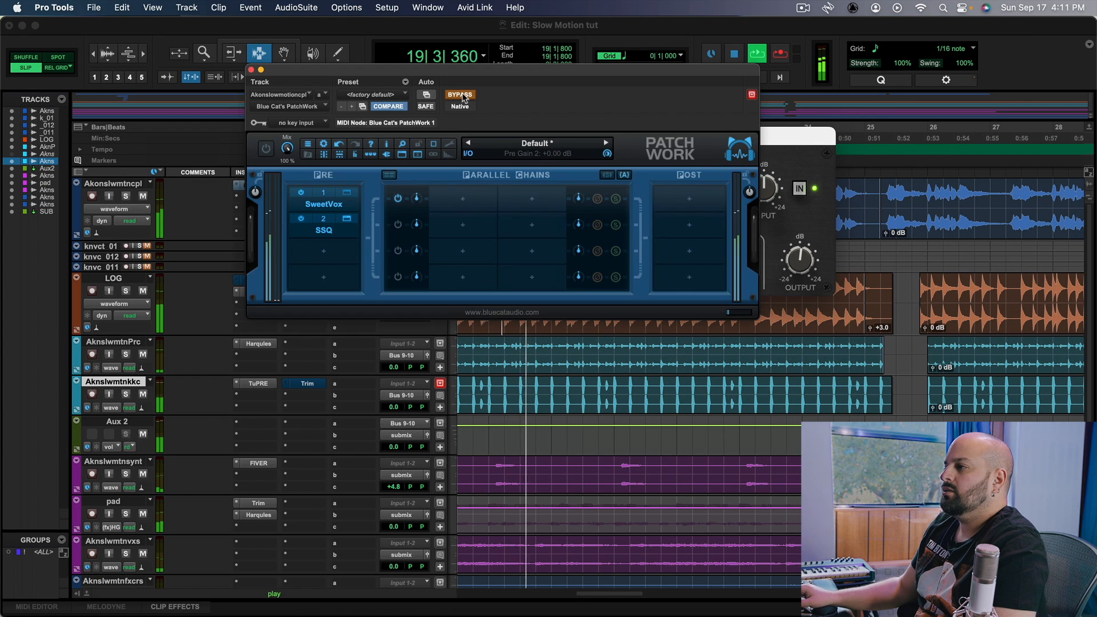
left_click(461, 94)
- Bring the SSQ editor forward, fine-tune the HF boost to 4.3 dB, and move the playback start to 25|4|440
left_click(786, 140)
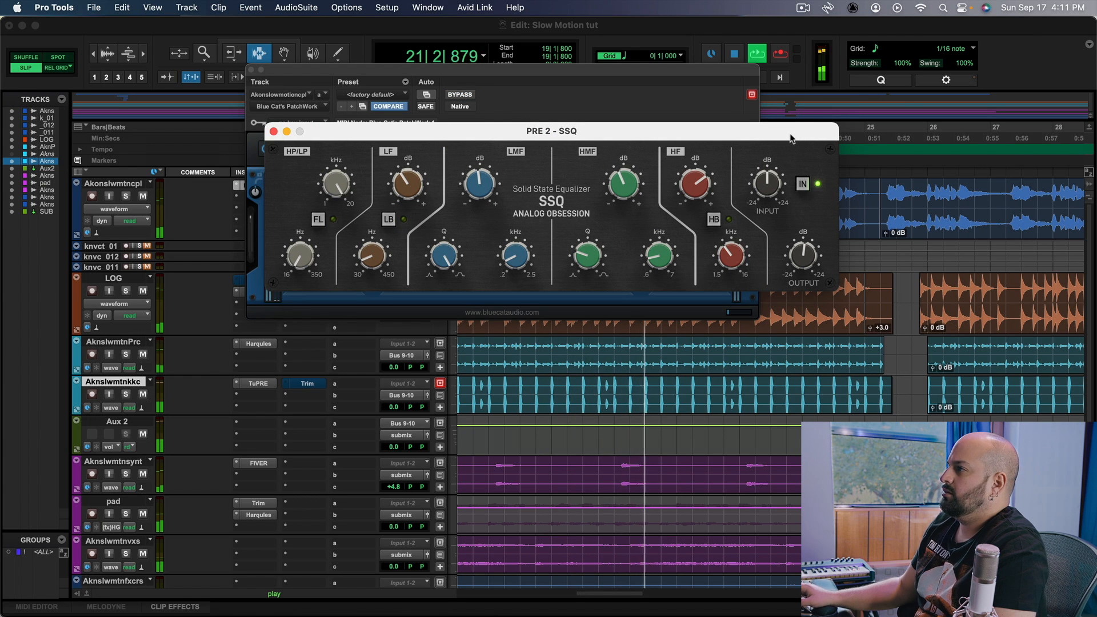
mouse_move(734, 255)
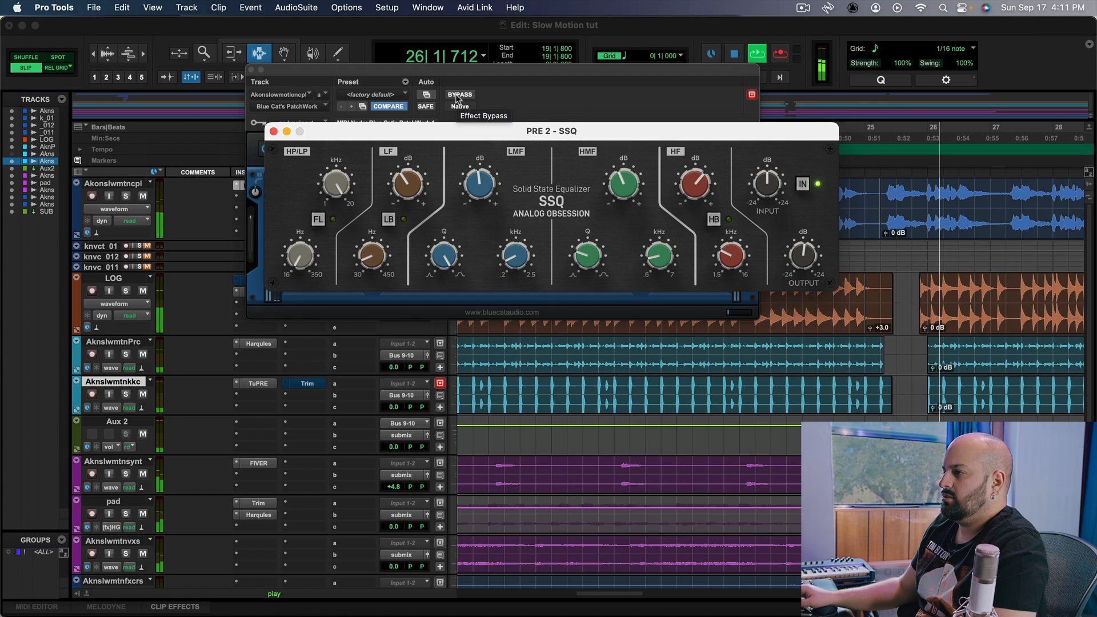
left_click(921, 235)
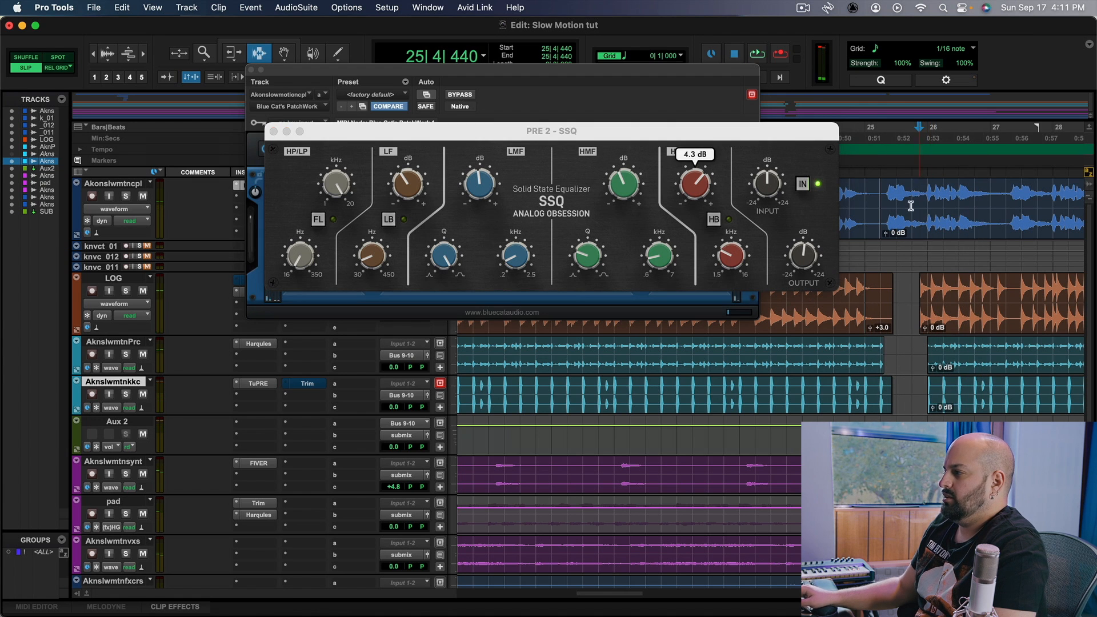
- Compare the vocal from 25|4|440 with PatchWork bypassed and active, and move the playback start to 19|4|040
left_click(460, 94)
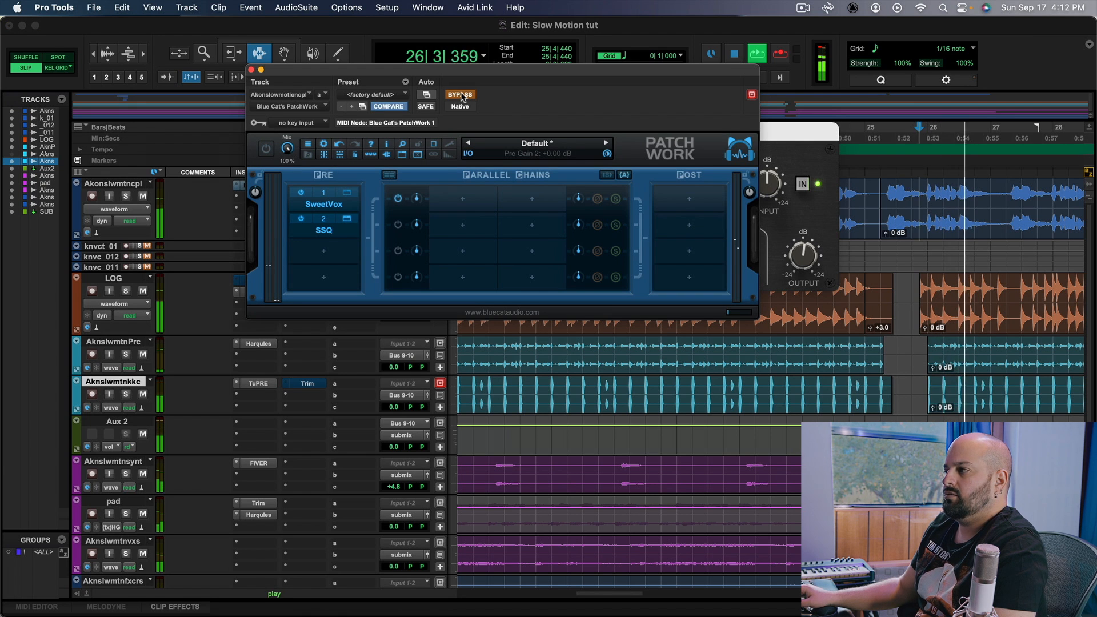
left_click(460, 95)
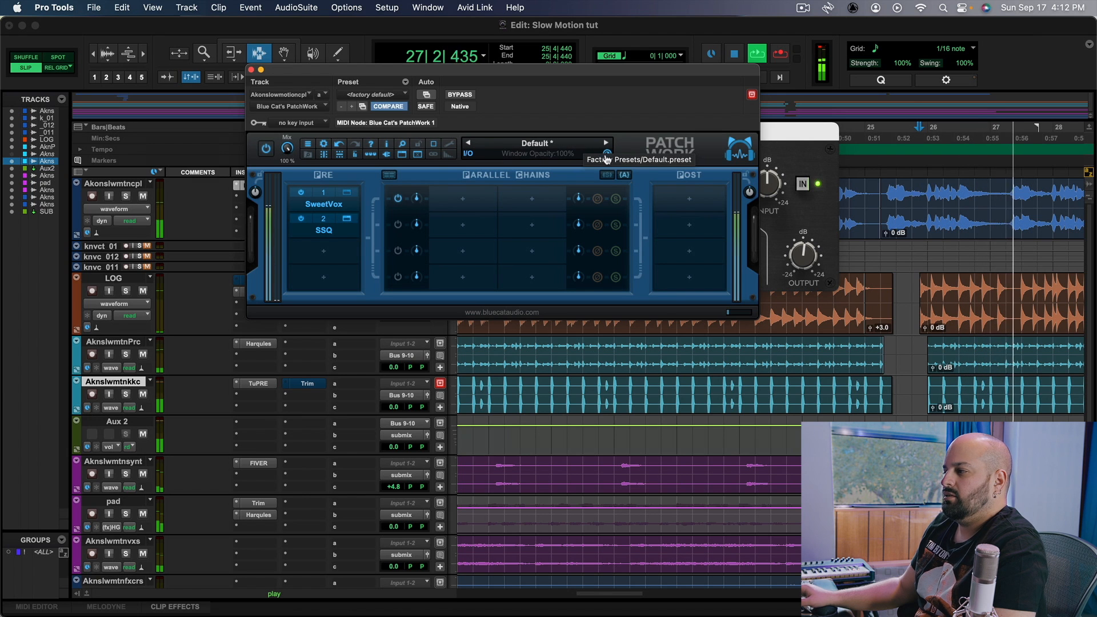
key("space")
left_click(537, 338)
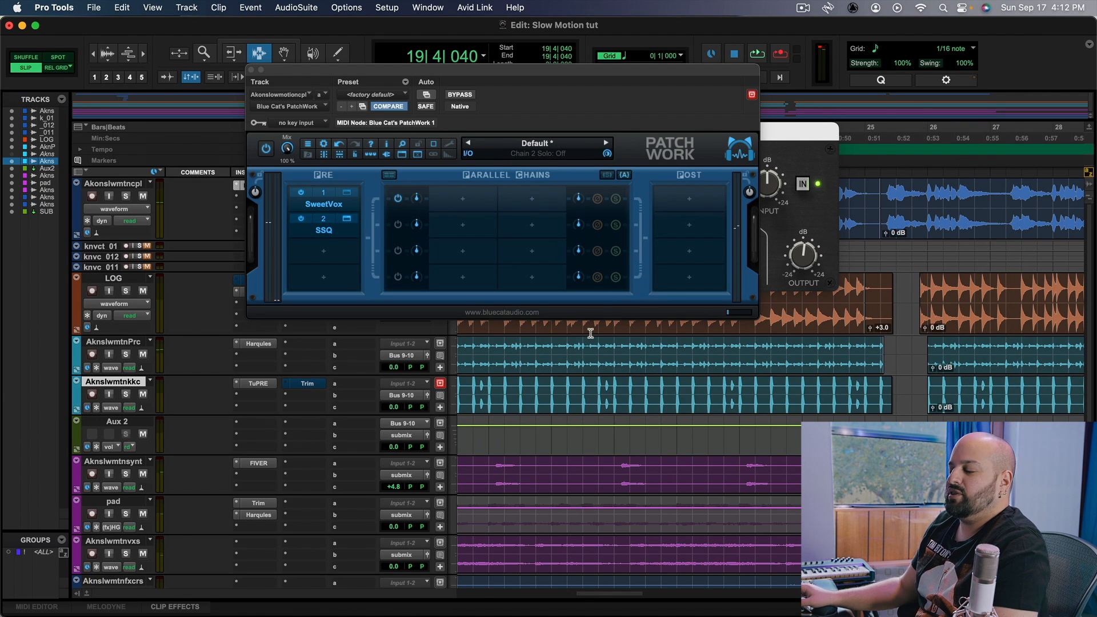
- Play the mix from 19|4|040 and compare the vocal with SweetVox active and bypassed inside PatchWork
key("space")
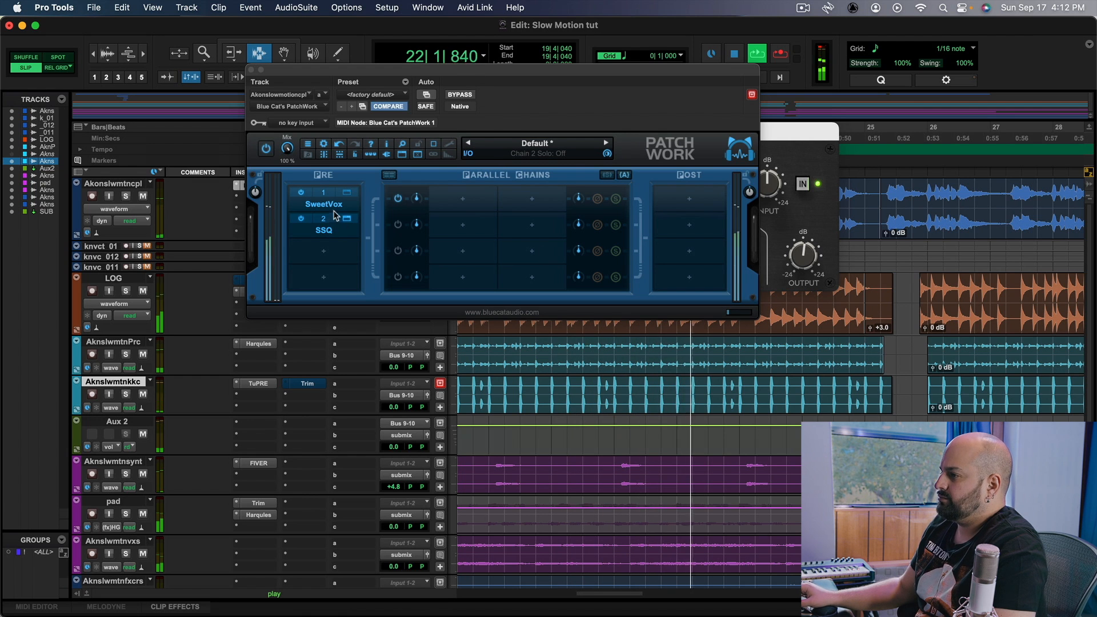
left_click(299, 193)
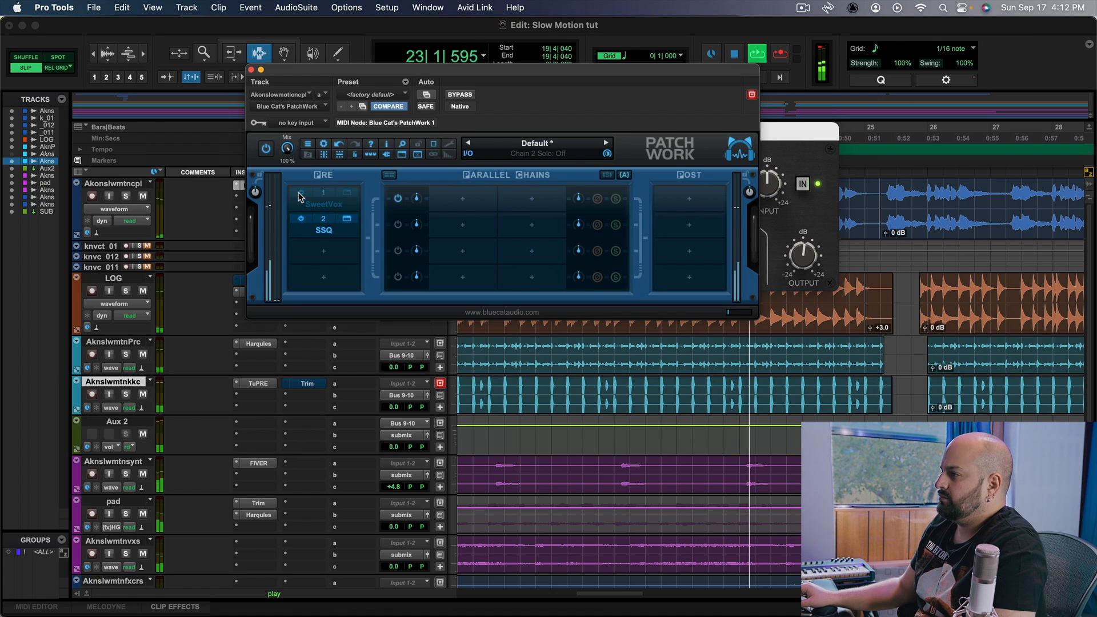
left_click(300, 193)
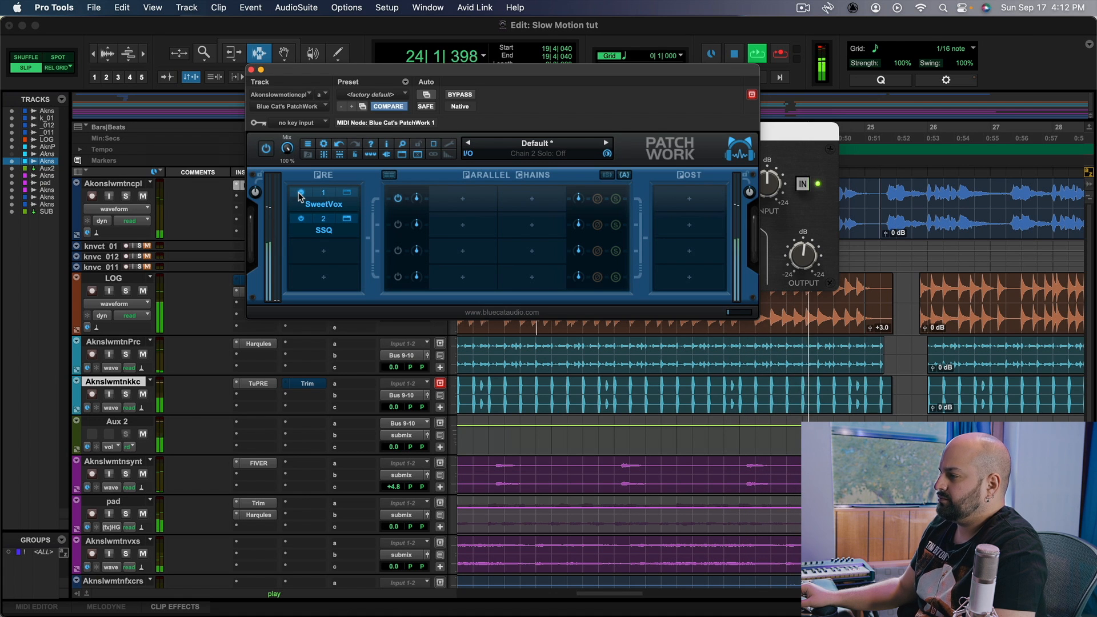
left_click(301, 193)
key("space")
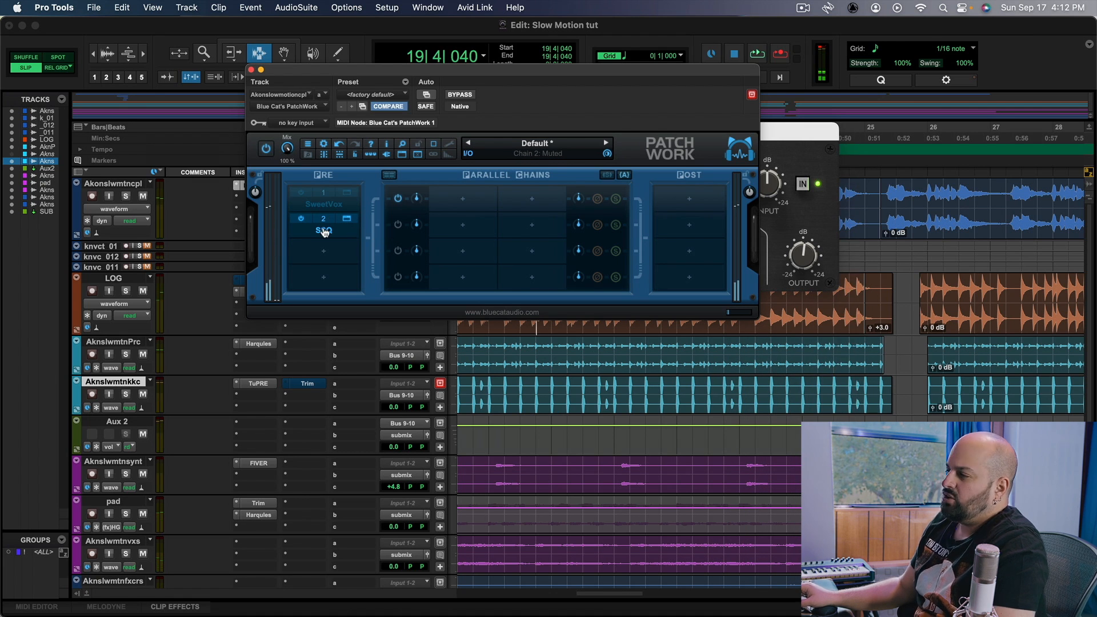
- Bring the SSQ editor forward and set the HF band's frequency to 8.25 kHz while the mix plays
right_click(324, 231)
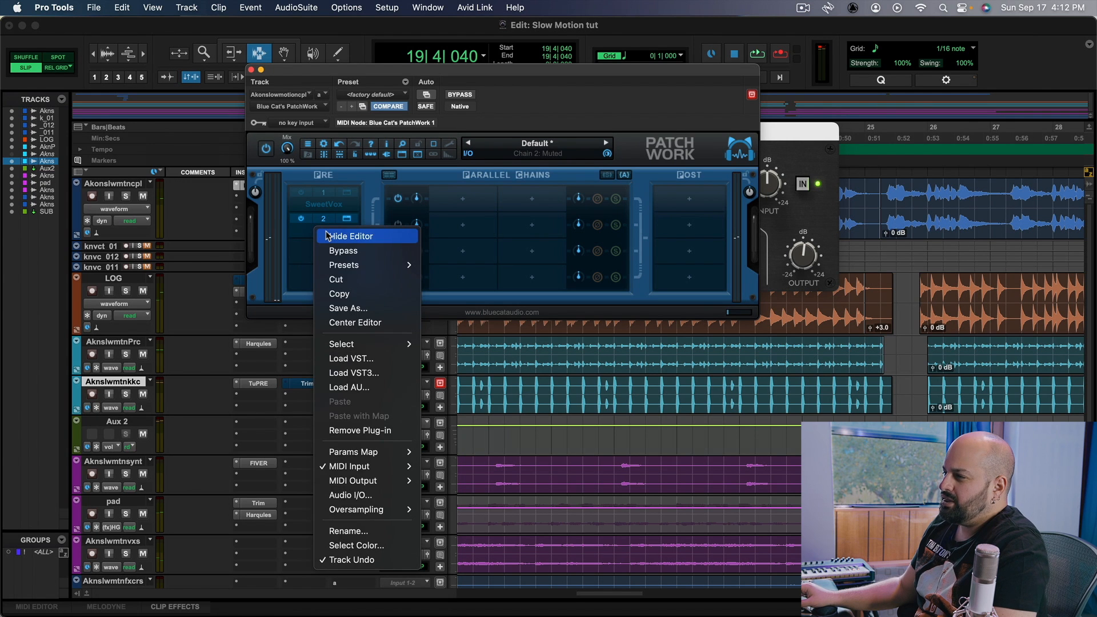
left_click(295, 238)
right_click(314, 234)
left_click(337, 223)
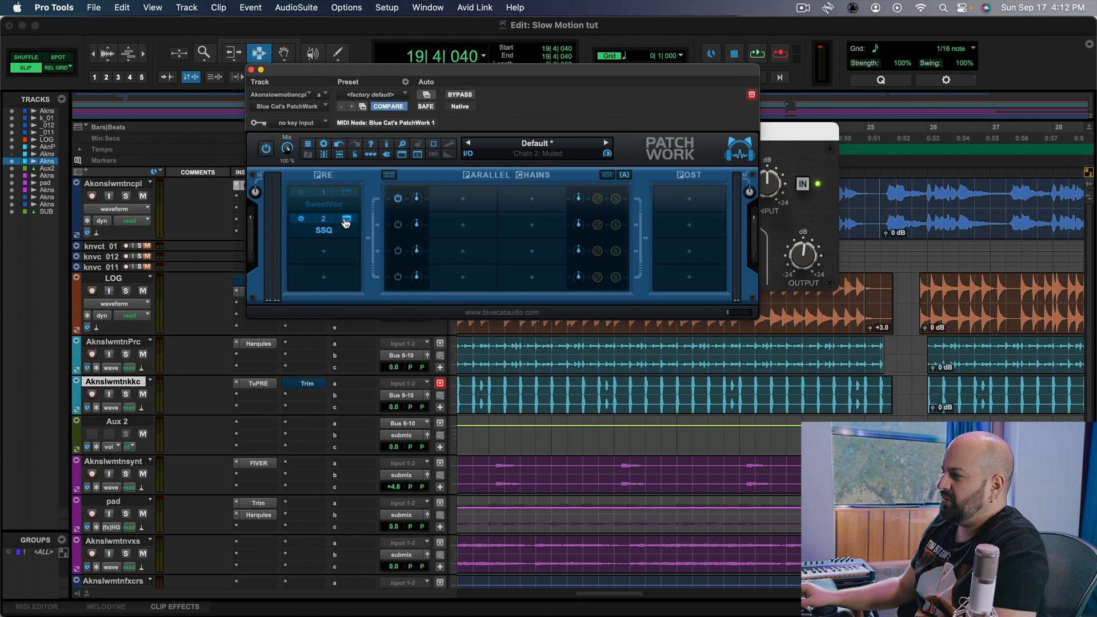
left_click(350, 219)
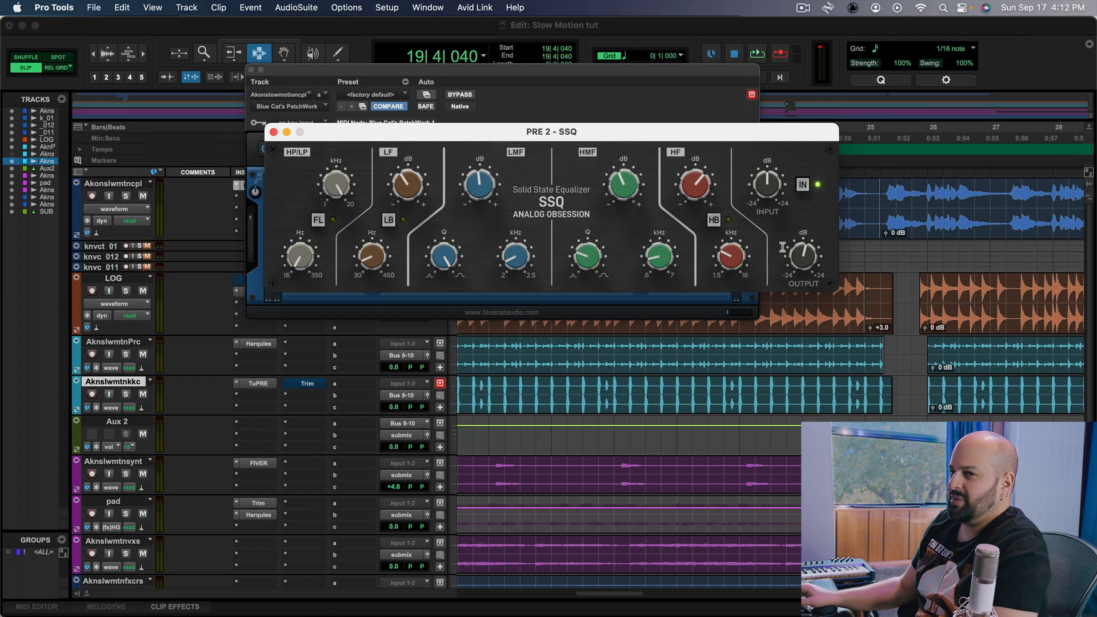
key("space")
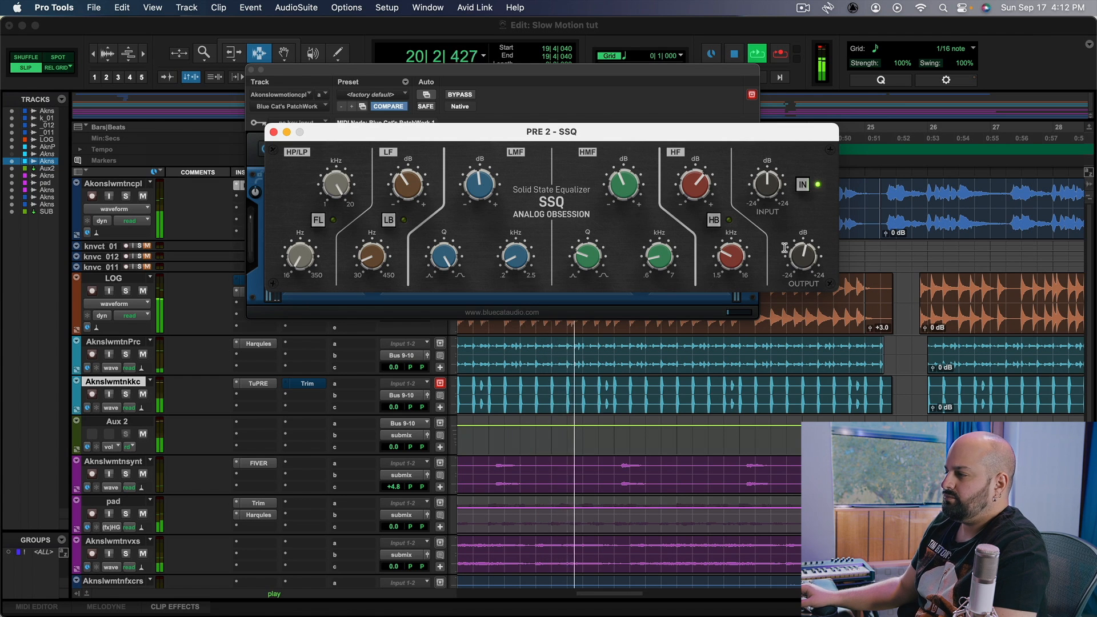
mouse_move(799, 258)
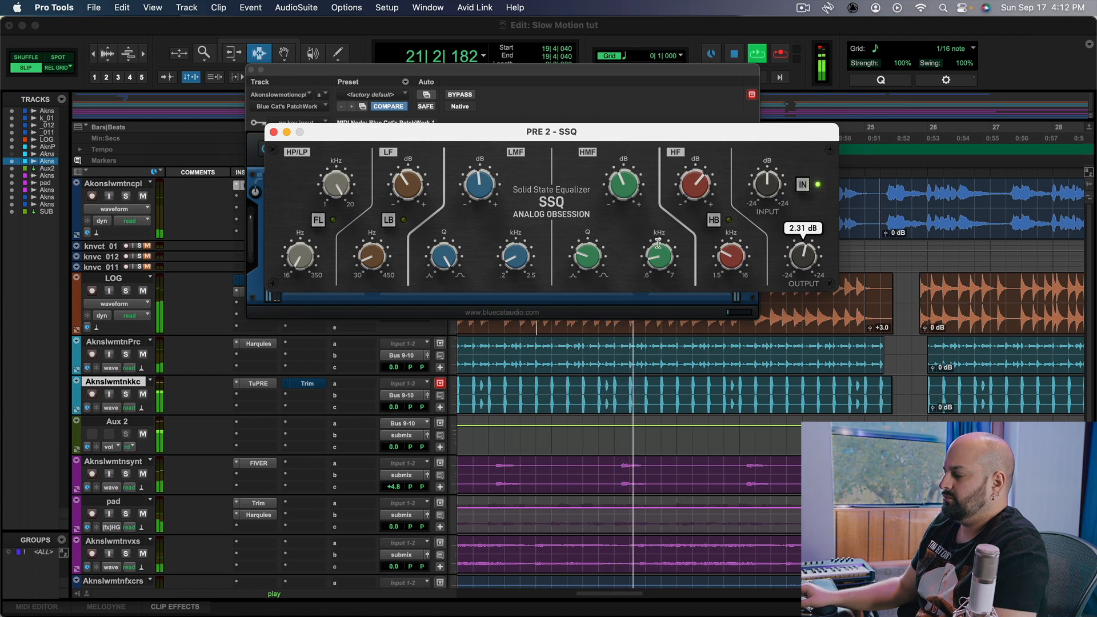
mouse_move(735, 246)
scroll(736, 249, "up", 4)
scroll(738, 251, "up", 1)
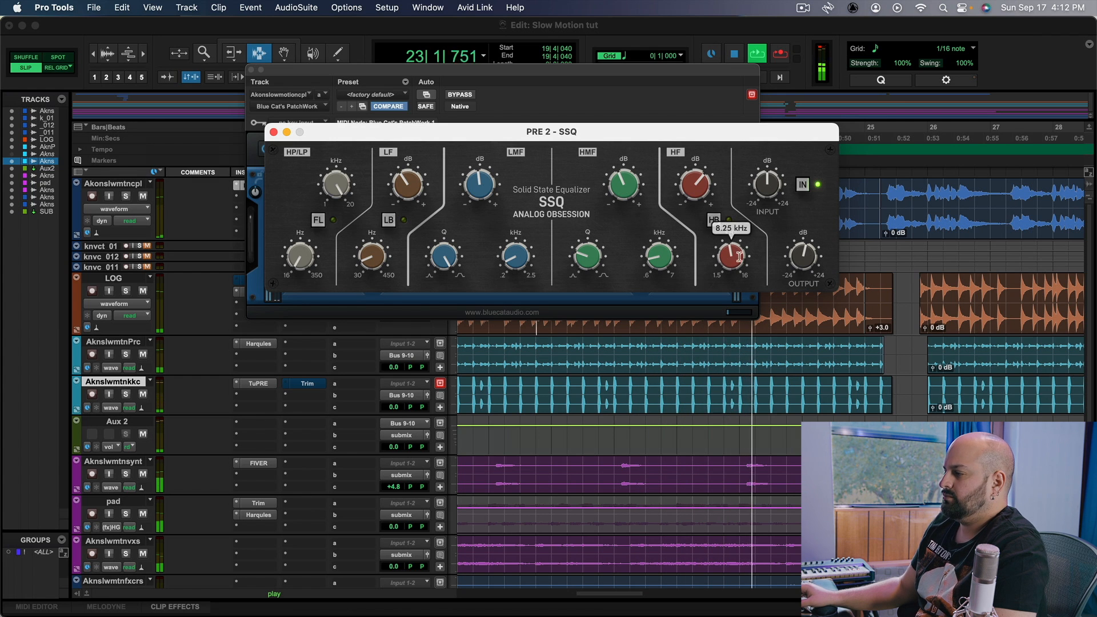
mouse_move(623, 195)
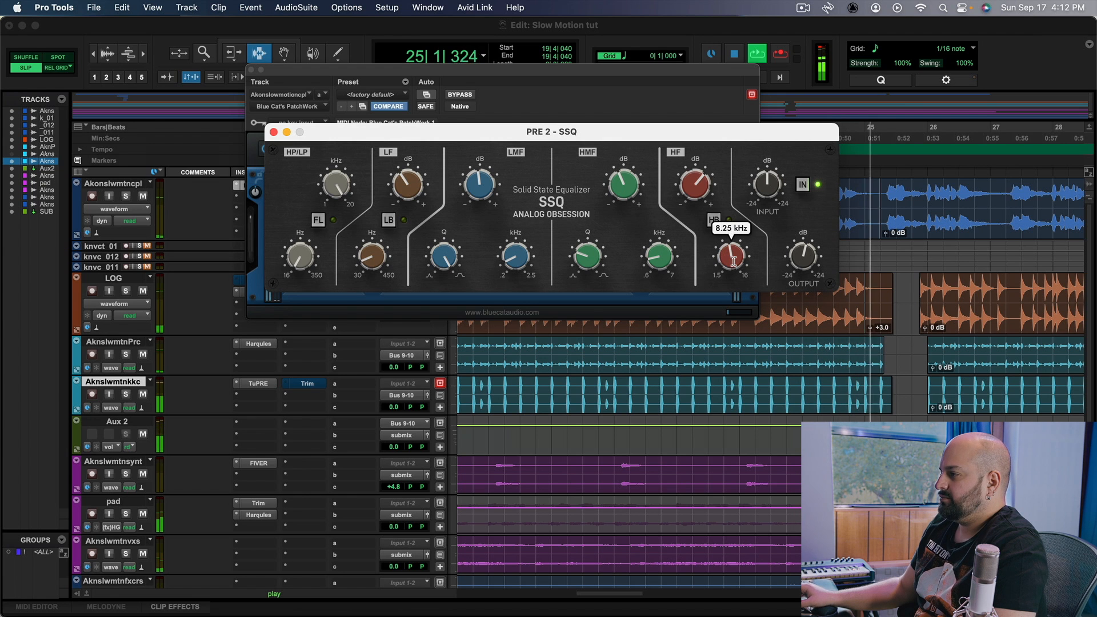
- Restart playback and compare the vocal with PatchWork bypassed and active after the HF frequency change
key("space")
key("space")
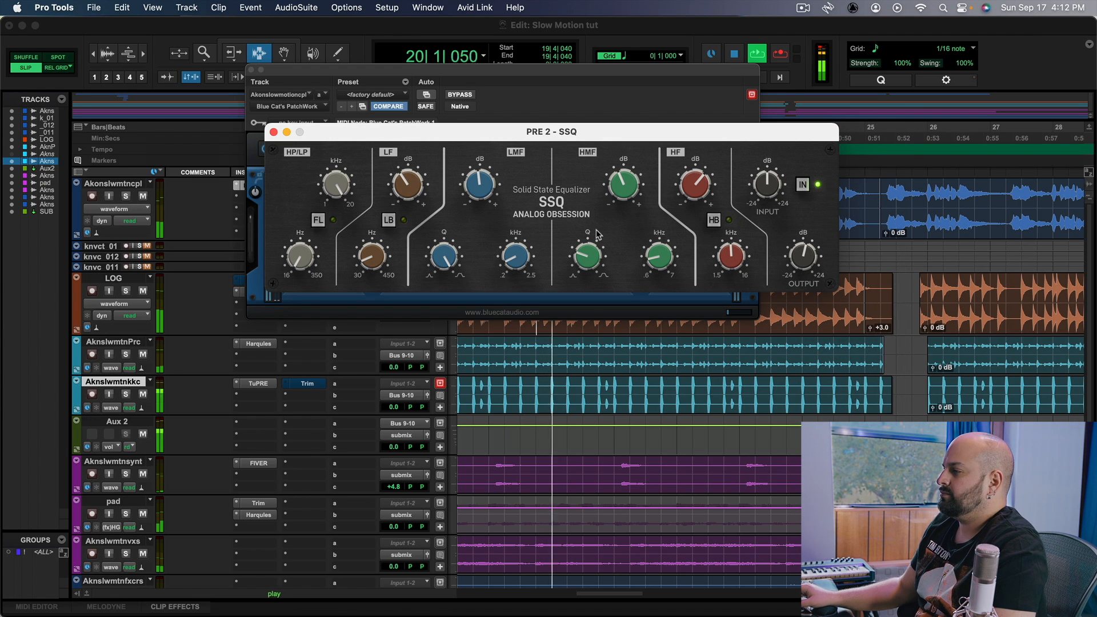
left_click(459, 94)
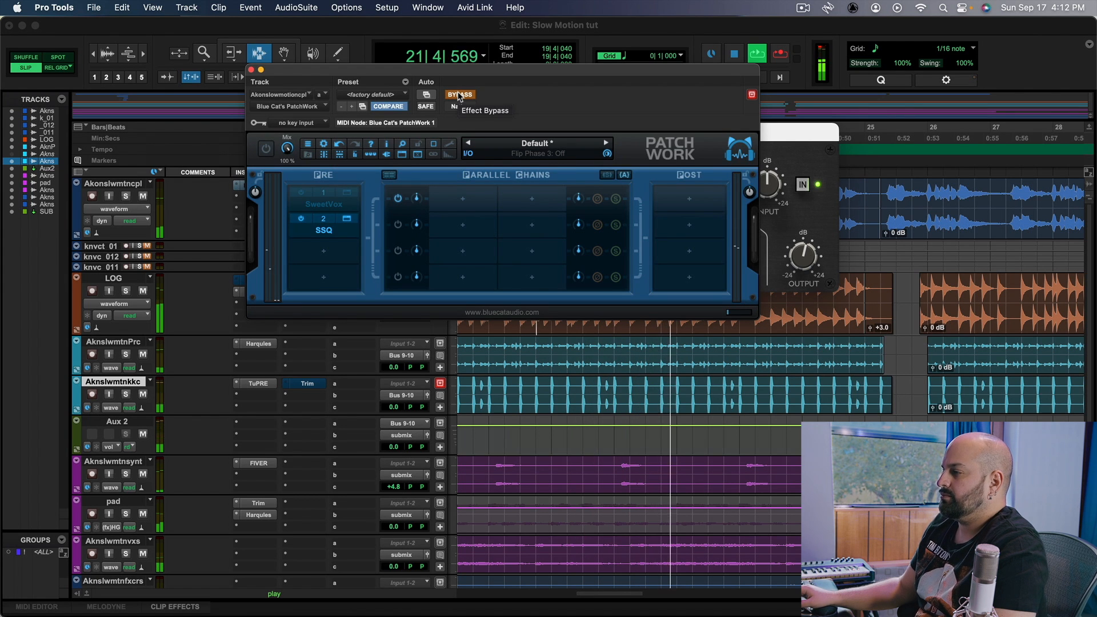
left_click(459, 94)
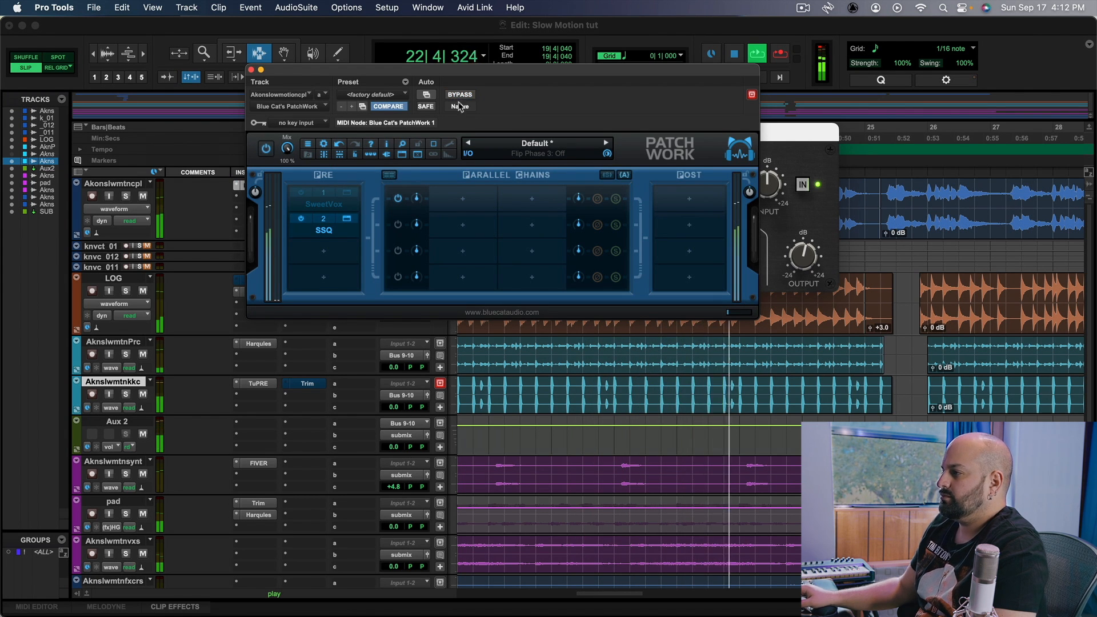
- Return to the SSQ editor, raise the HMF band's Q, and set its frequency to 2.62 kHz during playback
left_click(819, 158)
mouse_move(595, 243)
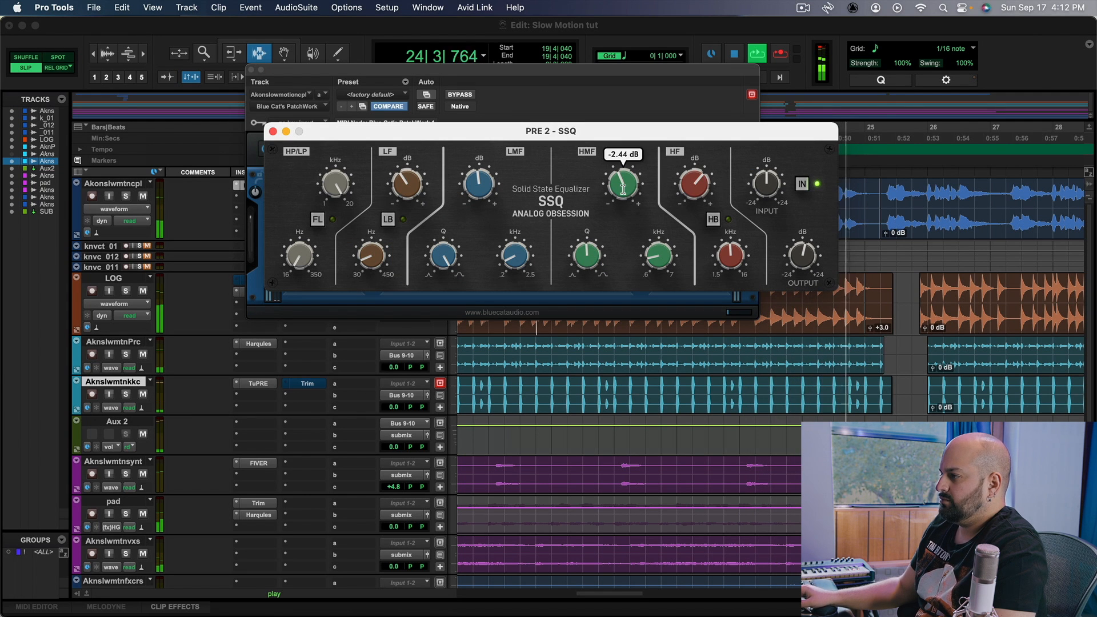
mouse_move(659, 256)
key("space")
key("space")
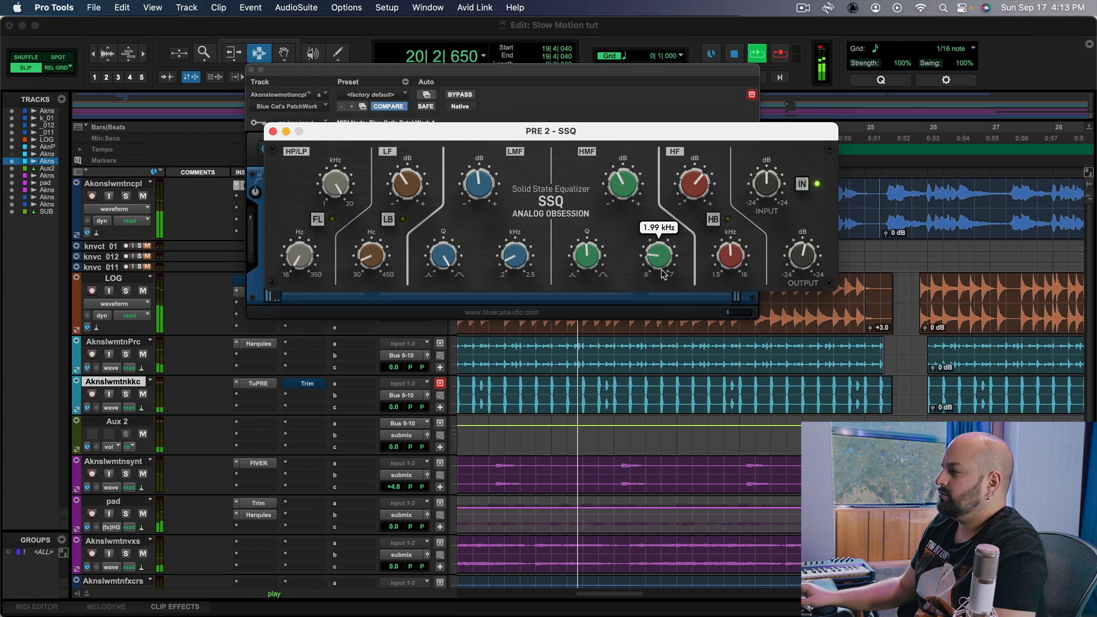
left_click_drag(660, 263, 656, 241)
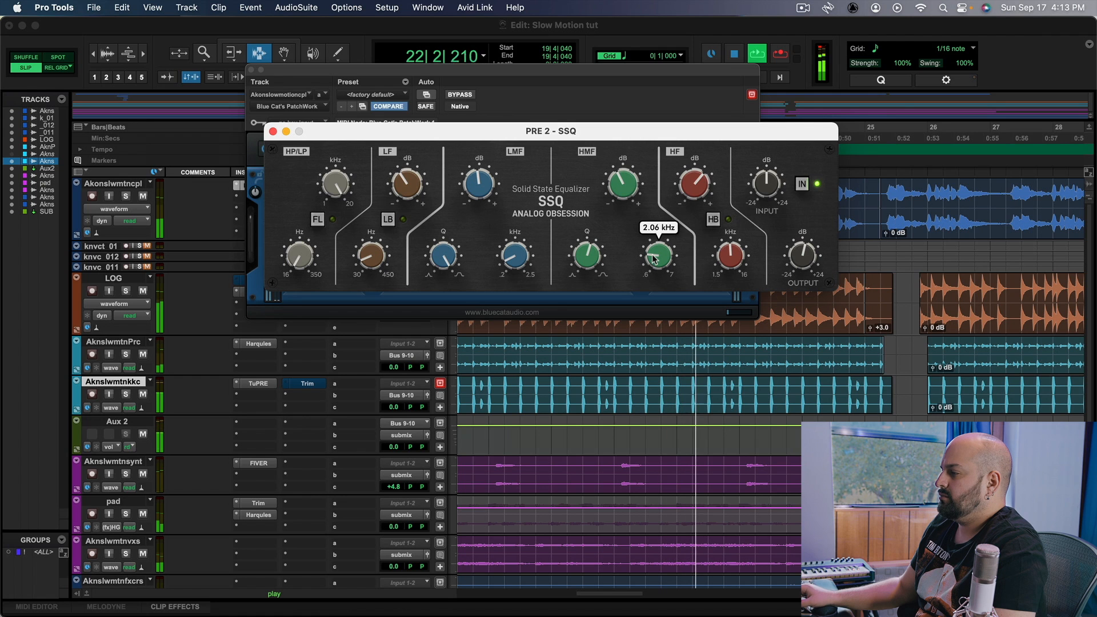
scroll(662, 260, "down", 4)
scroll(662, 261, "down", 1)
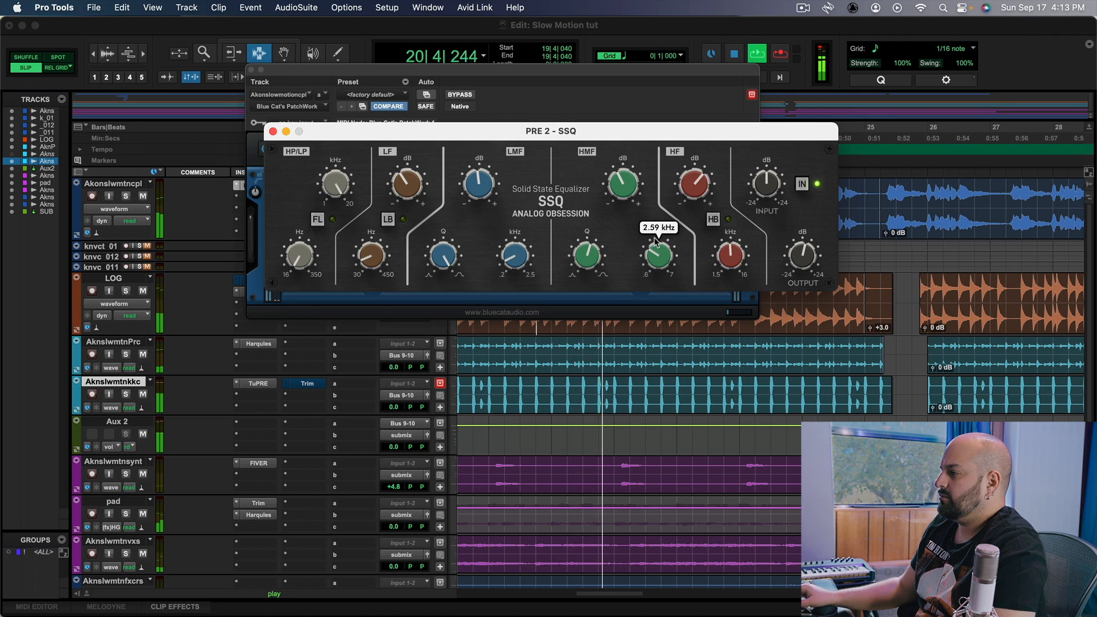
scroll(661, 257, "up", 7)
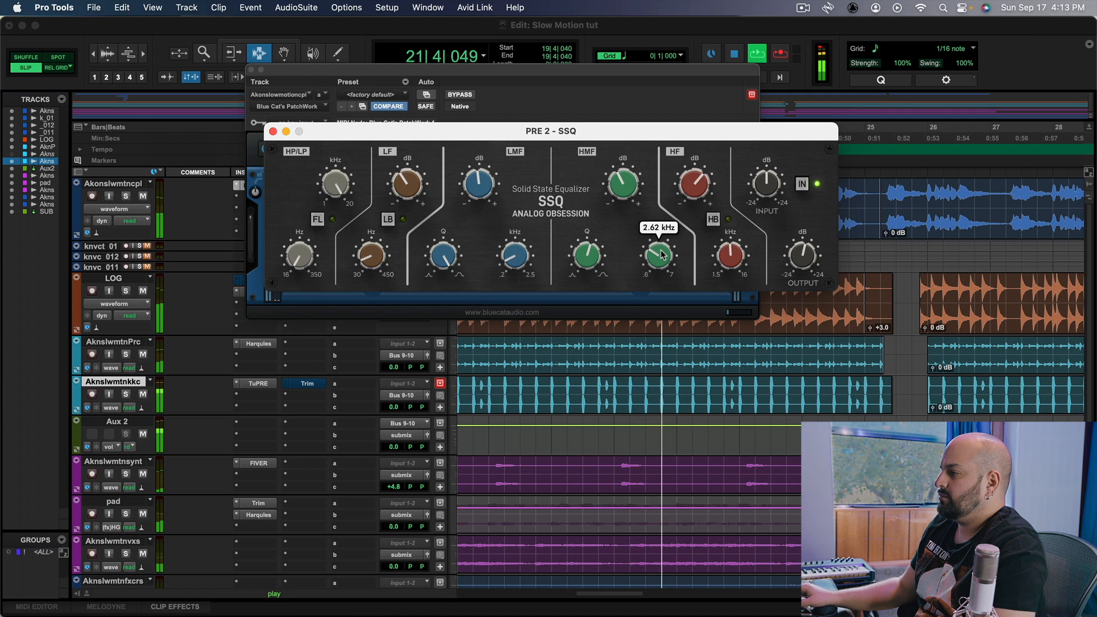
- Compare the vocal with PatchWork bypassed and active using the revised HMF settings, and close the SSQ editor
left_click(466, 97)
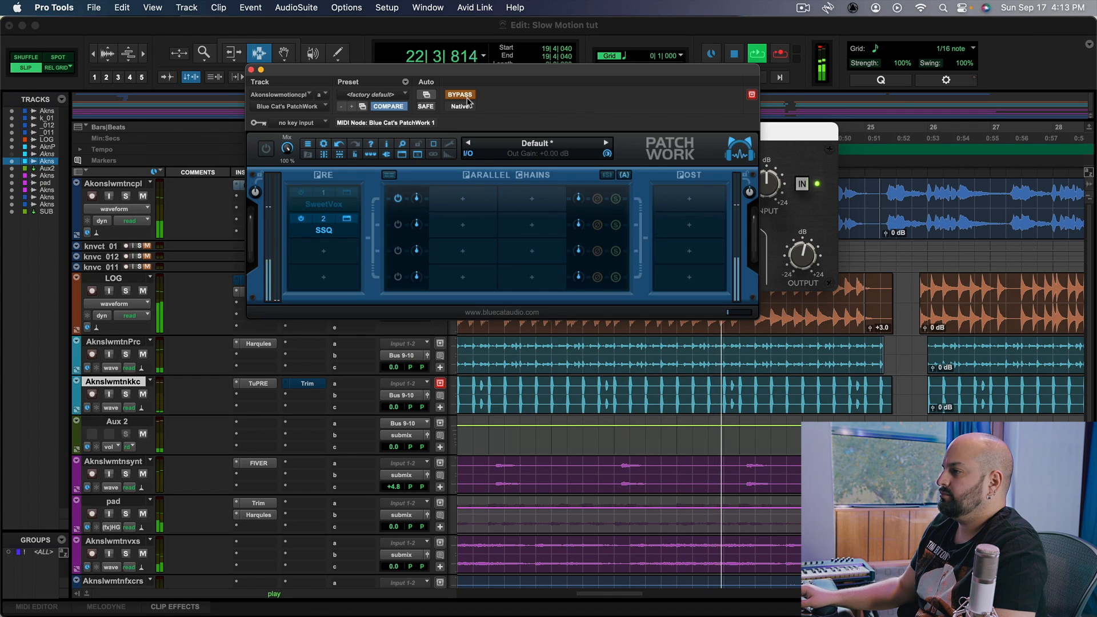
left_click(466, 97)
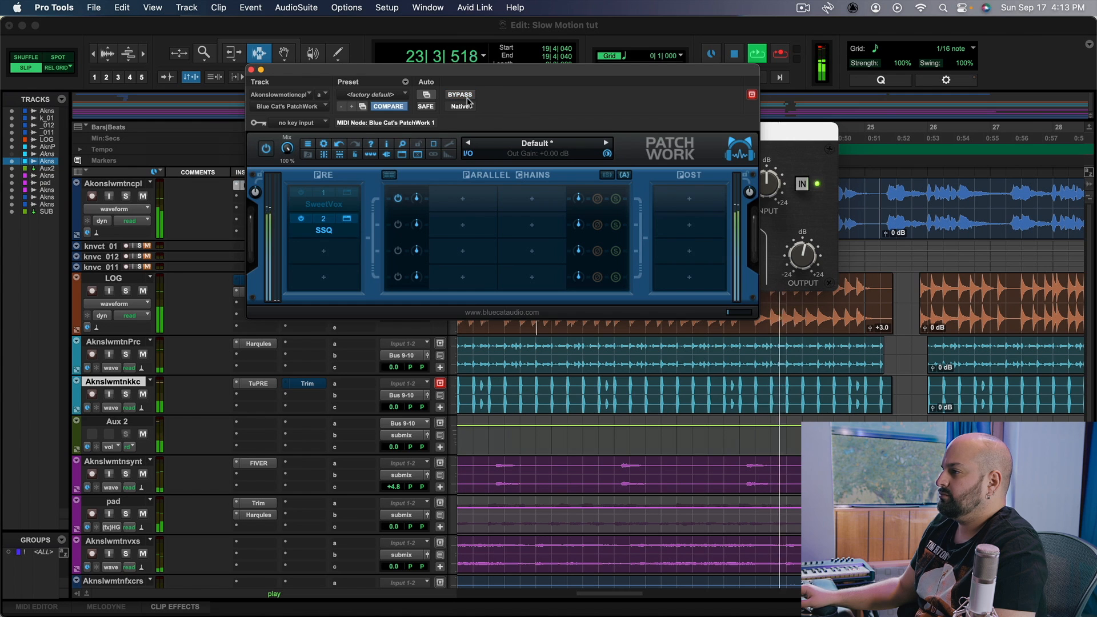
left_click(817, 136)
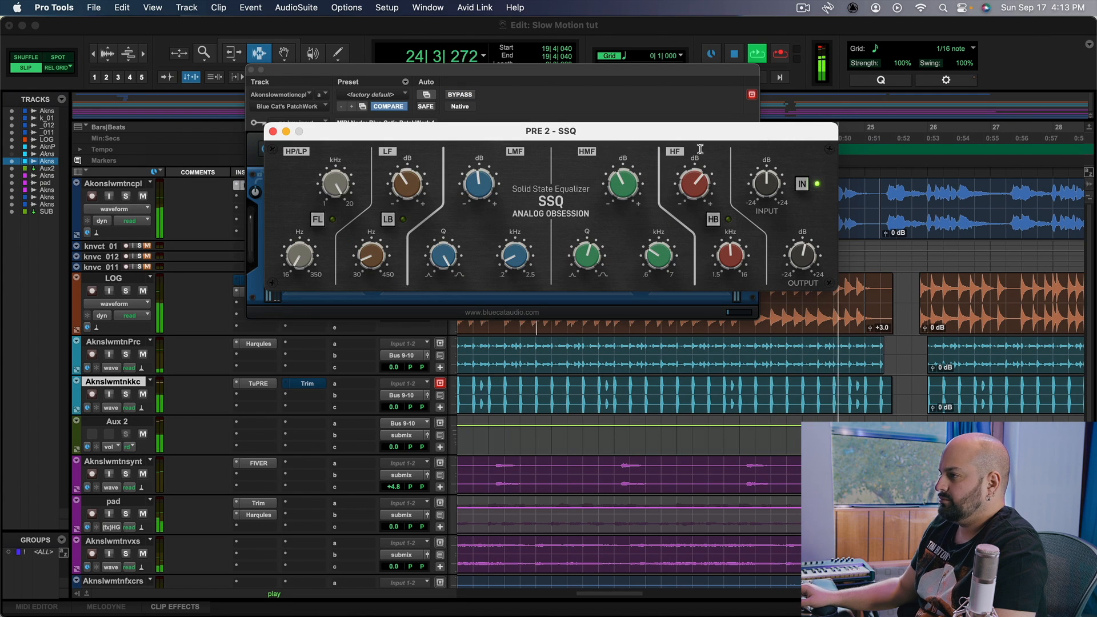
key("space")
left_click(273, 131)
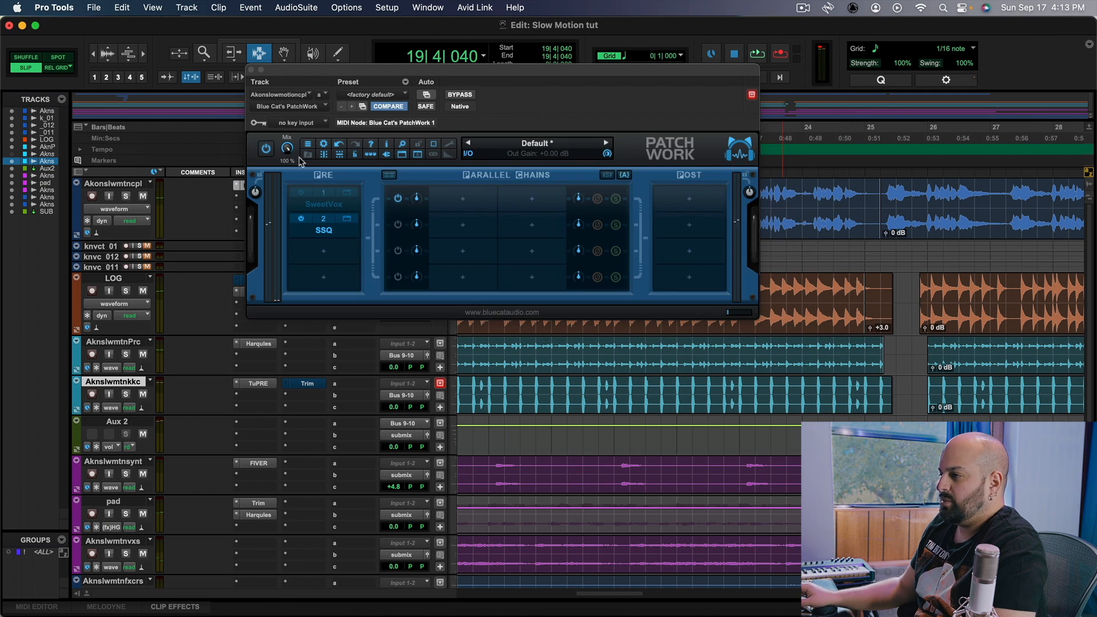
- Re-enable SweetVox, open its editor to check the process, output and de-ess settings during playback, and close it
right_click(342, 204)
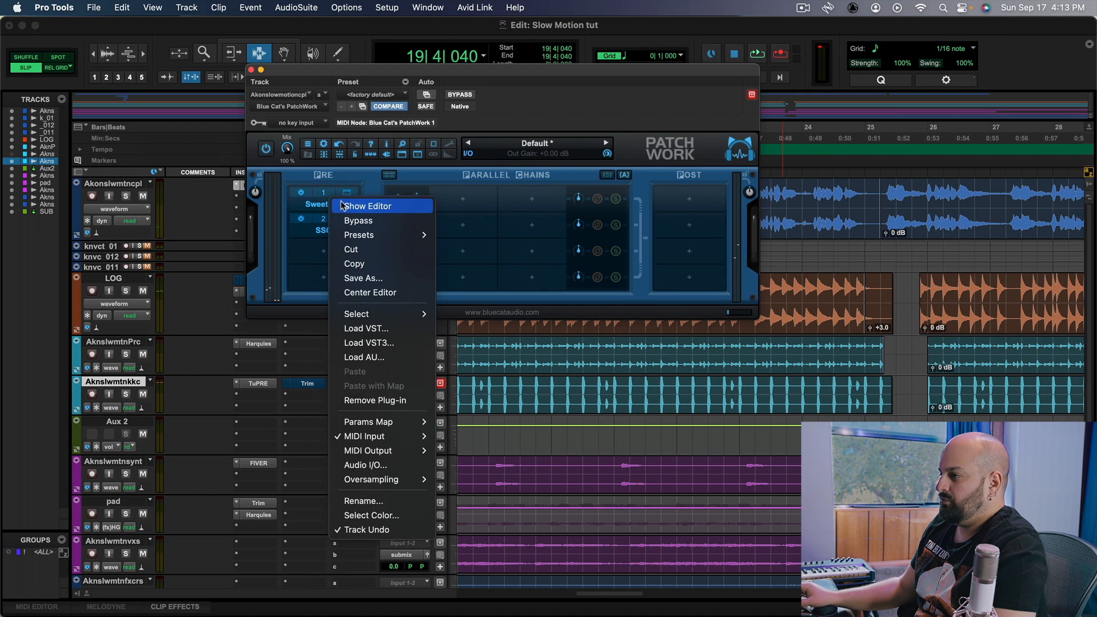
left_click(366, 206)
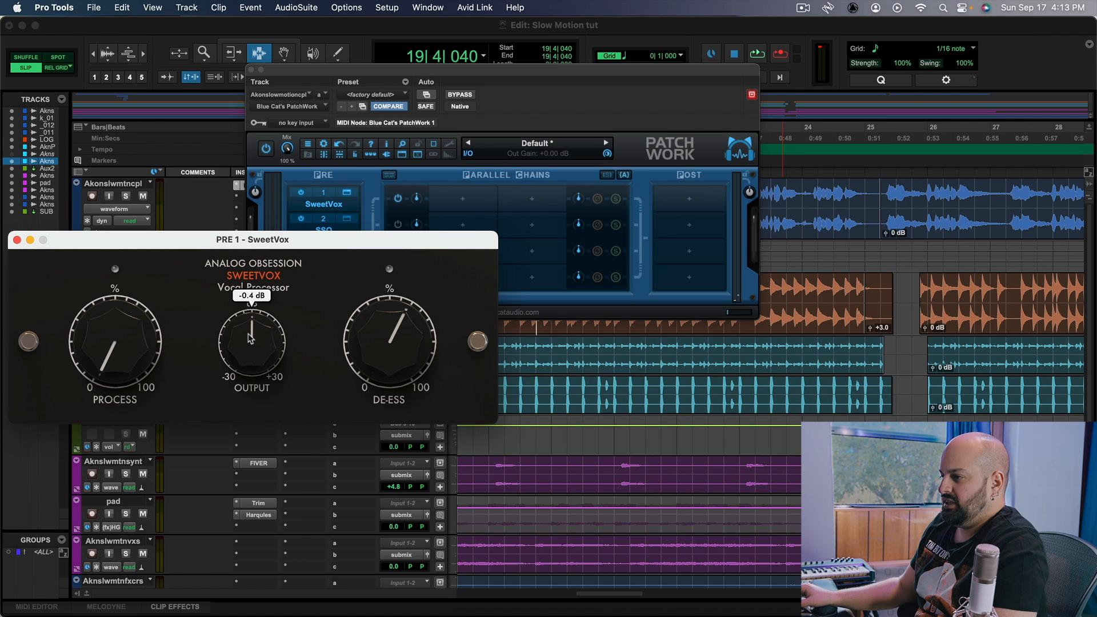
mouse_move(115, 329)
mouse_move(260, 344)
mouse_move(437, 355)
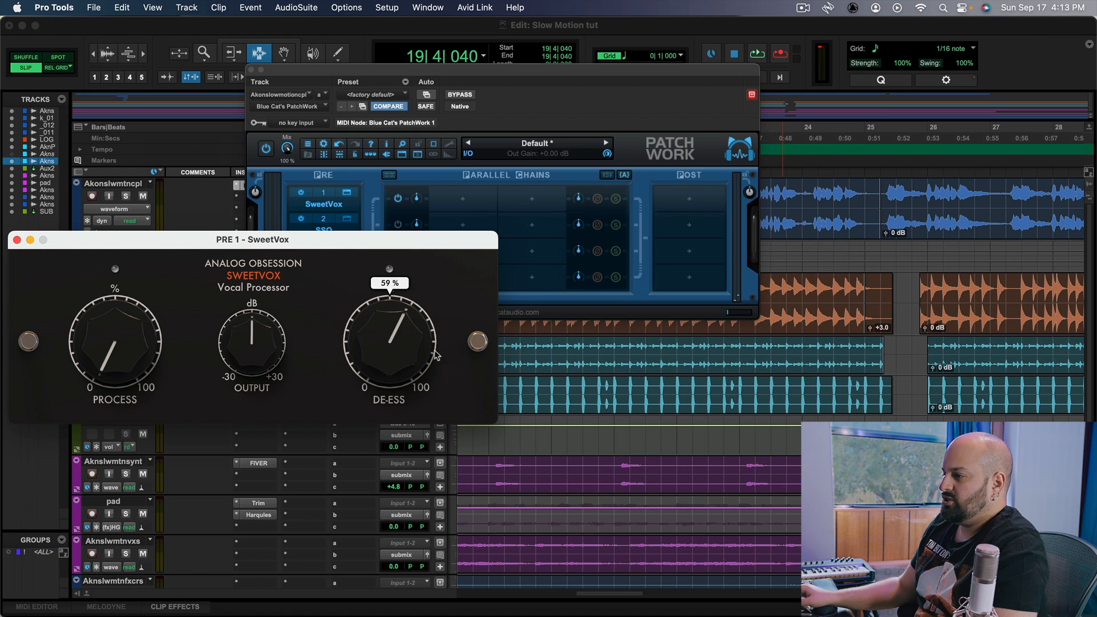
key("space")
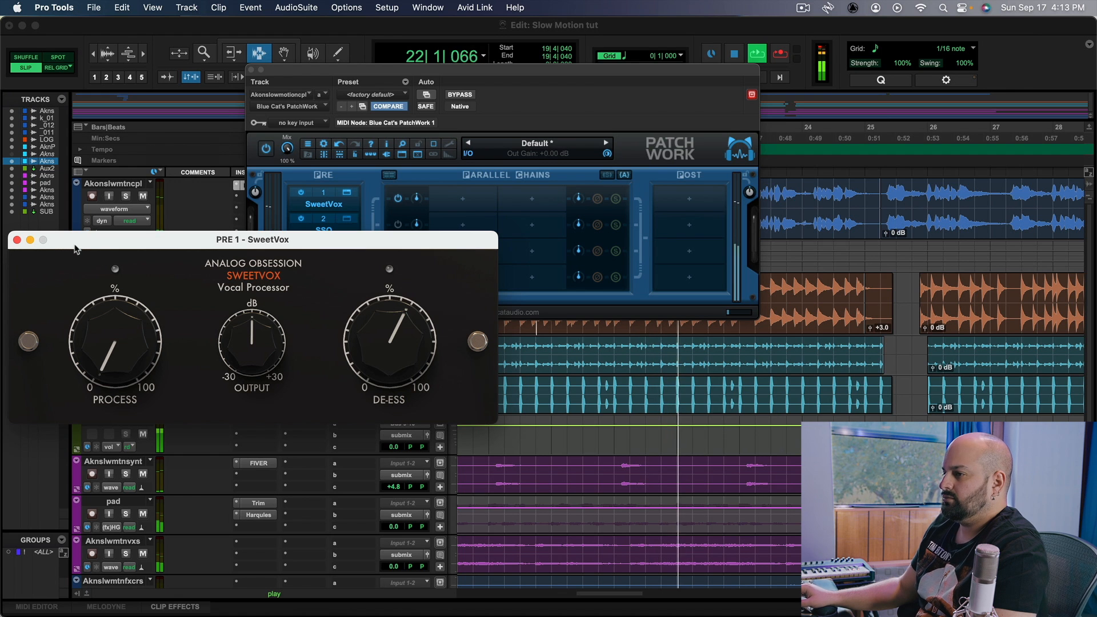
mouse_move(383, 332)
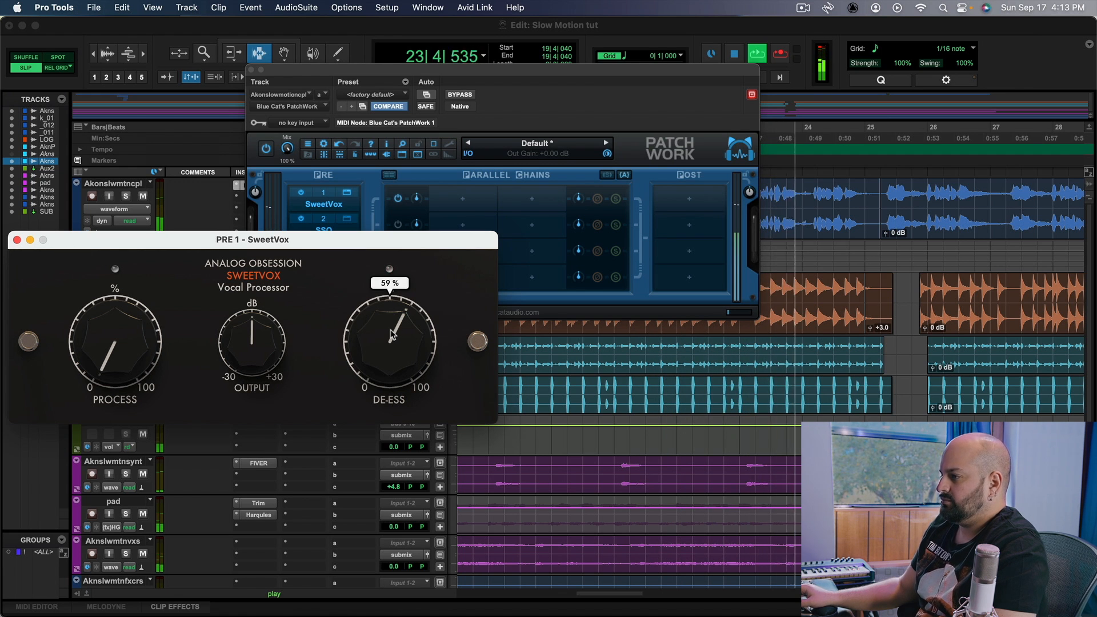
left_click(16, 239)
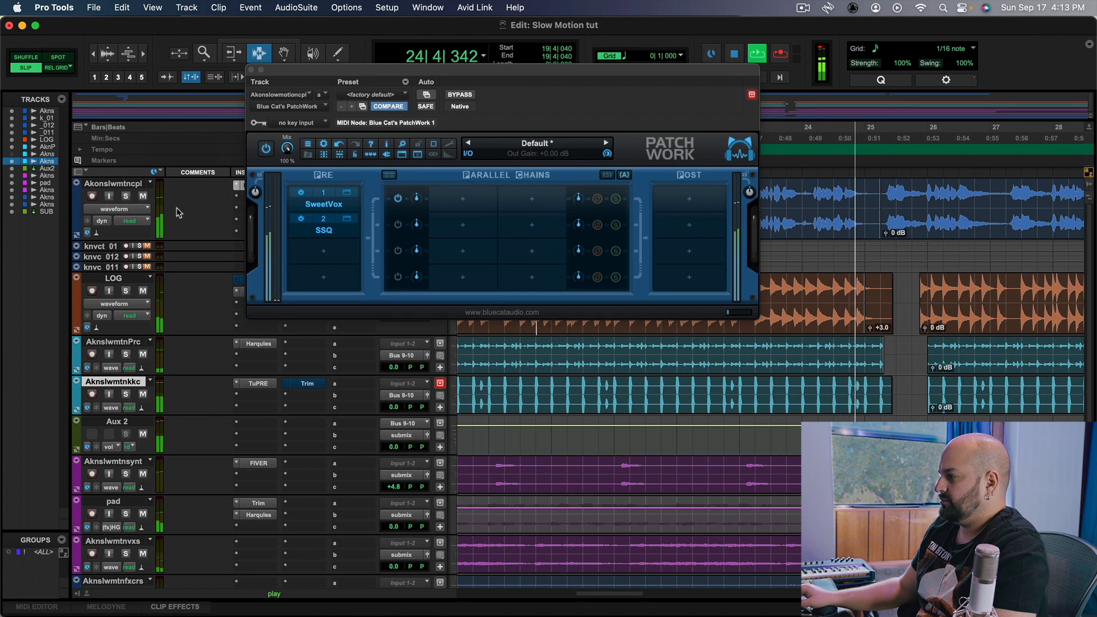
- Close PatchWork and replay the mix from 25|4|560 to compare the lead vocal with its insert bypassed and active
left_click(250, 70)
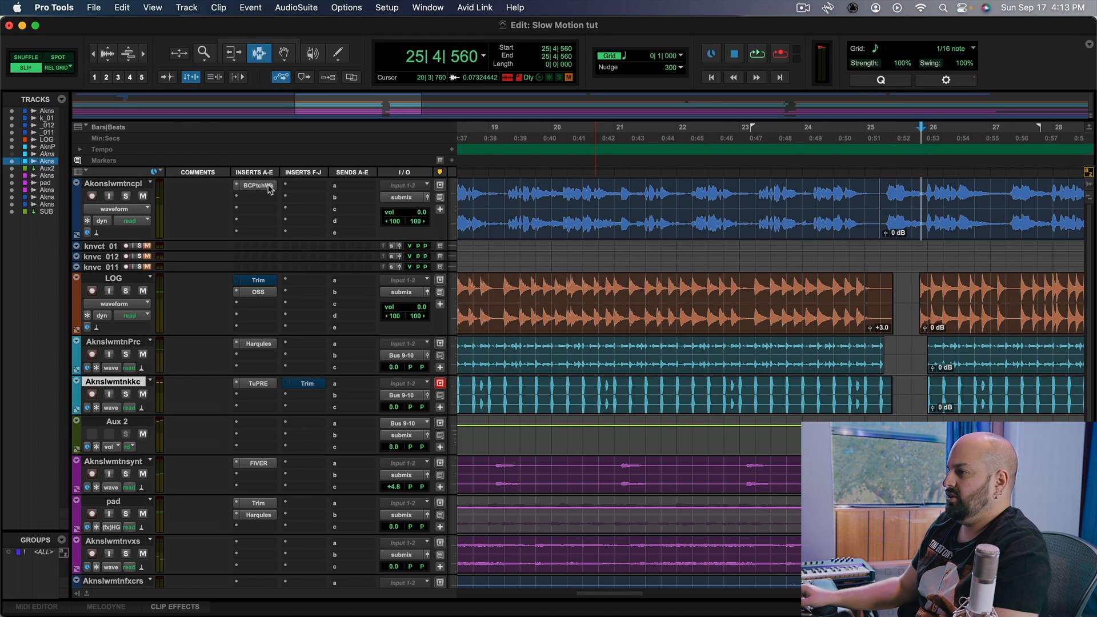
key("space")
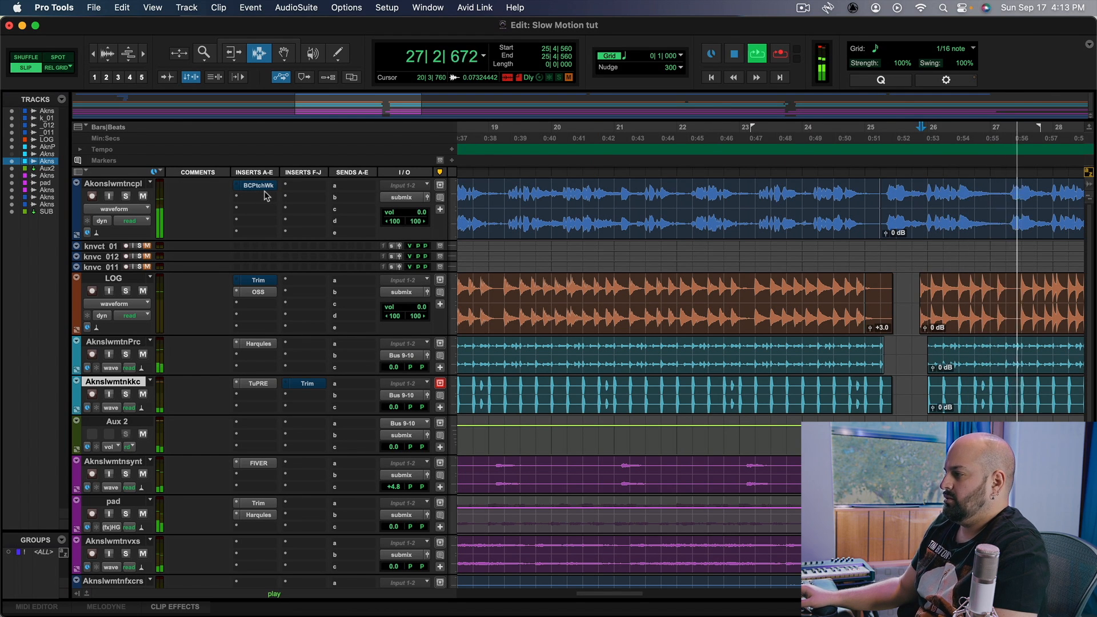
key("space")
key("space")
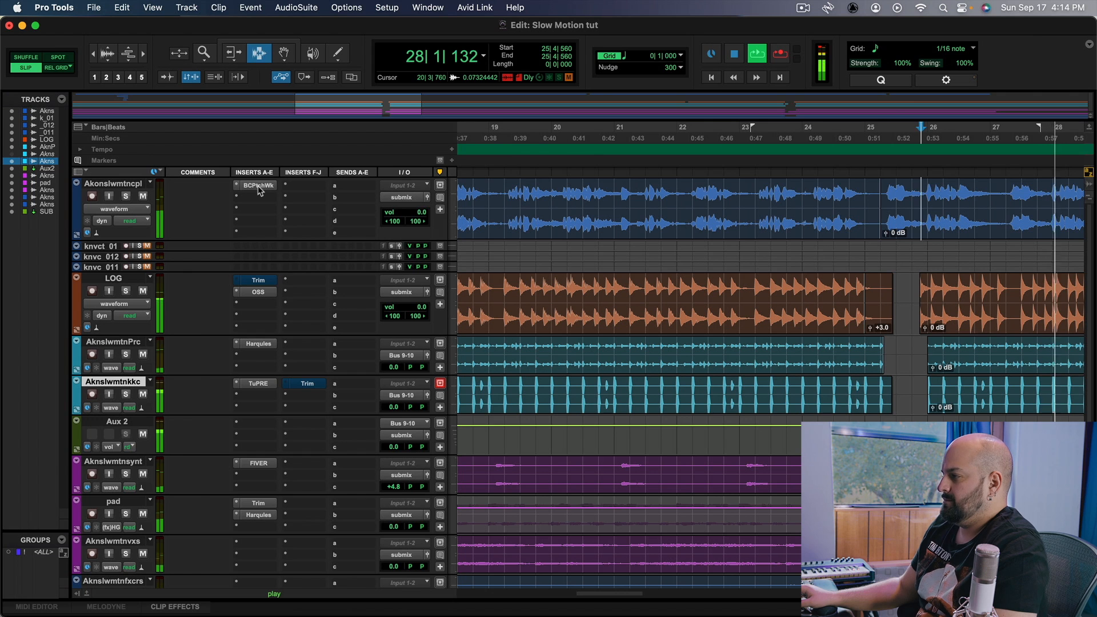
key("space")
left_click(258, 186, "super")
key("space")
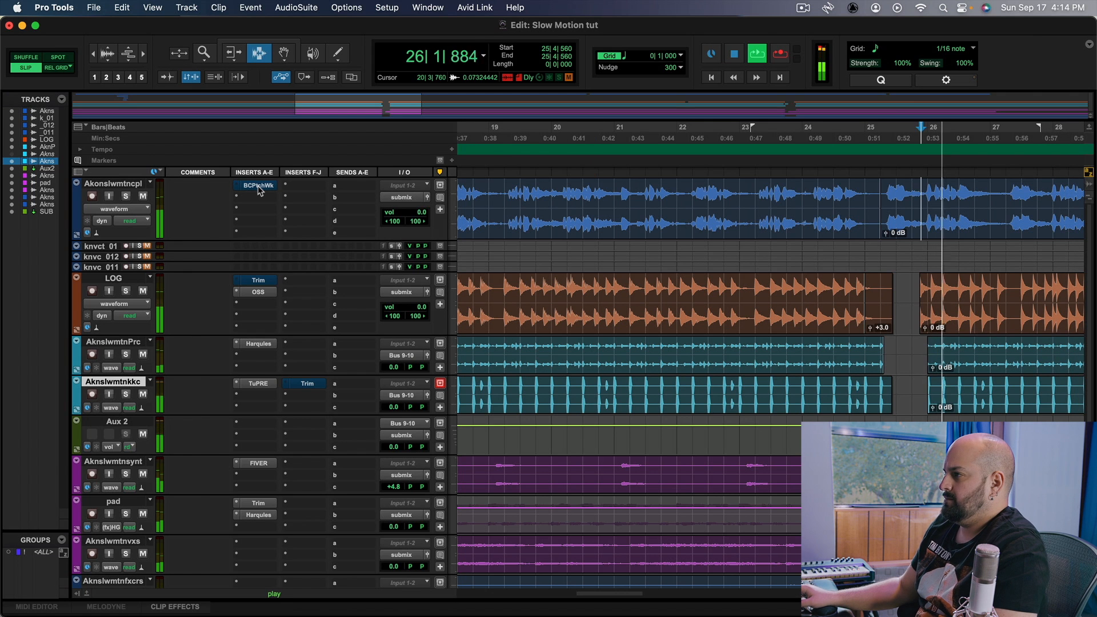
key("space")
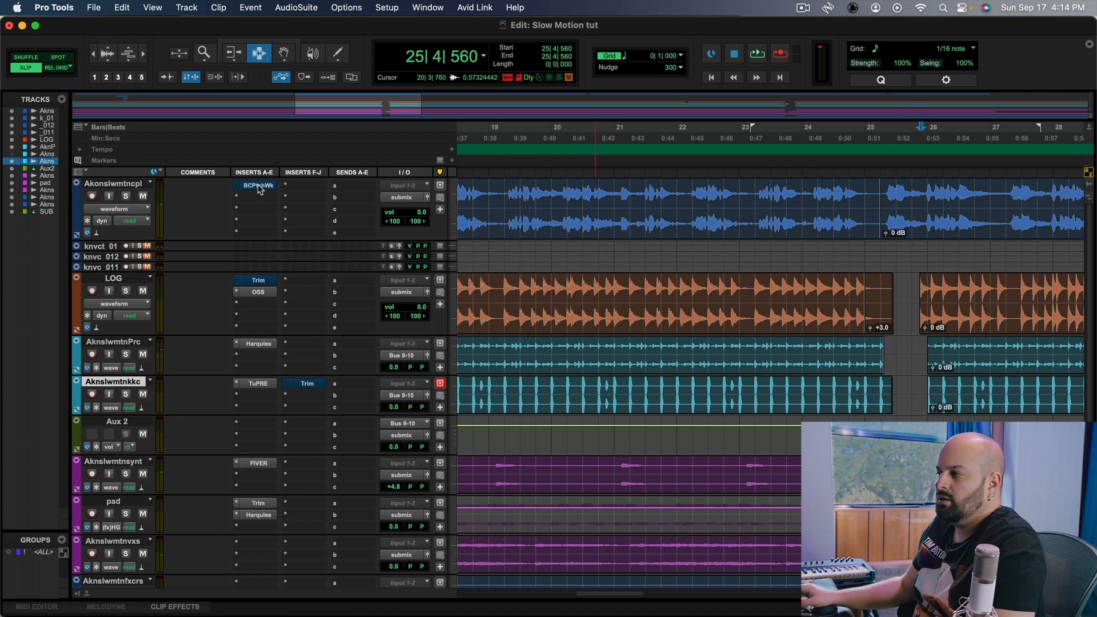
- Display the whole song in the Edit window and move the playback start to 15|3|320
key("super+bracketleft")
key("super+bracketleft")
key("super+bracketleft")
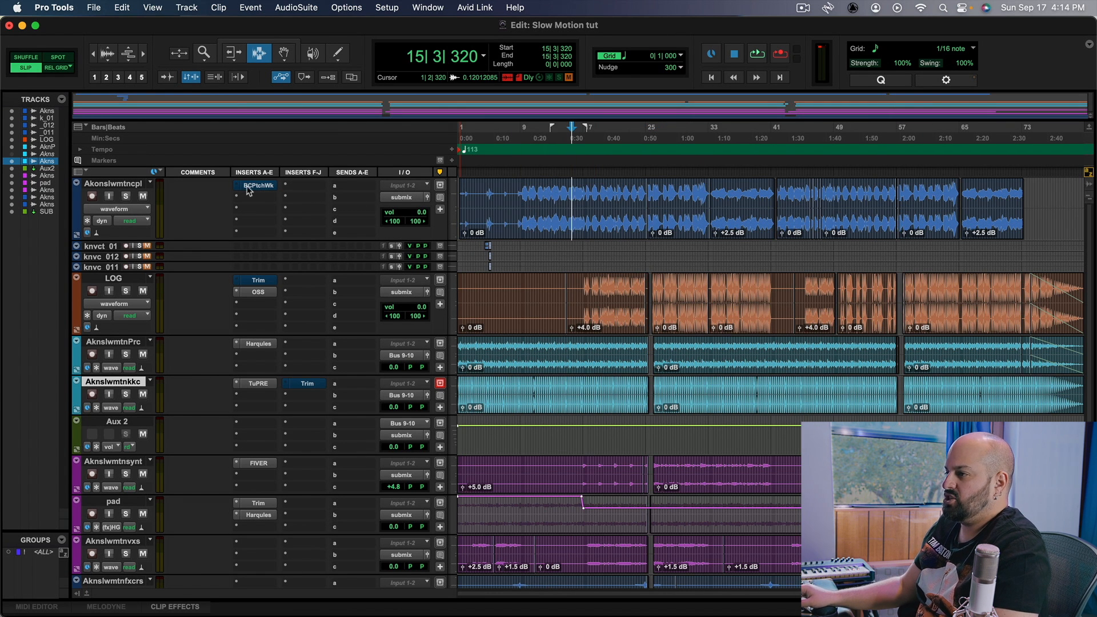
- Enable bypass automation for PatchWork on the lead vocal track, display its bypass lane, and close the plug-in
left_click(257, 186)
right_click(457, 97)
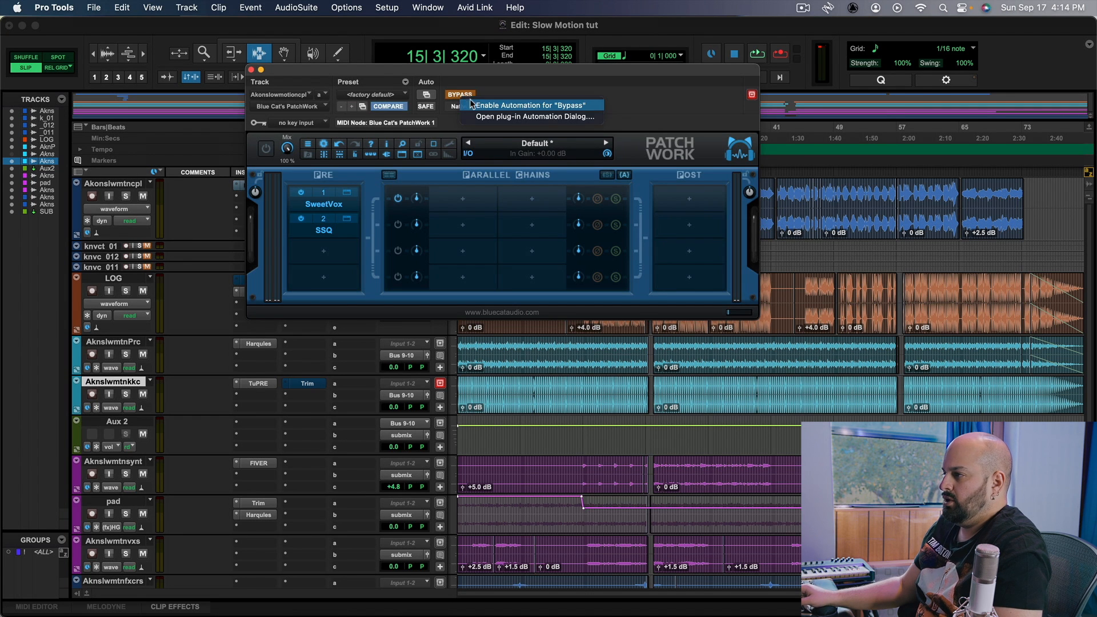
left_click(472, 105)
left_click(456, 97, "ctrl+super")
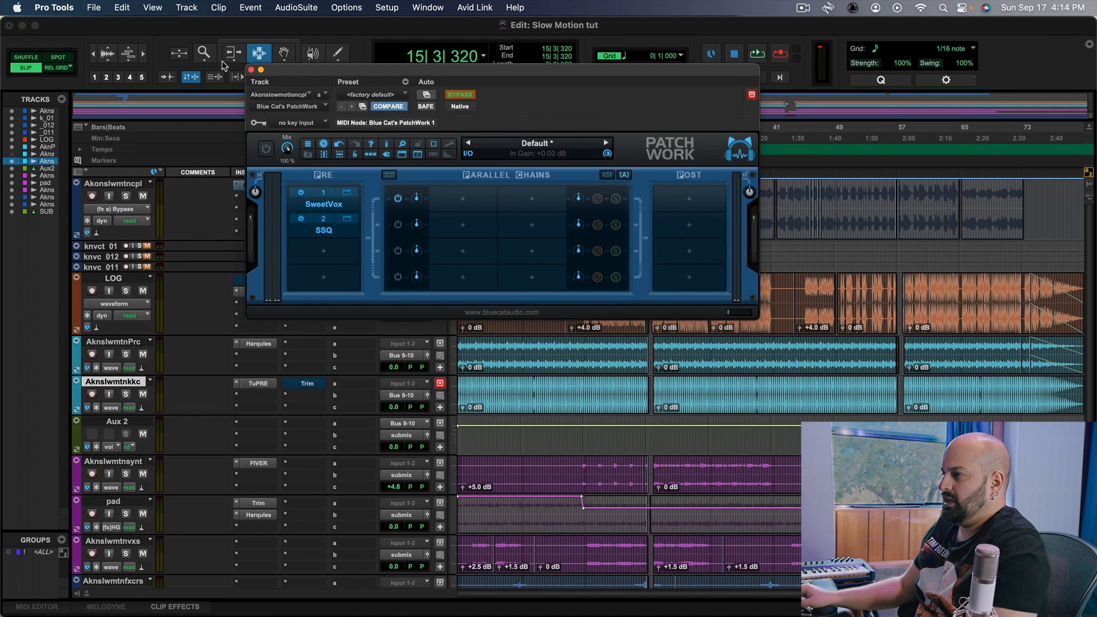
left_click(252, 69)
- Automate PatchWork's bypass off over the vocal clips spanning bars 1 to 25 and 33 to 41, checking the switch during playback
double_click(625, 206)
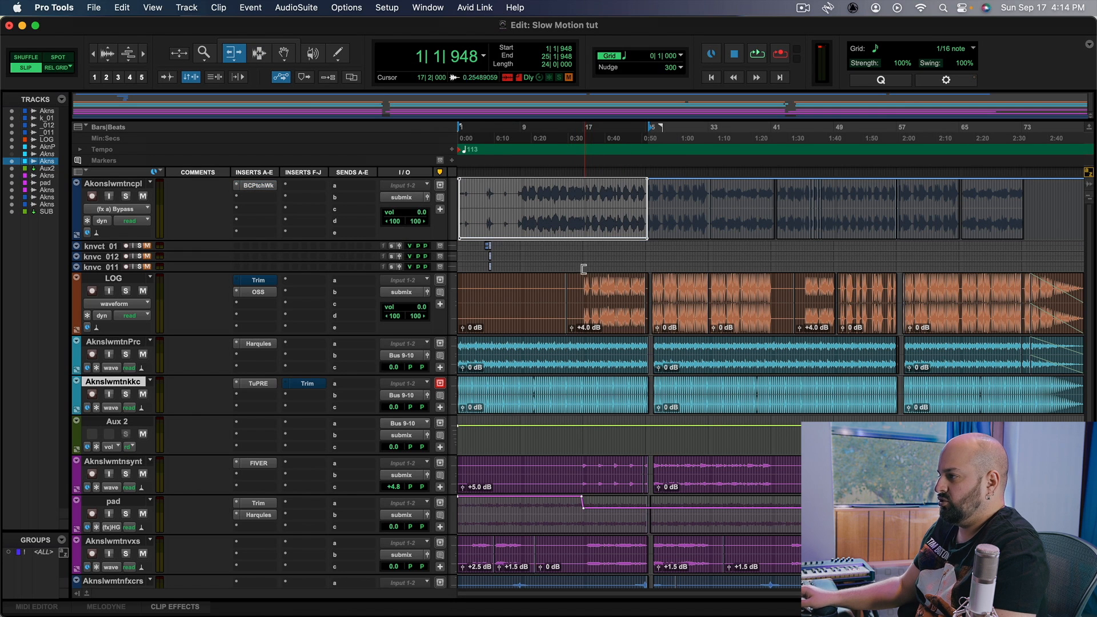
left_click(712, 209)
key("space")
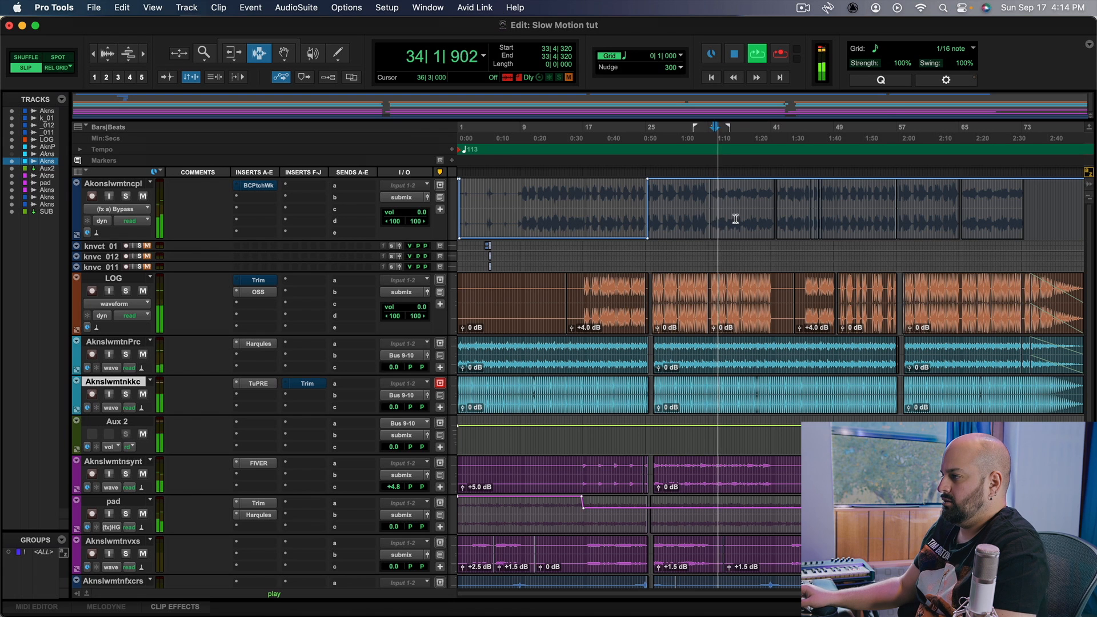
double_click(735, 219)
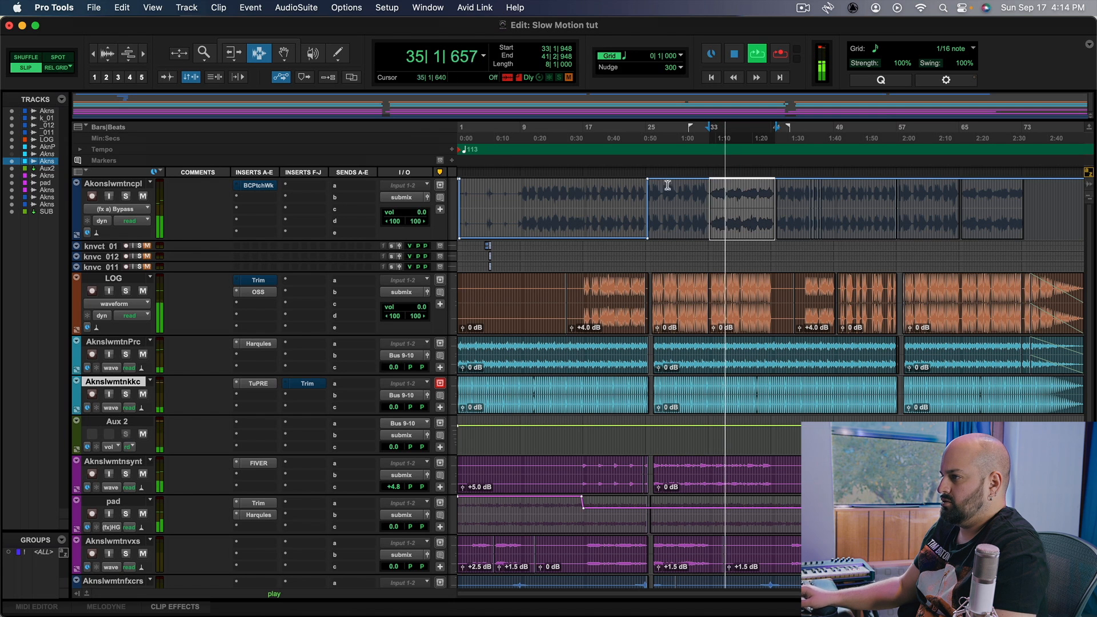
key("F6")
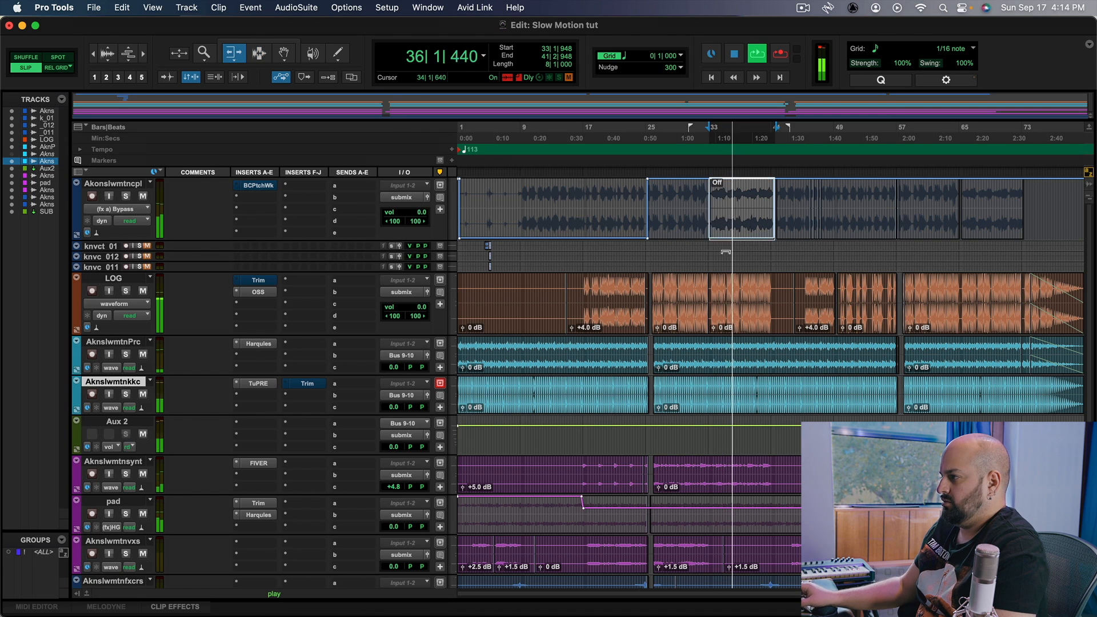
key("F7")
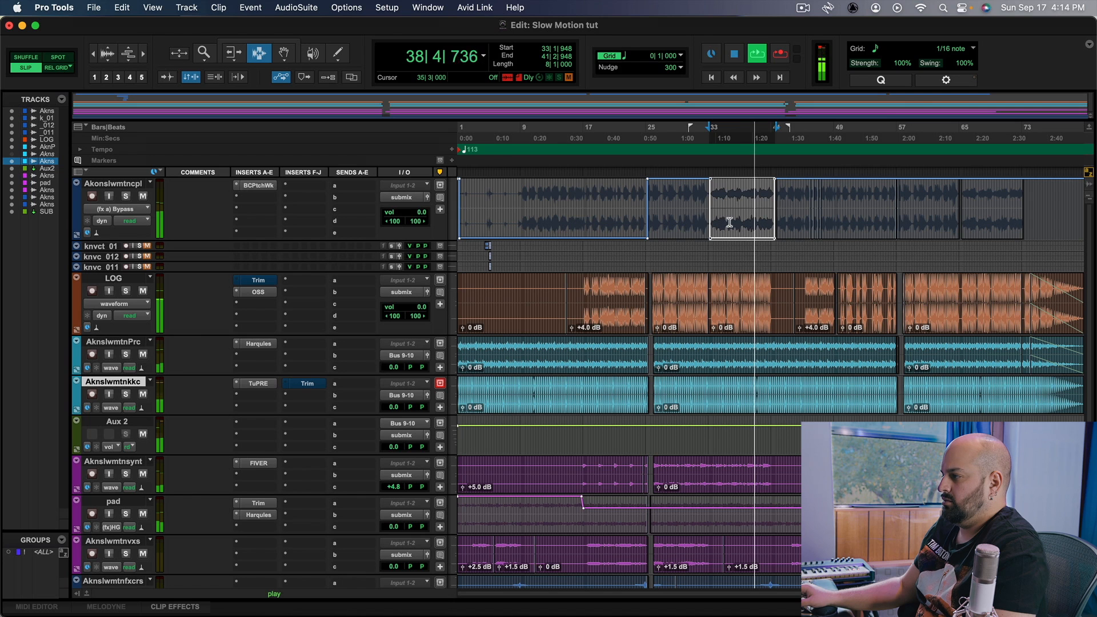
left_click_drag(730, 224, 736, 220)
key("space")
- Clear the bypass automation breakpoints between 40|1|320 and 42|2|000 and play the mix from 45|2|640
left_click(762, 206)
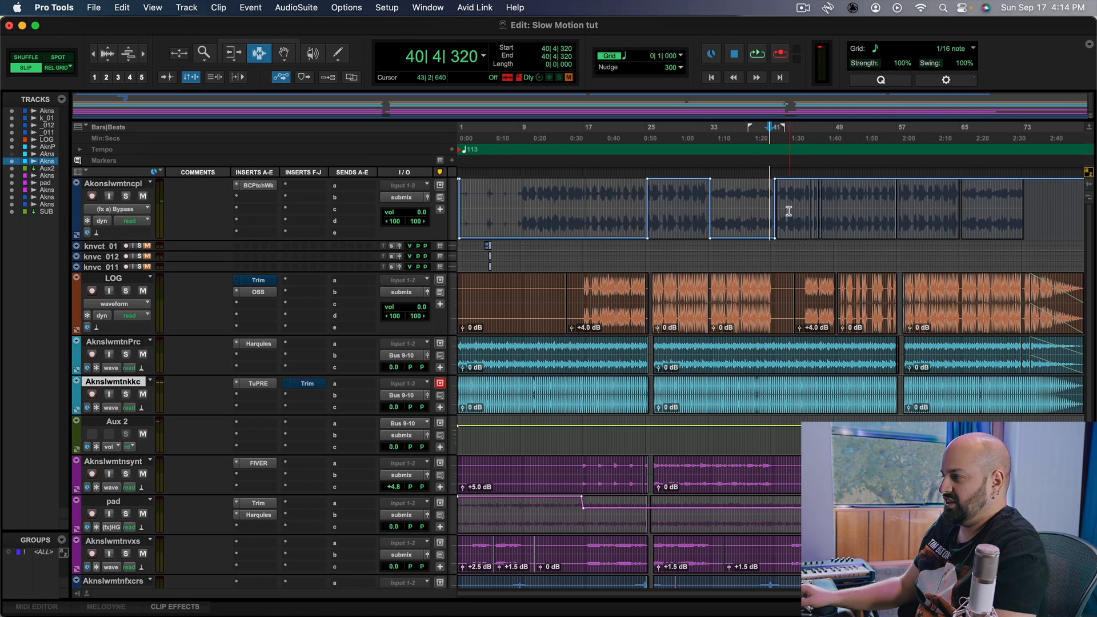
left_click(763, 207)
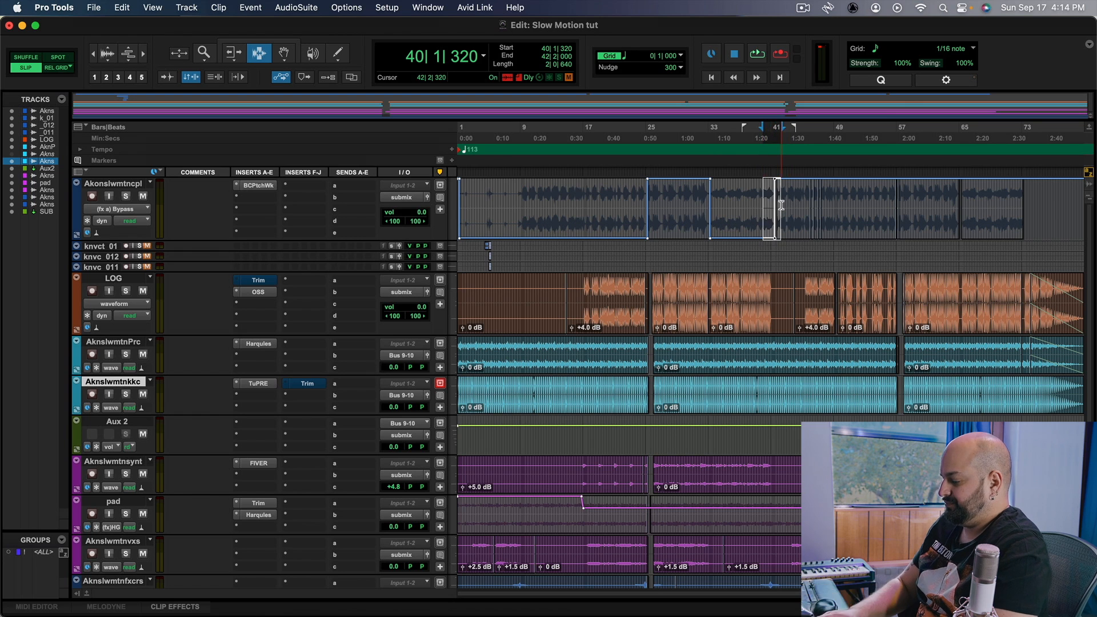
key("space")
left_click_drag(812, 206, 813, 206)
key("space")
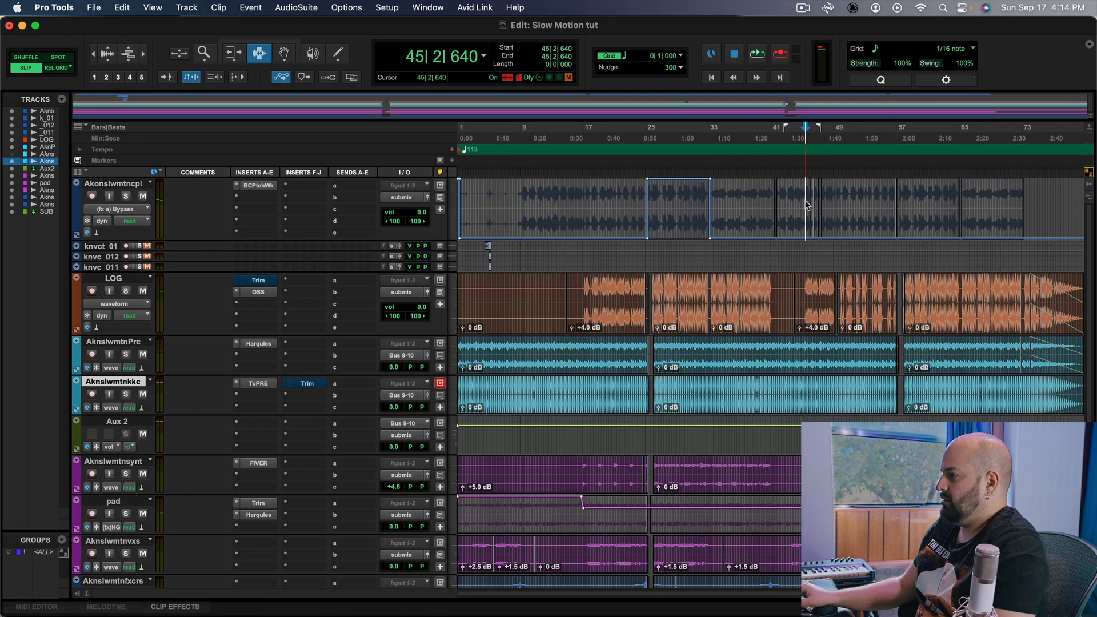
key("space")
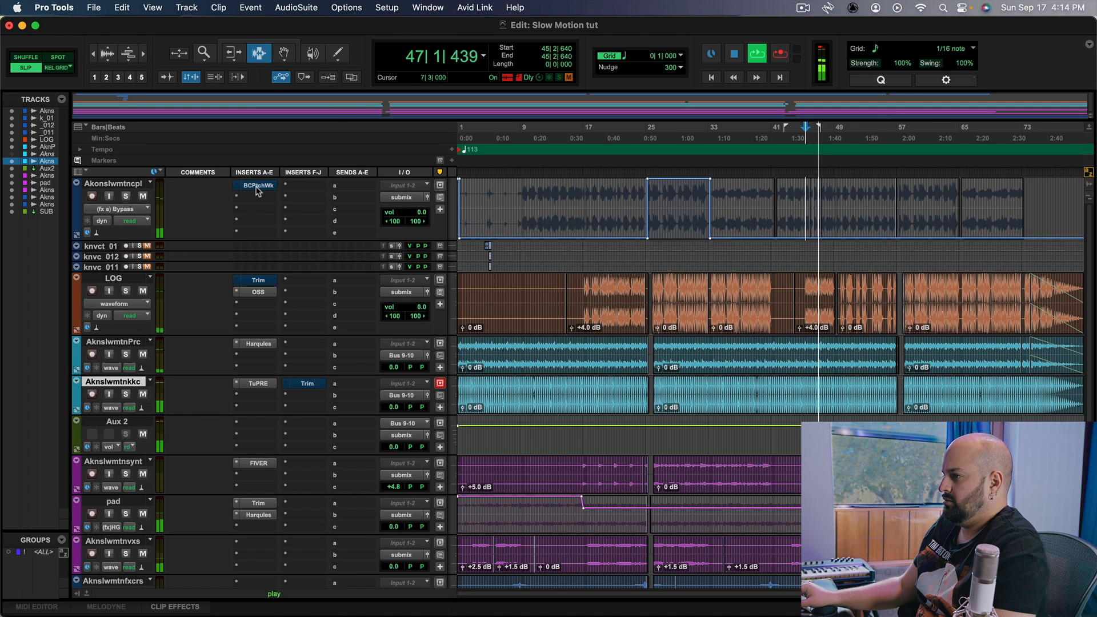
- Automate PatchWork's bypass on over the vocal clip from about bar 57 to bar 65 and off after it
left_click(283, 53)
key("space")
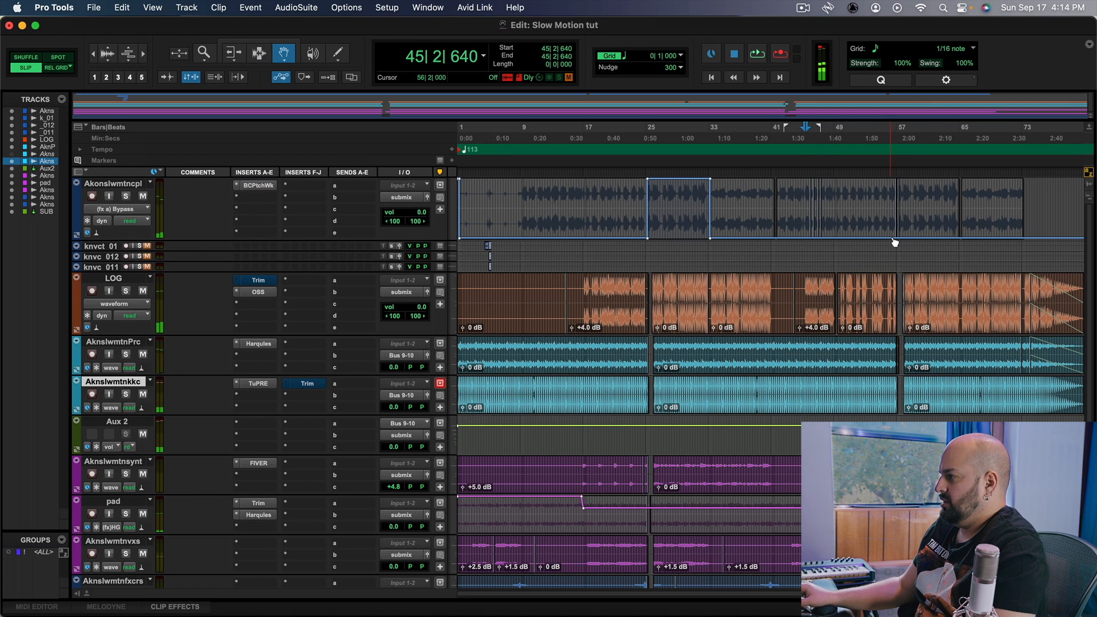
left_click_drag(896, 238, 893, 179)
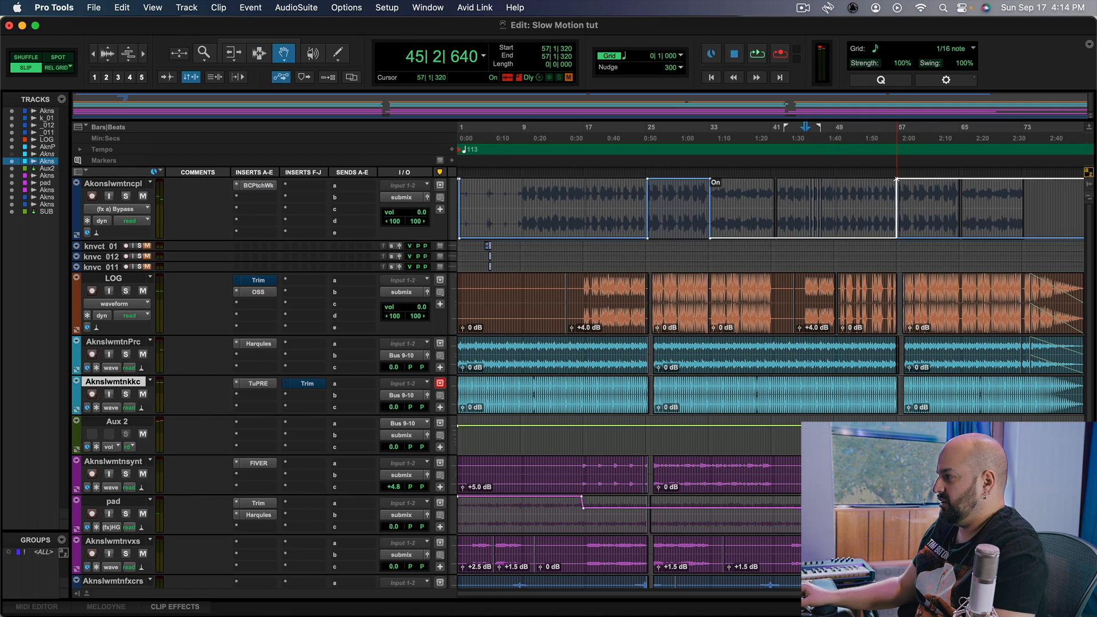
left_click_drag(898, 179, 898, 179)
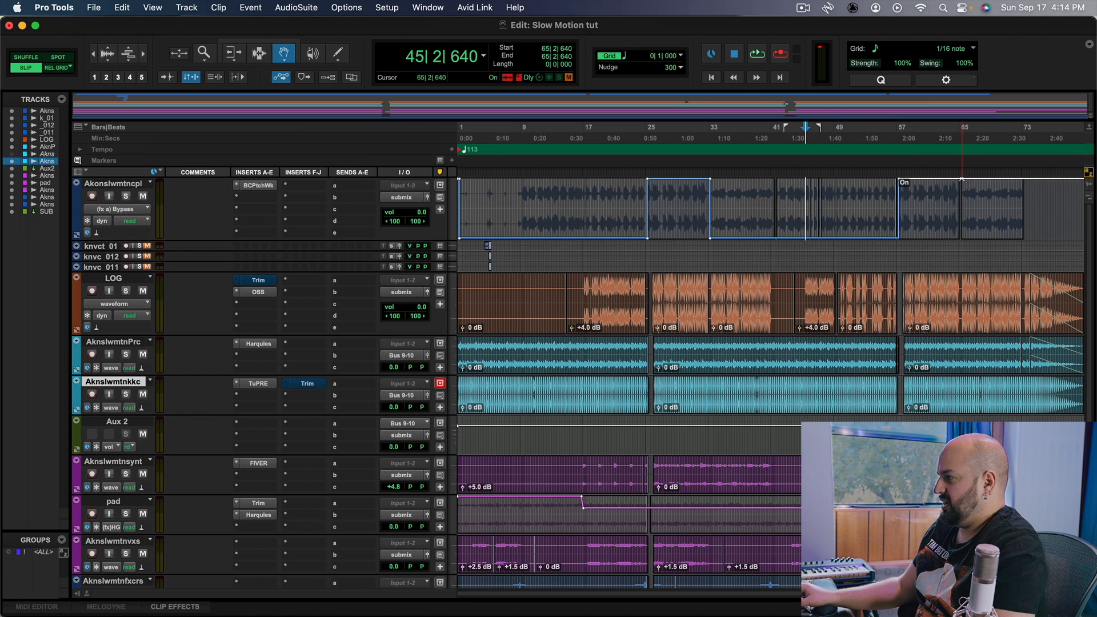
left_click_drag(961, 239, 961, 239)
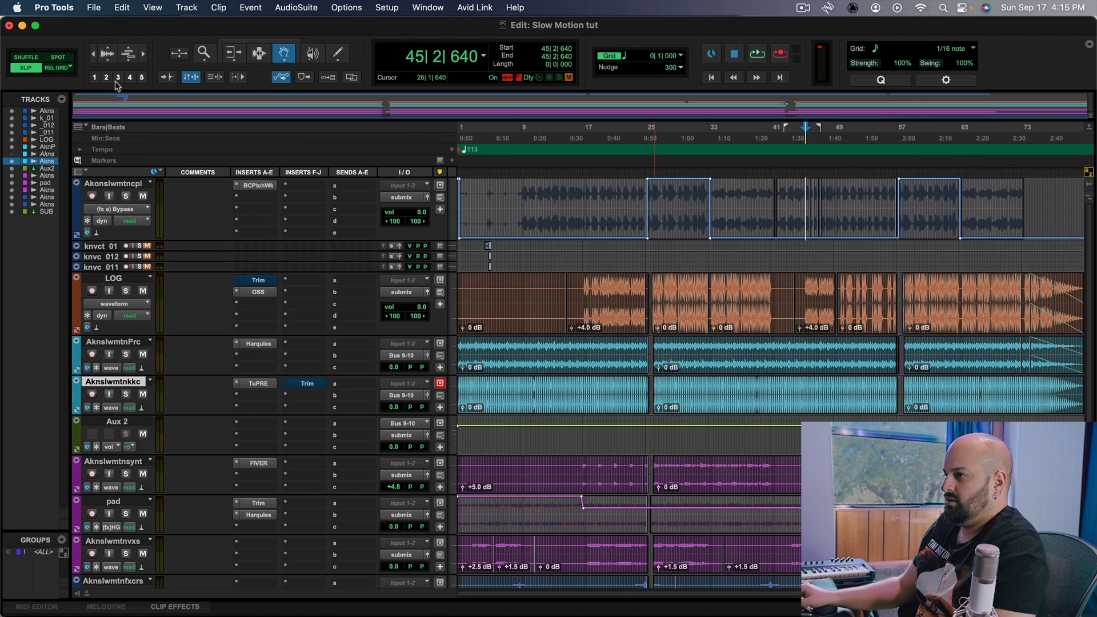
- Raise the Aknslwmtnfxcrs track's volume to +3.0 dB and audition it in the mix from 24|2|320
scroll(581, 274, "down", 6)
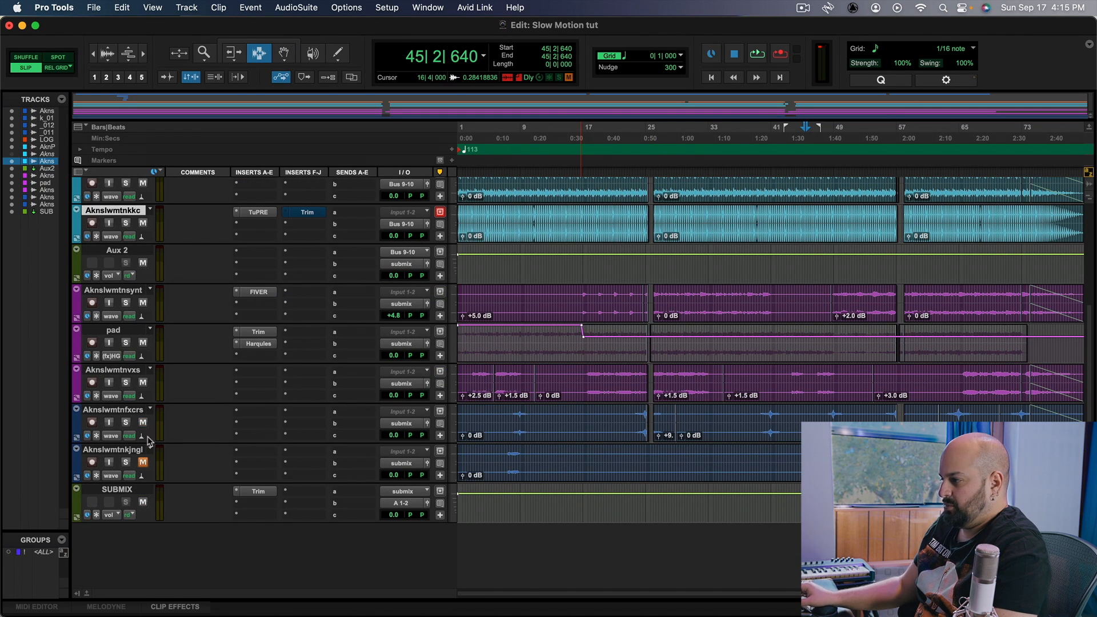
left_click(639, 420)
key("space")
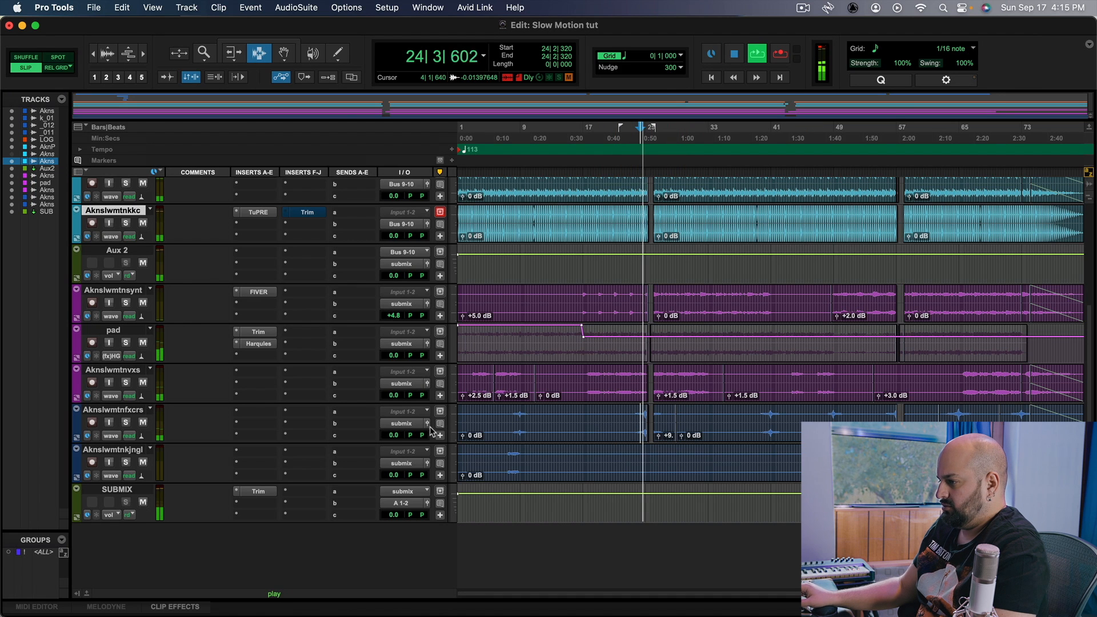
key("space")
left_click(394, 436)
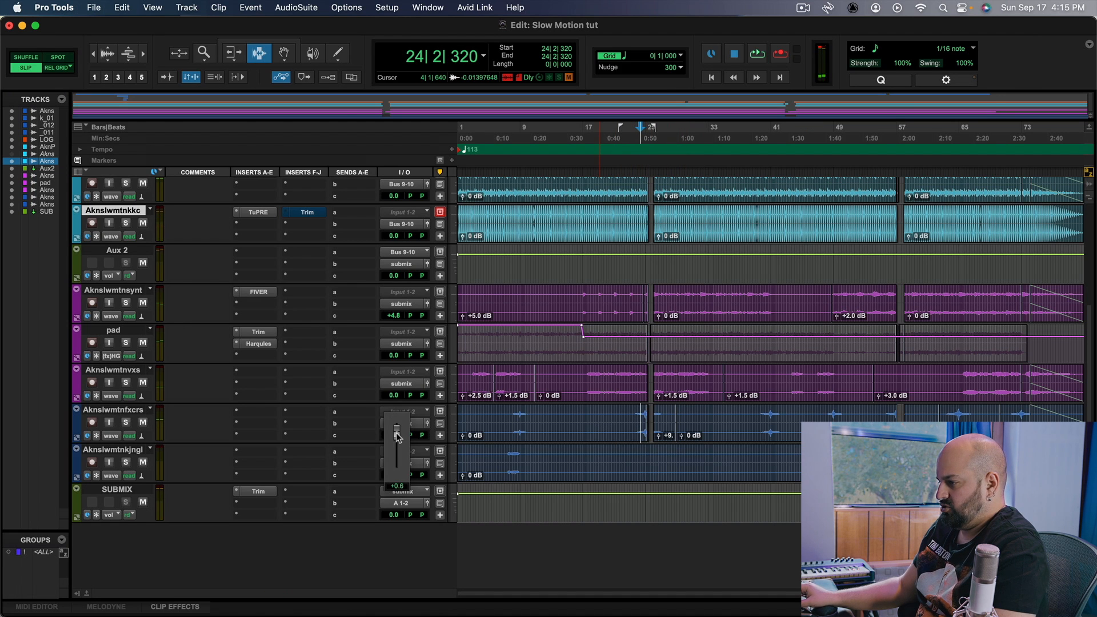
left_click_drag(398, 434, 399, 434)
key("space")
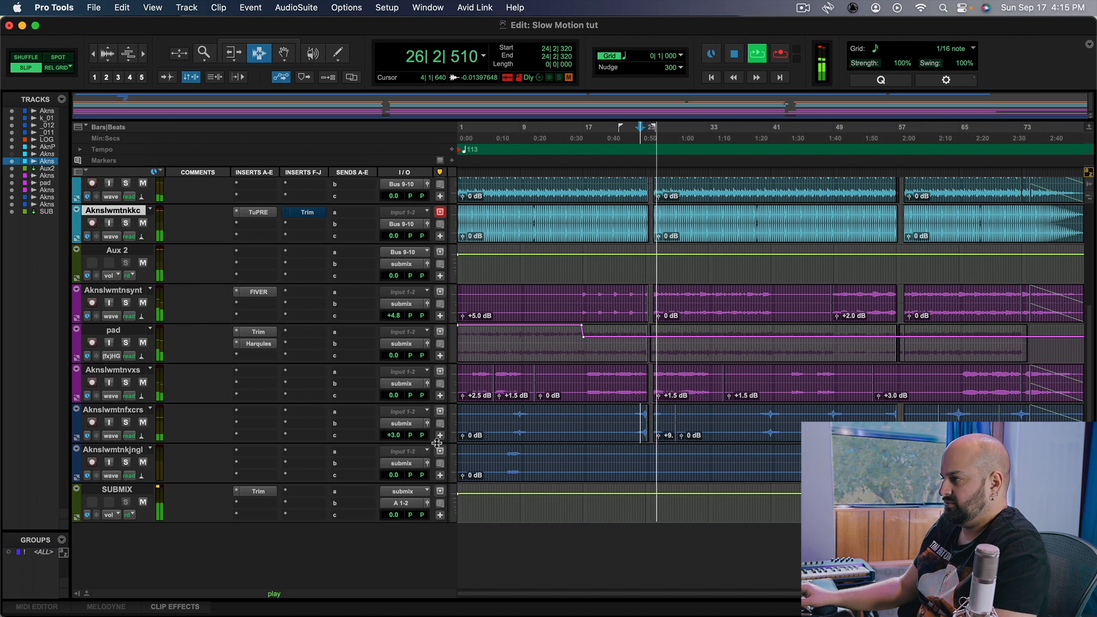
key("space")
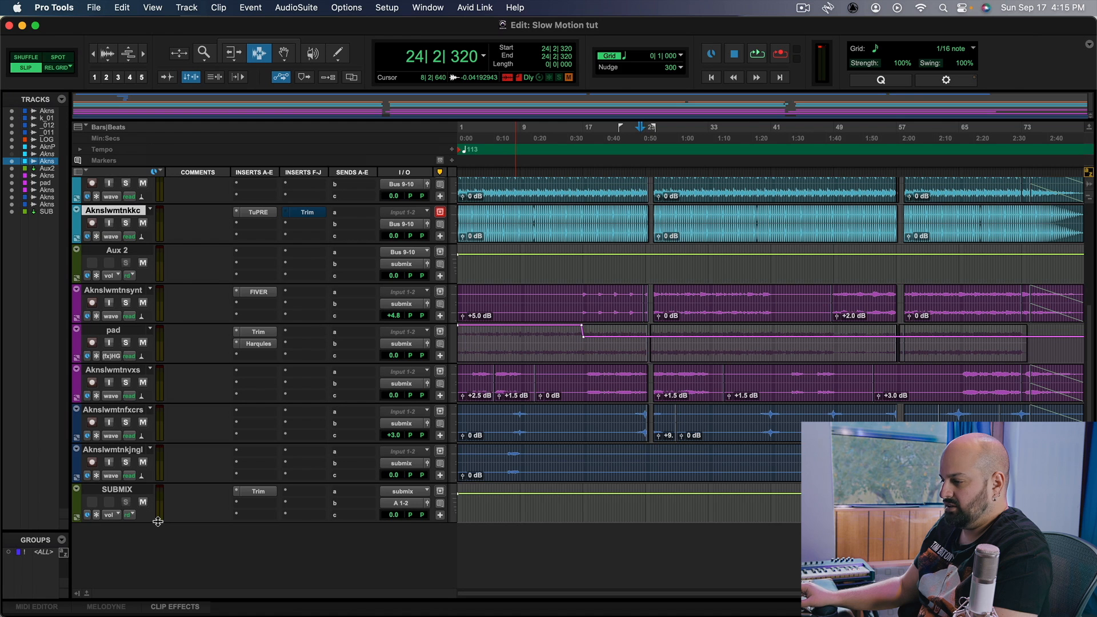
- Enlarge the SUBMIX track, insert the stereo Analog Obsession BUSTERse compressor in slot d, and close its editor
left_click_drag(158, 521, 164, 580)
left_click(255, 530)
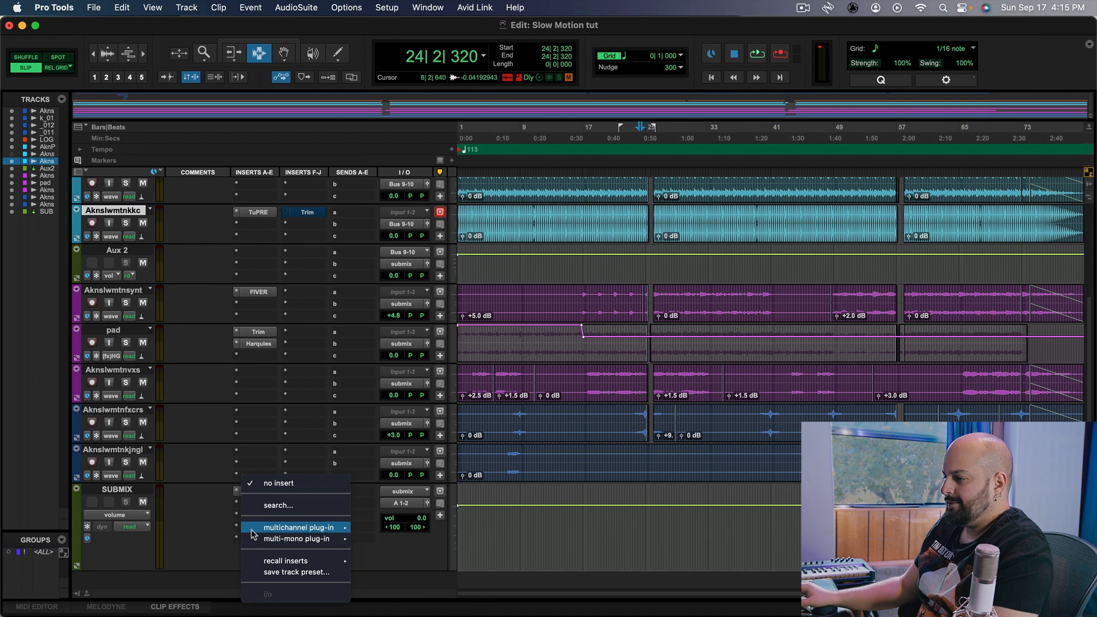
mouse_move(308, 527)
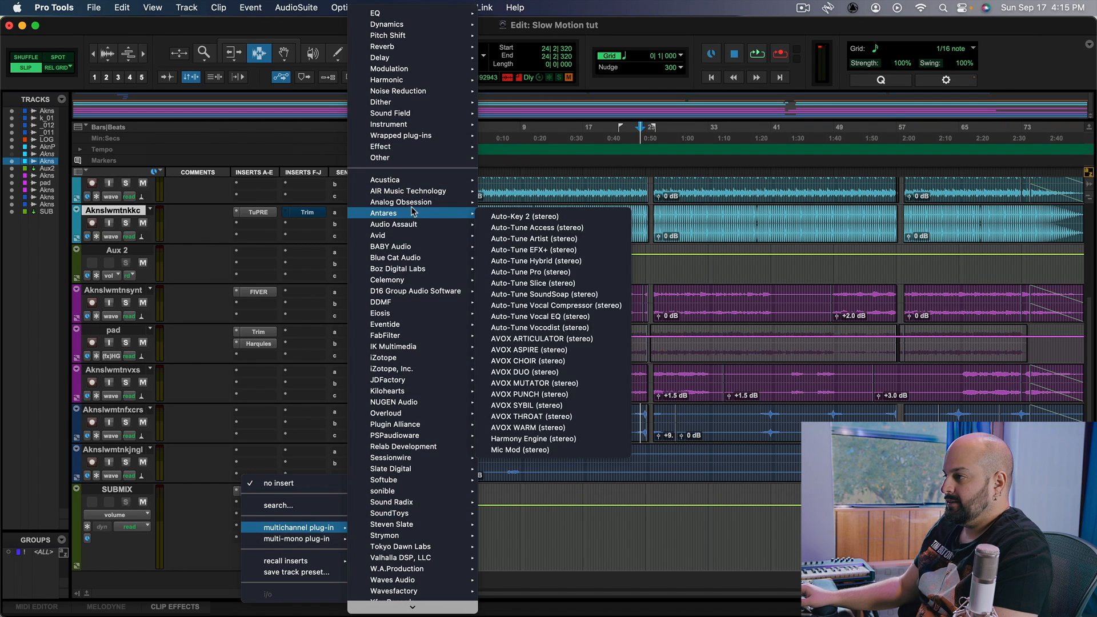
mouse_move(412, 203)
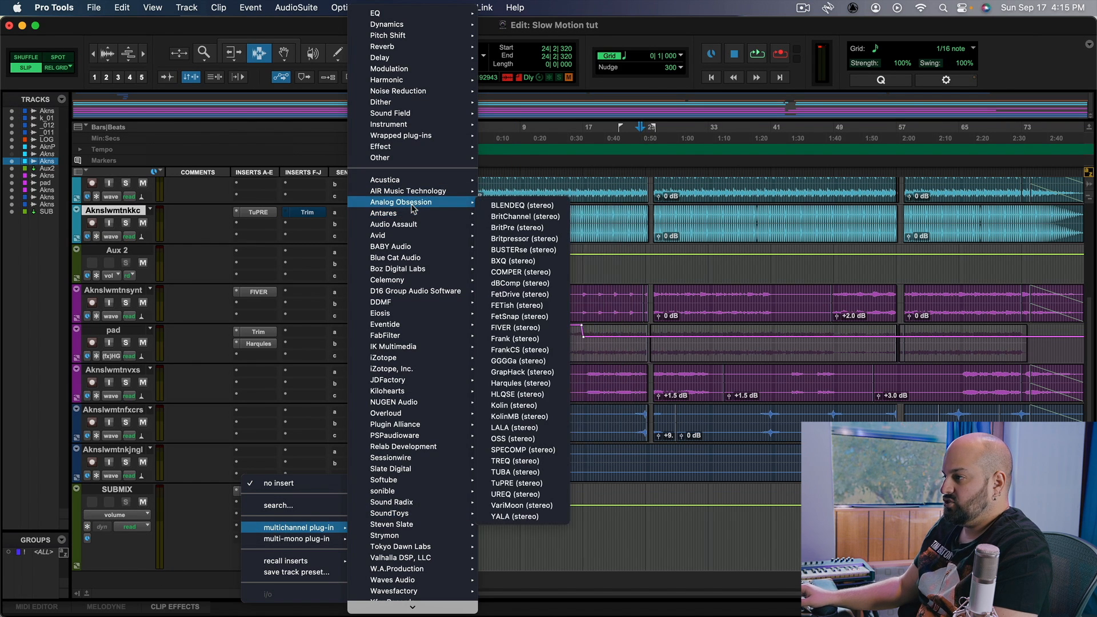
left_click(512, 249)
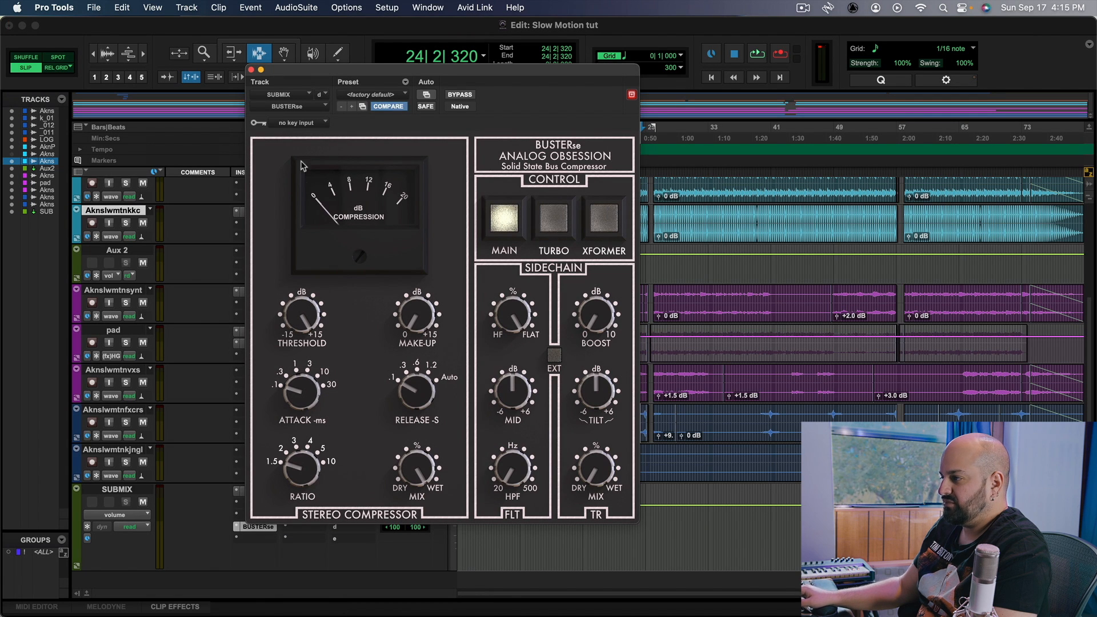
left_click(251, 70)
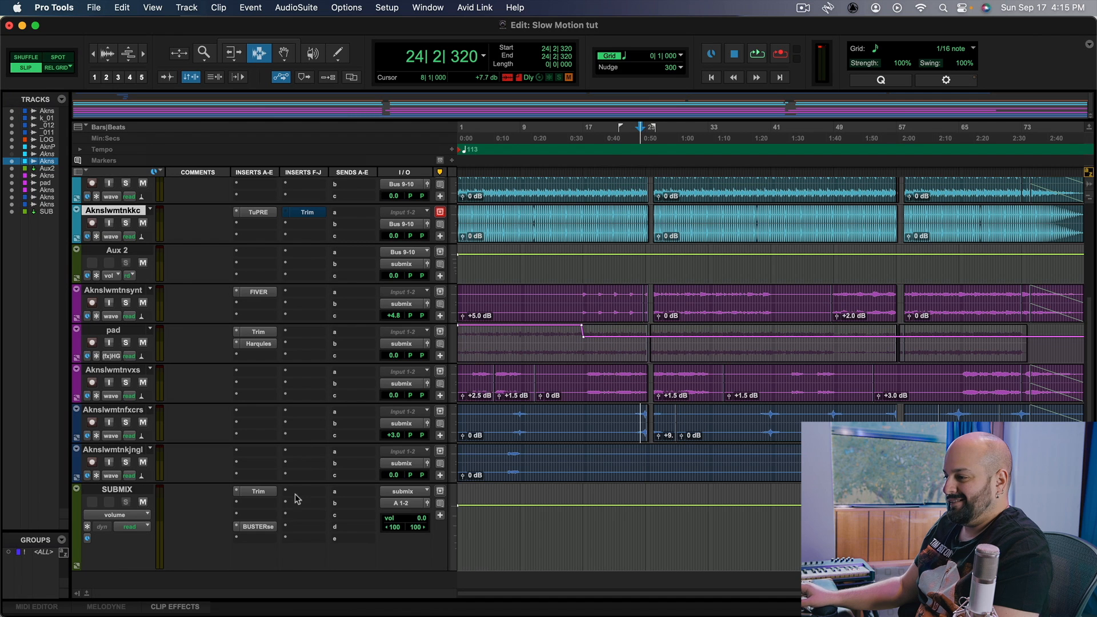
- Insert the stereo Analog Obsession Kolin in slot e of SUBMIX and bypass both BUSTERse and Kolin
left_click(254, 537)
mouse_move(303, 540)
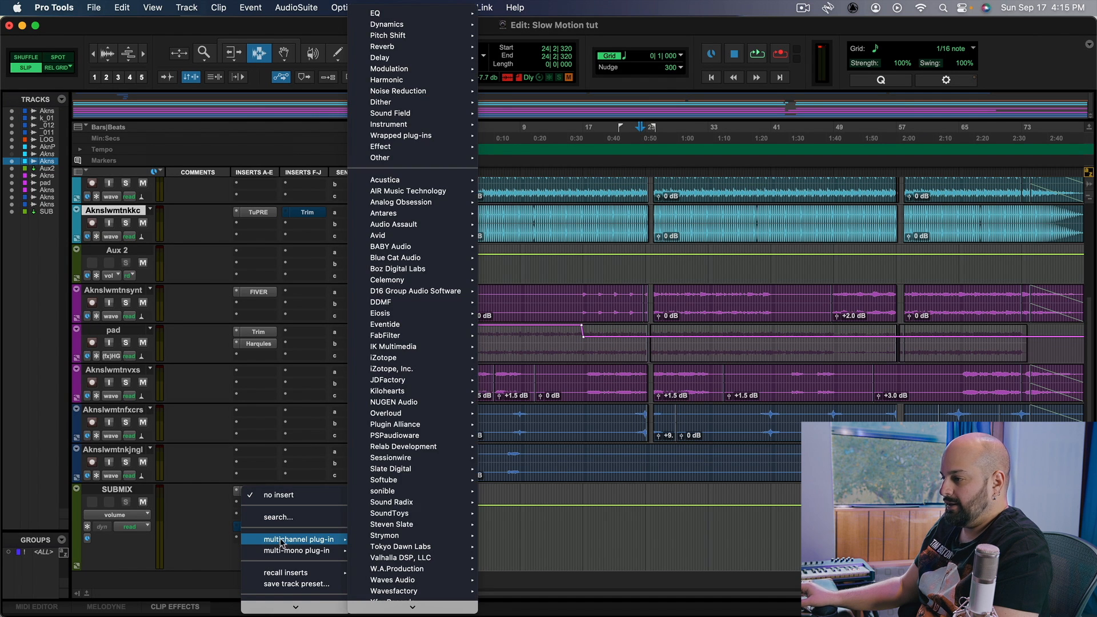
mouse_move(434, 202)
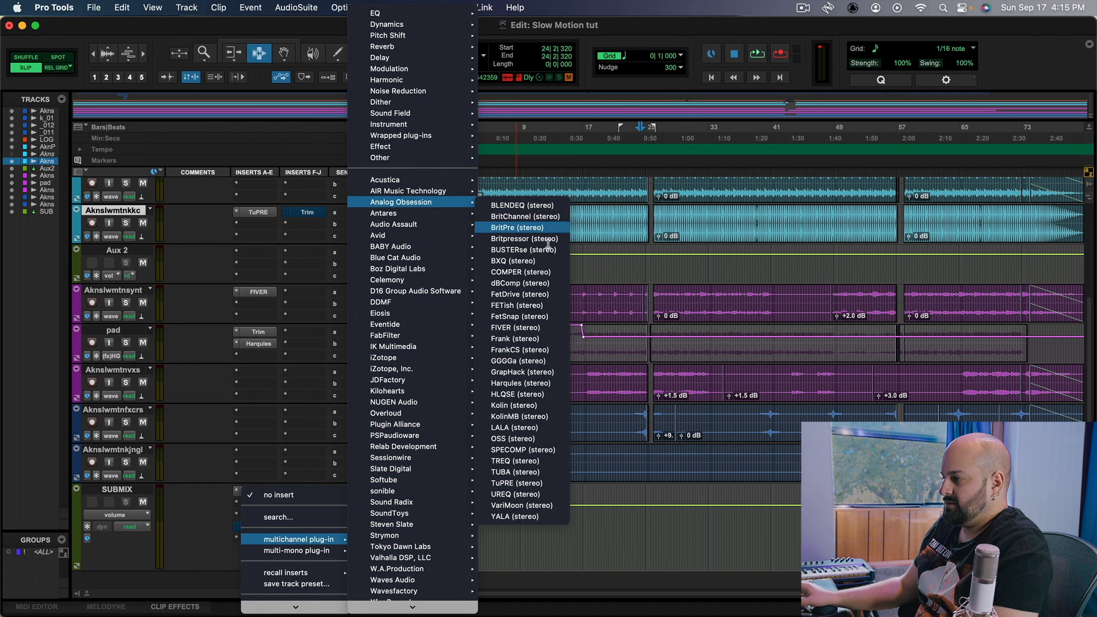
left_click(514, 405)
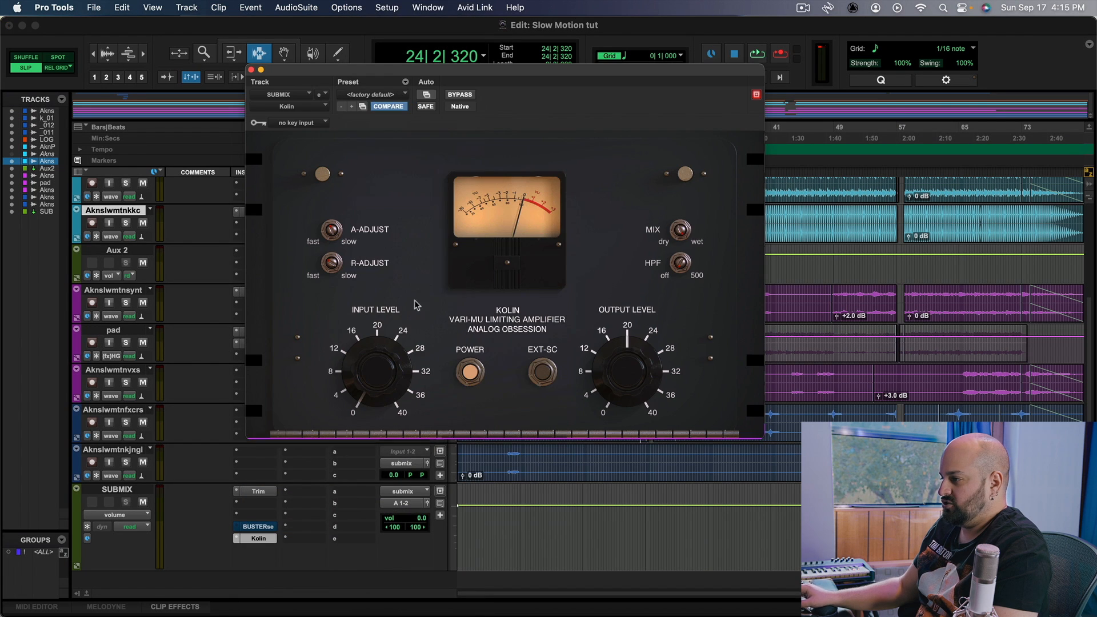
left_click_drag(255, 342, 458, 305)
left_click(262, 543, "super")
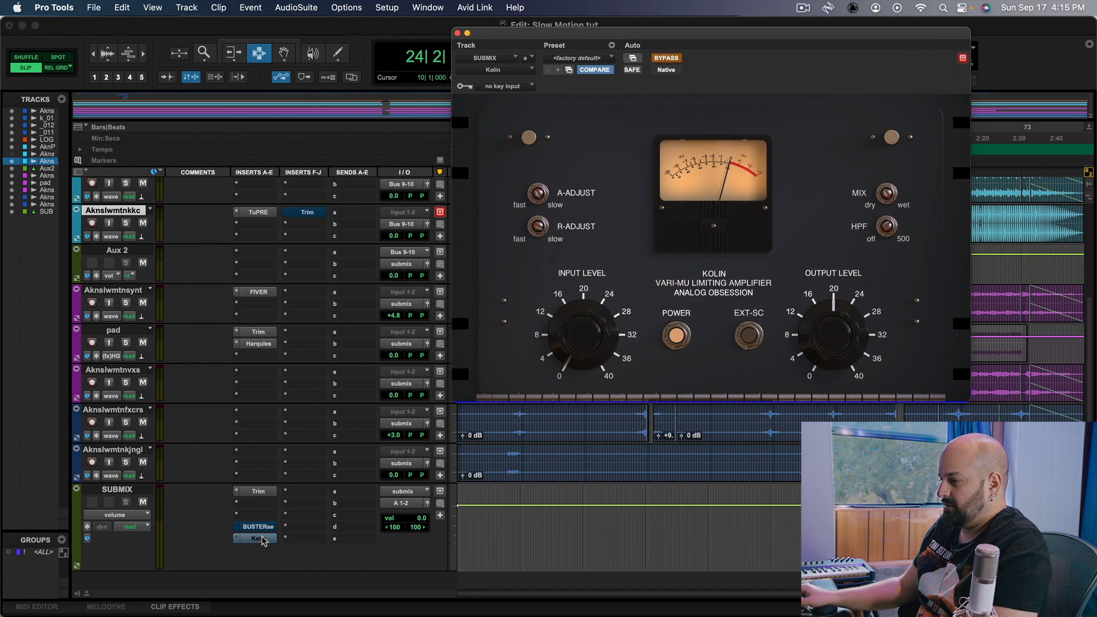
- Set the gain of the Trim plug-in on SUBMIX to -3.0 dB and check the level during playback
key("space")
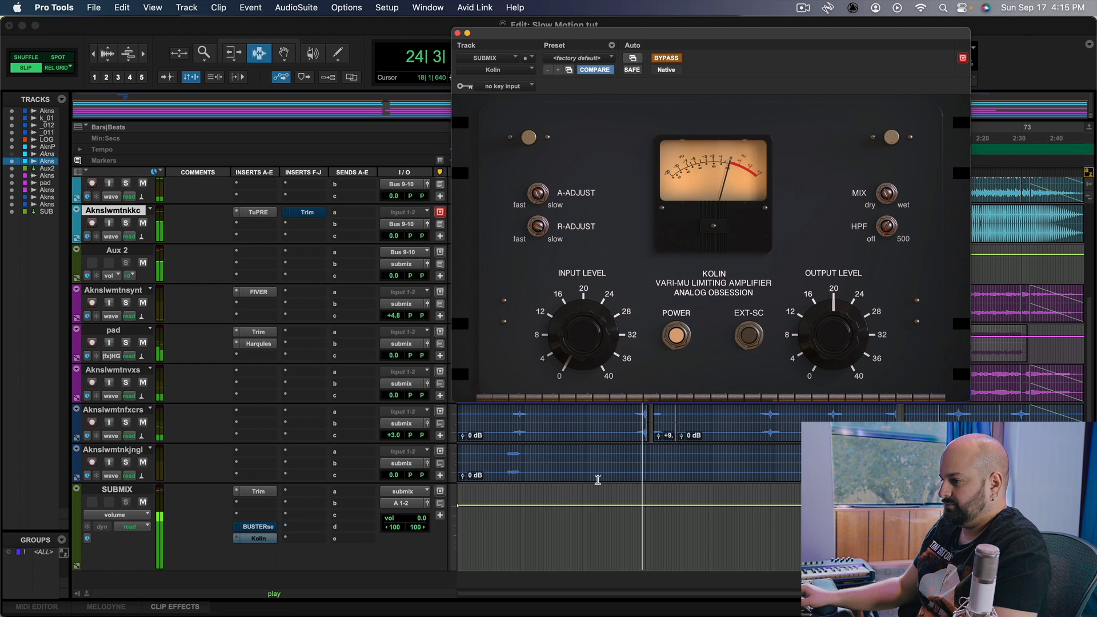
left_click(260, 490)
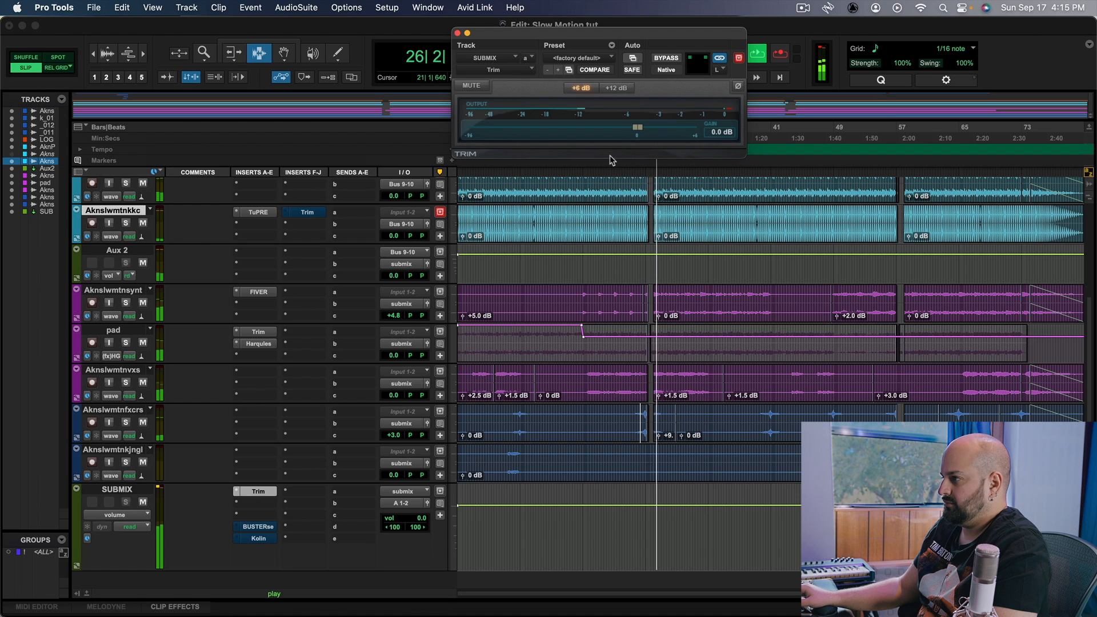
key("space")
left_click_drag(637, 126, 637, 127)
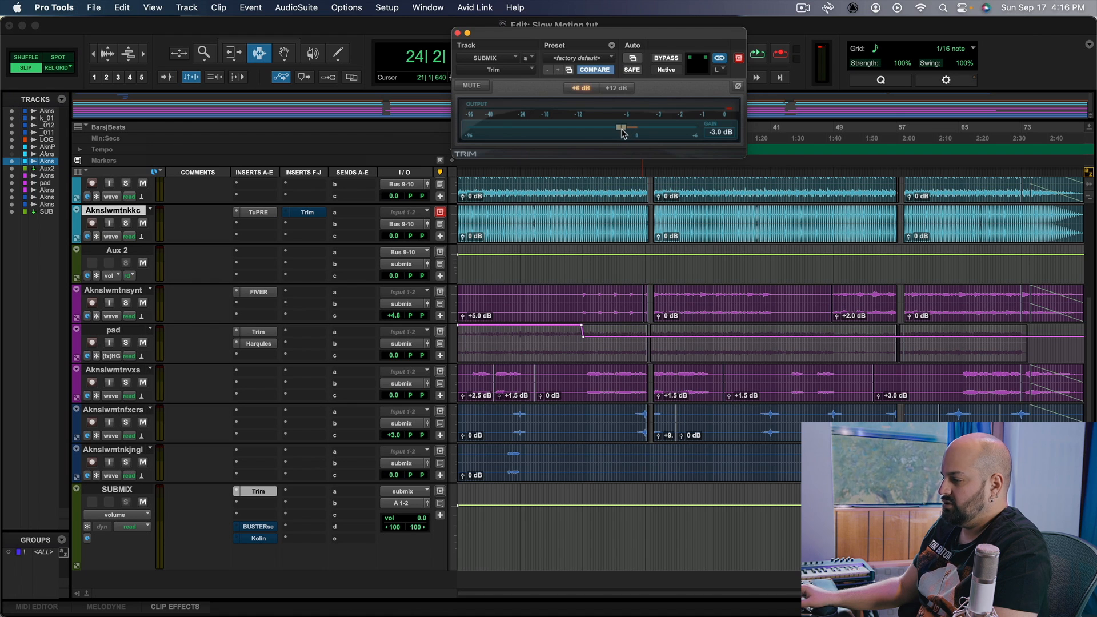
left_click(615, 413)
key("space")
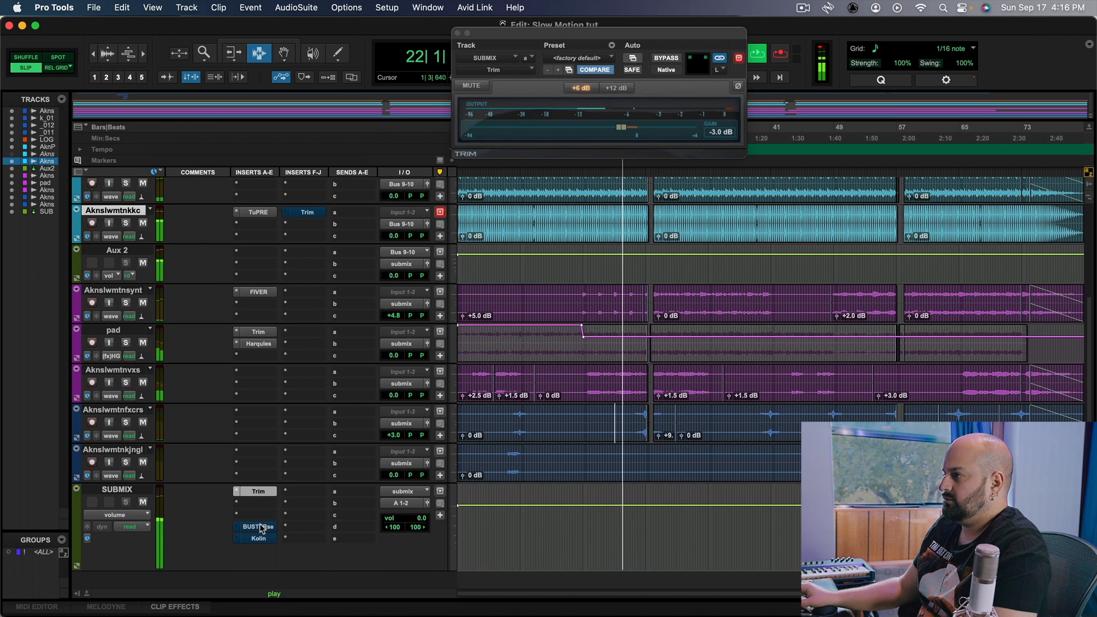
key("space")
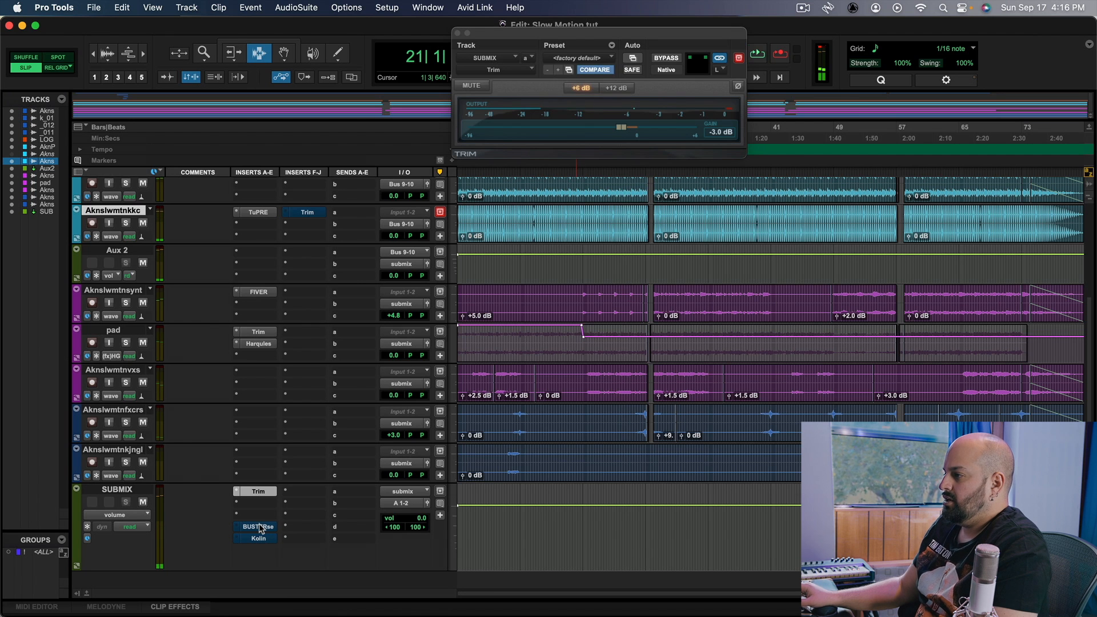
- Open BUSTERse on SUBMIX, take it out of bypass, and compare XFORMER on and off during playback, leaving it on
left_click(258, 526)
left_click(664, 58)
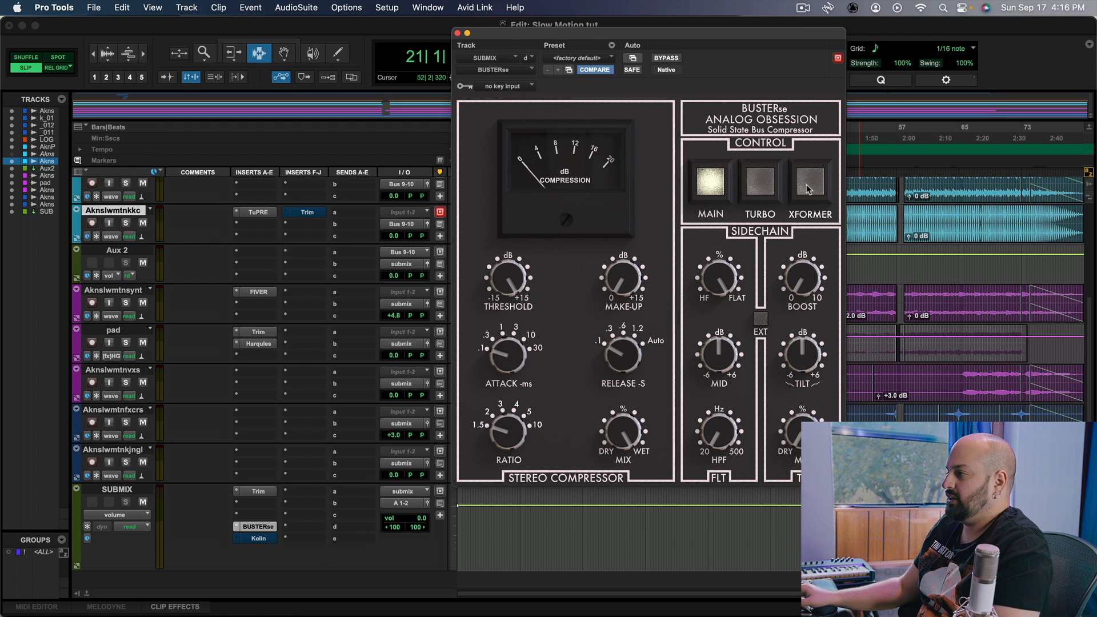
key("space")
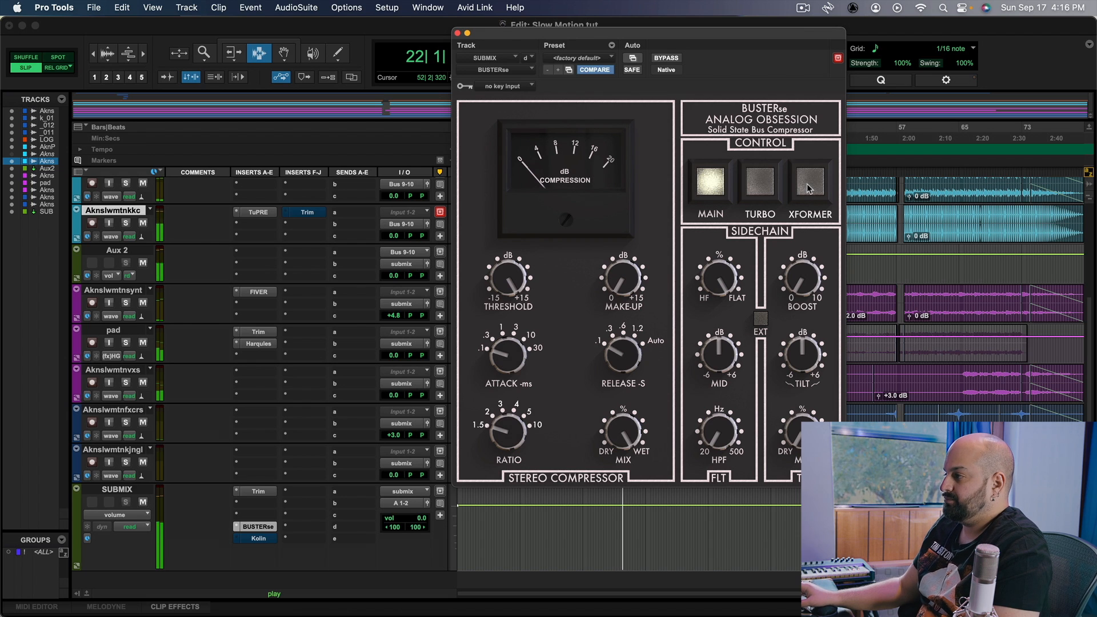
left_click(808, 189)
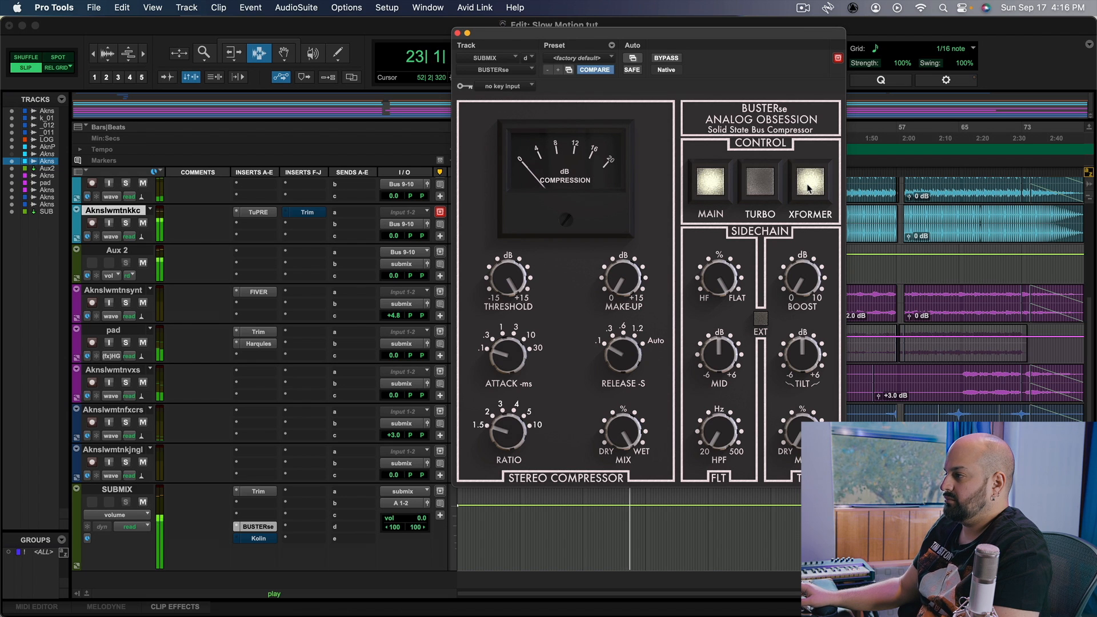
left_click(808, 188)
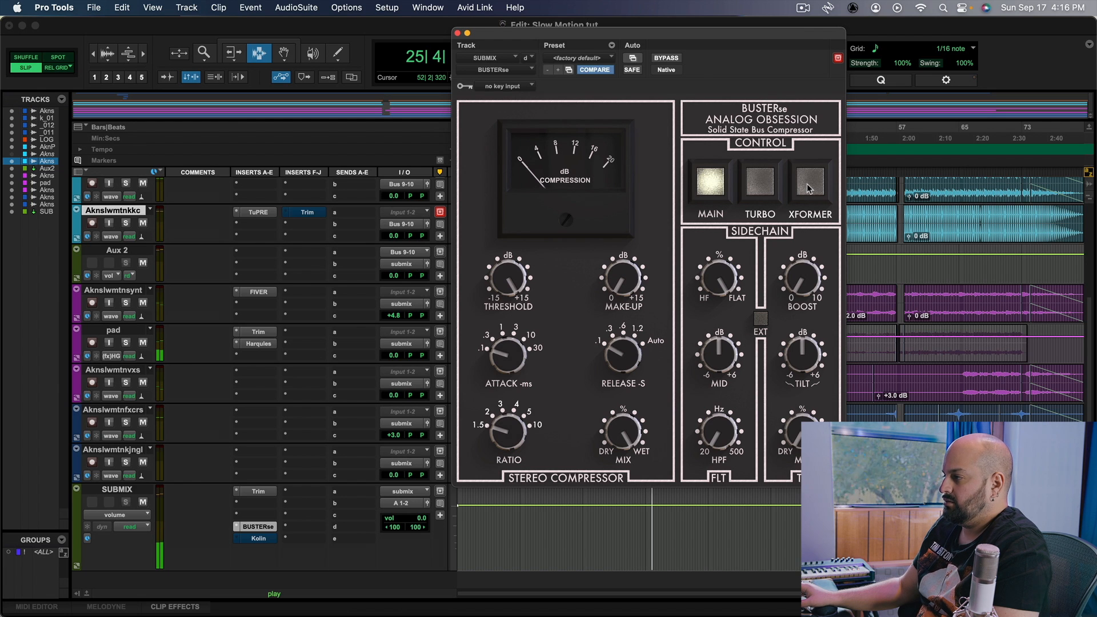
left_click(808, 189)
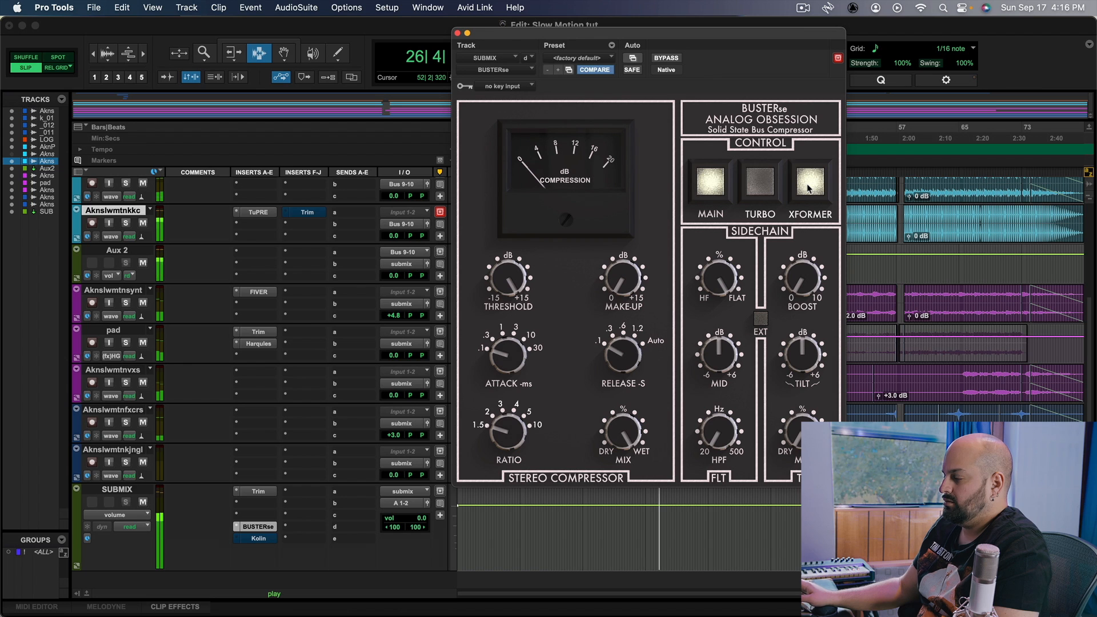
left_click(808, 189)
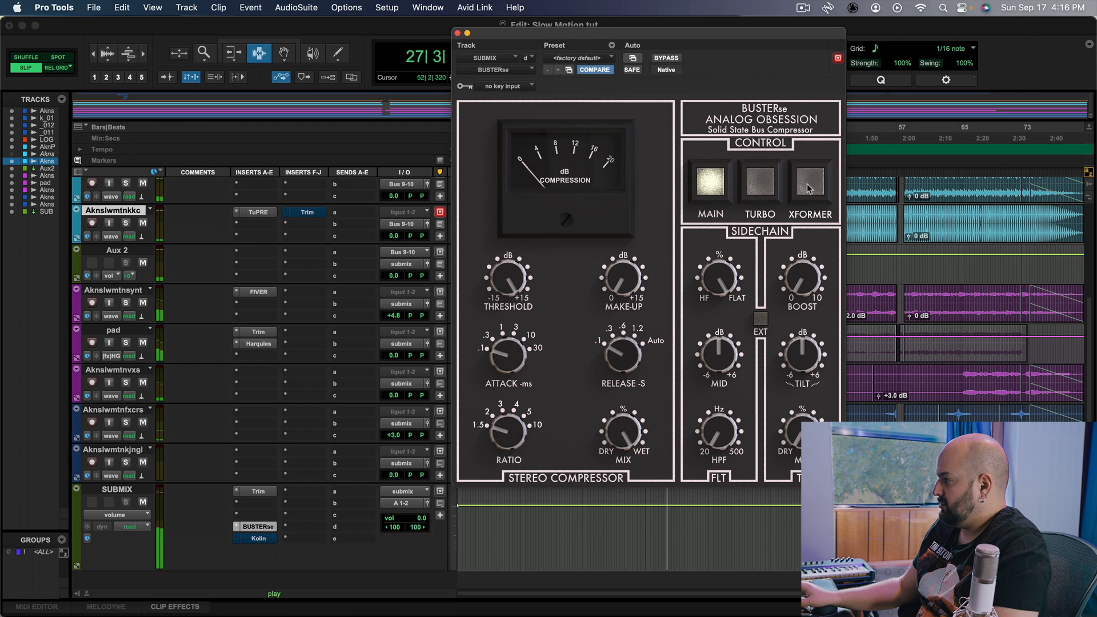
left_click(807, 188)
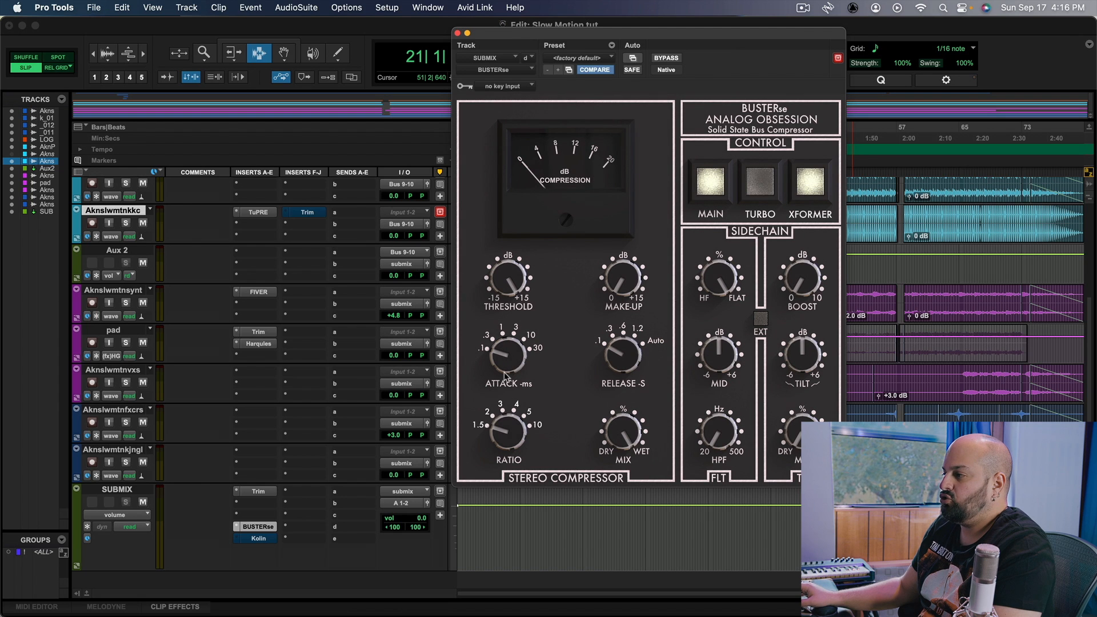
- Set the BUSTERse release to Auto, the attack to 3 ms, and the ratio to 2
left_click_drag(606, 366, 601, 369)
left_click_drag(482, 350, 483, 336)
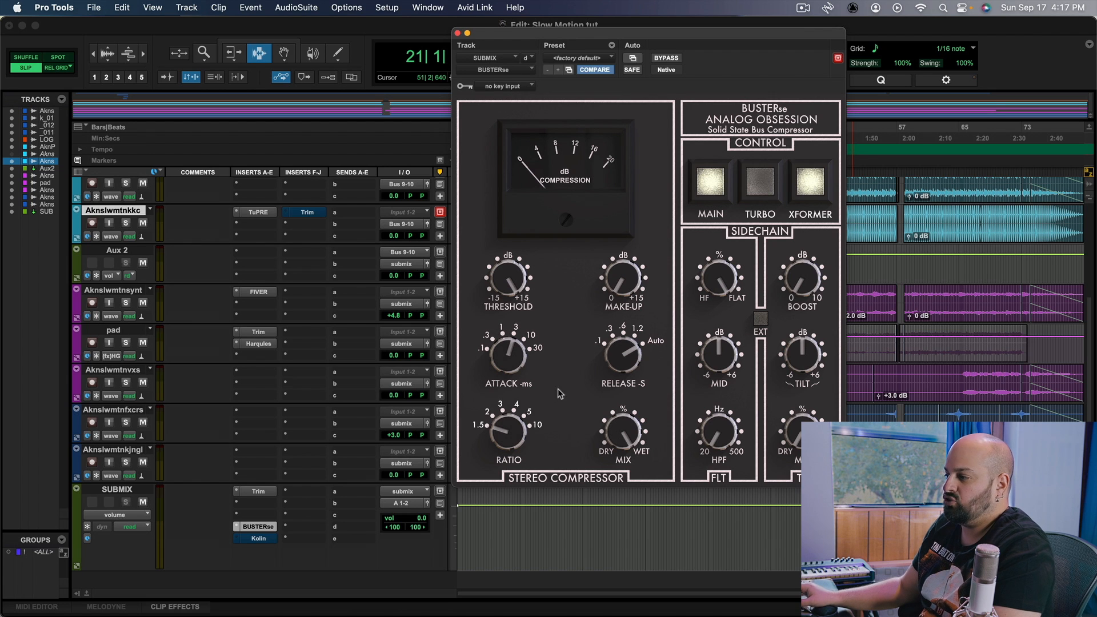
left_click_drag(498, 429, 499, 417)
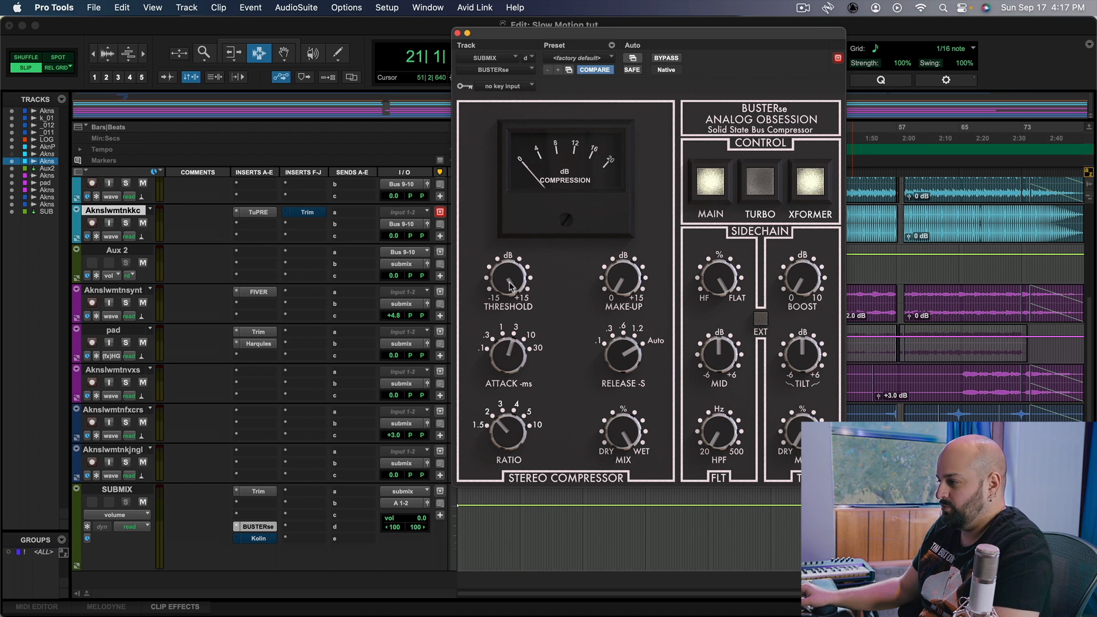
- Play the mix and lower the BUSTERse threshold for noticeably heavy gain reduction
key("space")
left_click_drag(512, 282, 513, 271)
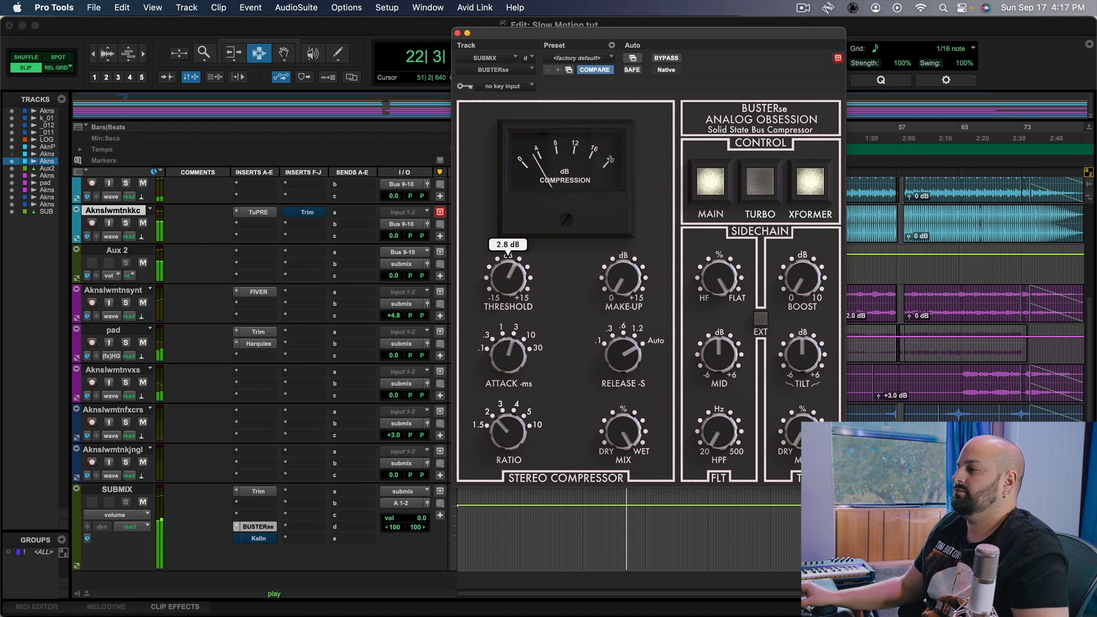
left_click_drag(513, 271, 512, 282)
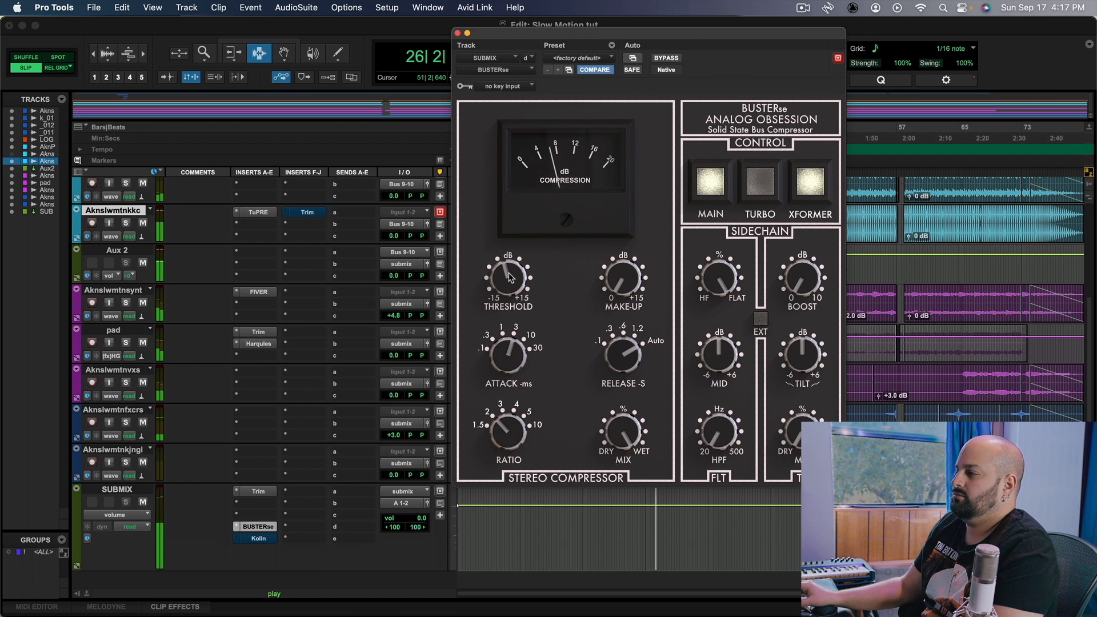
key("space")
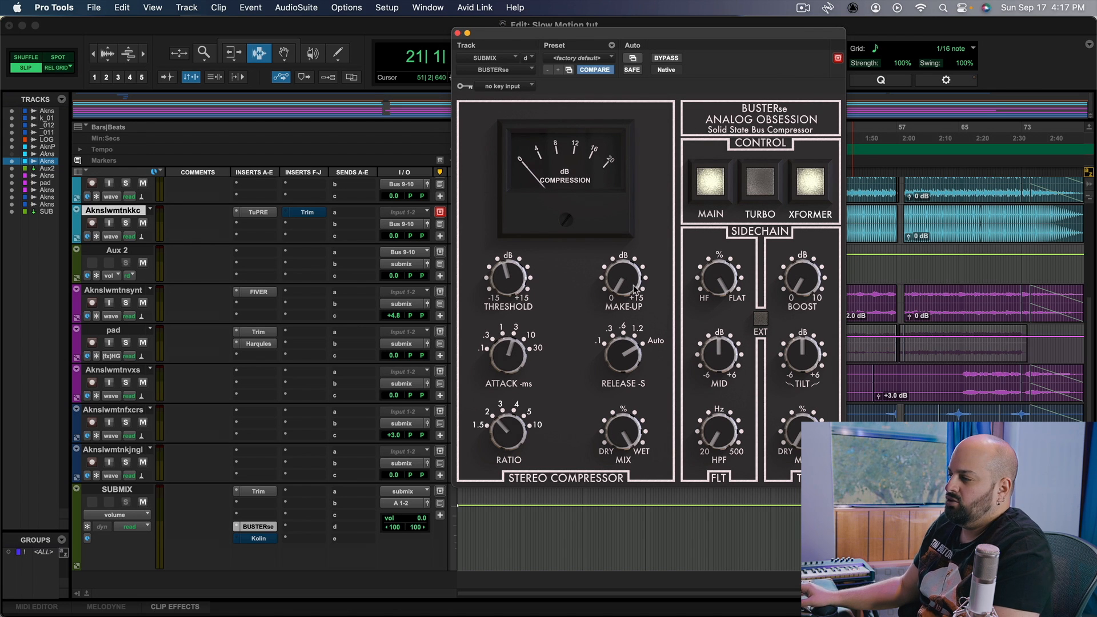
- Raise the BUSTERse make-up gain during playback and compare the compressed mix against bypass
key("space")
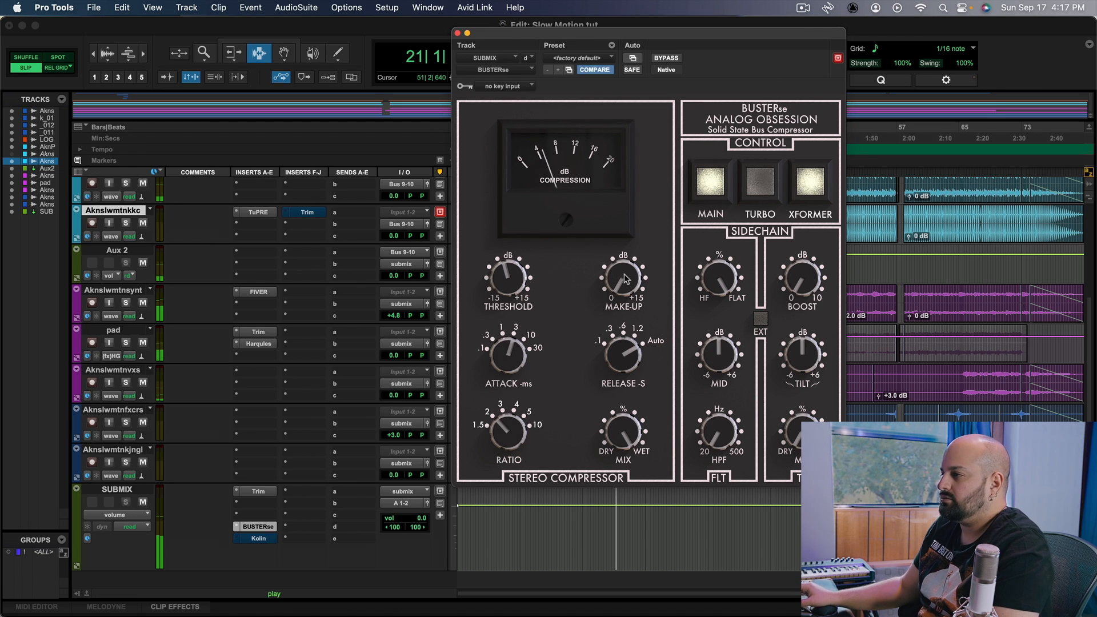
left_click_drag(624, 273, 623, 253)
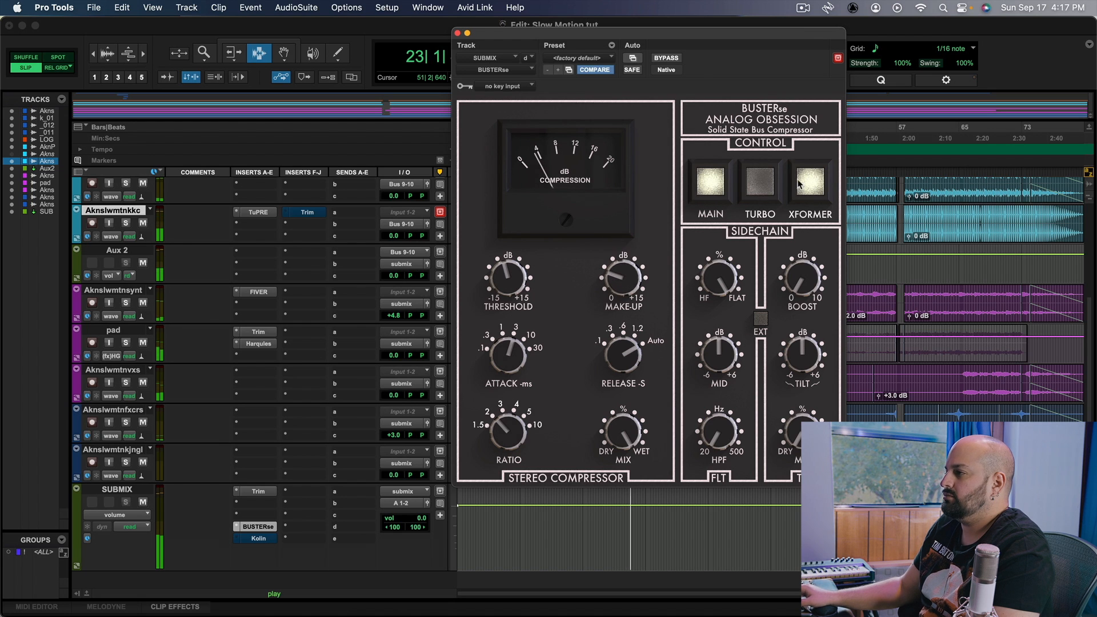
left_click(668, 58)
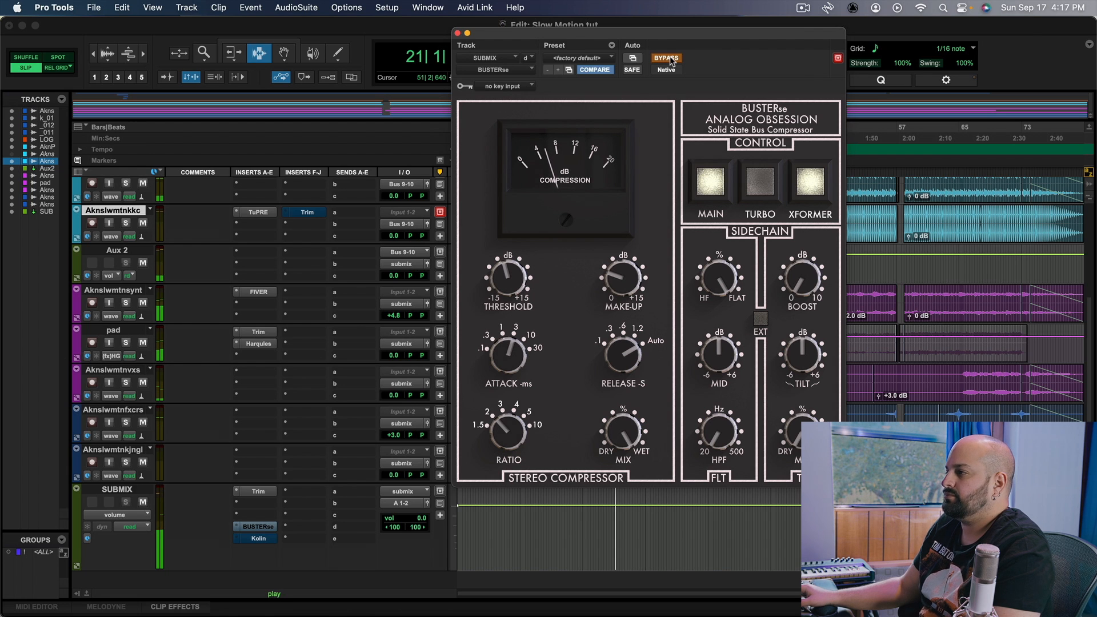
left_click(669, 58)
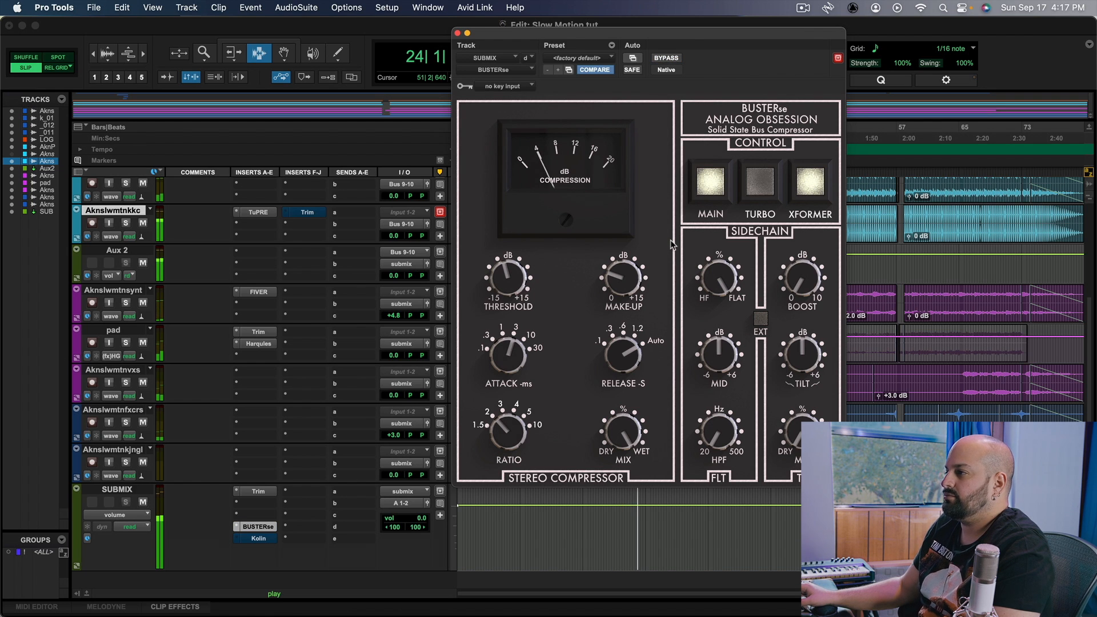
key("space")
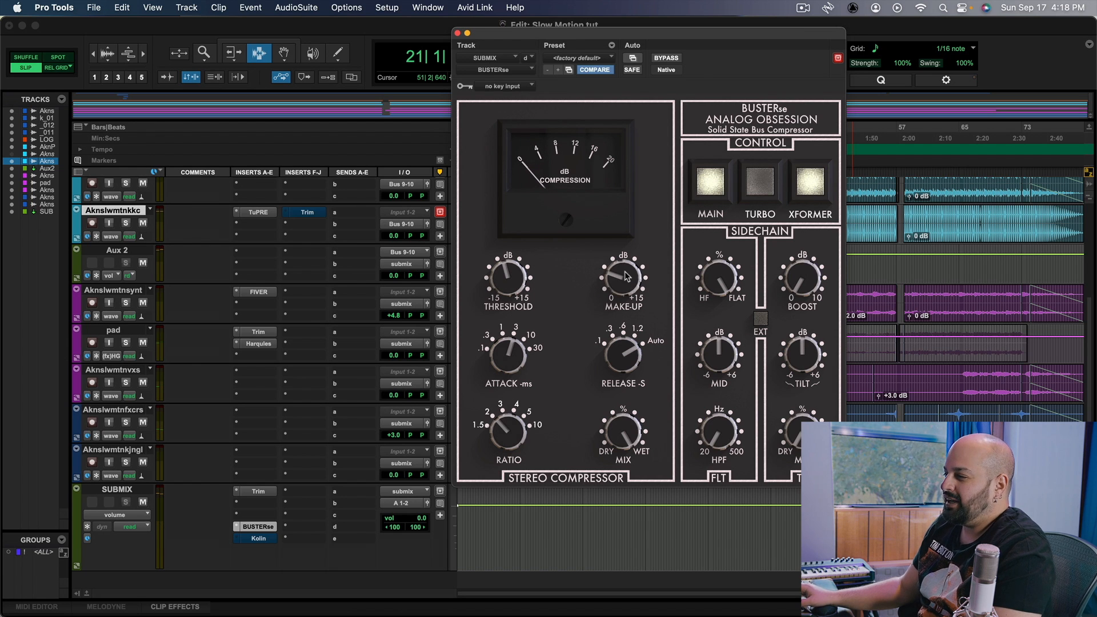
- Raise the BUSTERse threshold to its 15.0 dB maximum, and lower it during playback until the compressor works only lightly
mouse_move(510, 277)
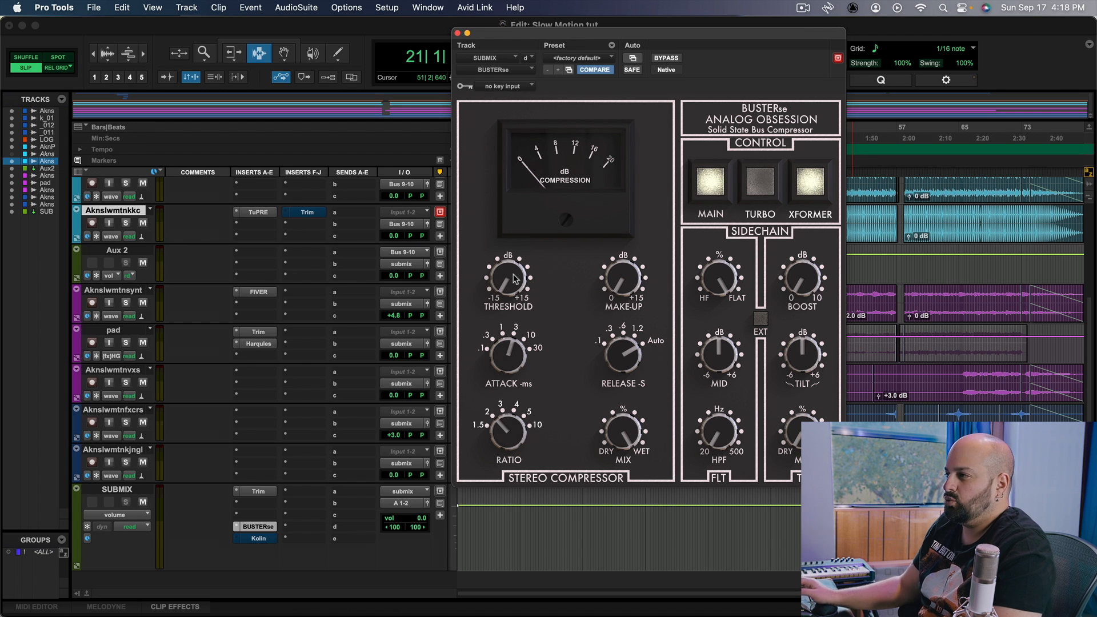
left_click_drag(515, 279, 516, 217)
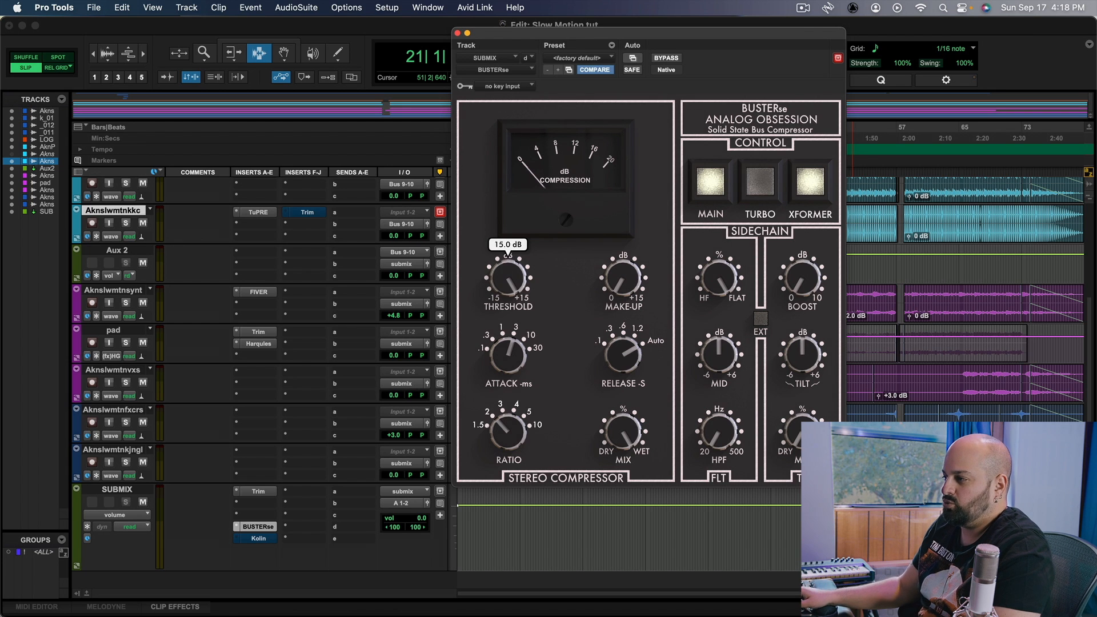
key("space")
left_click_drag(510, 277, 510, 331)
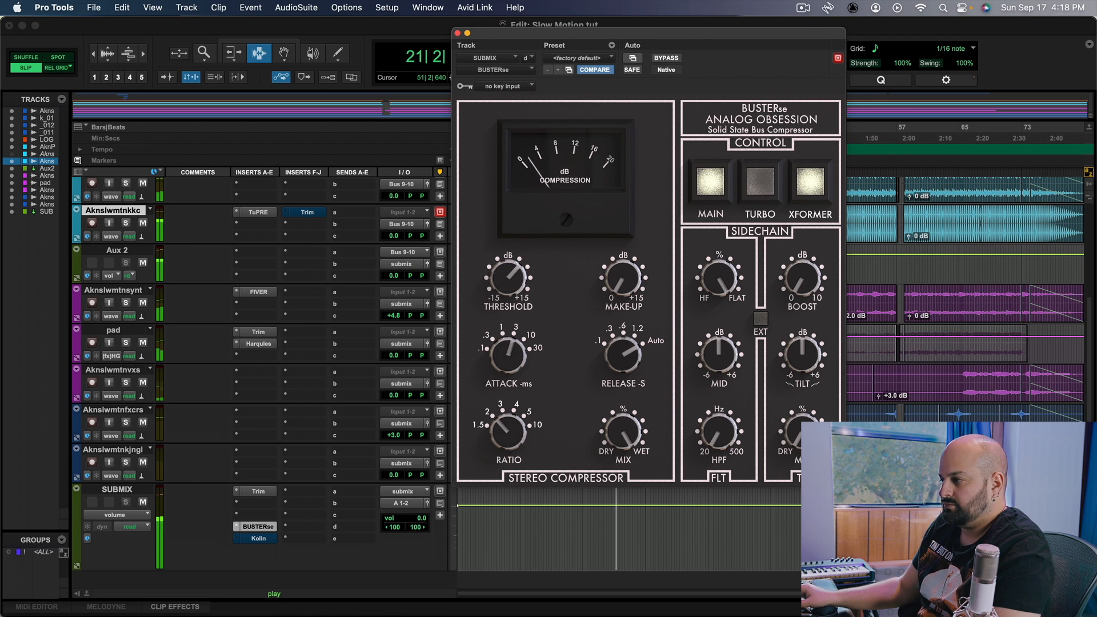
left_click_drag(508, 278, 508, 277)
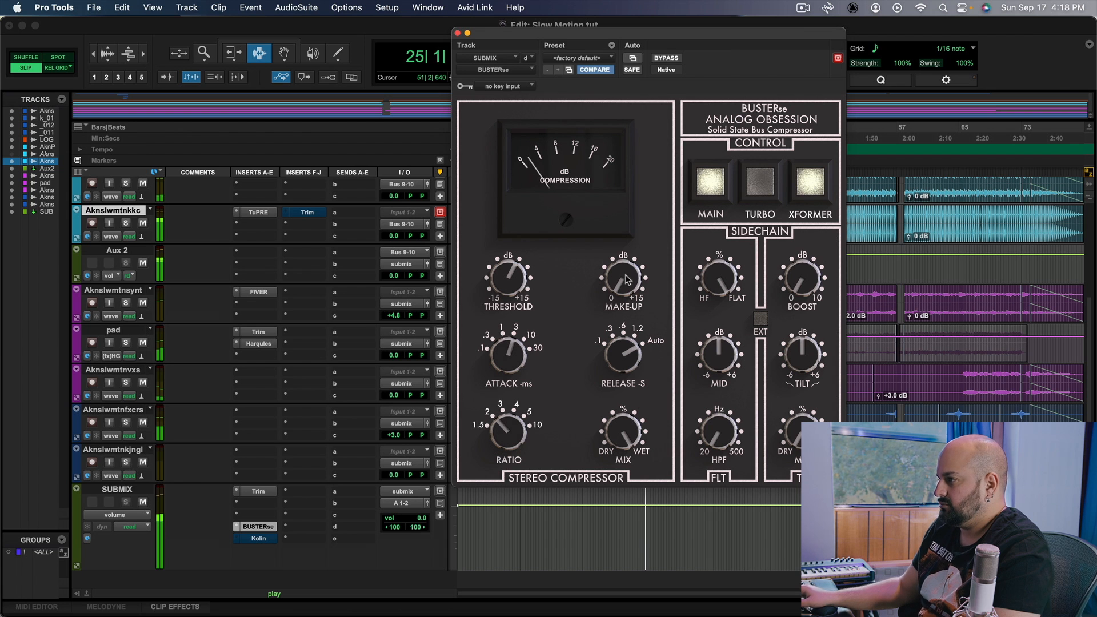
- Set the playback start to 26|1|000 in the timeline, moving the BUSTERse window aside and back
left_click_drag(656, 38, 463, 27)
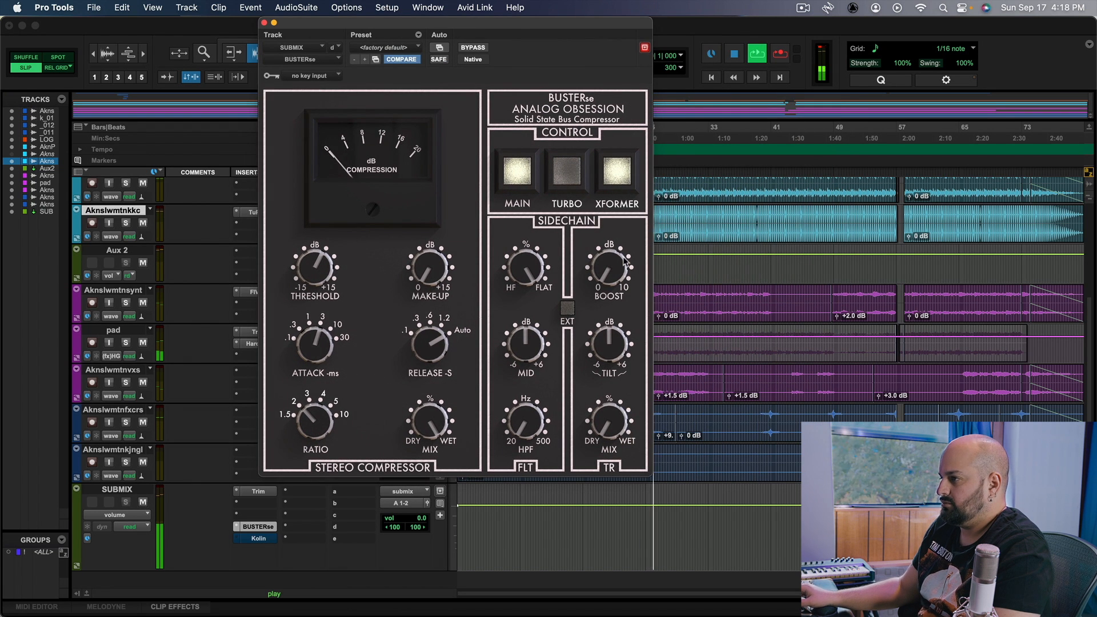
key("space")
left_click_drag(601, 24, 457, 28)
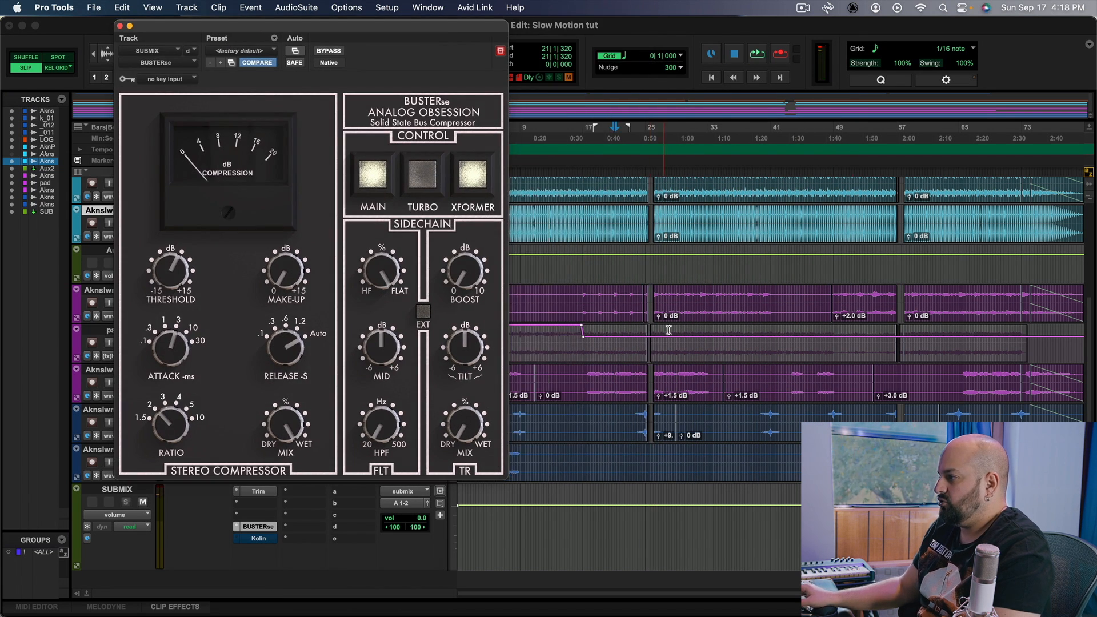
scroll(665, 334, "up", 5)
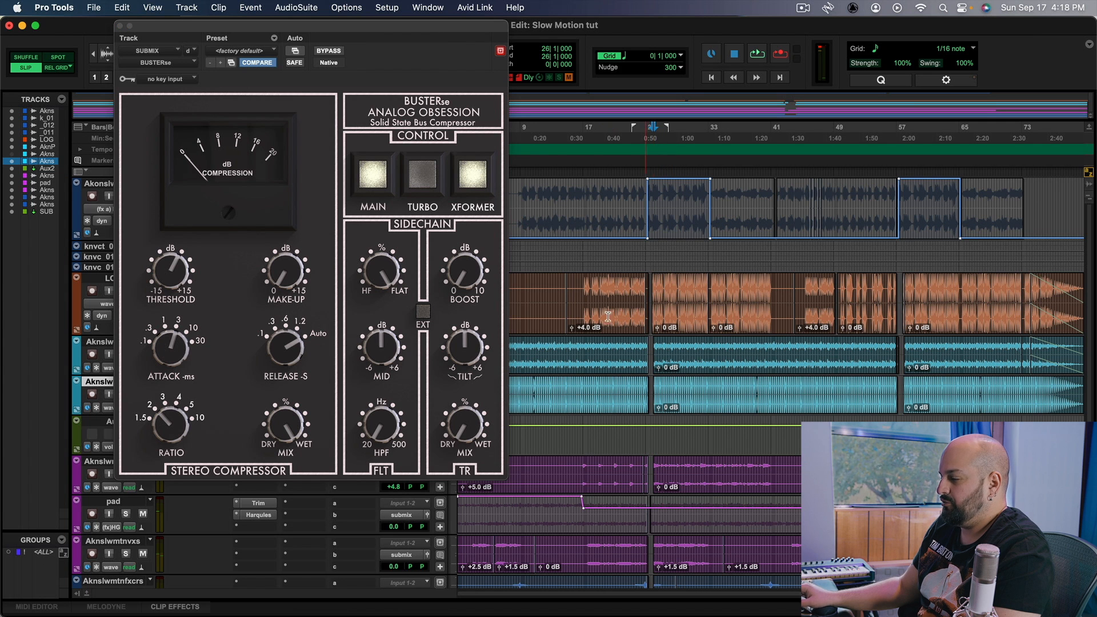
left_click_drag(350, 28, 687, 80)
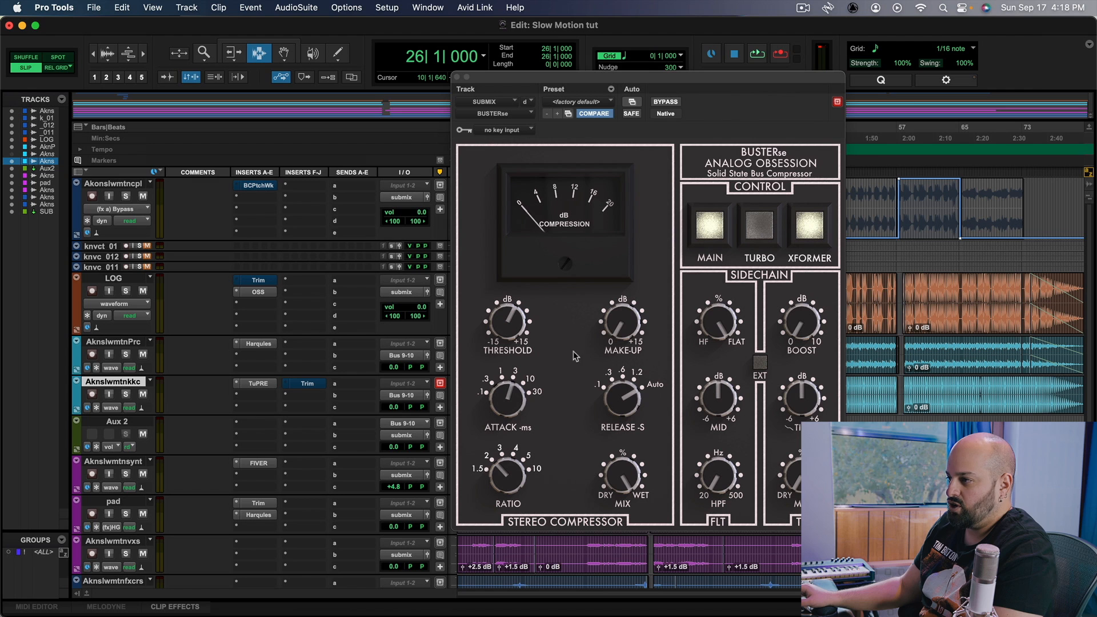
- Play the section from 26|1|000 and adjust the BUSTERse threshold to 1.9 dB
key("space")
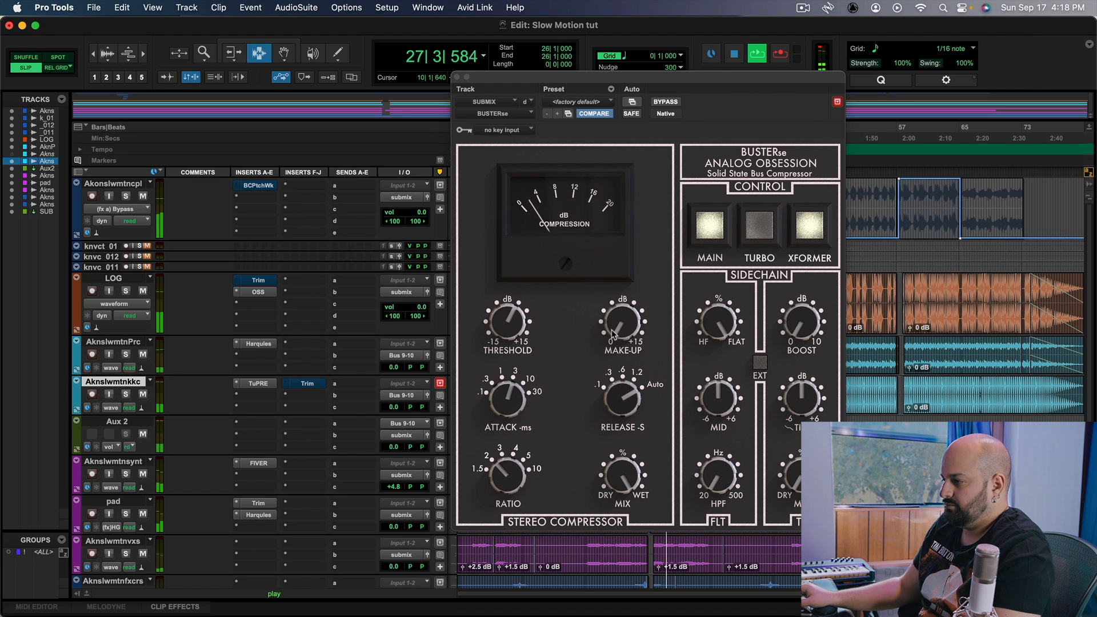
left_click_drag(507, 314, 507, 298)
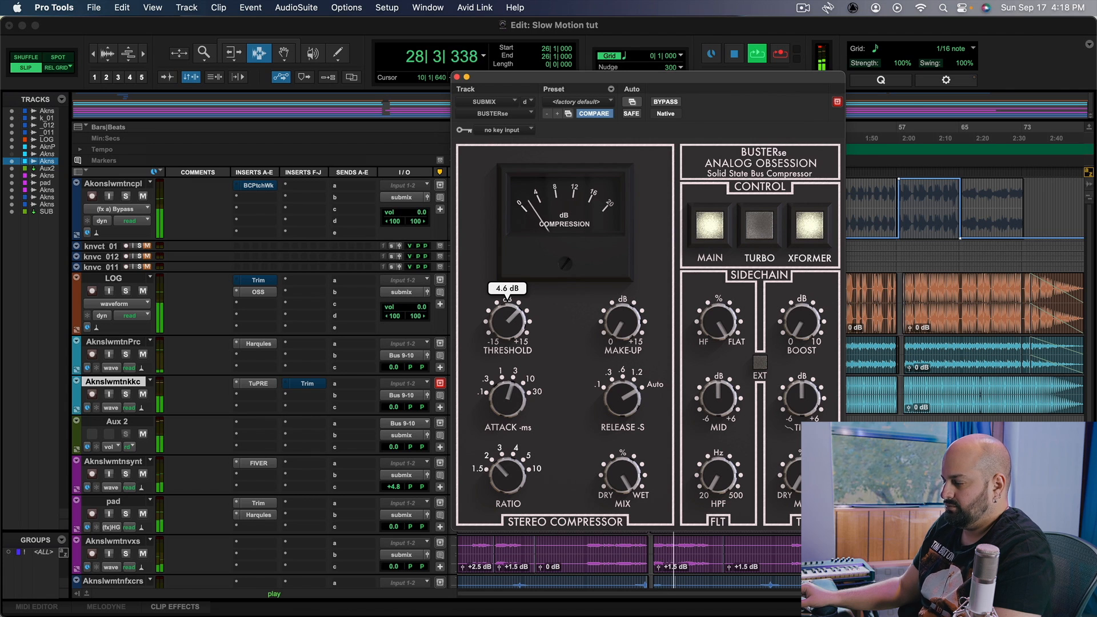
left_click_drag(507, 297, 508, 298)
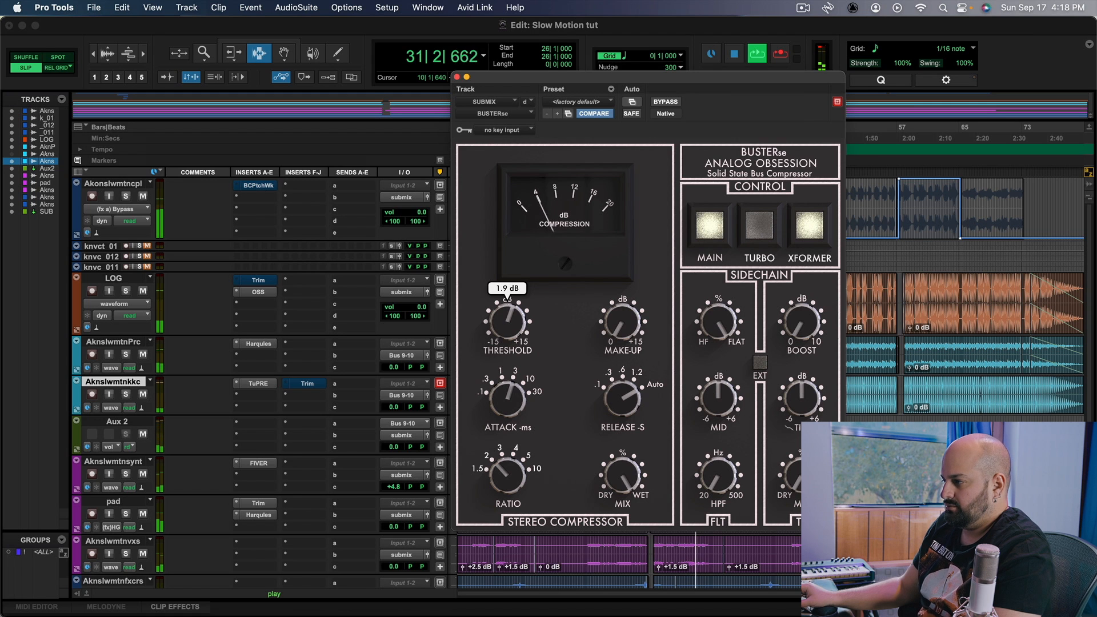
key("space")
- Raise the BUSTERse make-up gain slightly and audition the compressed mix from 26|1|000
key("space")
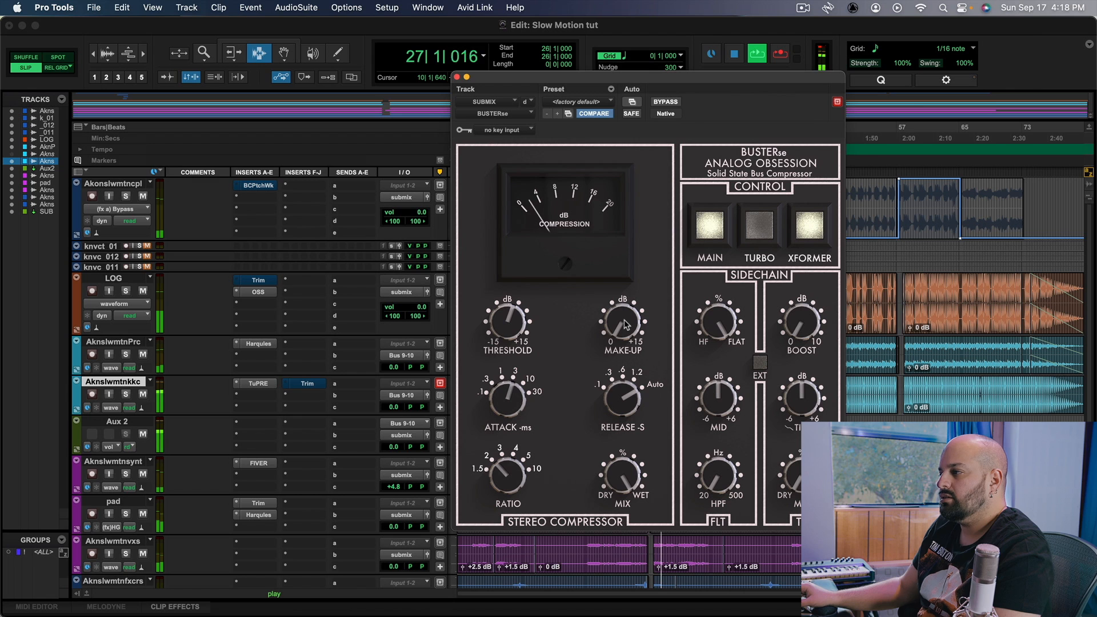
key("space")
left_click_drag(626, 324, 627, 309)
key("space")
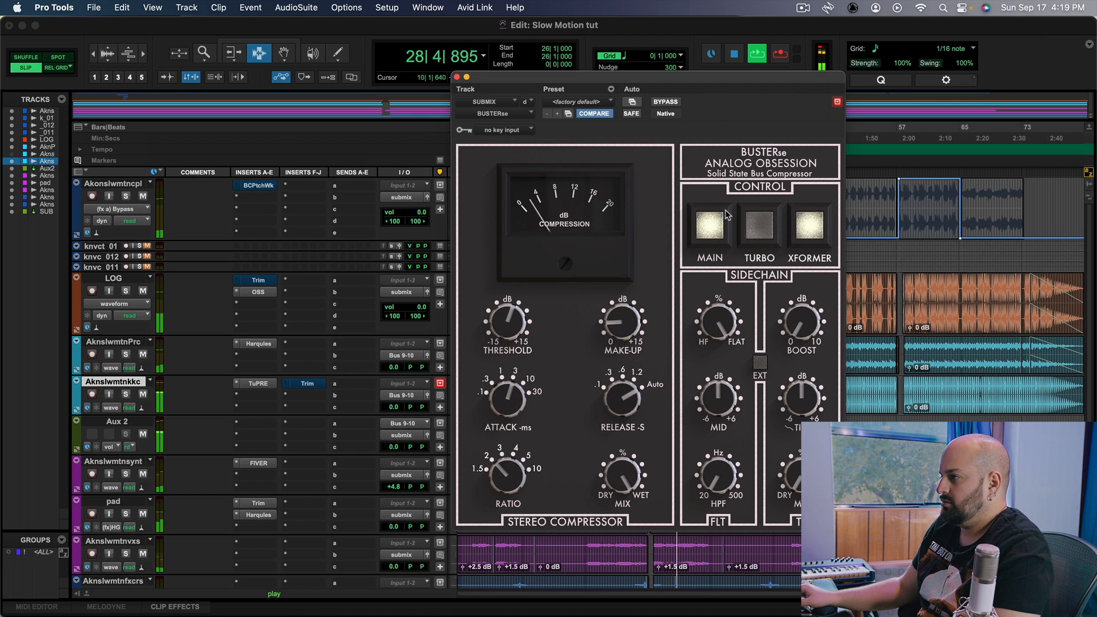
key("space")
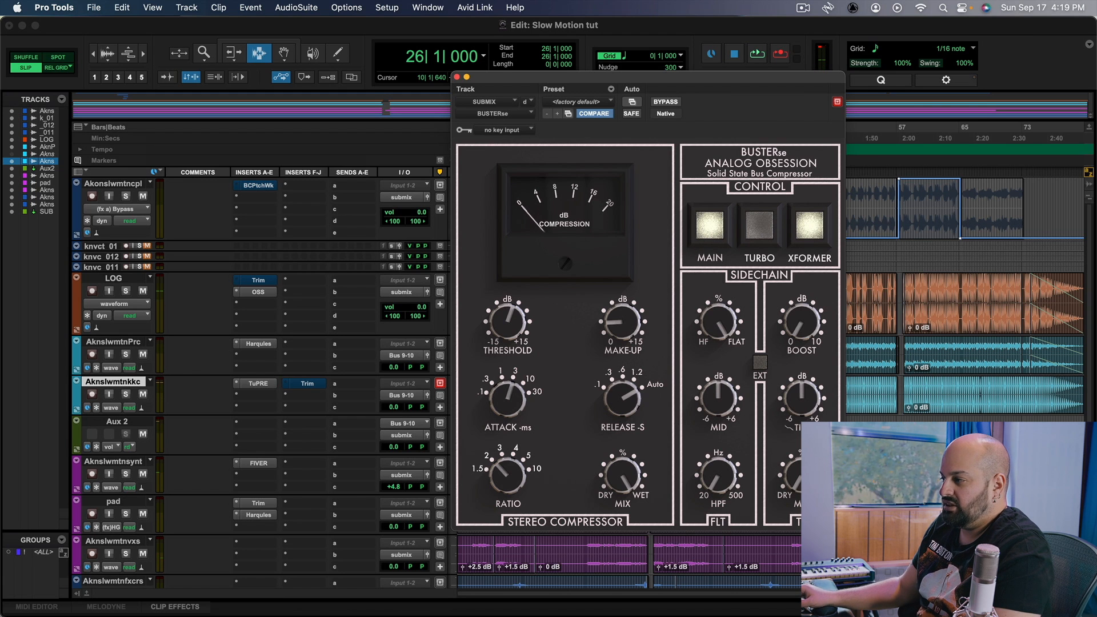
- Fine-tune the BUSTERse threshold and set its make-up gain to 2.6 dB during playback, comparing the result against bypass
mouse_move(622, 320)
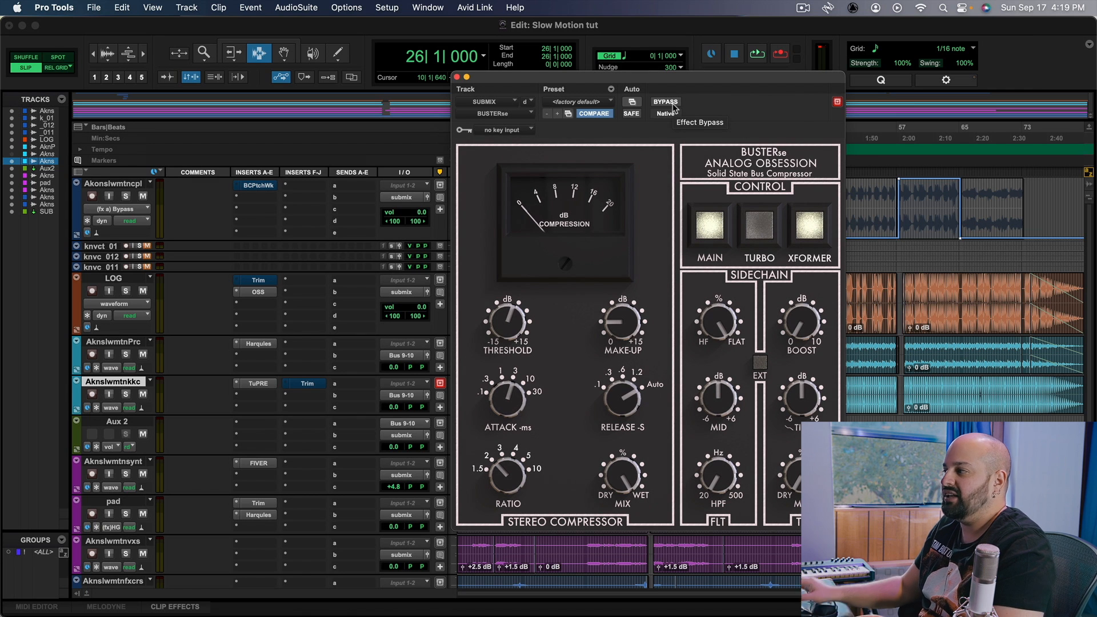
key("space")
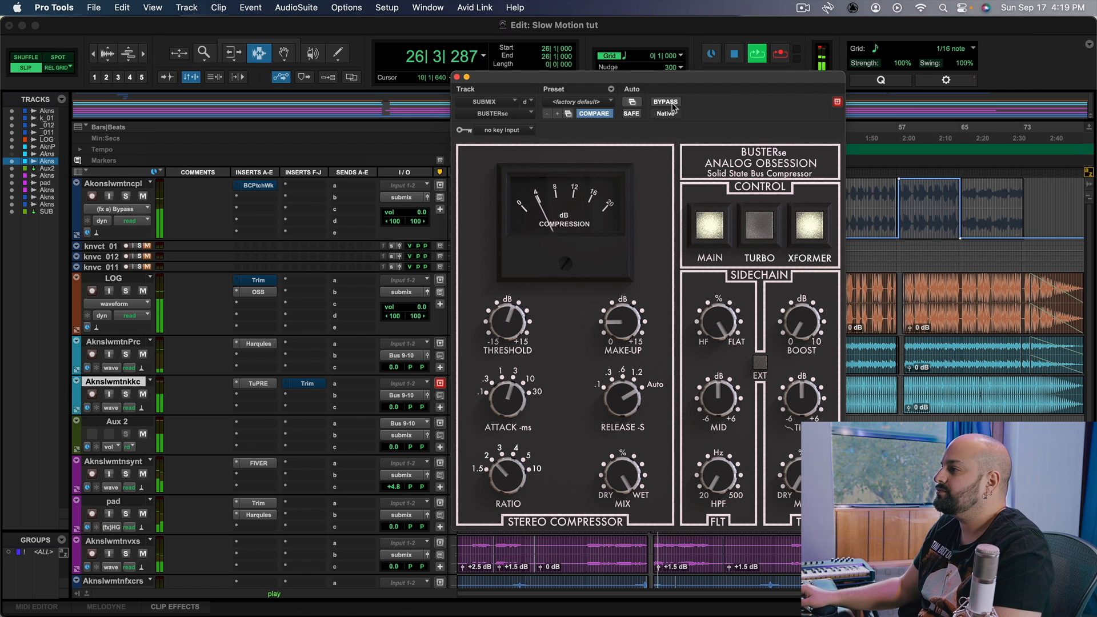
mouse_move(508, 298)
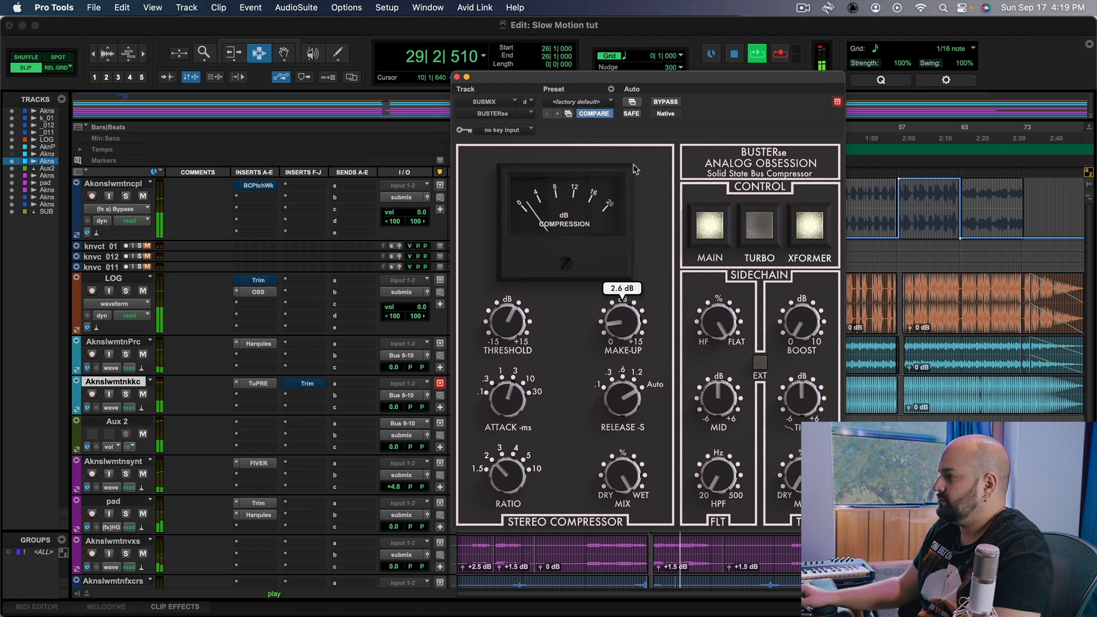
left_click(665, 103)
left_click(665, 103)
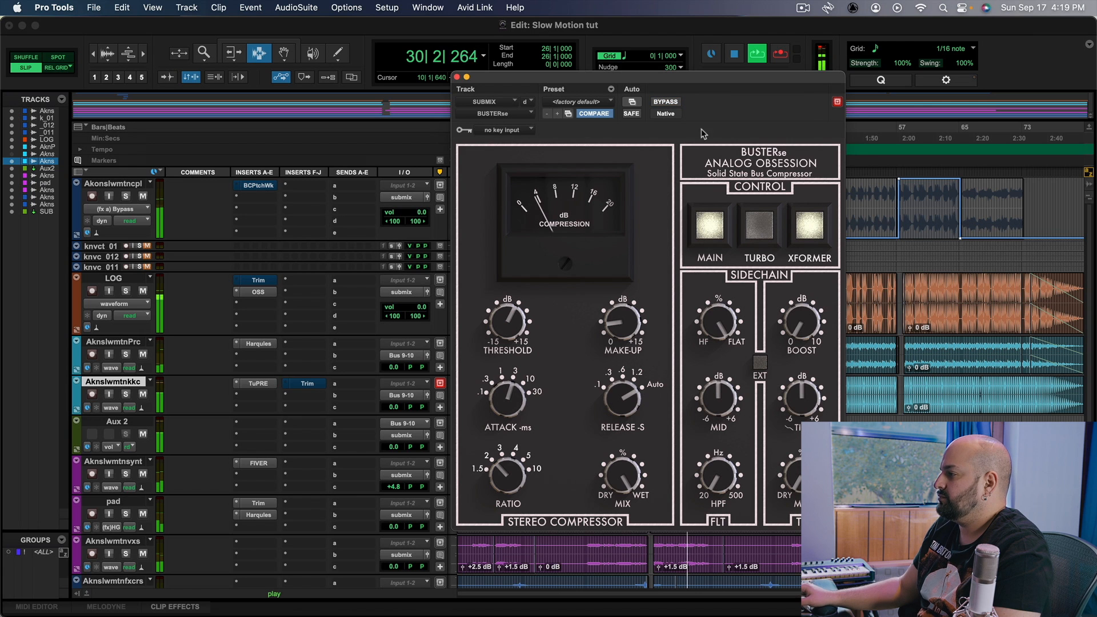
- Compare BUSTERse with XFORMER on and off during playback, leave XFORMER off, and close the plug-in
left_click(810, 233)
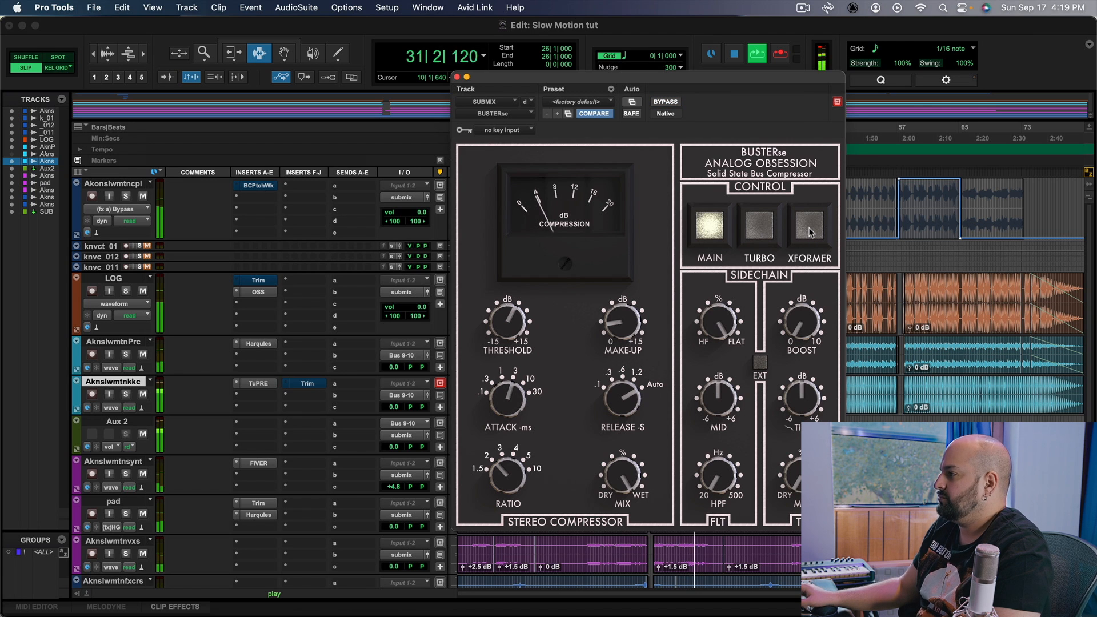
left_click(810, 232)
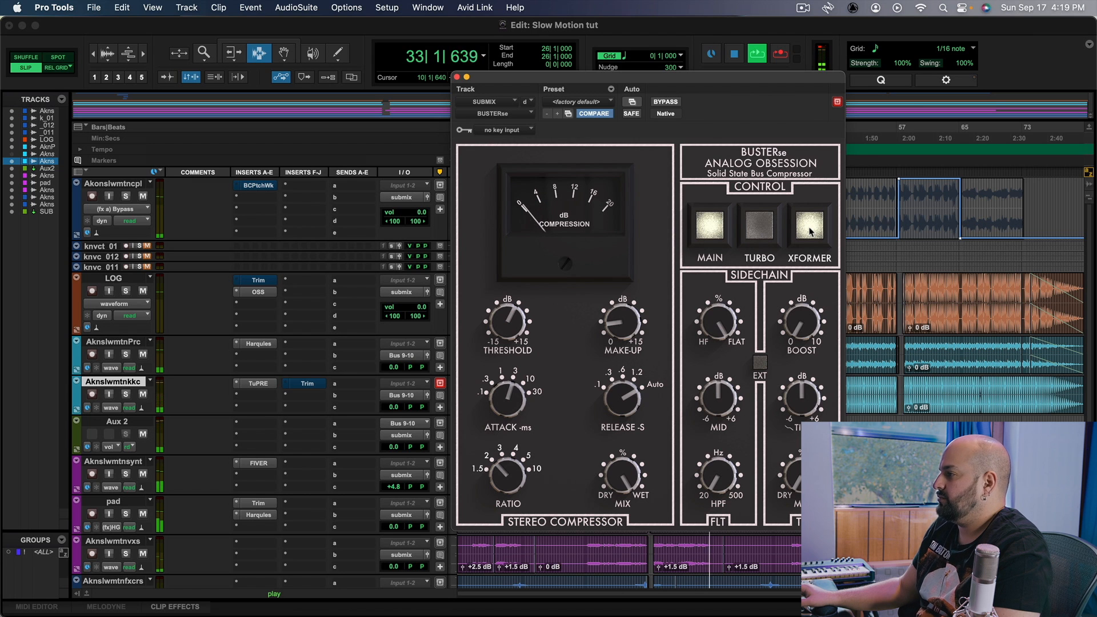
left_click(810, 231)
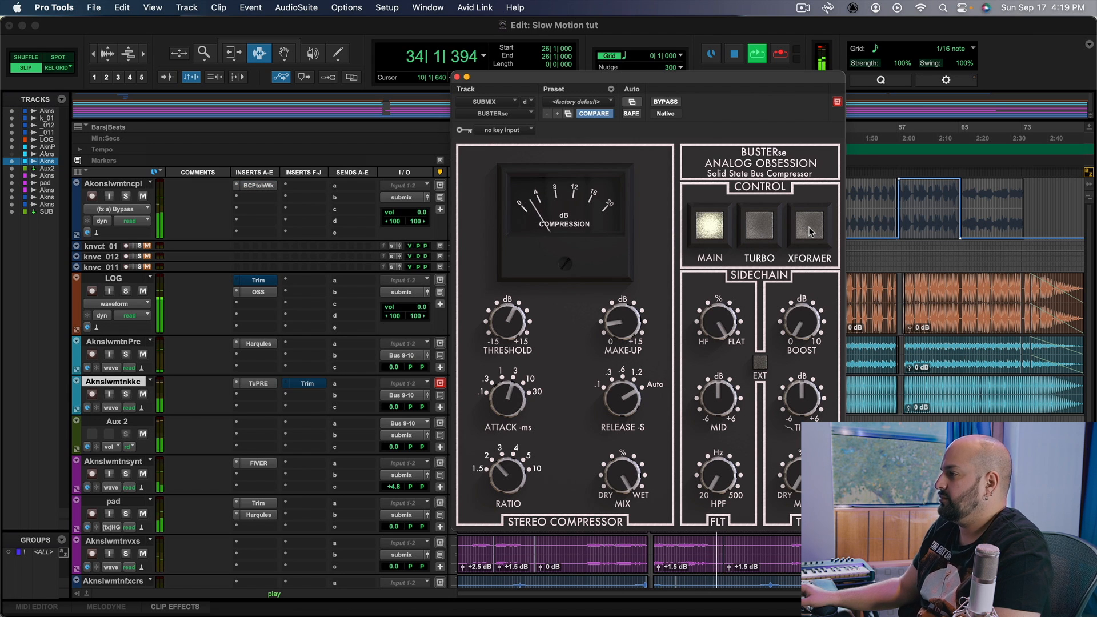
key("space")
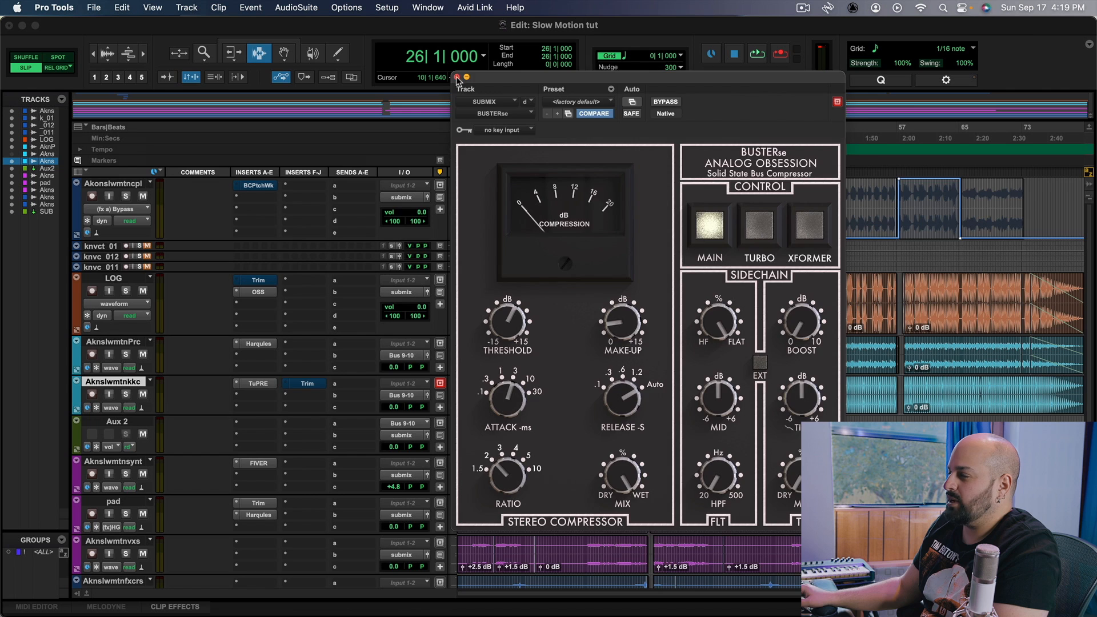
left_click(456, 78)
- Open the Kolin limiter inserted on SUBMIX and place its window higher over the session
scroll(371, 267, "down", 5)
left_click_drag(268, 481, 260, 490)
left_click(259, 490)
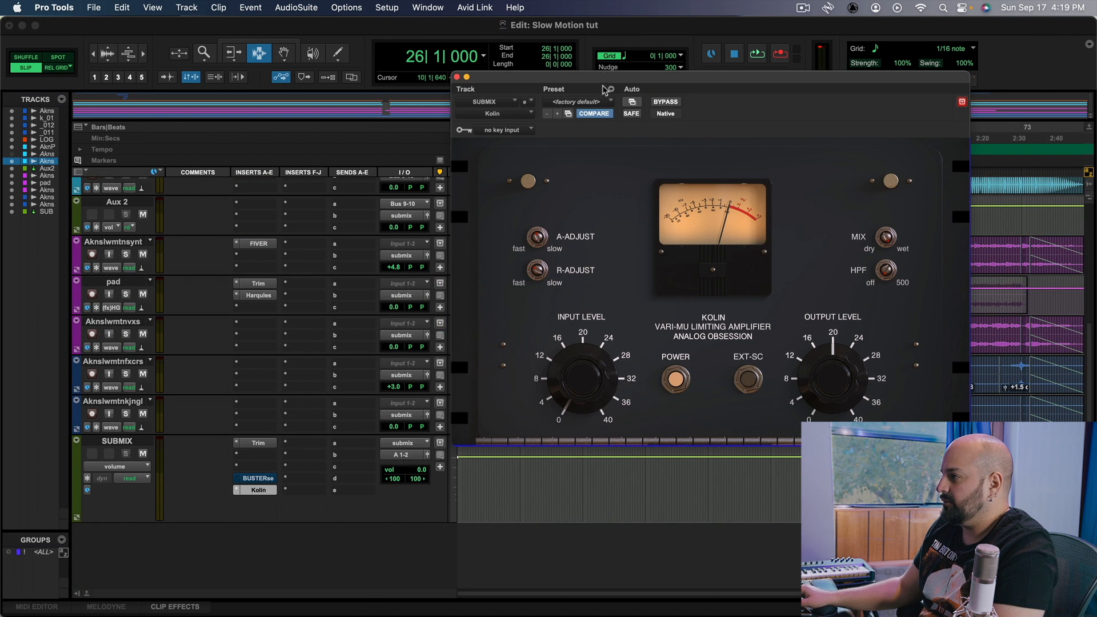
left_click_drag(599, 73, 527, 31)
- Play the section from 26|1|000, adjust Kolin's release, and raise its input level to about 9
key("space")
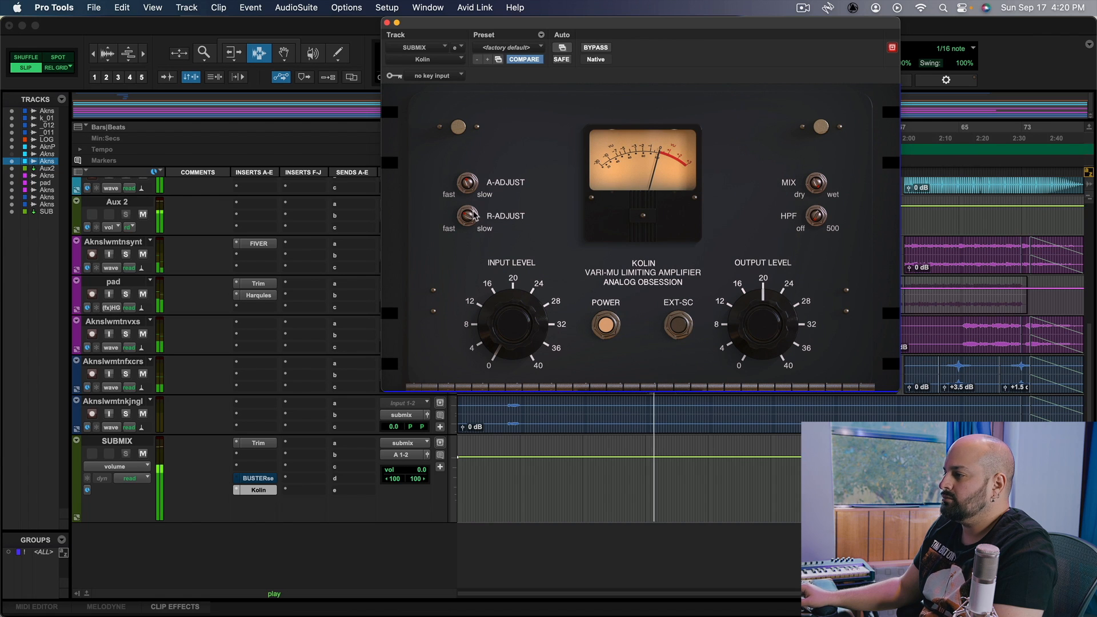
mouse_move(468, 184)
left_click_drag(467, 215, 467, 178)
mouse_move(533, 332)
left_mouse_down()
mouse_move(532, 312)
mouse_move(524, 328)
left_mouse_up()
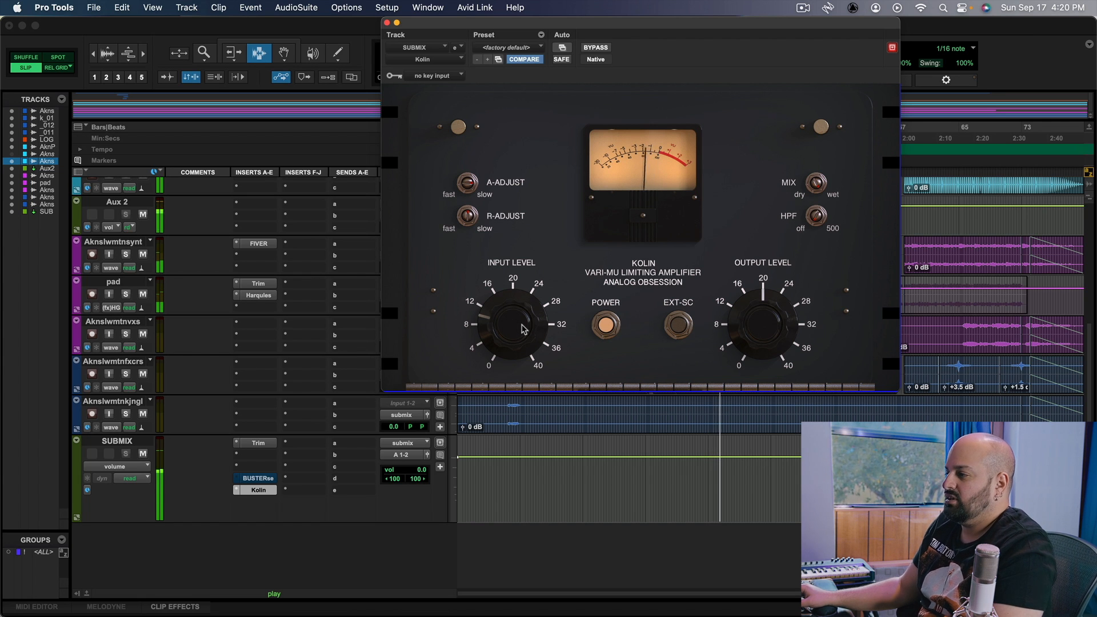
key("space")
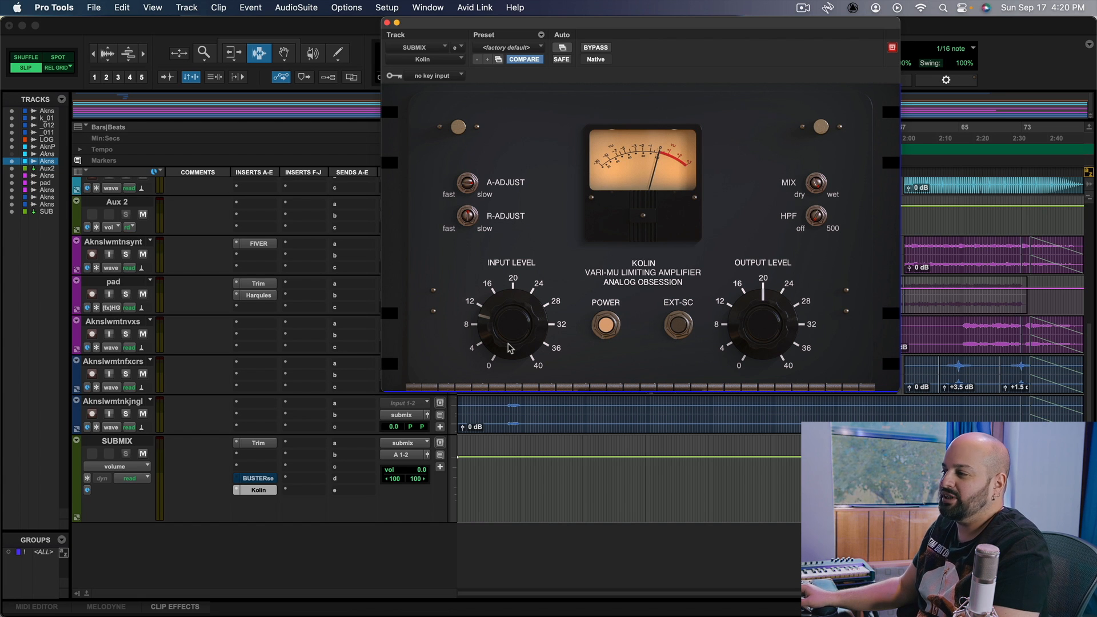
- Replay the section from 26|1|000 and fine-tune Kolin's input level in small amounts
key("space")
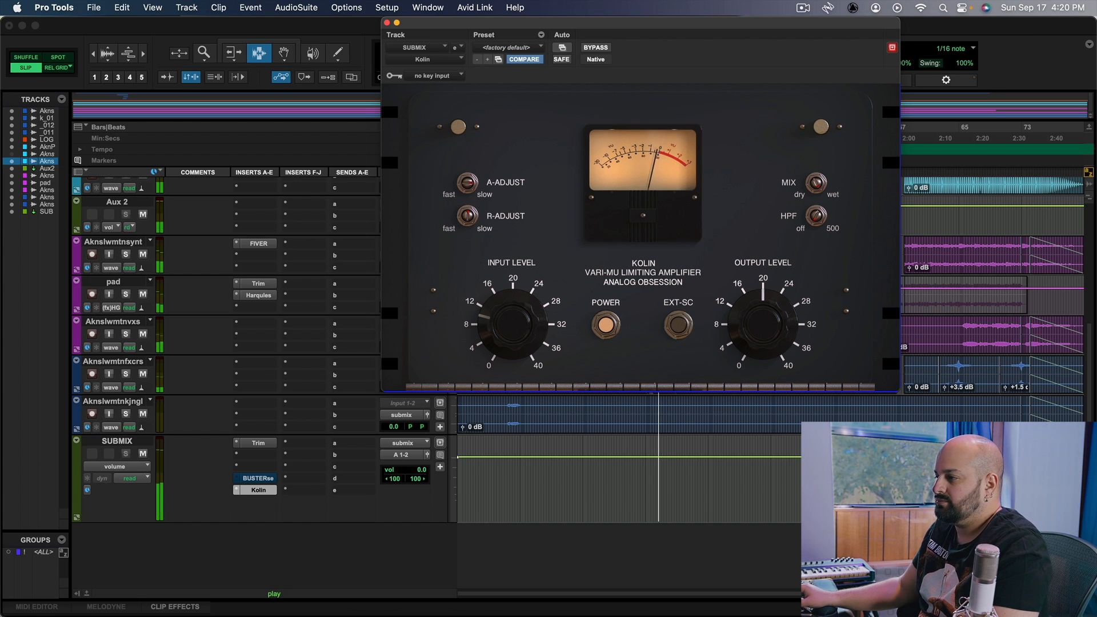
left_click(522, 337)
left_click_drag(522, 337, 522, 334)
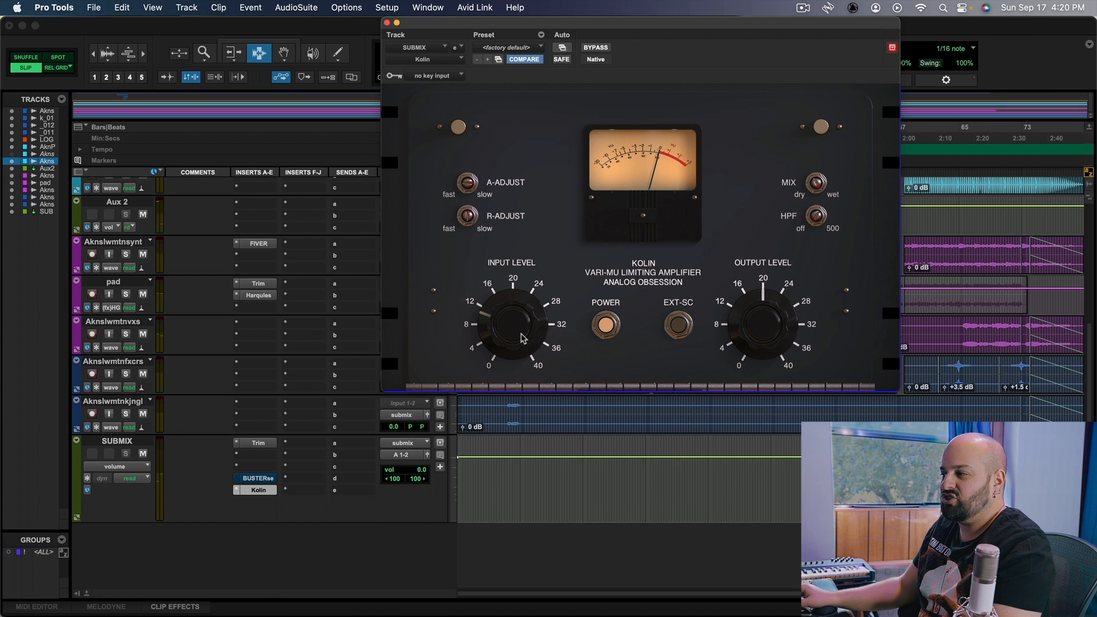
key("space")
left_click_drag(524, 330, 527, 332)
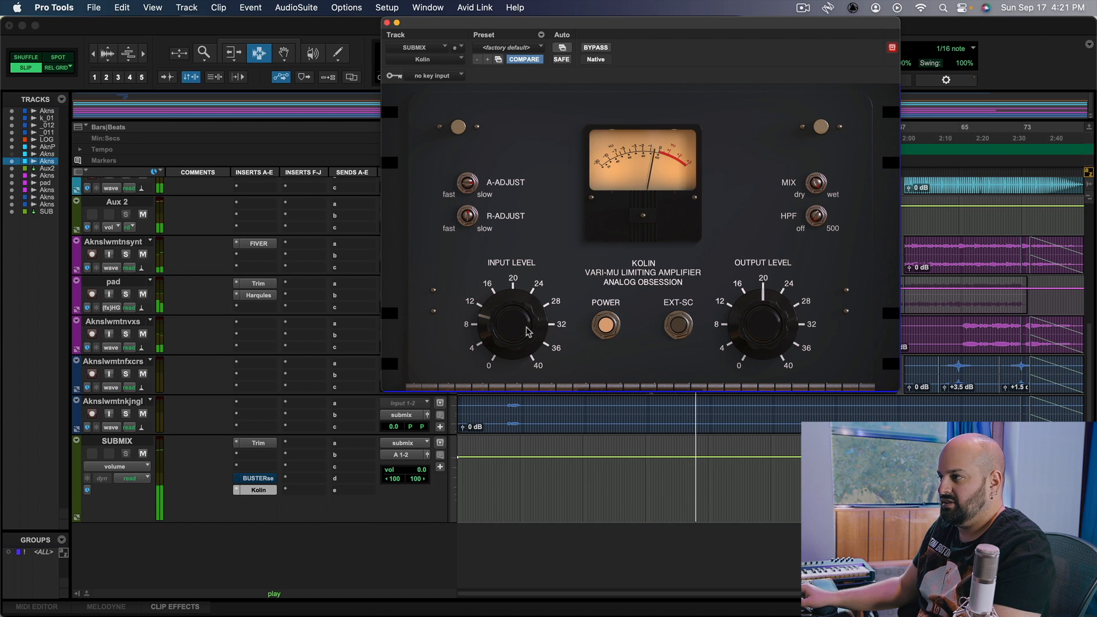
key("space")
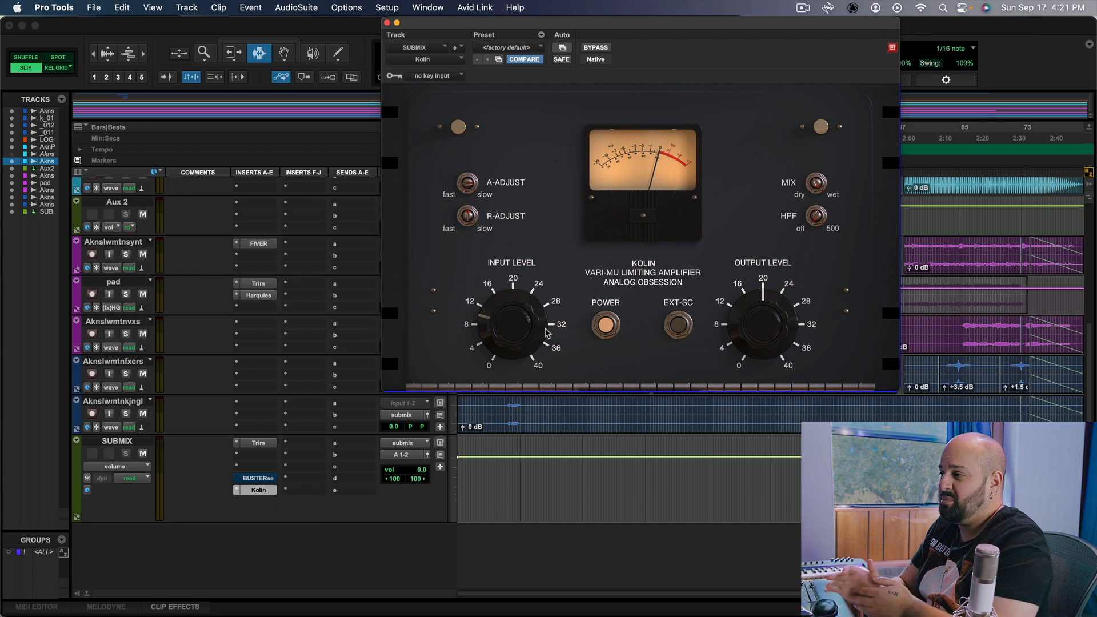
- Try Kolin release times of 736 ms and 838 ms while playing from 26|1|000
key("space")
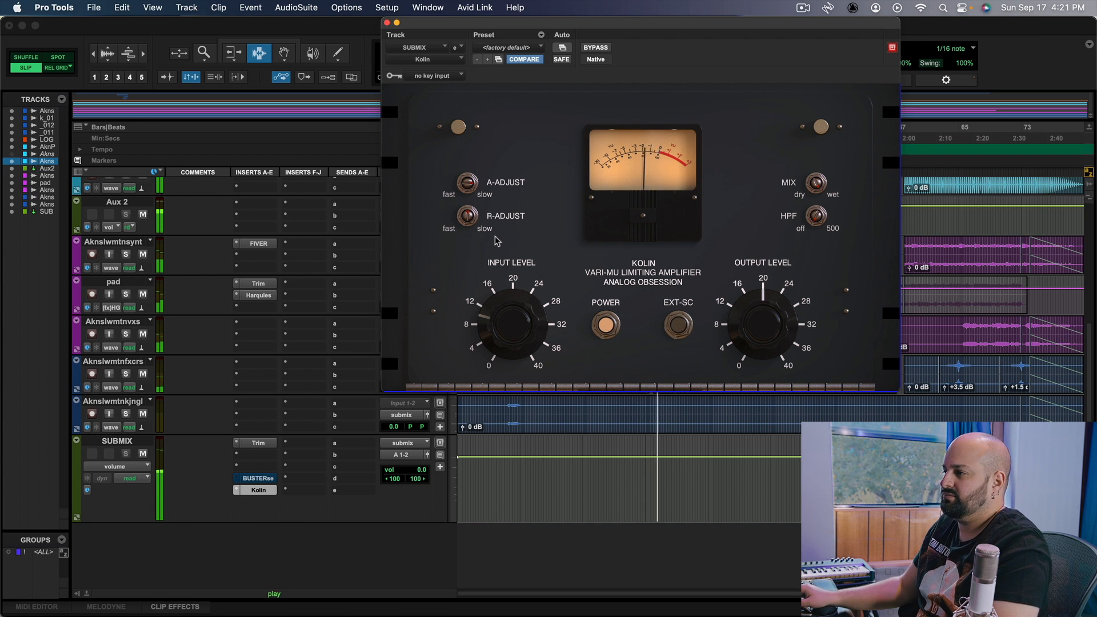
left_click_drag(470, 217, 469, 223)
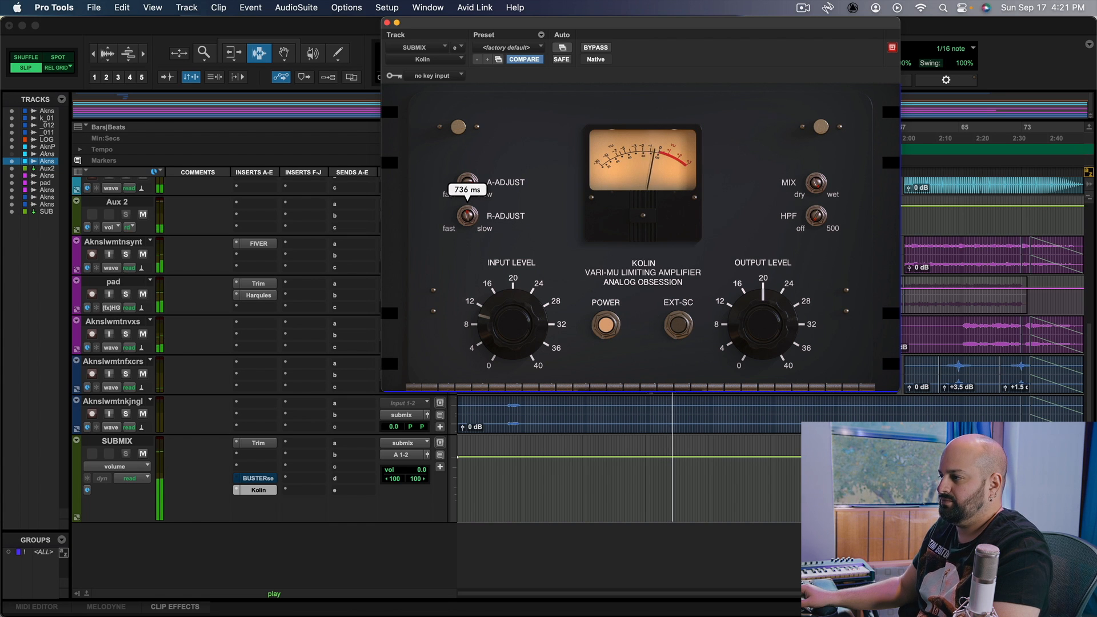
mouse_move(469, 223)
left_mouse_down()
mouse_move(465, 208)
mouse_move(466, 226)
left_mouse_up()
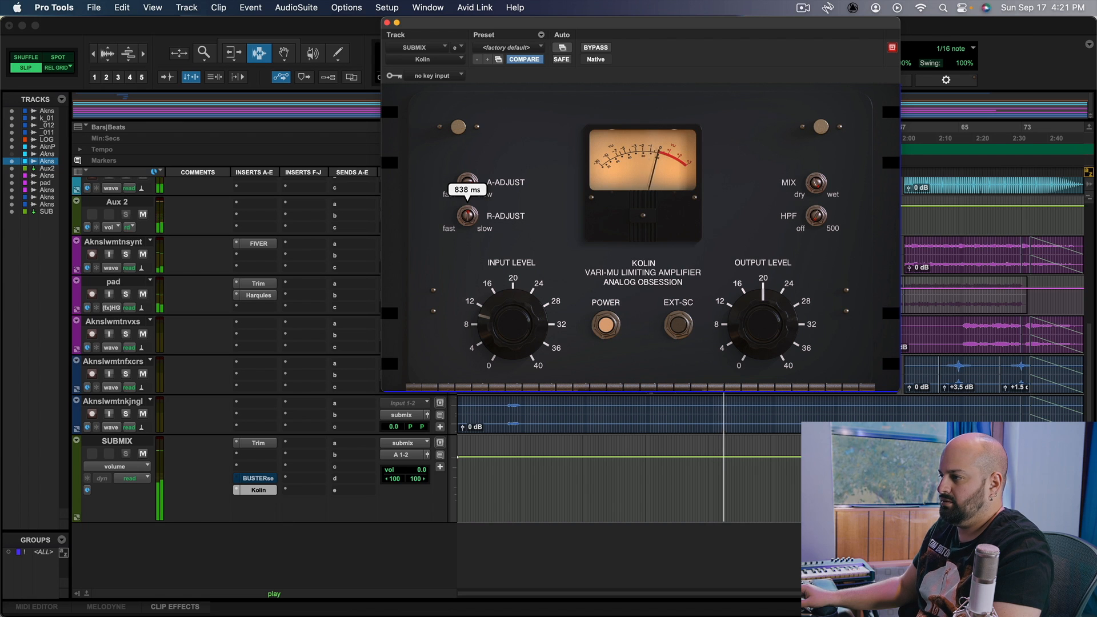
left_click_drag(466, 226, 466, 220)
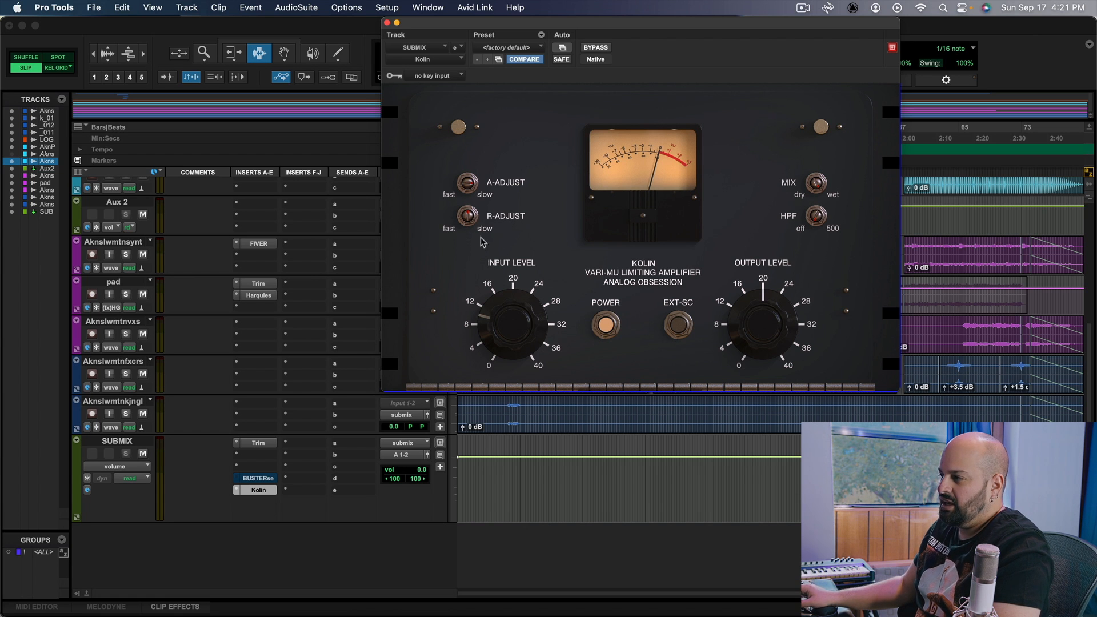
- Set Kolin's release to 596 ms, audition the section, and close the plug-in
left_click_drag(473, 216, 473, 205)
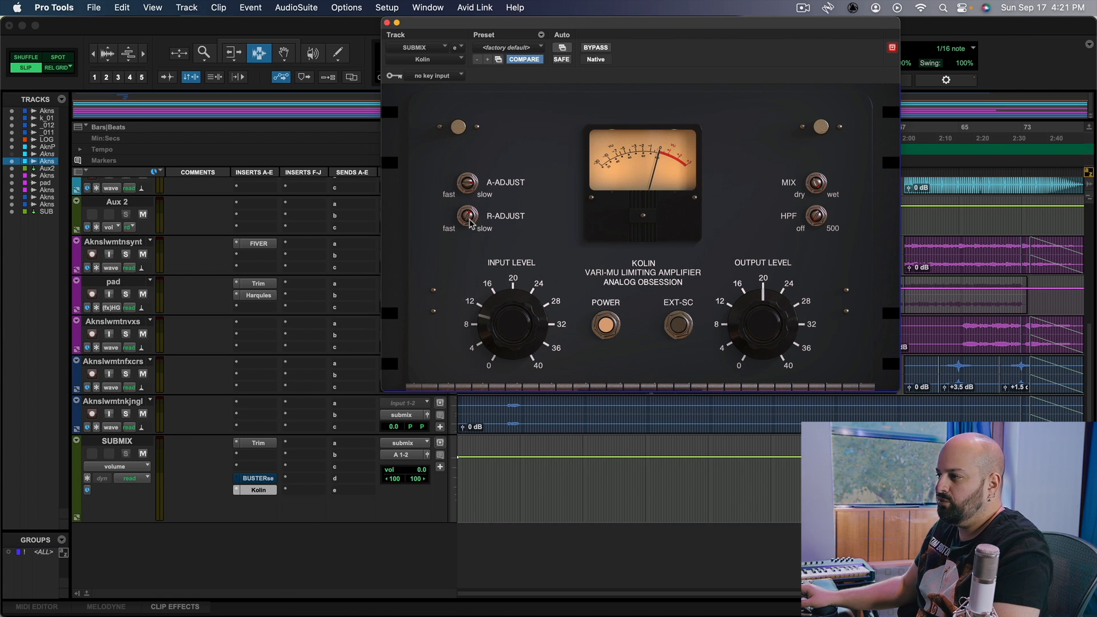
key("space")
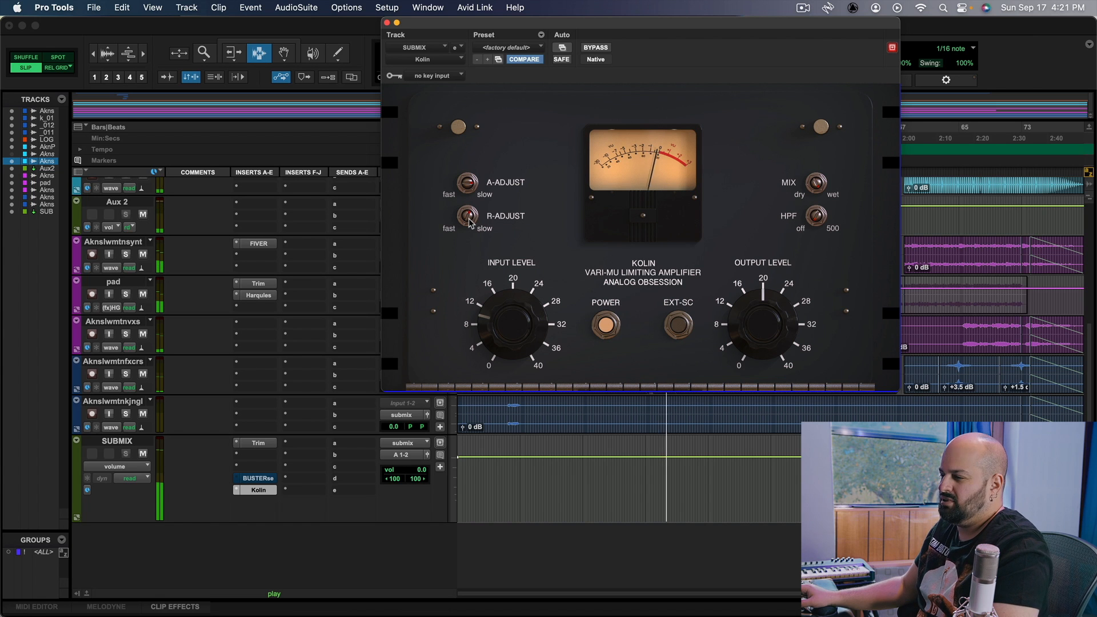
key("space")
left_click_drag(470, 218, 470, 243)
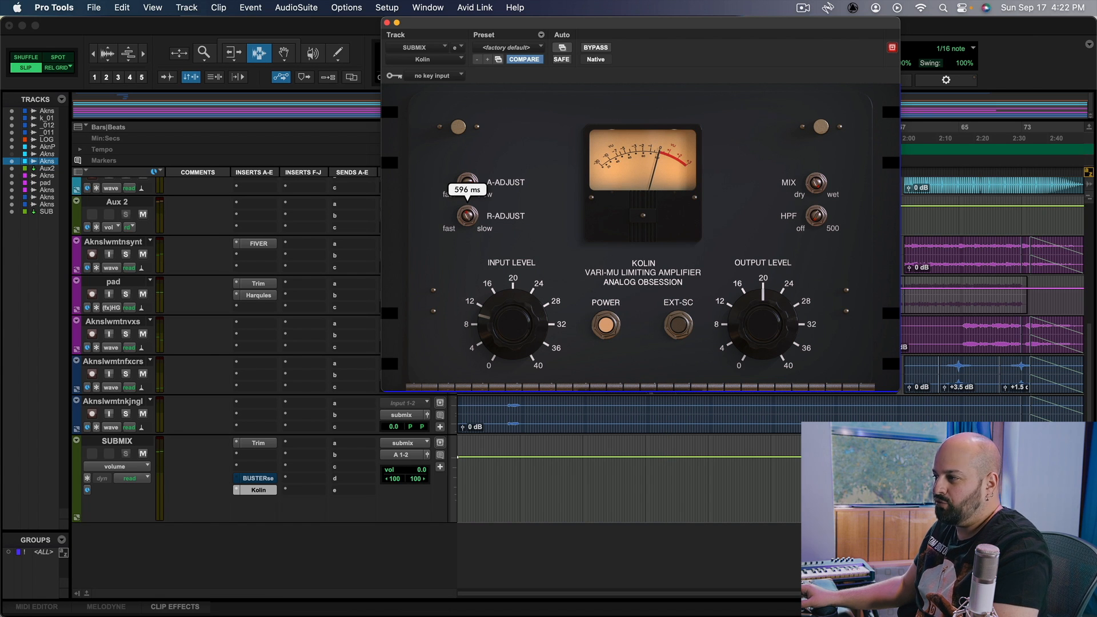
key("space")
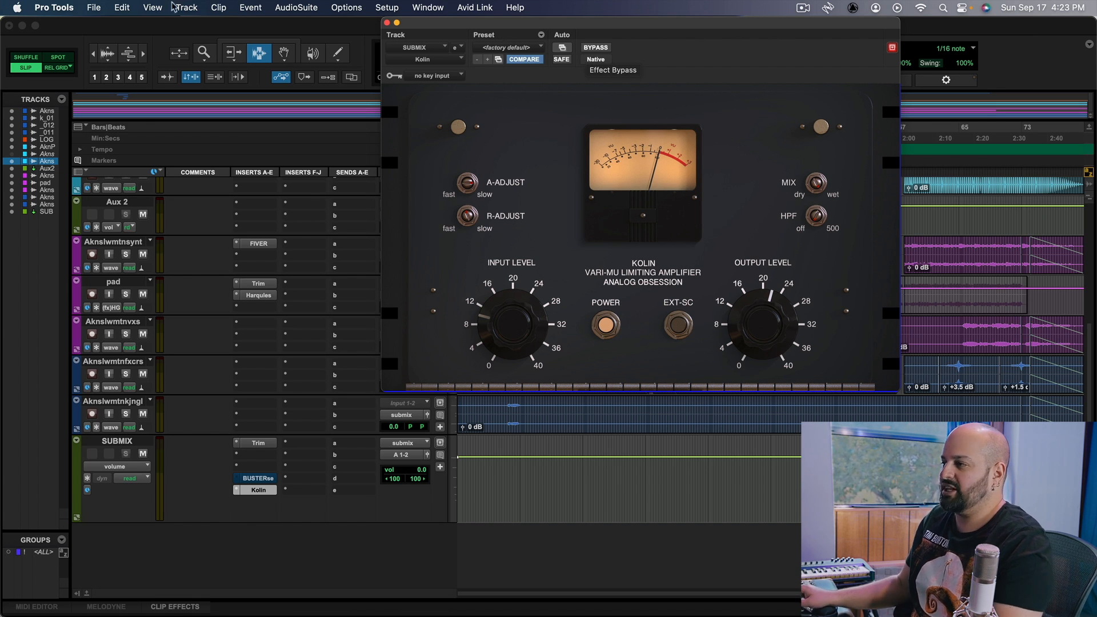
left_click(387, 23)
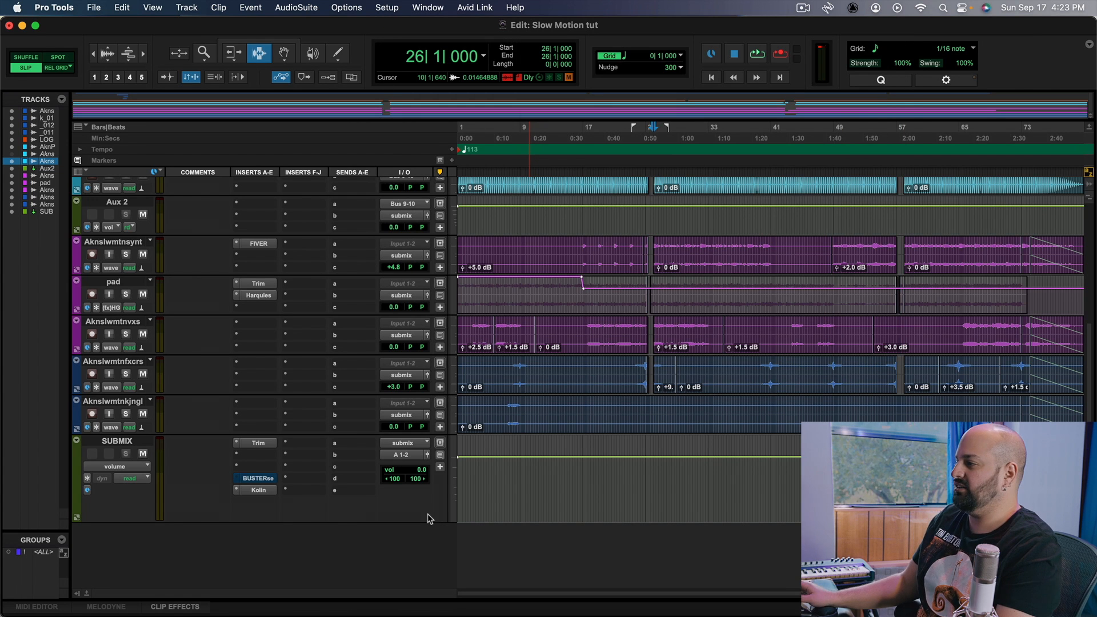
- Set the playback start to 17|2|000 in the timeline and play the mix from there
left_click(586, 332)
left_click_drag(579, 338, 580, 340)
key("space")
key("Tab")
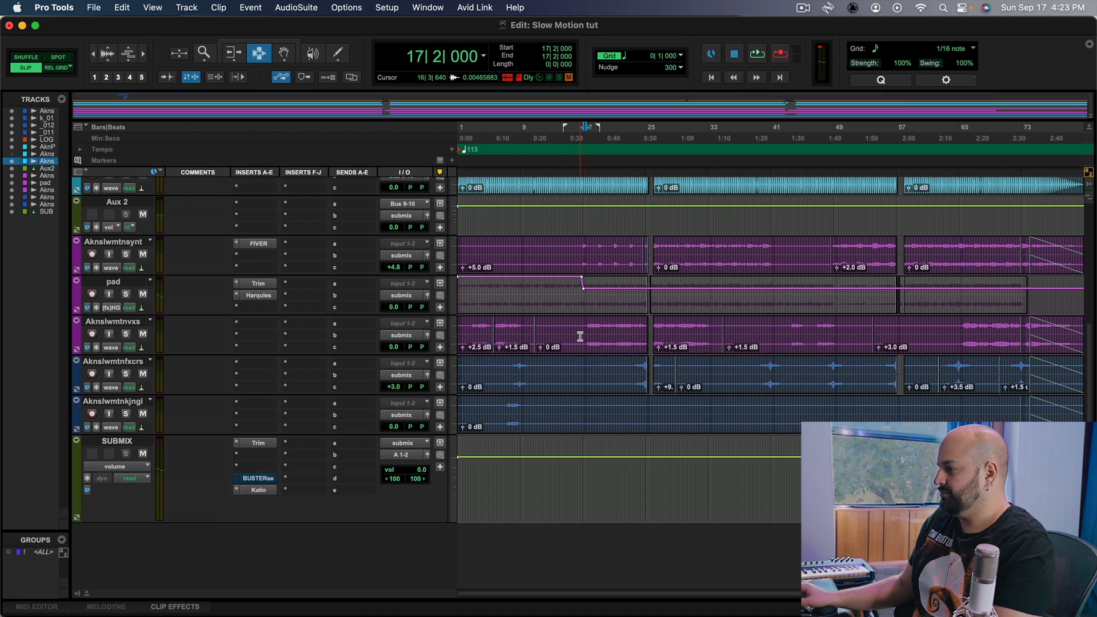
key("space")
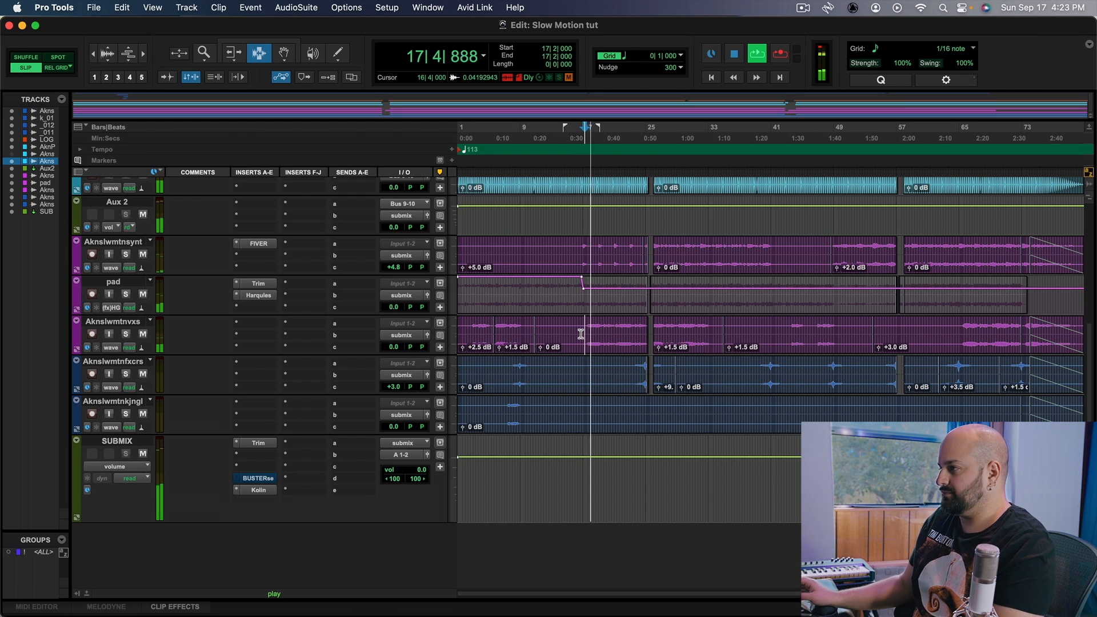